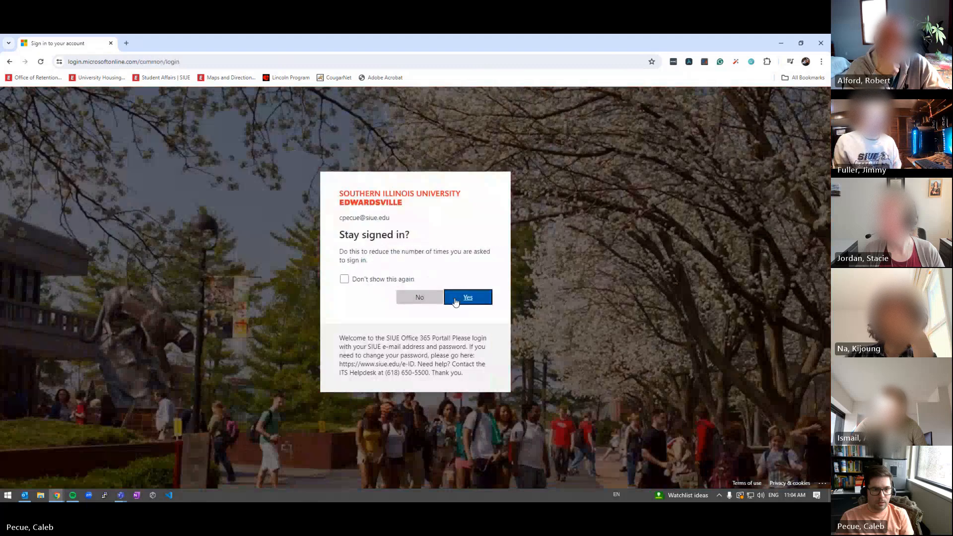
# Choose Yes to stay signed in to the university account
pyautogui.click(460, 299)
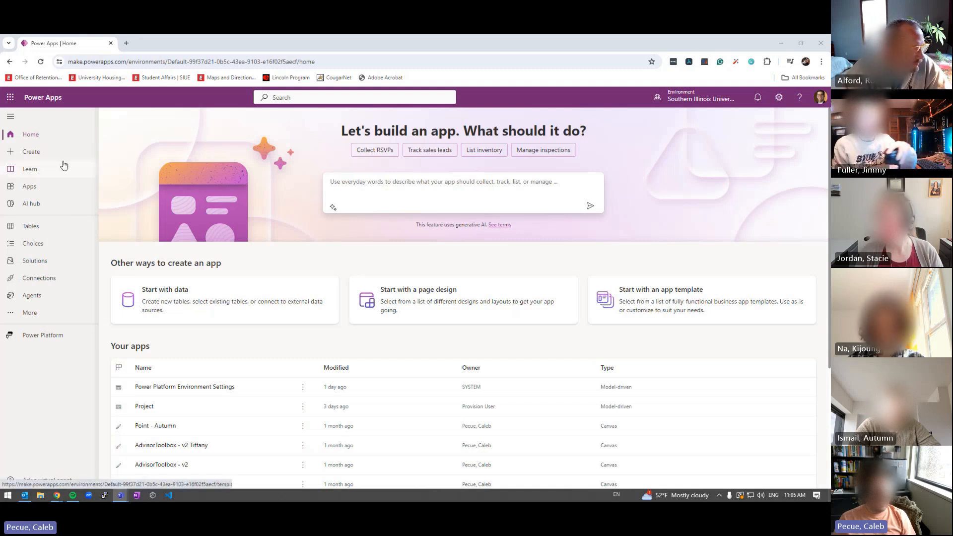
# Go to the Create page, browse the templates, and pick the Blank app card
pyautogui.click(27, 153)
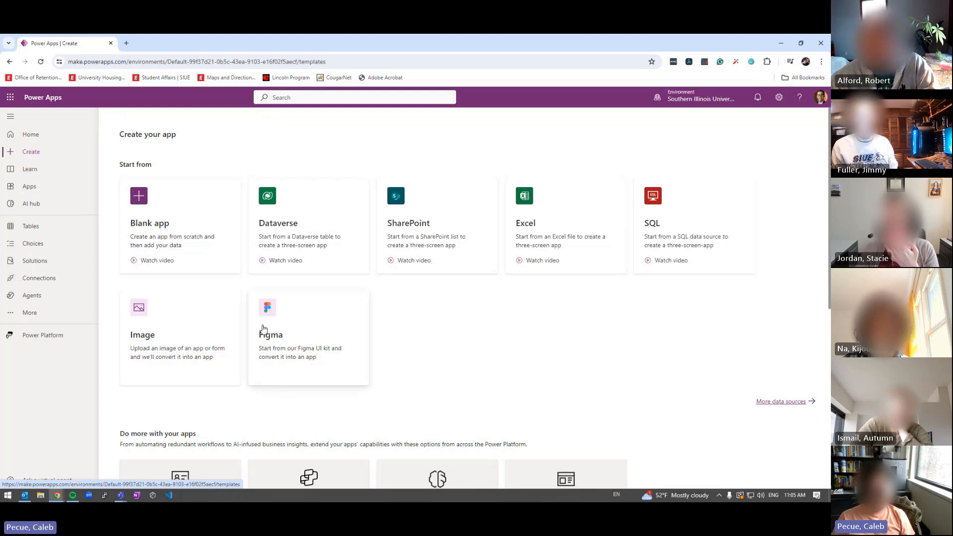
pyautogui.scroll(-5, 233, 337)
pyautogui.scroll(-2, 156, 292)
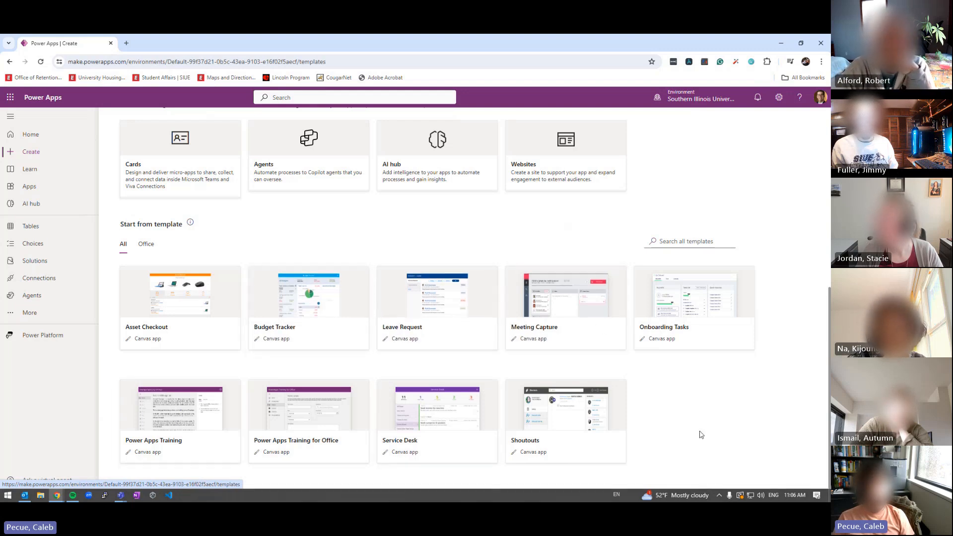
pyautogui.scroll(7, 525, 362)
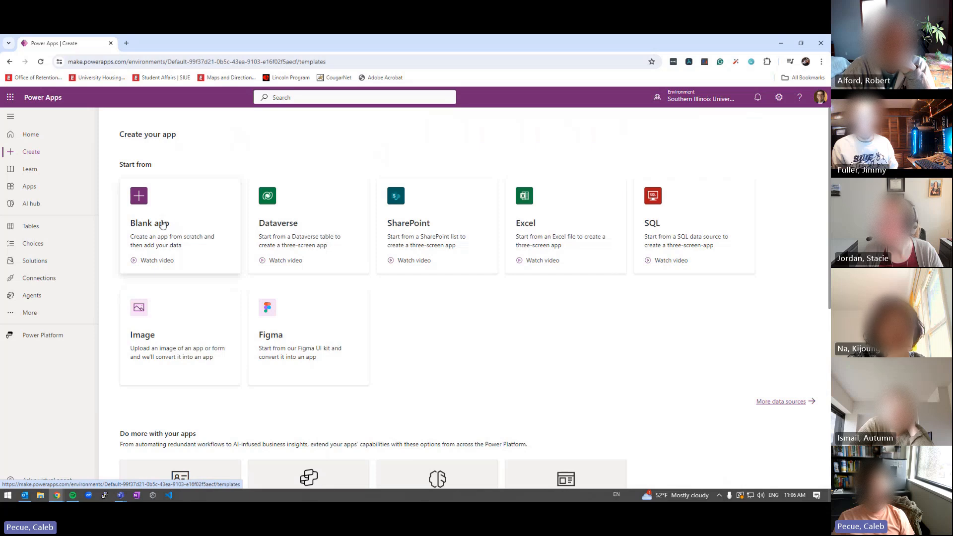
pyautogui.scroll(-5, 181, 251)
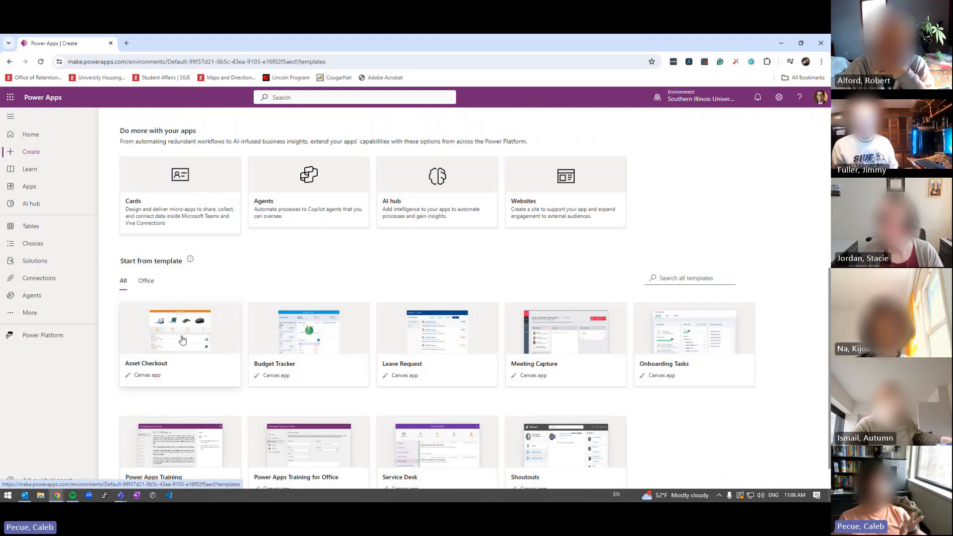
pyautogui.scroll(5, 182, 340)
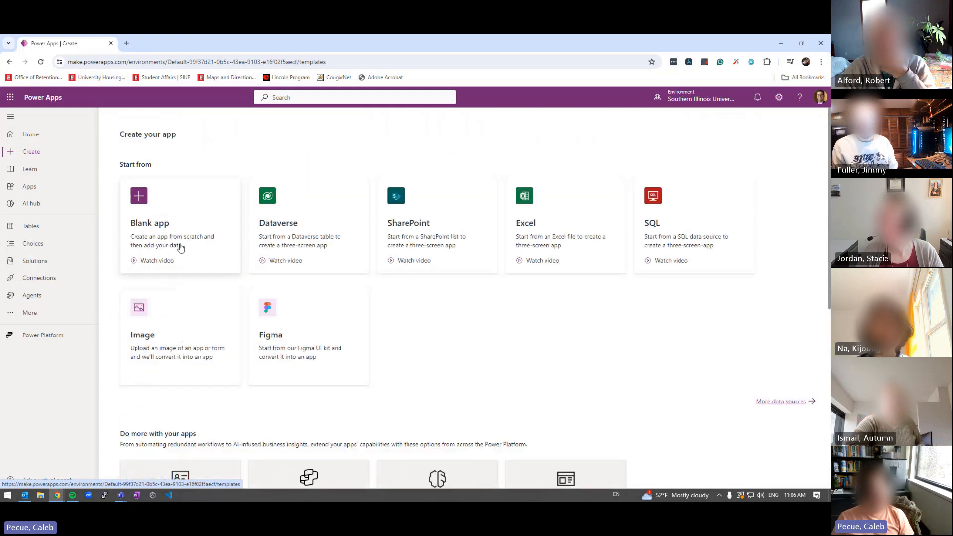
pyautogui.click(133, 196)
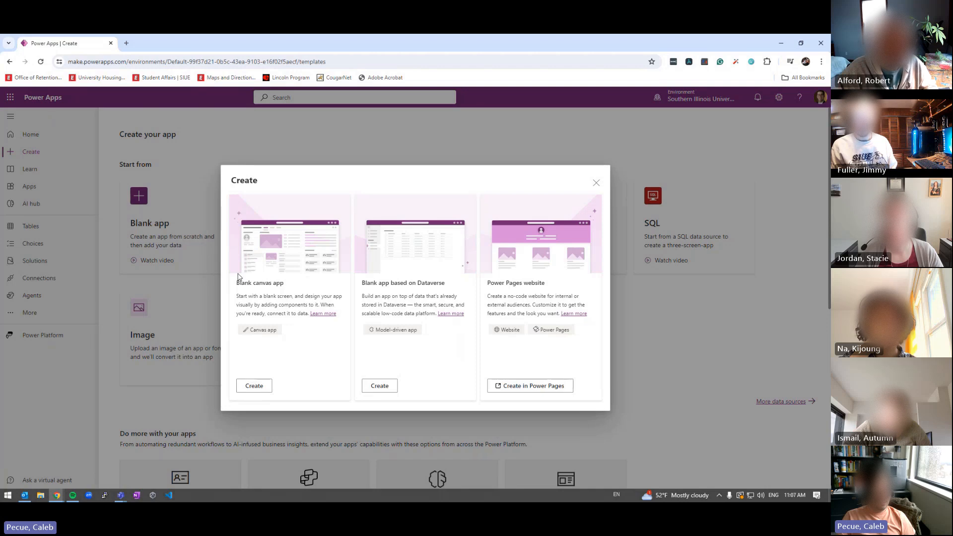
# Create a blank canvas app named 'Calculator' in Tablet format
pyautogui.click(254, 386)
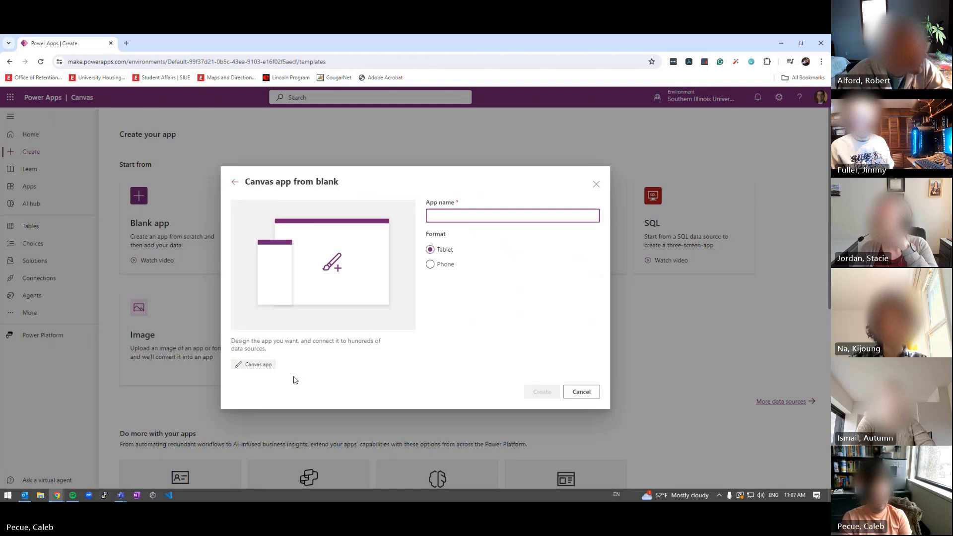
pyautogui.write('Calculat')
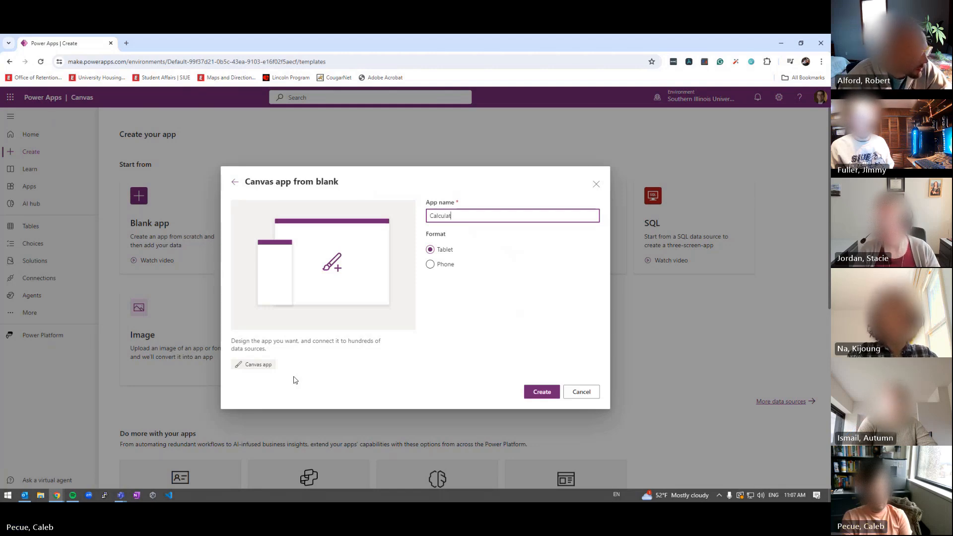
pyautogui.write('or')
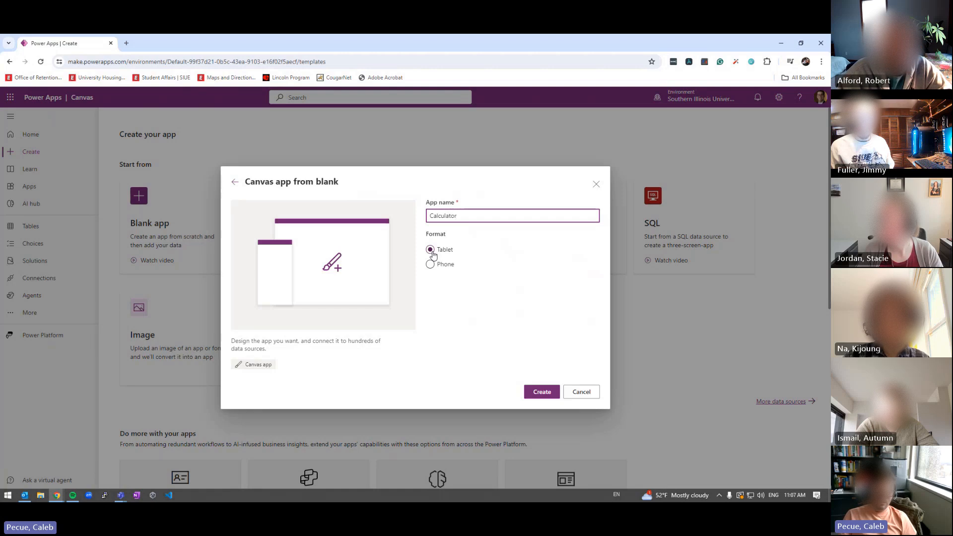
pyautogui.click(439, 266)
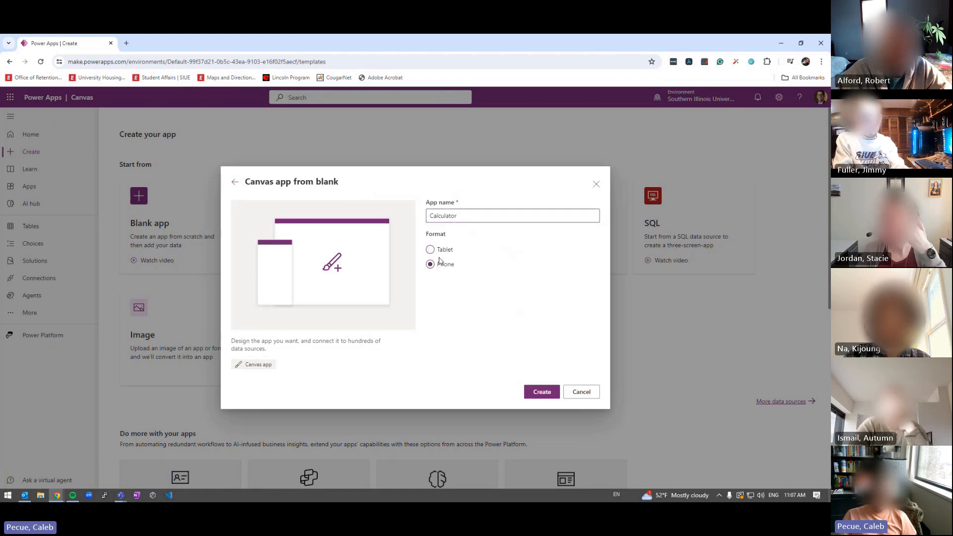
pyautogui.click(449, 249)
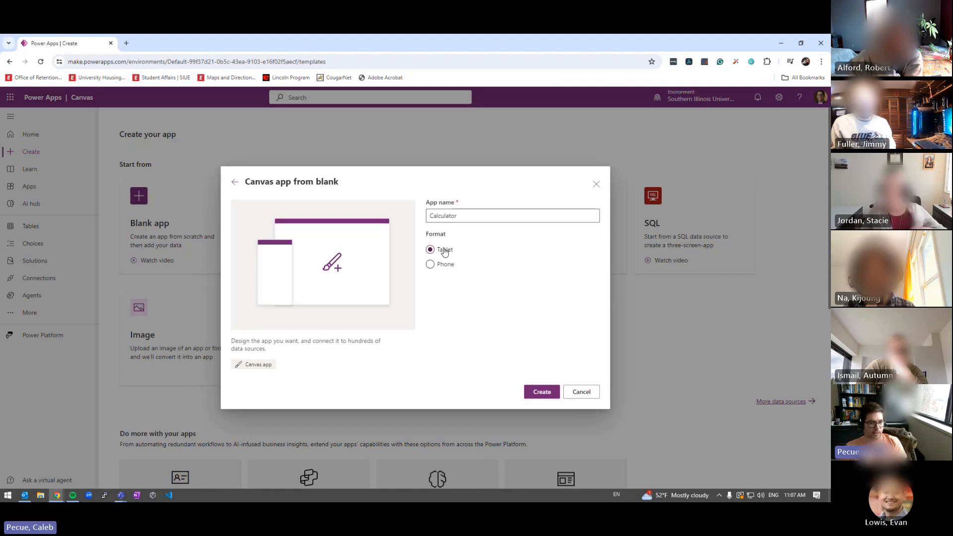
pyautogui.click(540, 392)
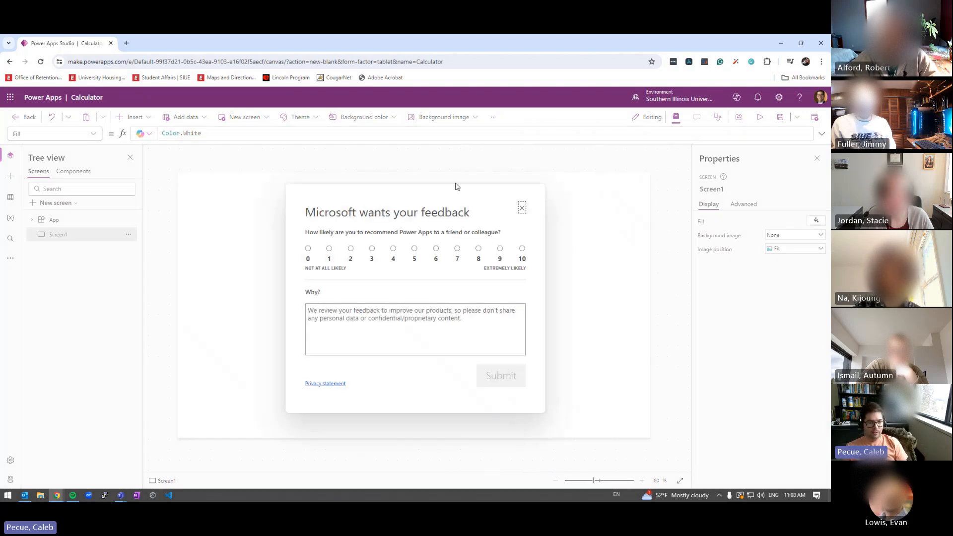
# Dismiss the feedback survey and drag across the canvas to outline the app screen
pyautogui.click(522, 208)
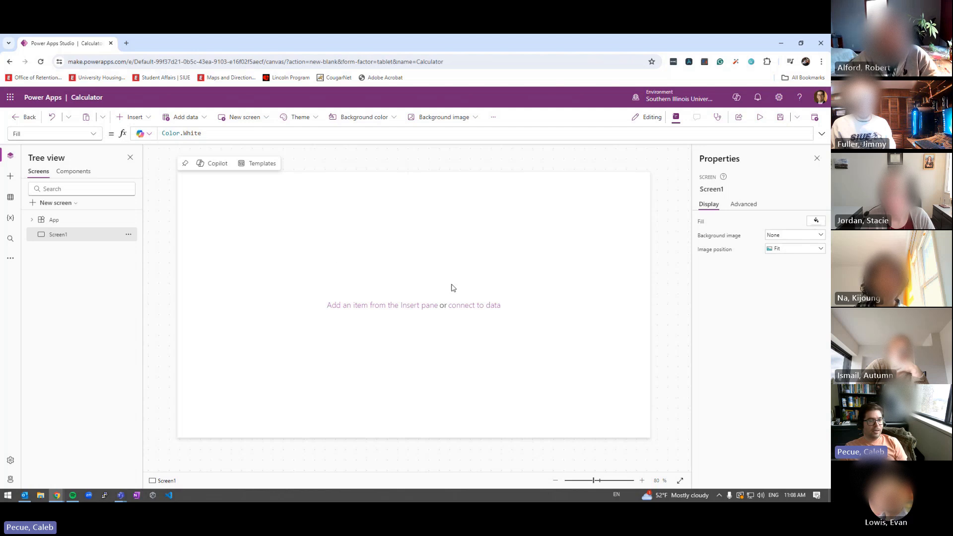
pyautogui.moveTo(181, 177); pyautogui.dragTo(651, 442)
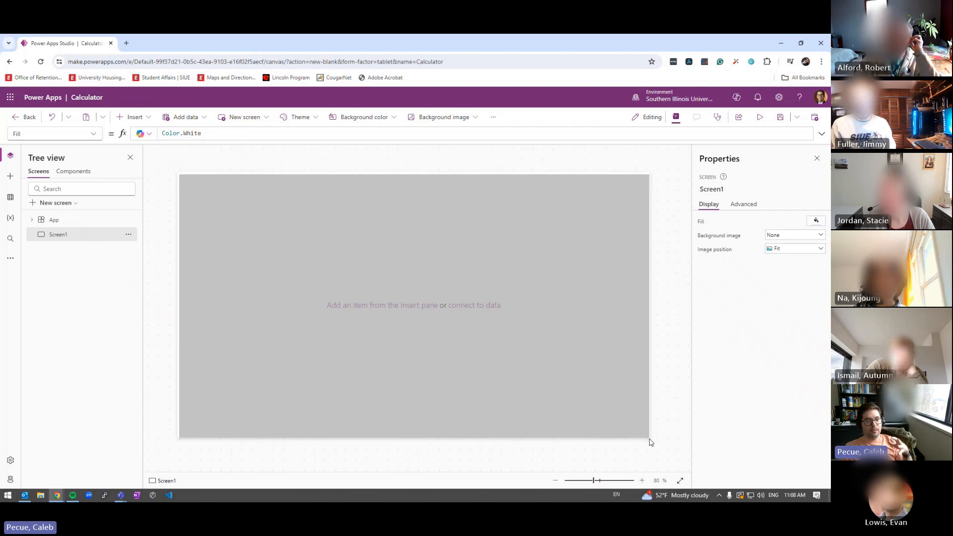
pyautogui.moveTo(651, 442); pyautogui.dragTo(651, 441)
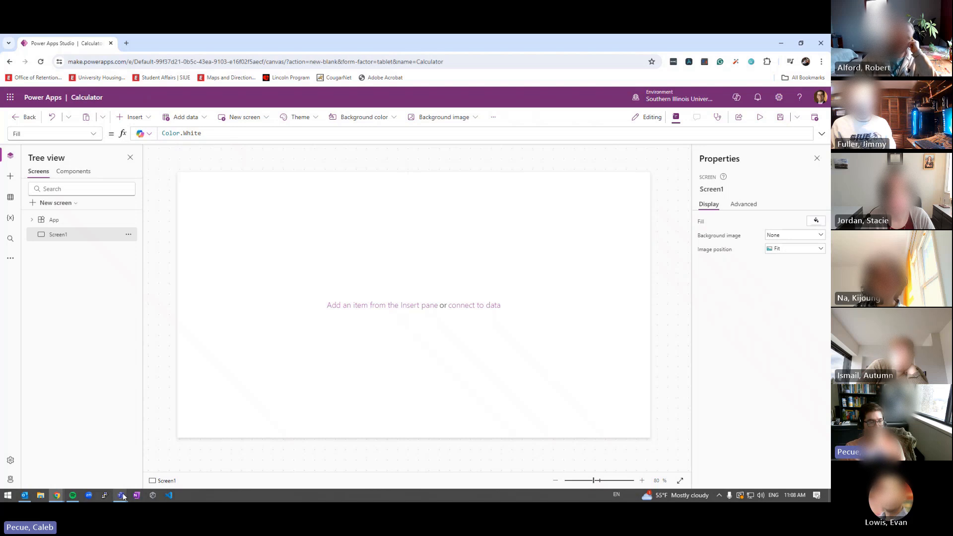
pyautogui.moveTo(122, 496)
pyautogui.click(53, 461)
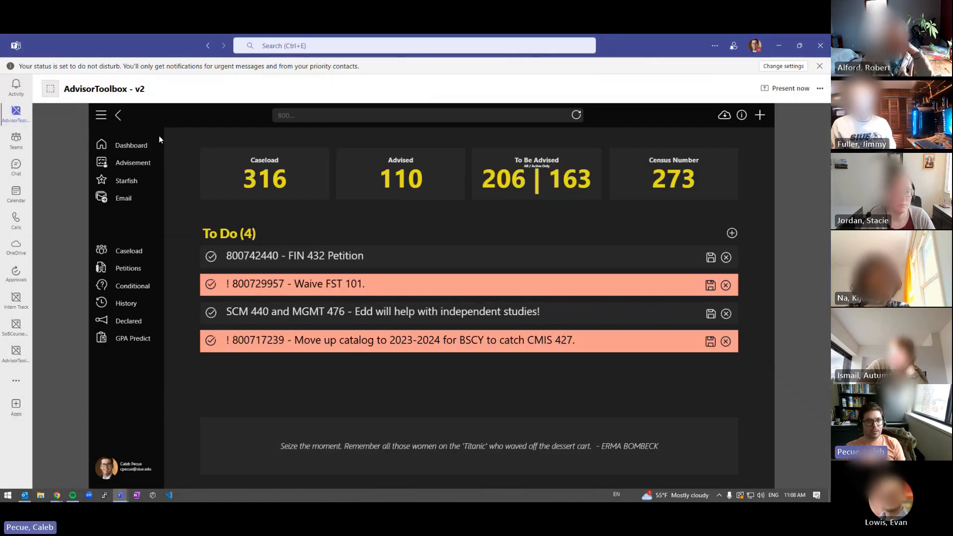
pyautogui.moveTo(100, 38); pyautogui.dragTo(1, 45)
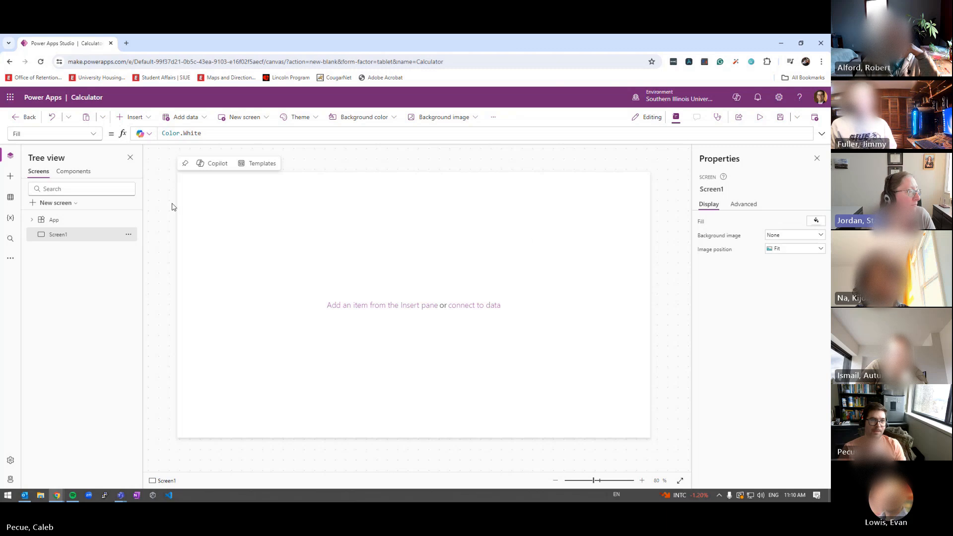
# Open Banner's SHASUBJ form and load the student's UG Current Standing record
pyautogui.click(126, 43)
pyautogui.write('banner.siue.edu')
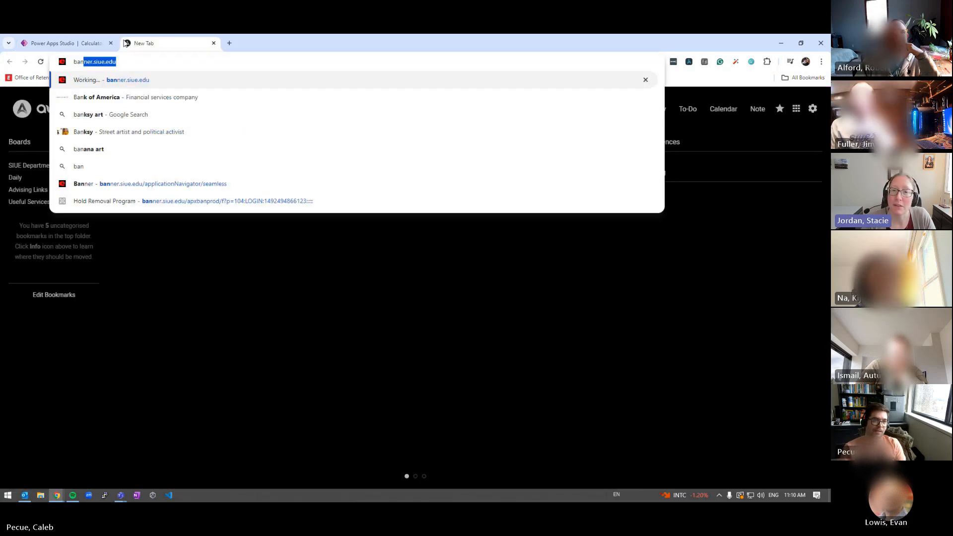
pyautogui.press('Return')
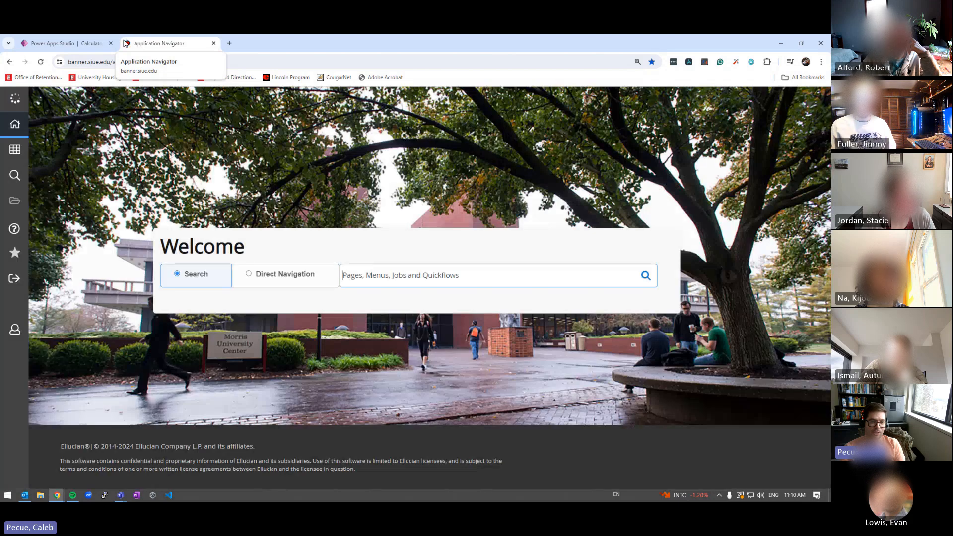
pyautogui.write('shasubj')
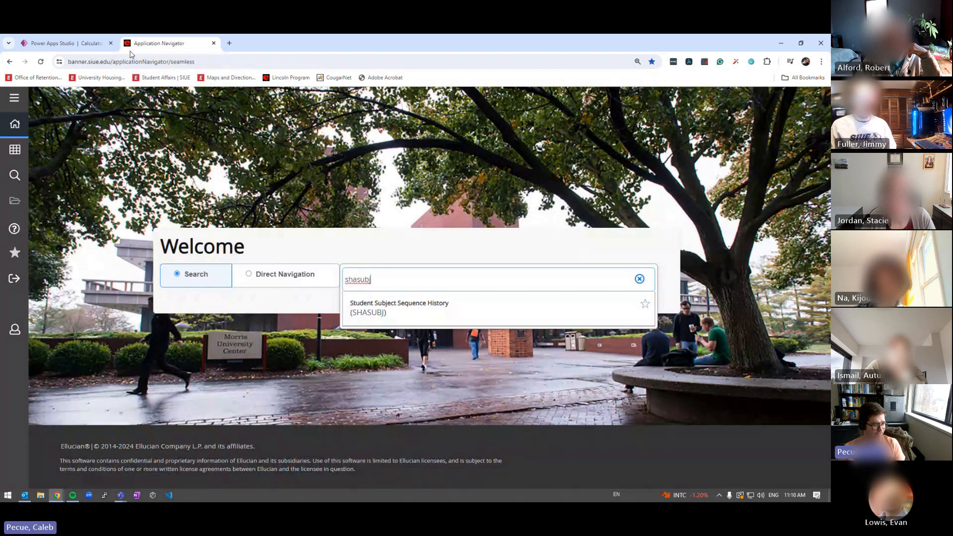
pyautogui.click(365, 303)
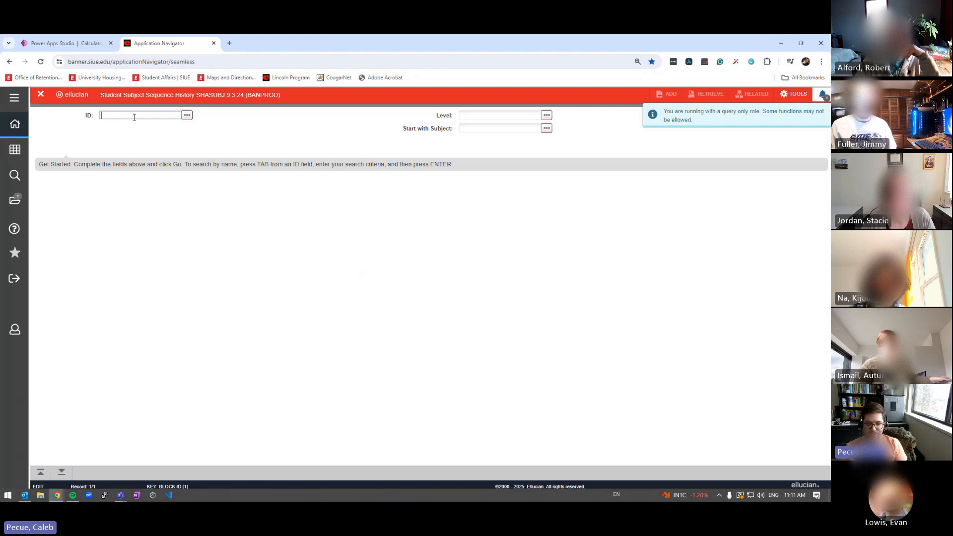
pyautogui.press('Tab')
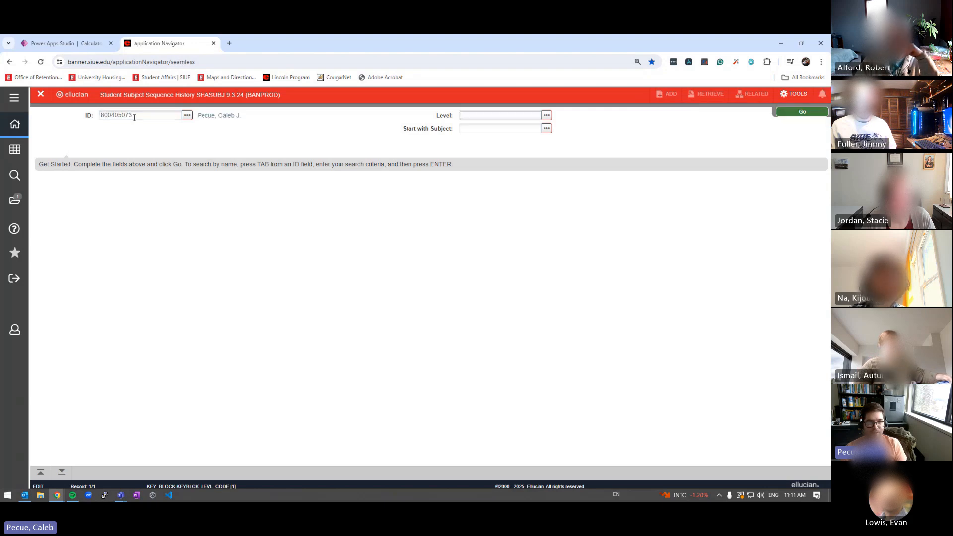
pyautogui.write('UG')
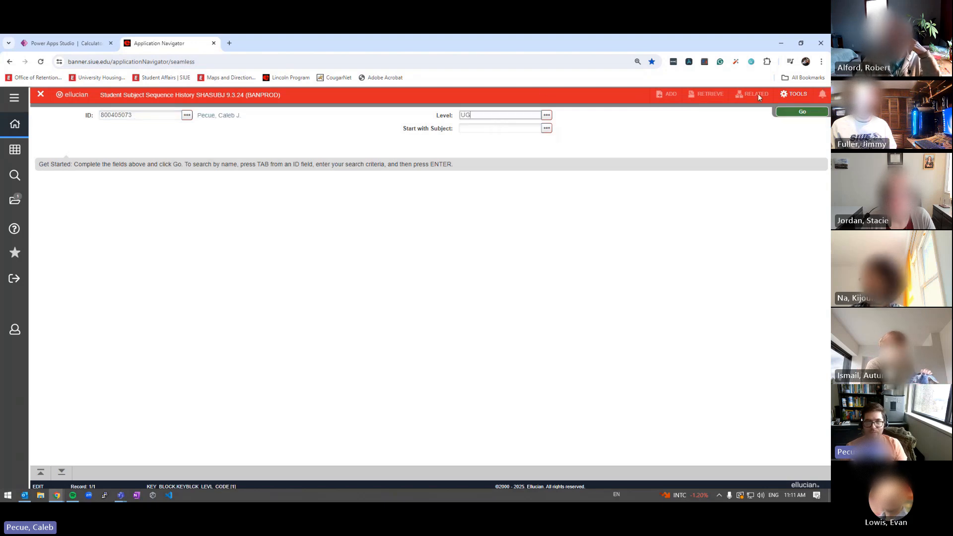
pyautogui.click(789, 114)
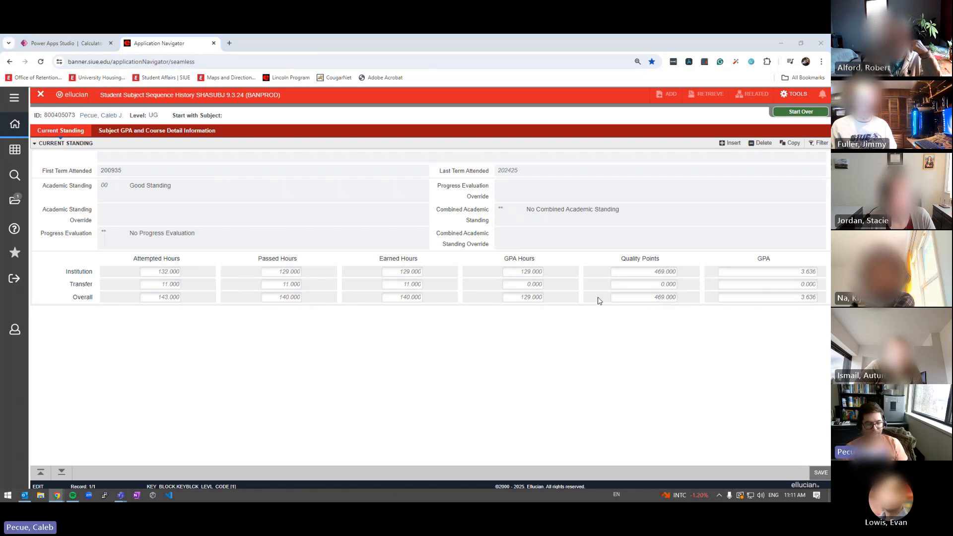
# Launch Windows Calculator from the Start search with 'calc'
pyautogui.press('super')
pyautogui.write('calc')
pyautogui.press('Return')
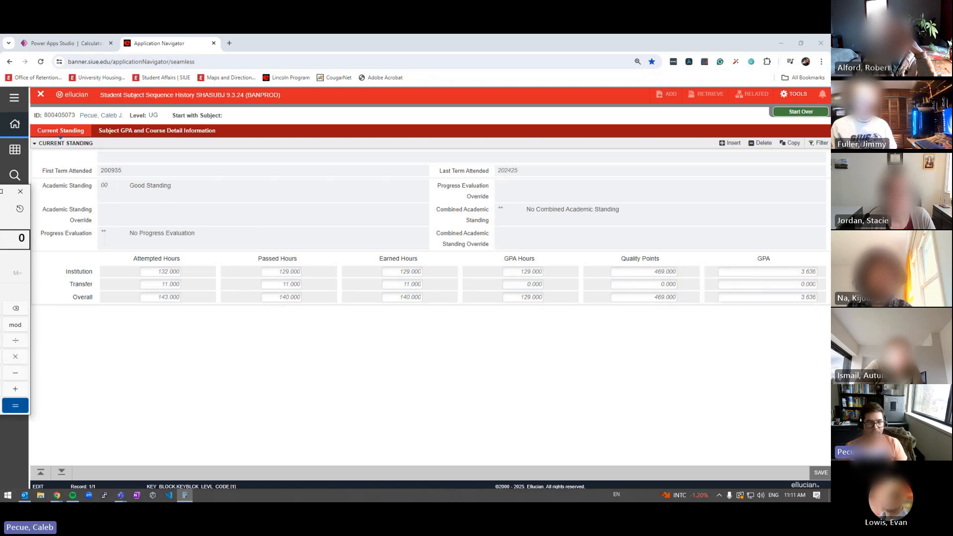
# Compute 469/129 in Calculator to confirm the 3.636 GPA, then move it off screen
pyautogui.moveTo(0, 192); pyautogui.dragTo(139, 140)
pyautogui.write('469')
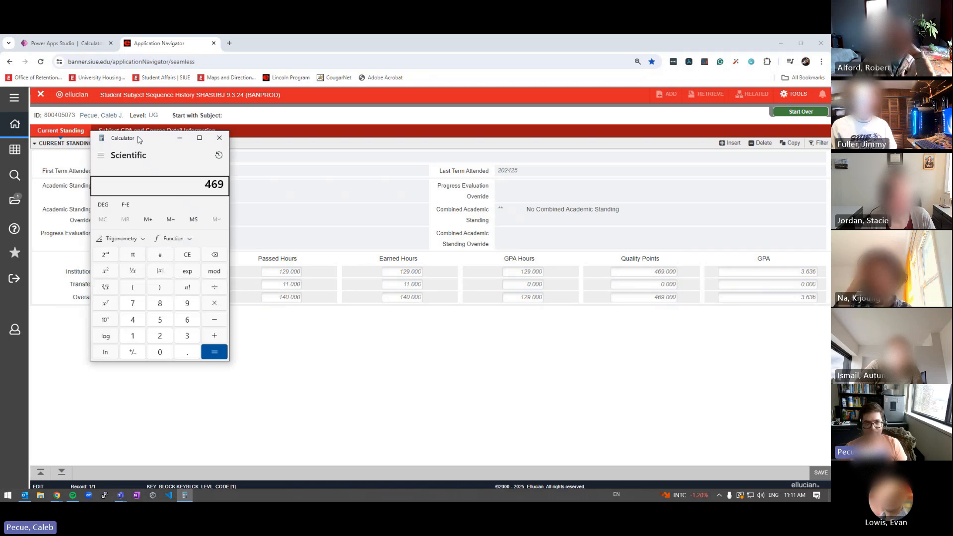
pyautogui.write('/129')
pyautogui.press('Return')
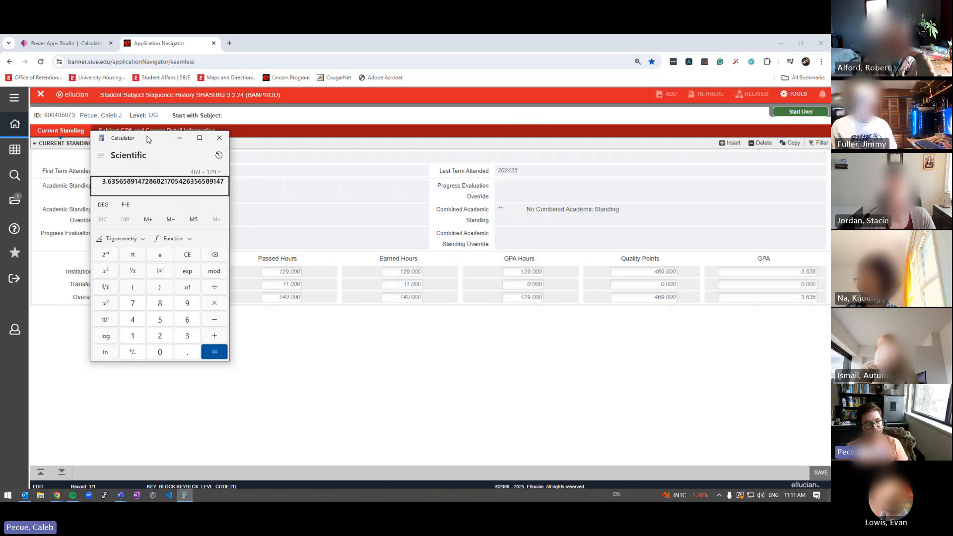
pyautogui.moveTo(148, 140); pyautogui.dragTo(1, 144)
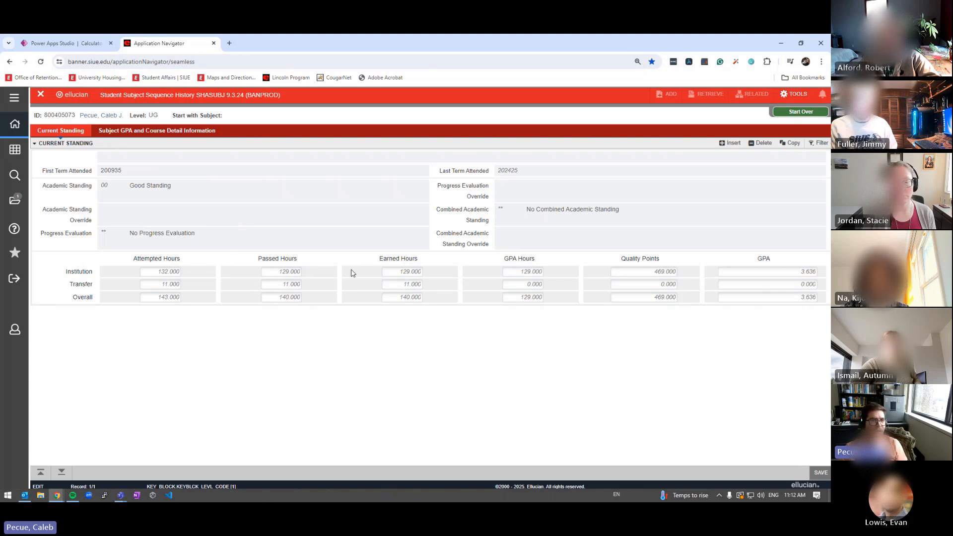
pyautogui.click(228, 42)
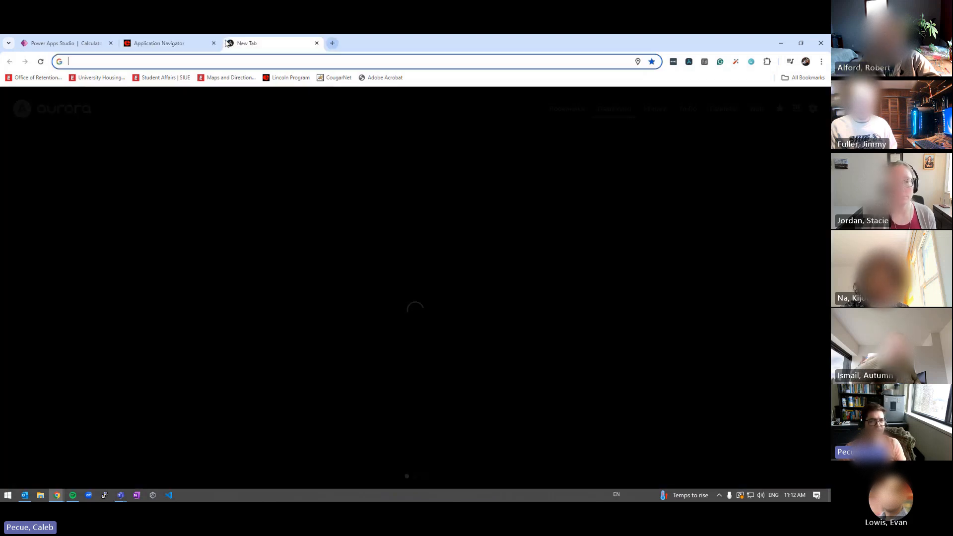
pyautogui.write('www.siue.')
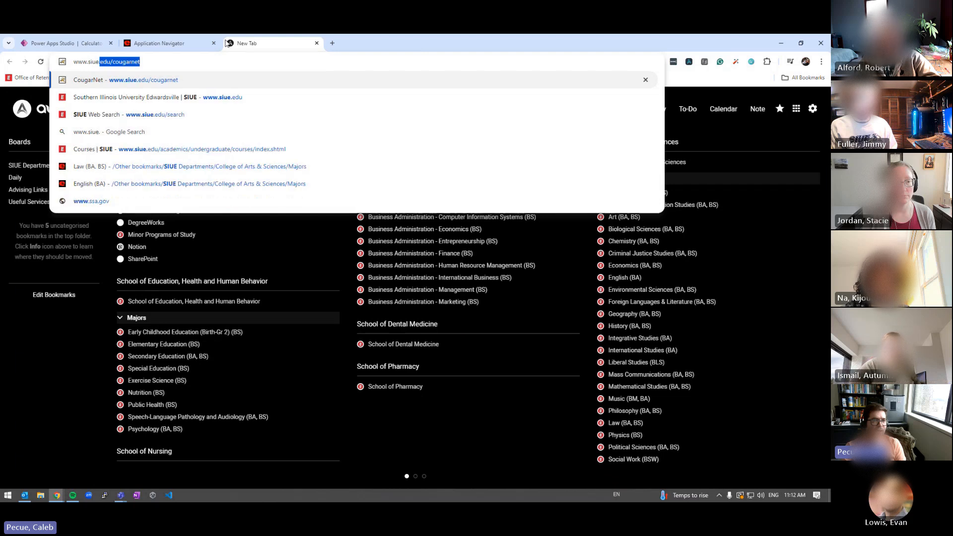
pyautogui.write('edu/cougarnet')
pyautogui.press('Return')
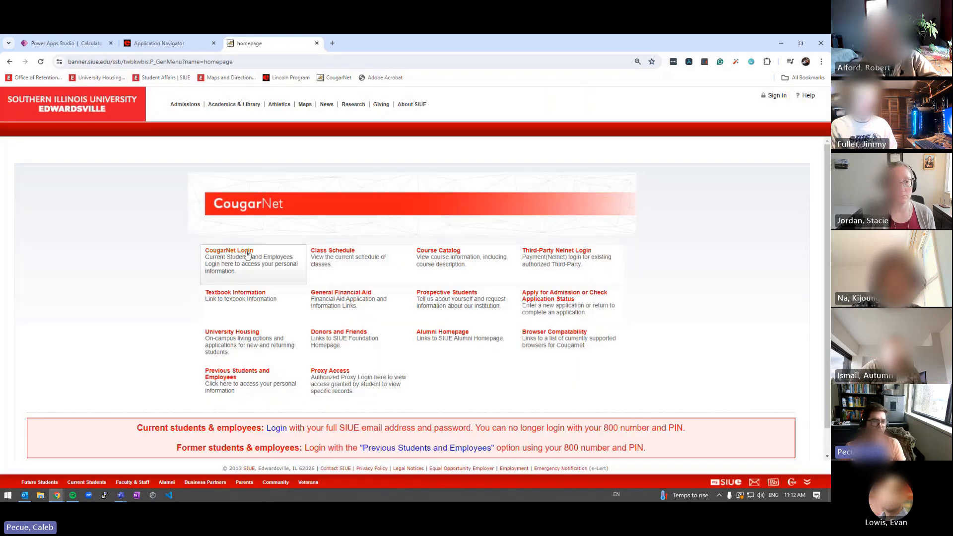
pyautogui.click(247, 254)
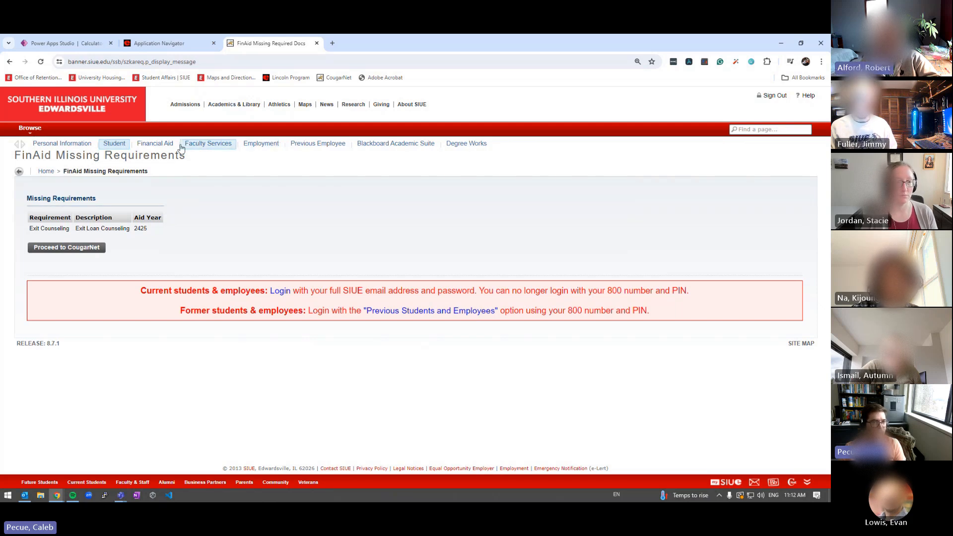
# Display the student's transcript via Faculty Services > Student Information Menu > Academic Transcript
pyautogui.click(208, 144)
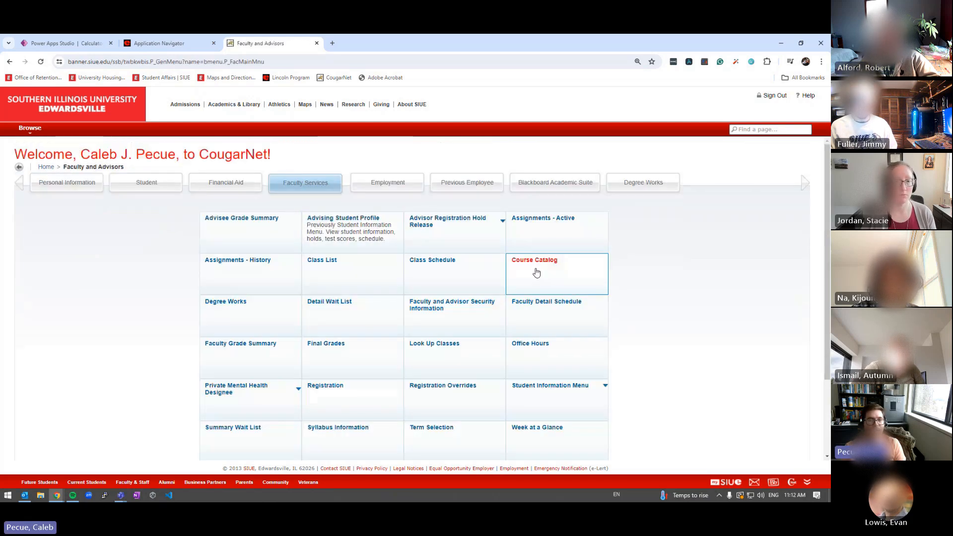
pyautogui.click(546, 385)
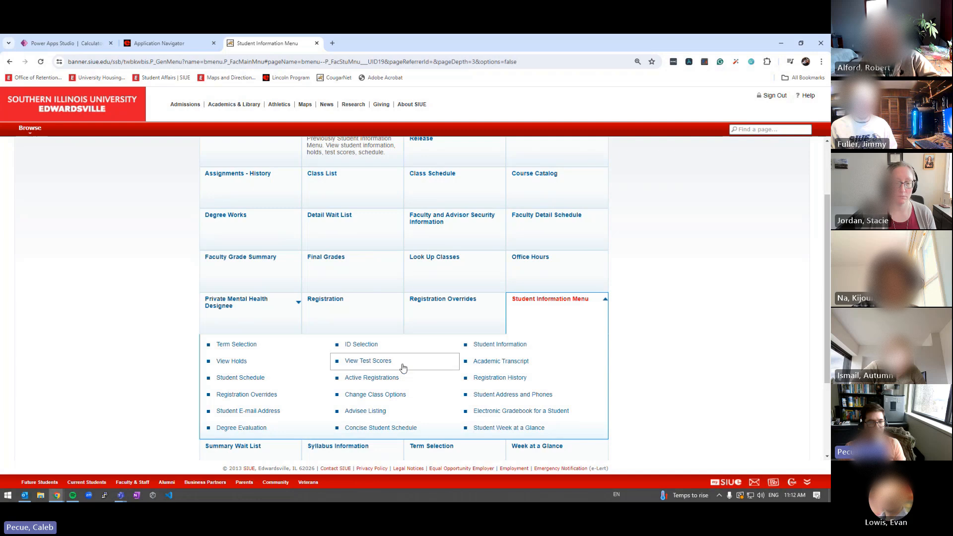
pyautogui.click(492, 362)
pyautogui.click(28, 252)
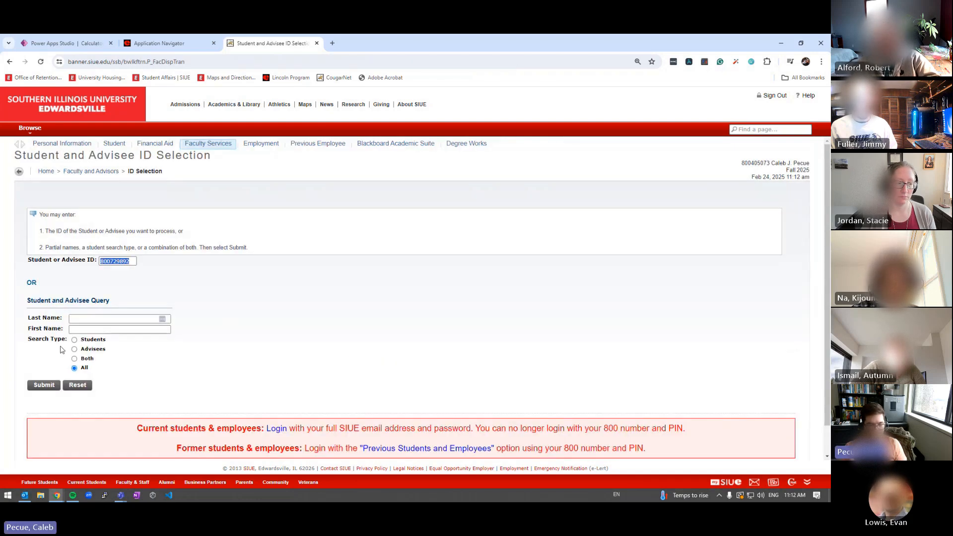
pyautogui.press('Return')
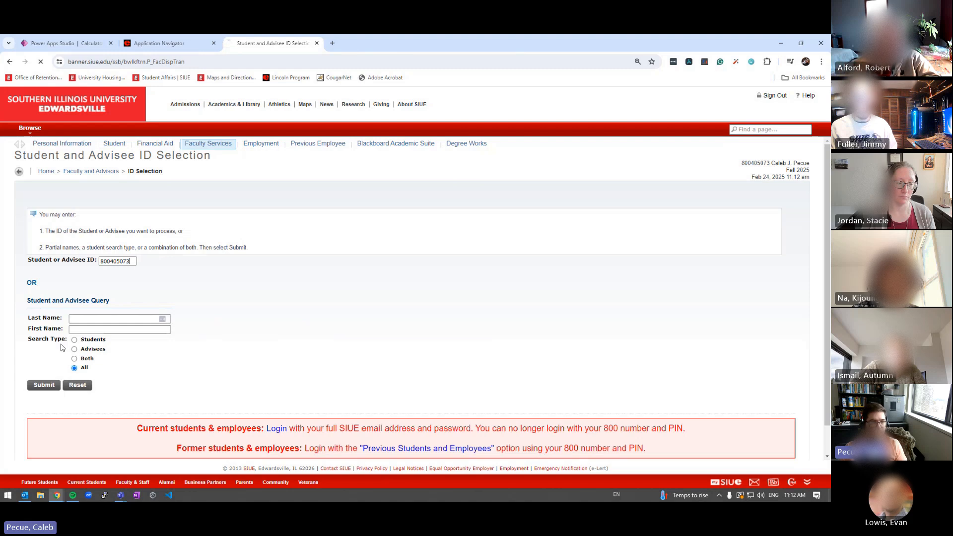
pyautogui.click(44, 253)
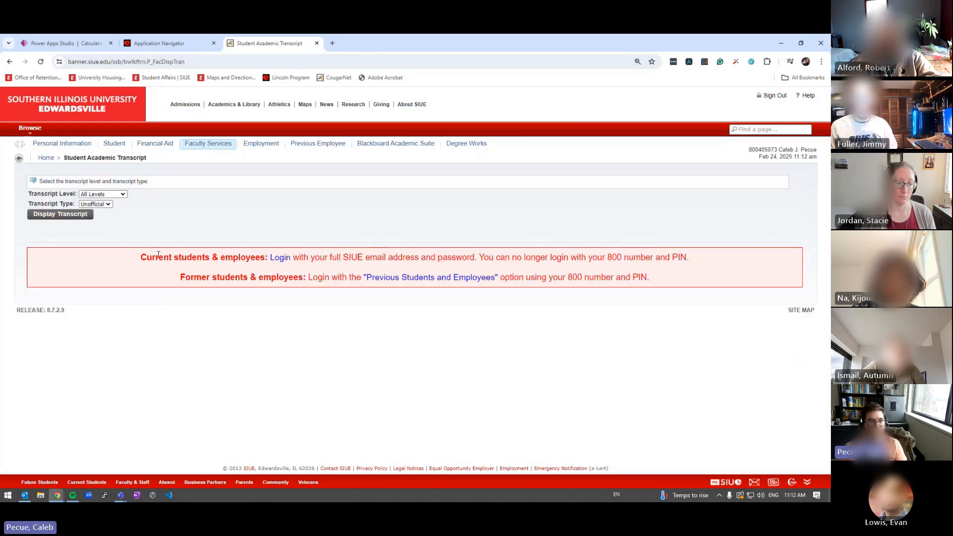
pyautogui.click(60, 214)
# Highlight the undergraduate overall totals: 129.000 GPA hours and 469.000 quality points
pyautogui.scroll(-5, 223, 315)
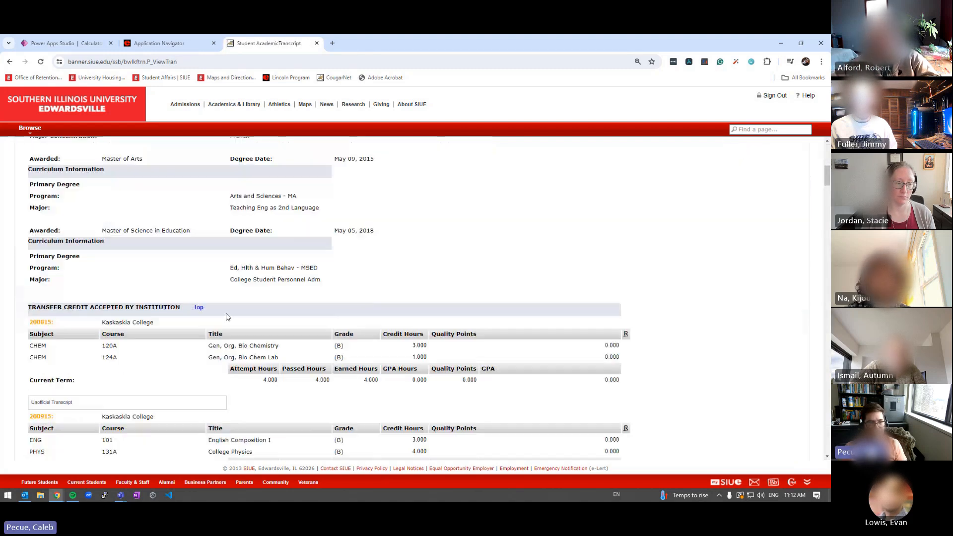
pyautogui.scroll(-15, 227, 317)
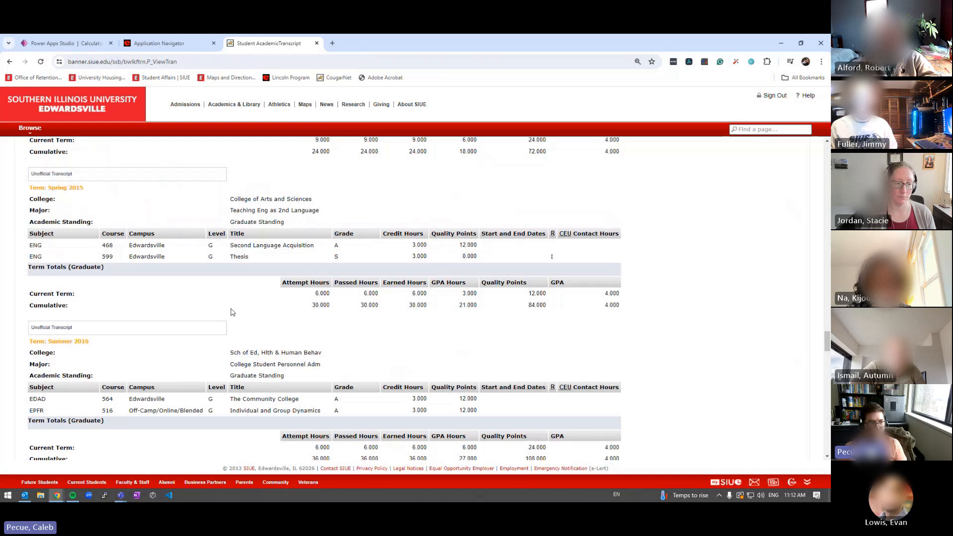
pyautogui.scroll(3, 233, 304)
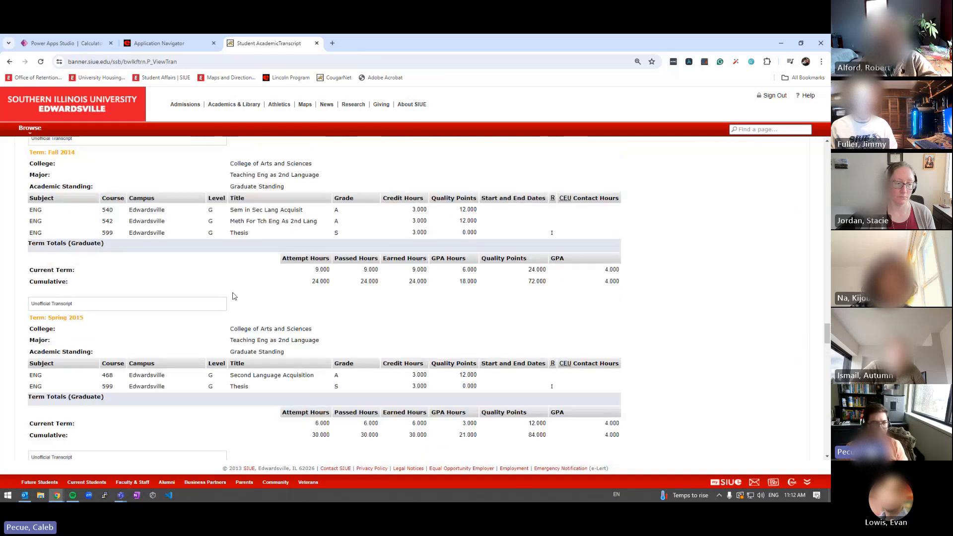
pyautogui.scroll(4, 314, 324)
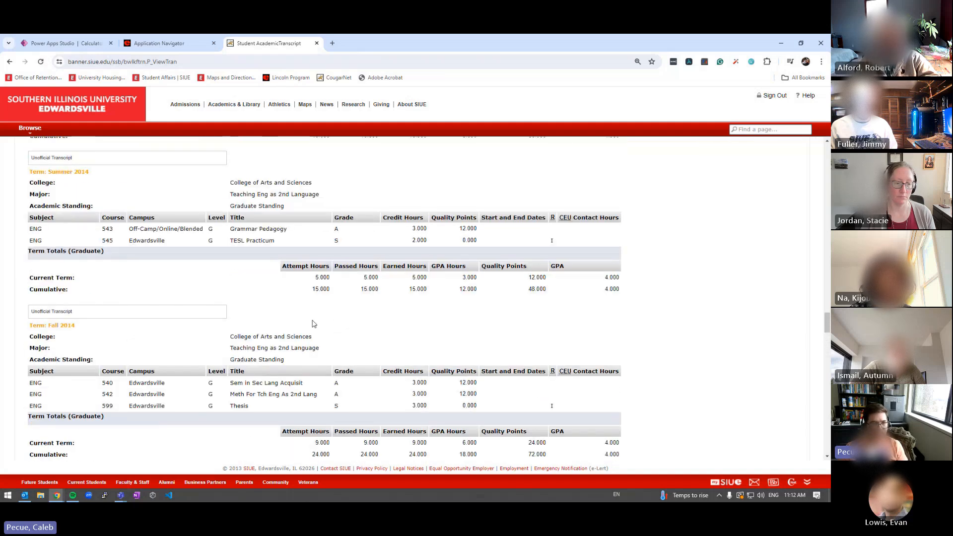
pyautogui.scroll(6, 314, 324)
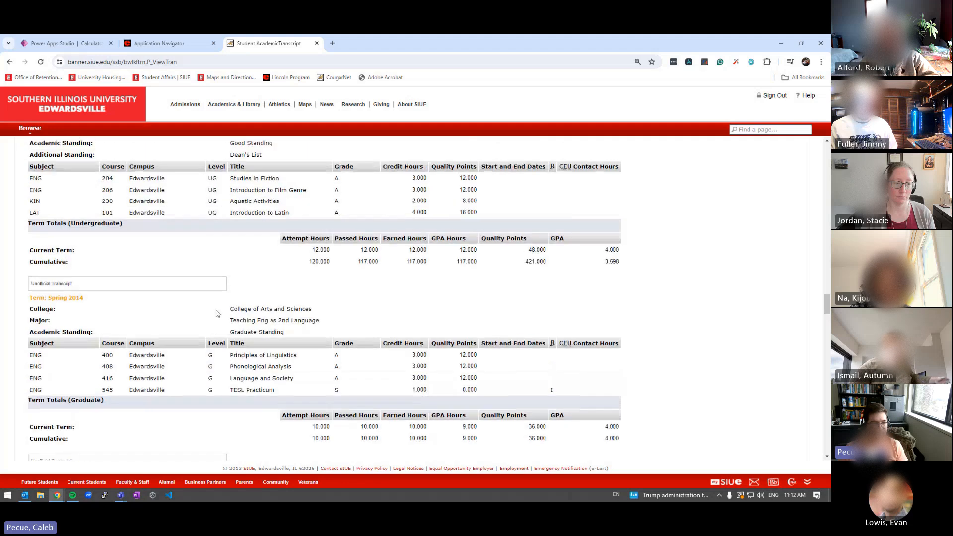
pyautogui.scroll(-9, 217, 312)
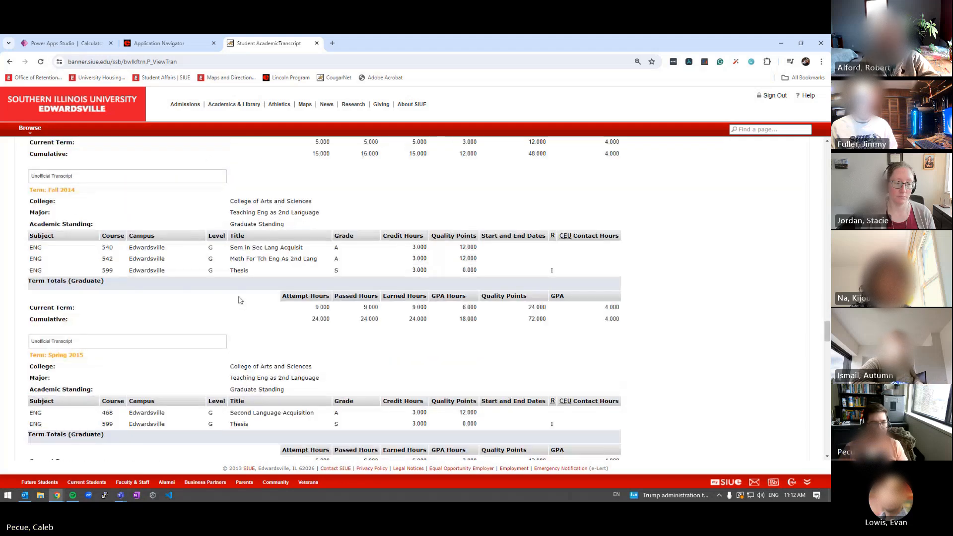
pyautogui.scroll(-15, 239, 300)
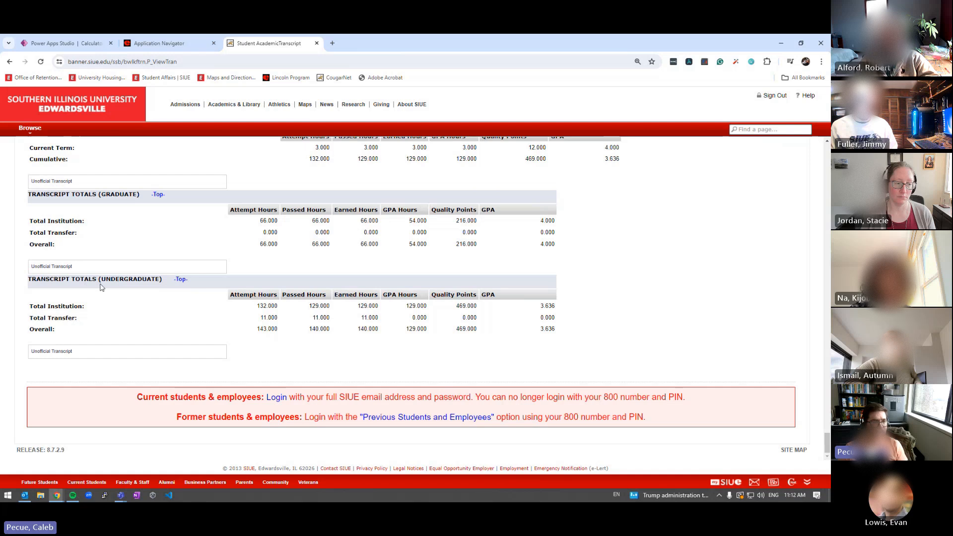
pyautogui.moveTo(110, 284); pyautogui.dragTo(202, 283)
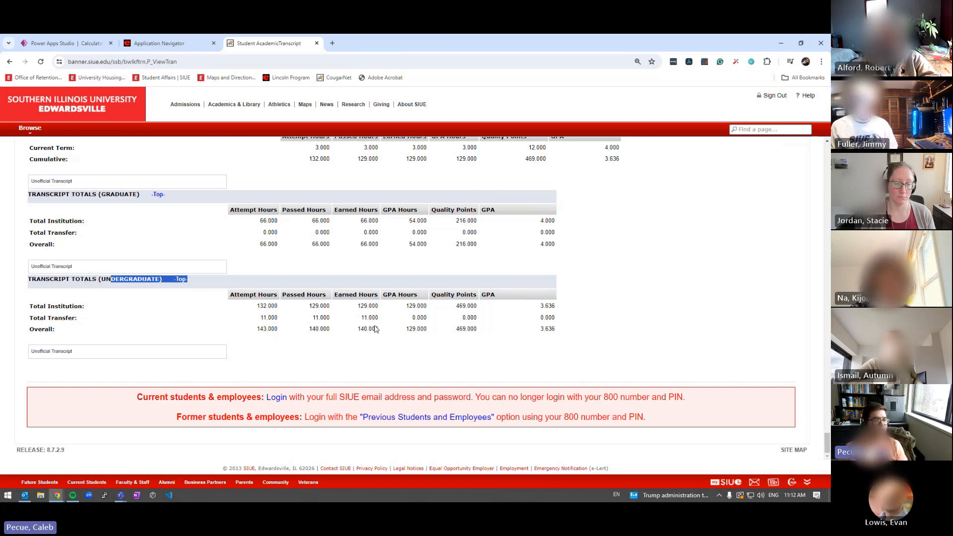
pyautogui.moveTo(405, 329); pyautogui.dragTo(478, 331)
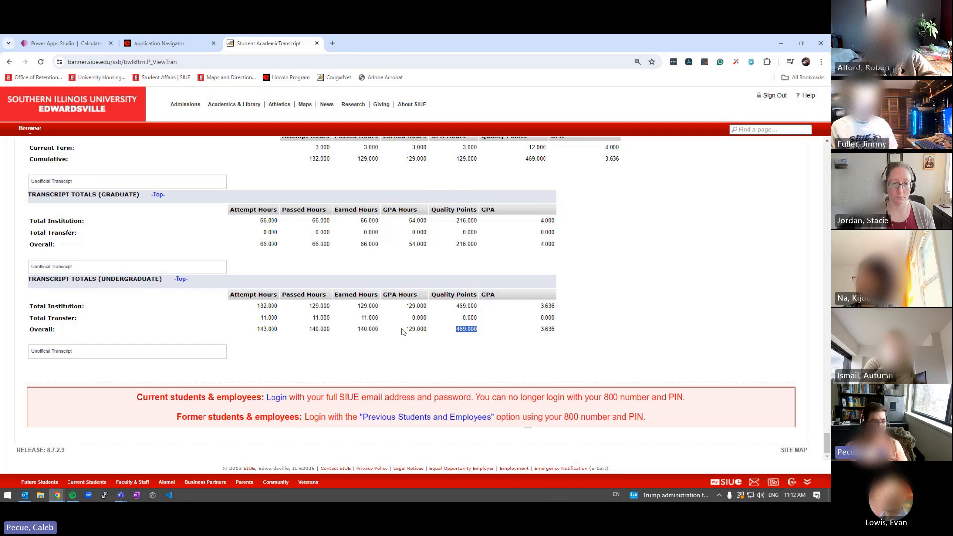
pyautogui.moveTo(404, 330); pyautogui.dragTo(427, 330)
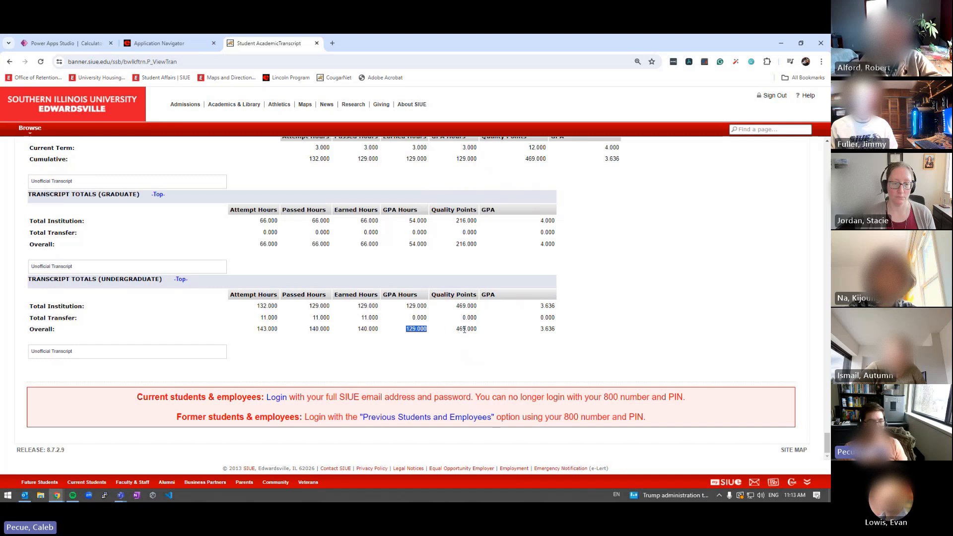
pyautogui.click(459, 331)
pyautogui.moveTo(462, 330); pyautogui.dragTo(482, 332)
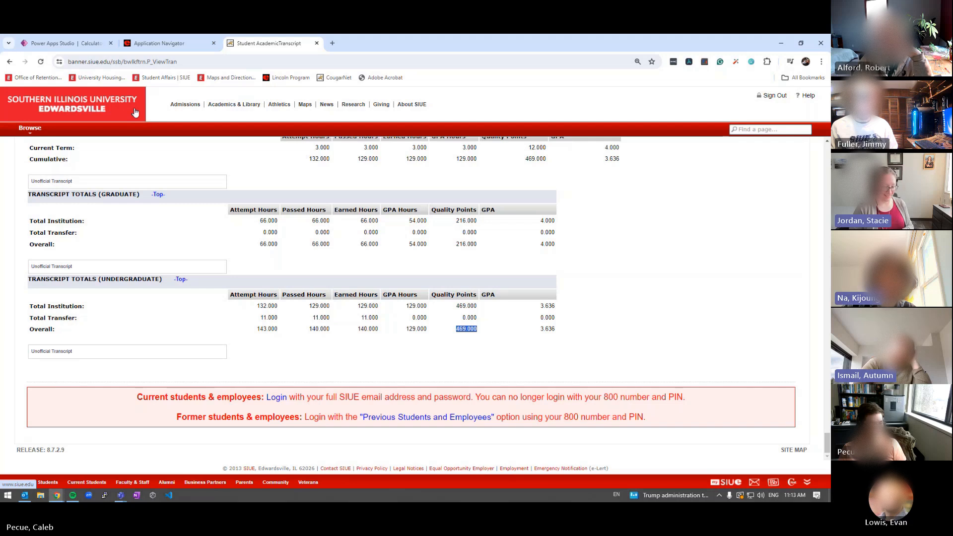
pyautogui.click(73, 44)
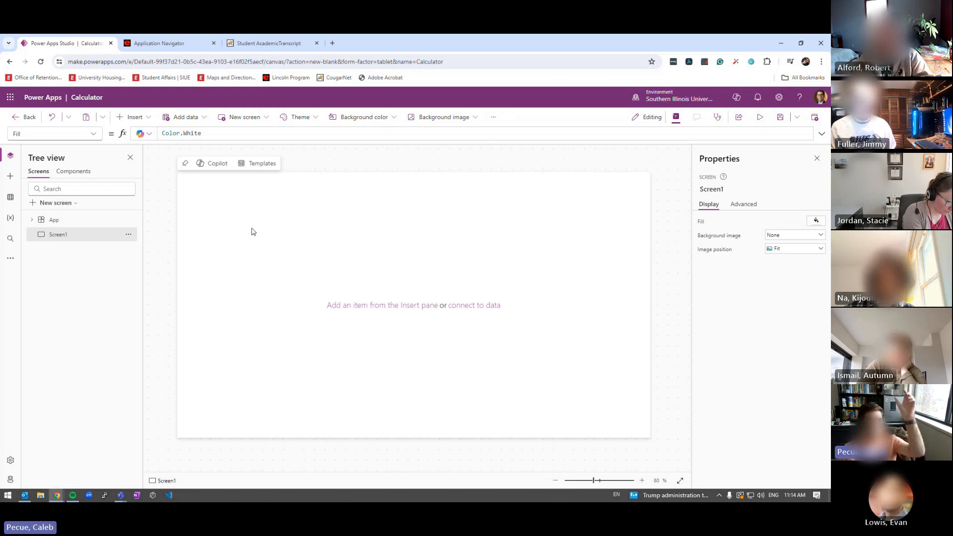
pyautogui.click(257, 42)
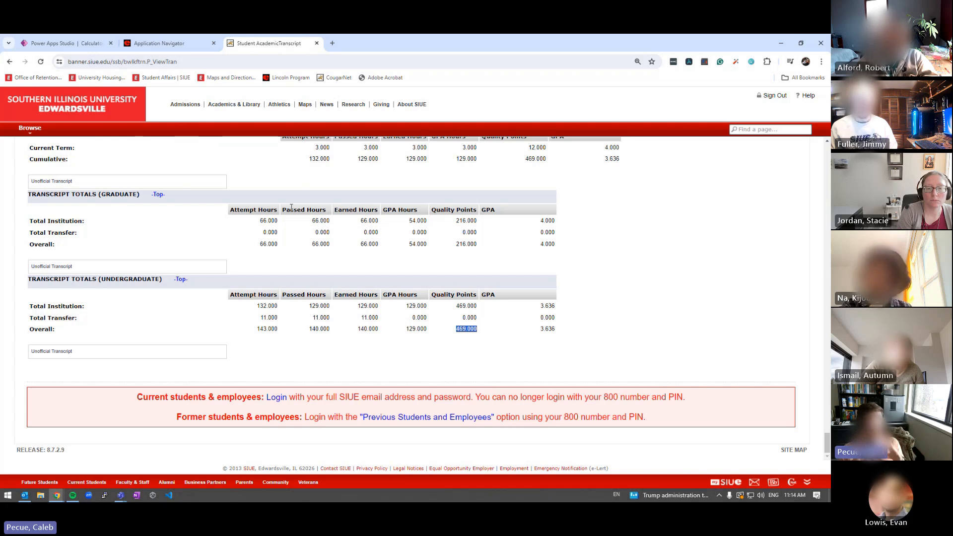
# Switch back to the Power Apps Studio | Calculator browser tab
pyautogui.click(60, 43)
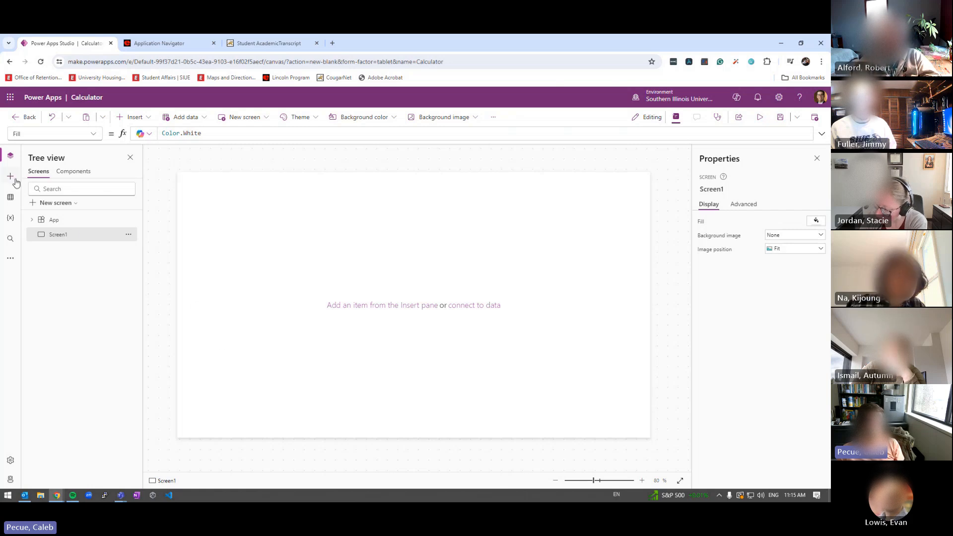
# Add a classic Text input control, TextInput1, near the screen's top-left
pyautogui.click(139, 119)
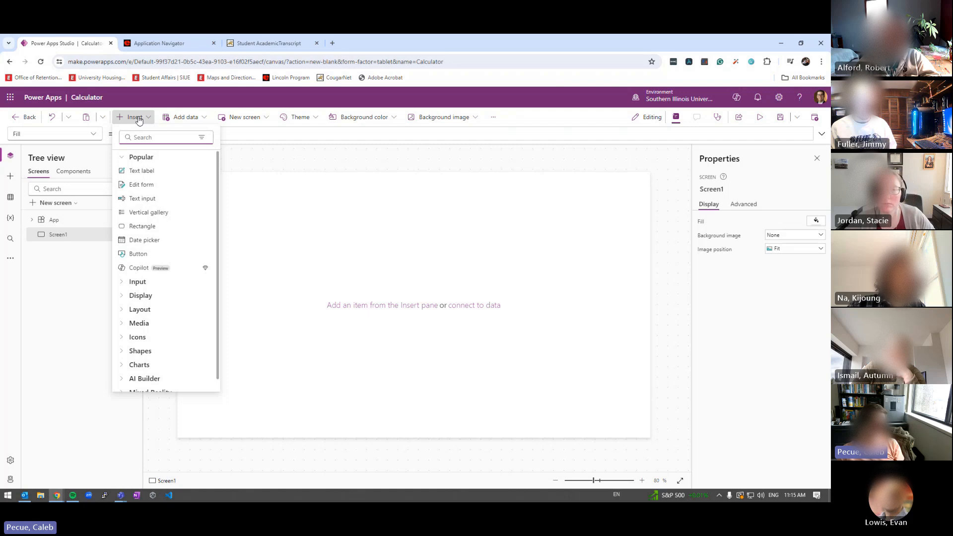
pyautogui.click(8, 182)
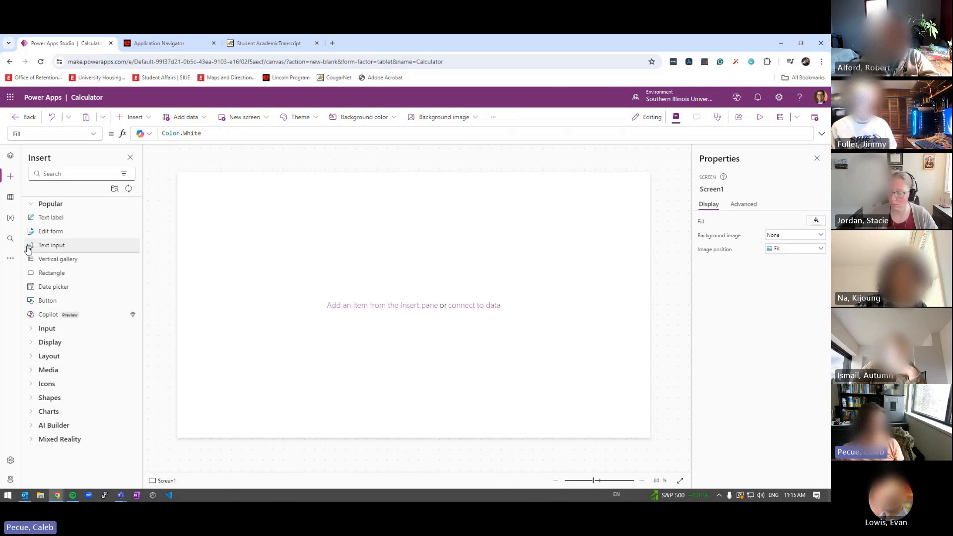
pyautogui.click(56, 246)
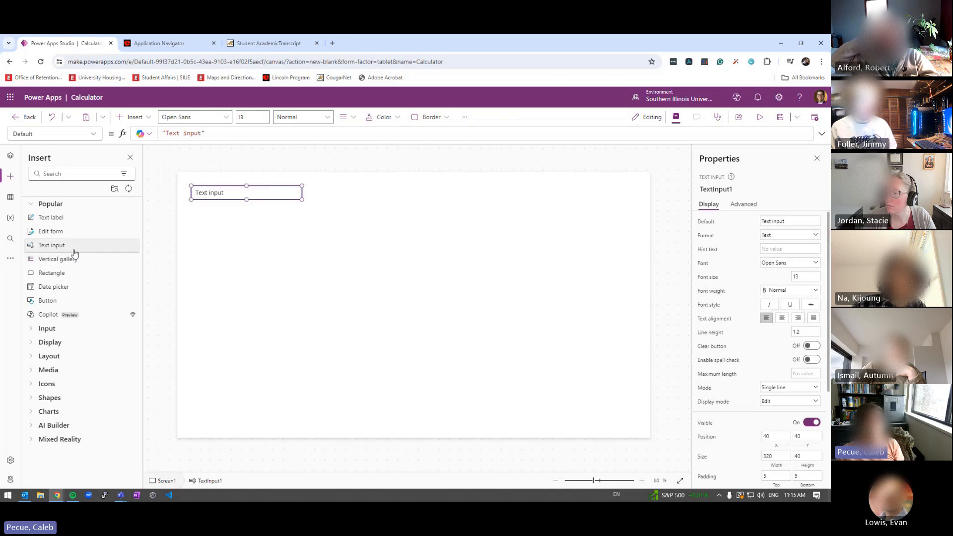
pyautogui.click(258, 270)
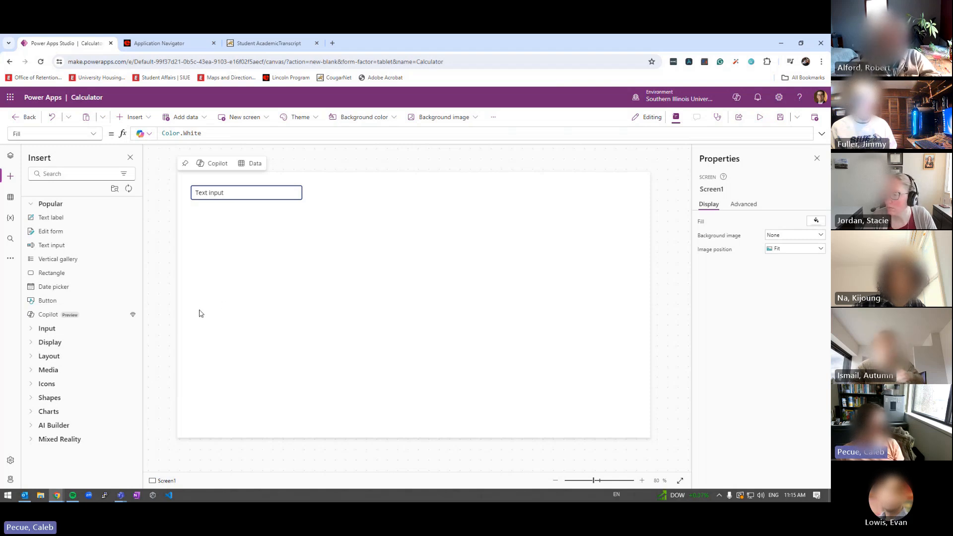
pyautogui.click(212, 195)
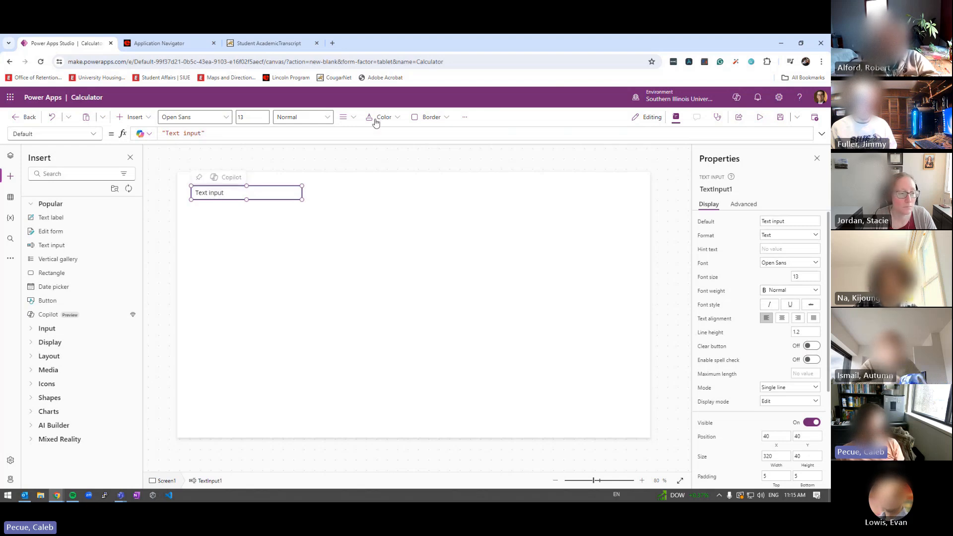
pyautogui.click(465, 117)
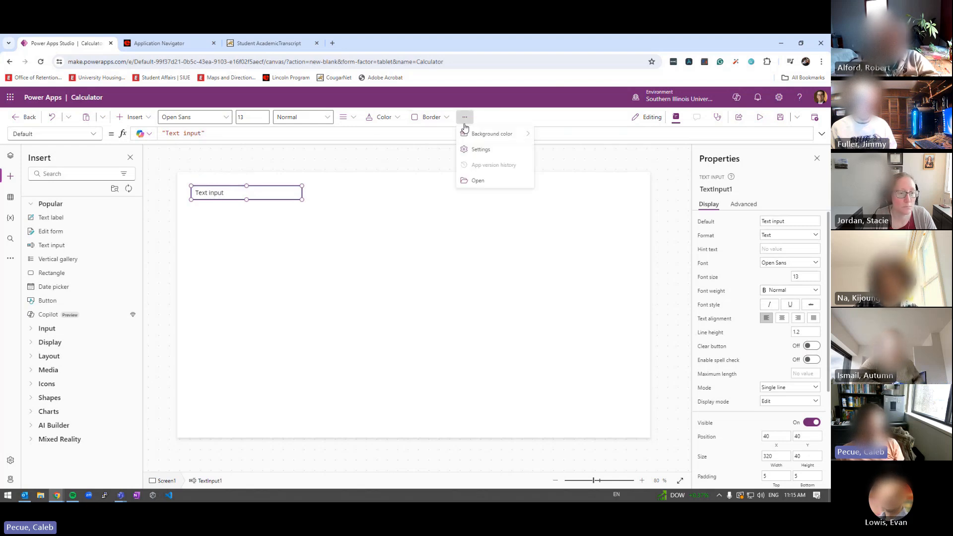
# Turn on Modern controls and themes in Settings > Updates
pyautogui.click(481, 149)
pyautogui.click(230, 274)
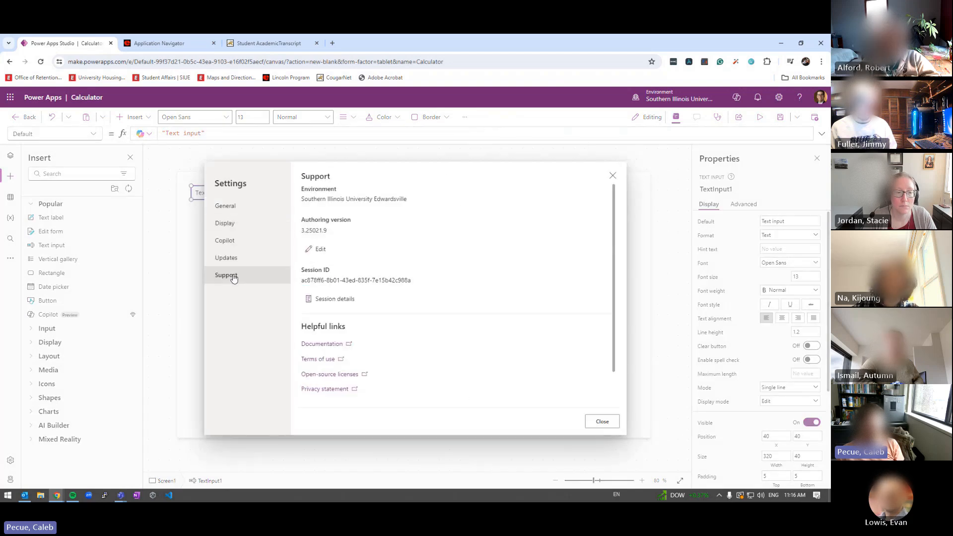
pyautogui.click(235, 264)
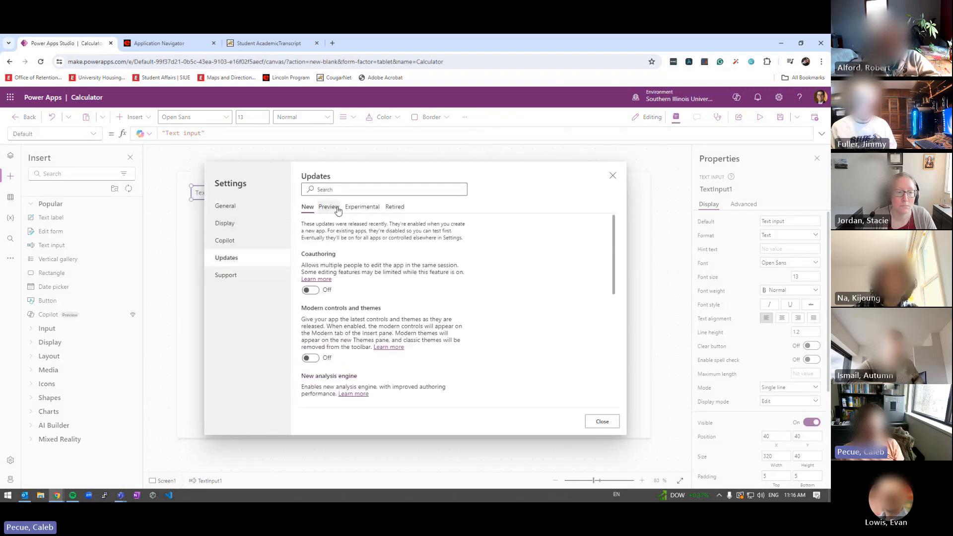
pyautogui.click(311, 358)
pyautogui.click(602, 422)
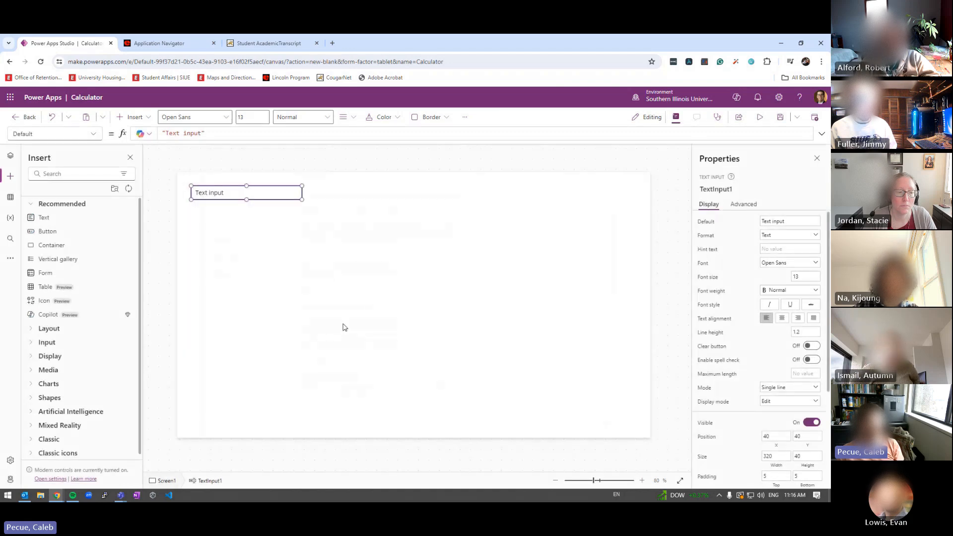
# Search Insert for 'text' and add a modern Text input, TextInputCanvas1
pyautogui.click(50, 173)
pyautogui.write('te')
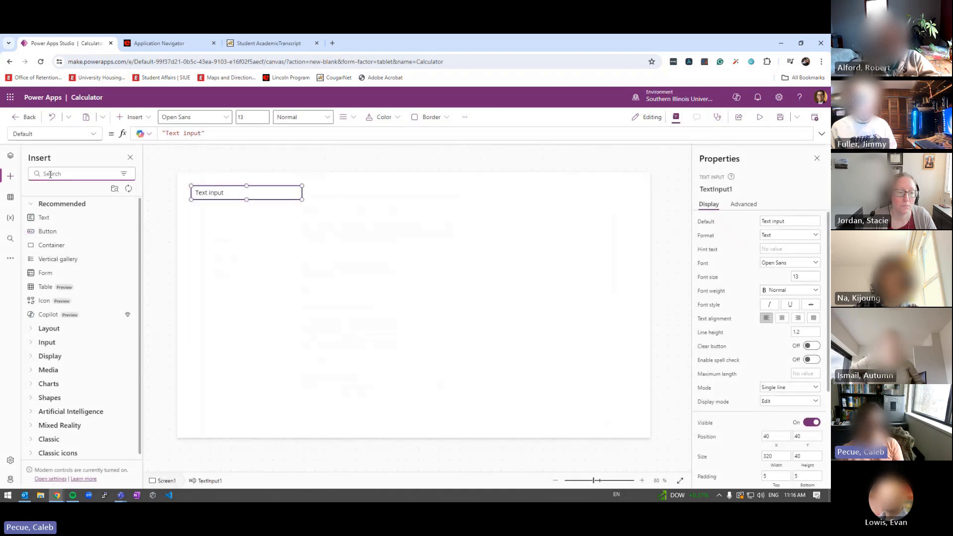
pyautogui.write('xt')
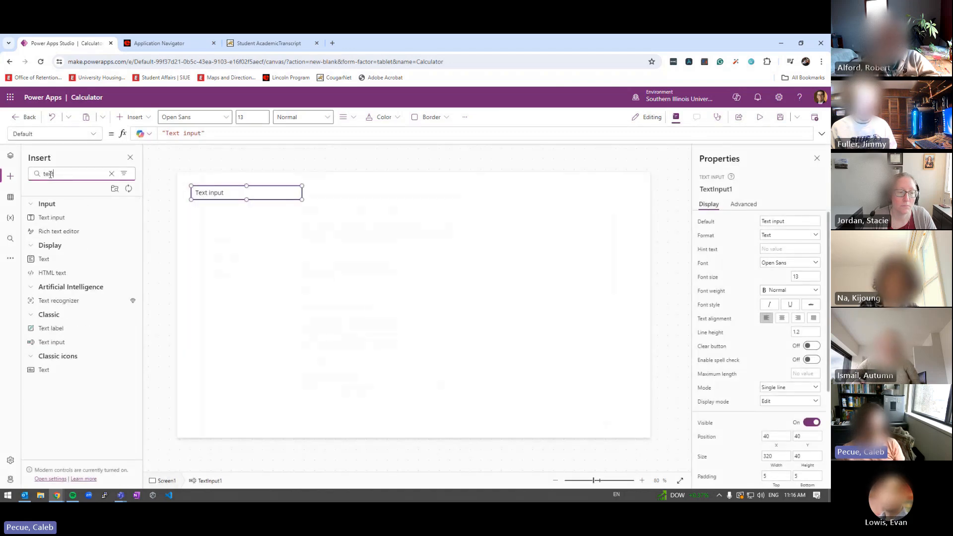
pyautogui.click(43, 221)
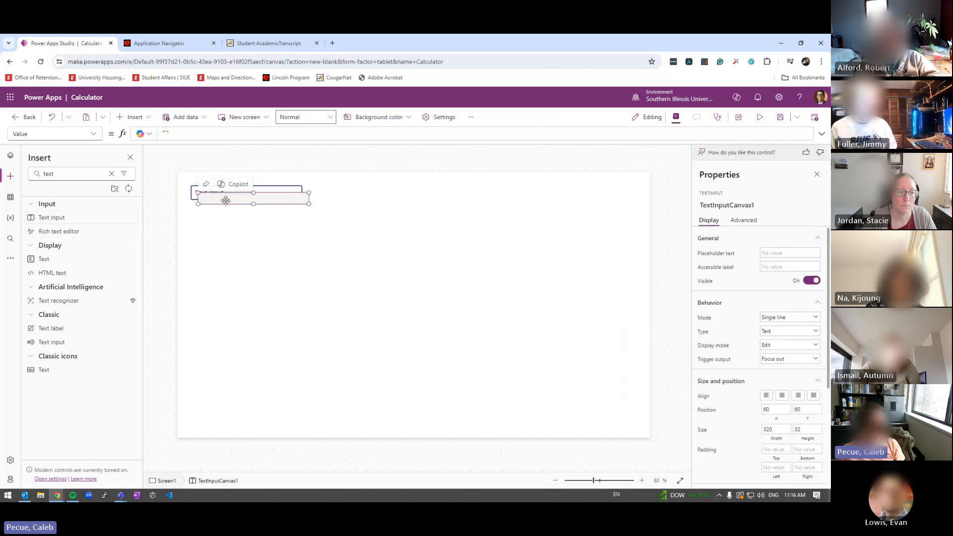
pyautogui.click(272, 323)
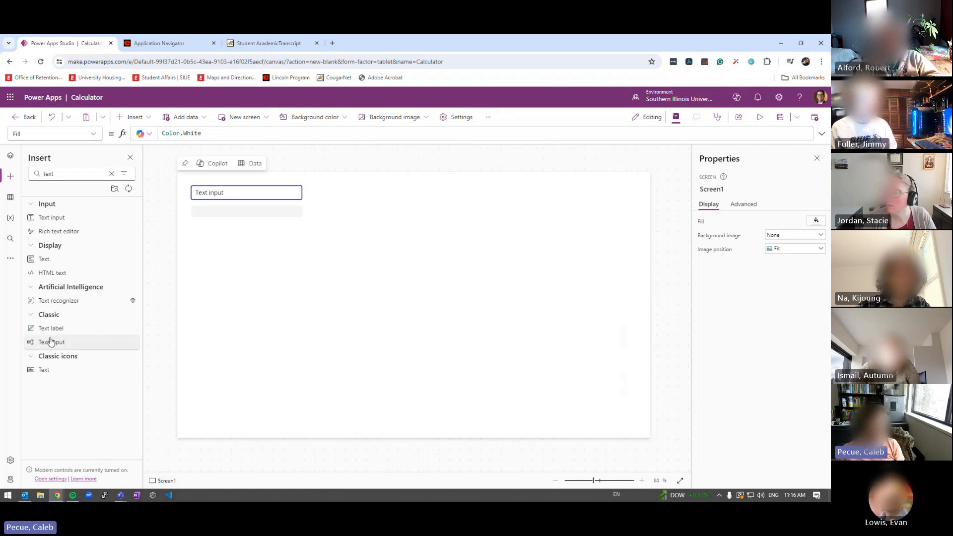
# Rename TextInput1 to GPAHoursInput and delete the modern TextInputCanvas1 beneath it
pyautogui.click(232, 195)
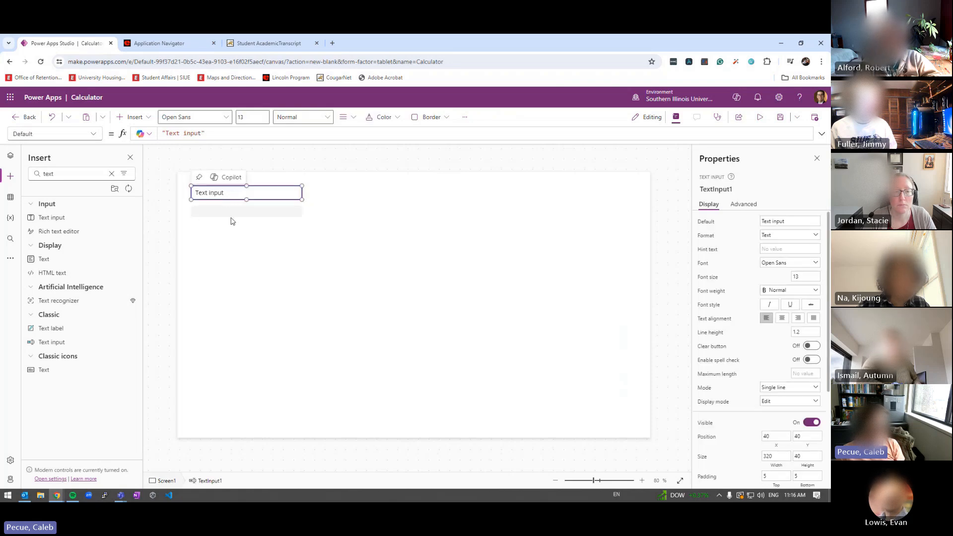
pyautogui.click(728, 188)
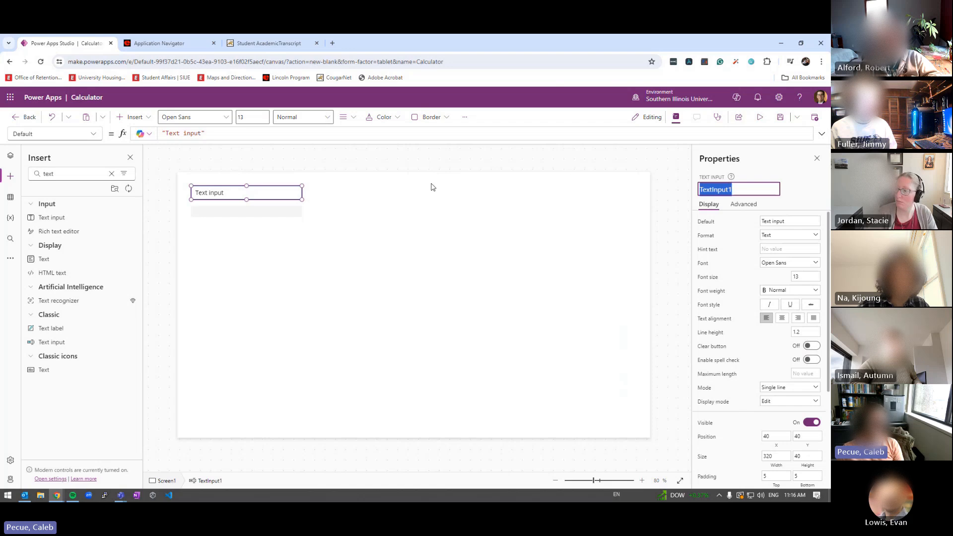
pyautogui.click(418, 193)
pyautogui.click(264, 193)
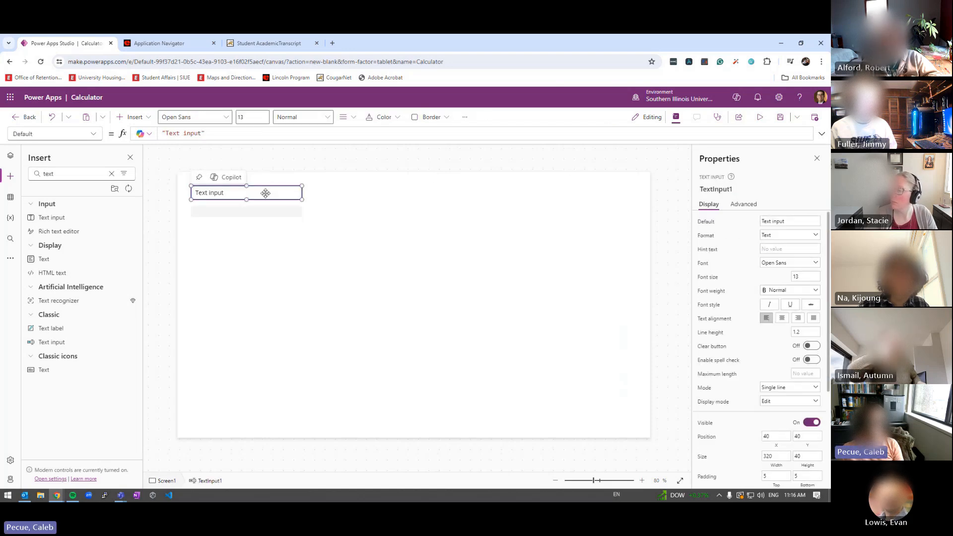
pyautogui.click(705, 188)
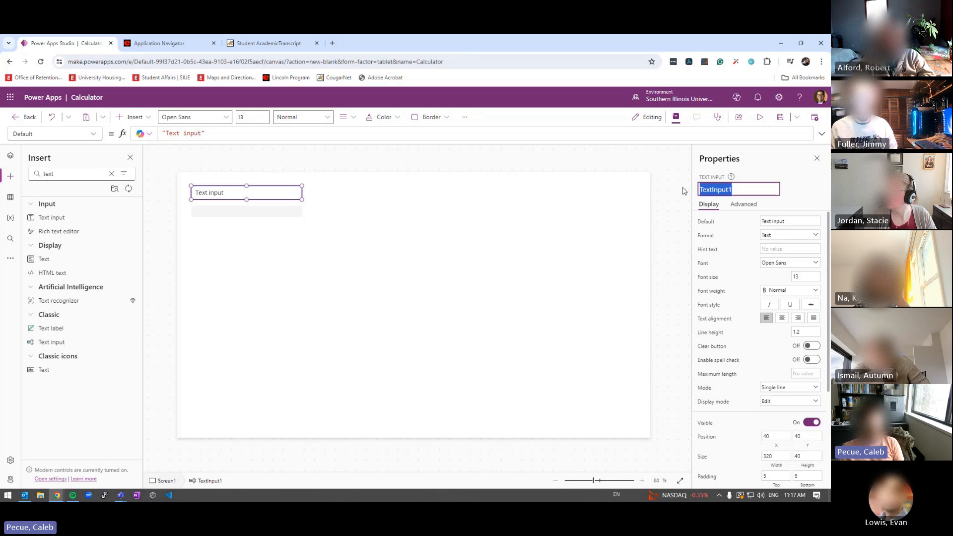
pyautogui.write('GPAHour')
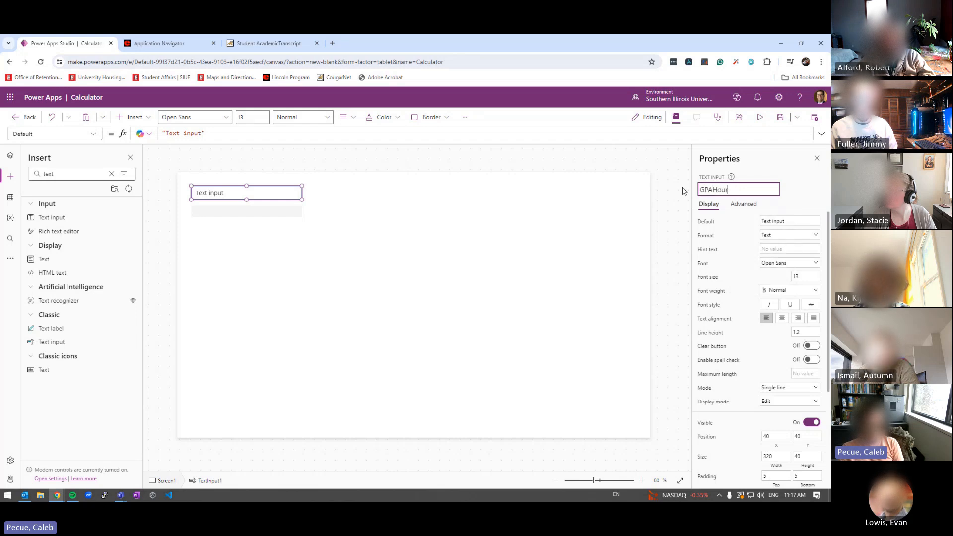
pyautogui.write('sInput')
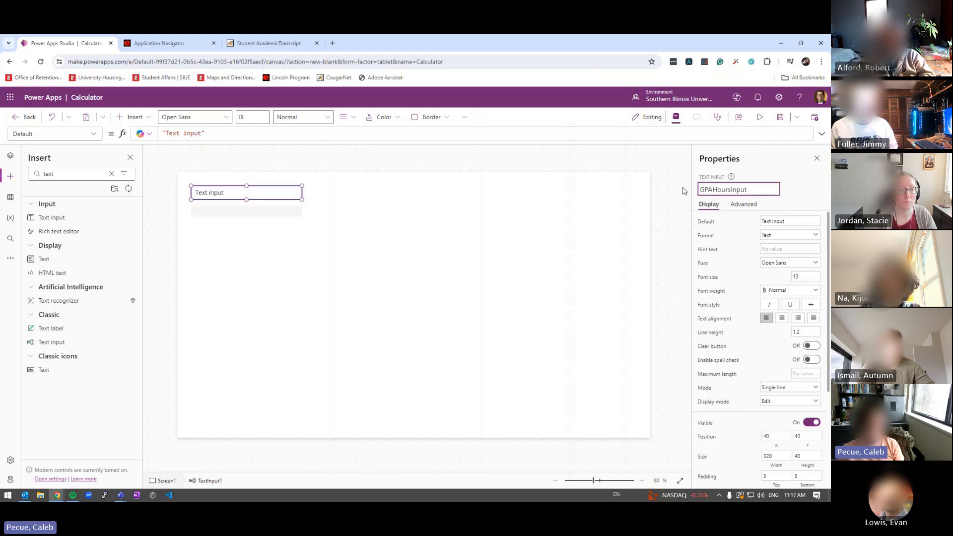
pyautogui.press('Return')
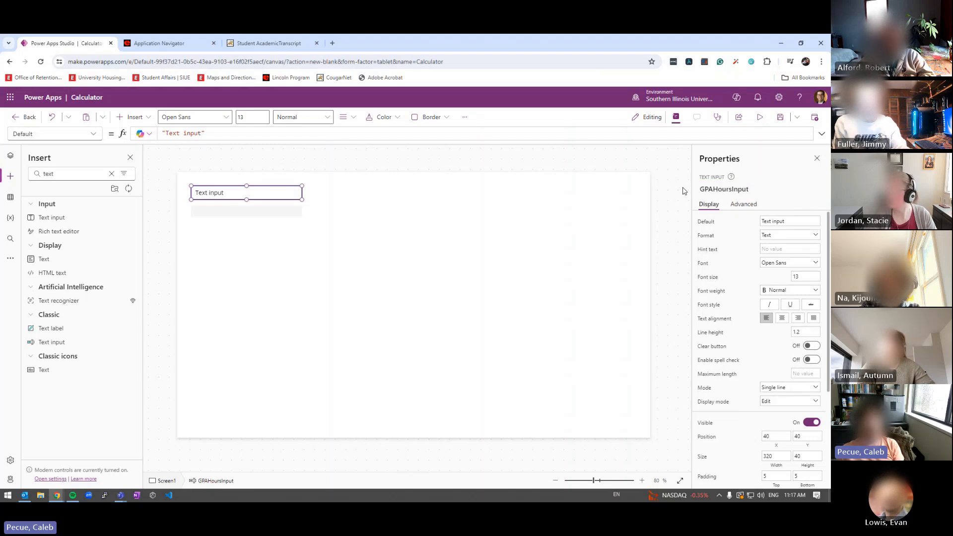
pyautogui.click(243, 216)
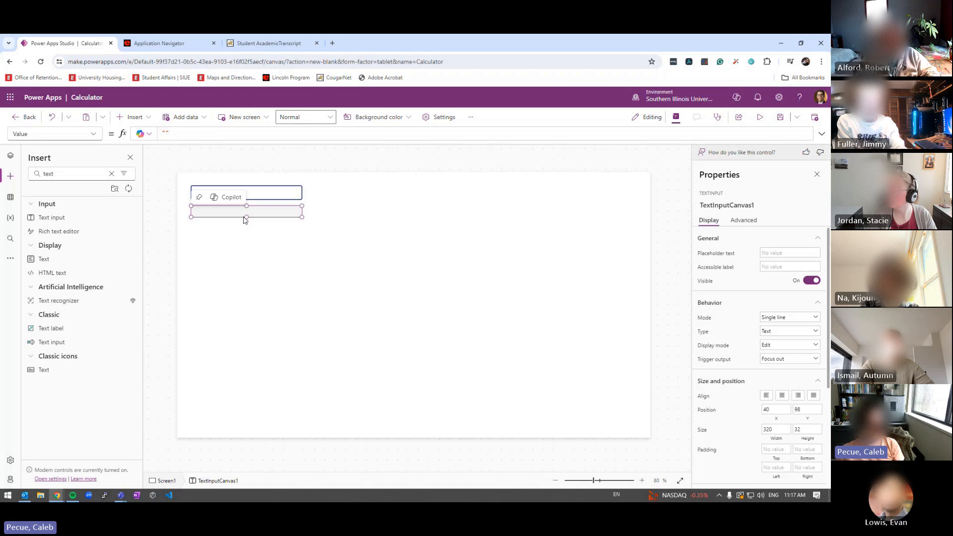
pyautogui.press('Delete')
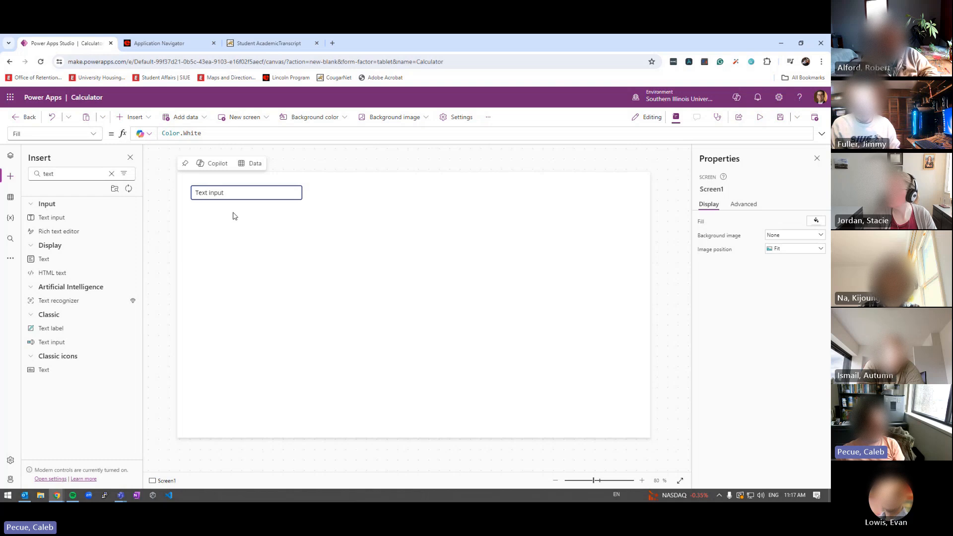
# Review GPAHoursInput's text colour options and clear its Default text so the box is empty
pyautogui.click(268, 194)
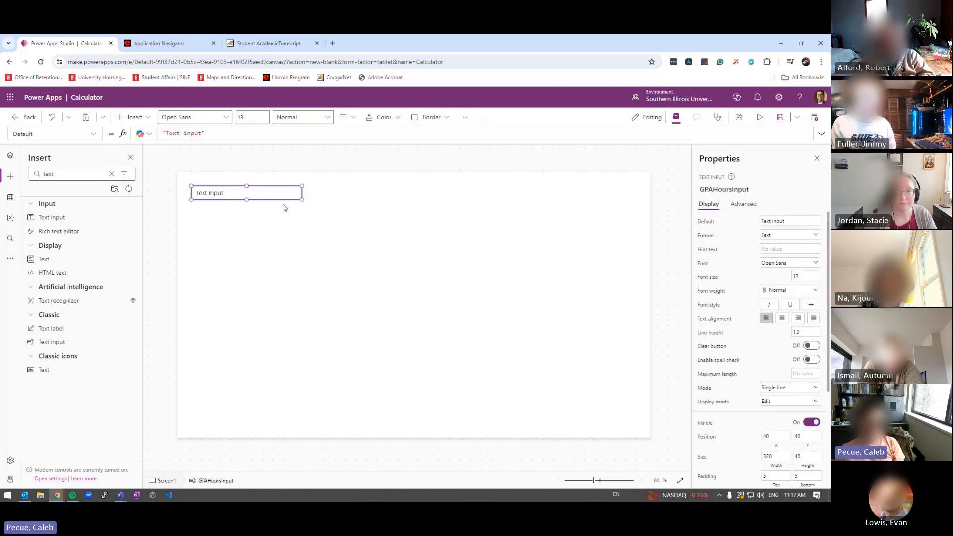
pyautogui.scroll(-3, 767, 273)
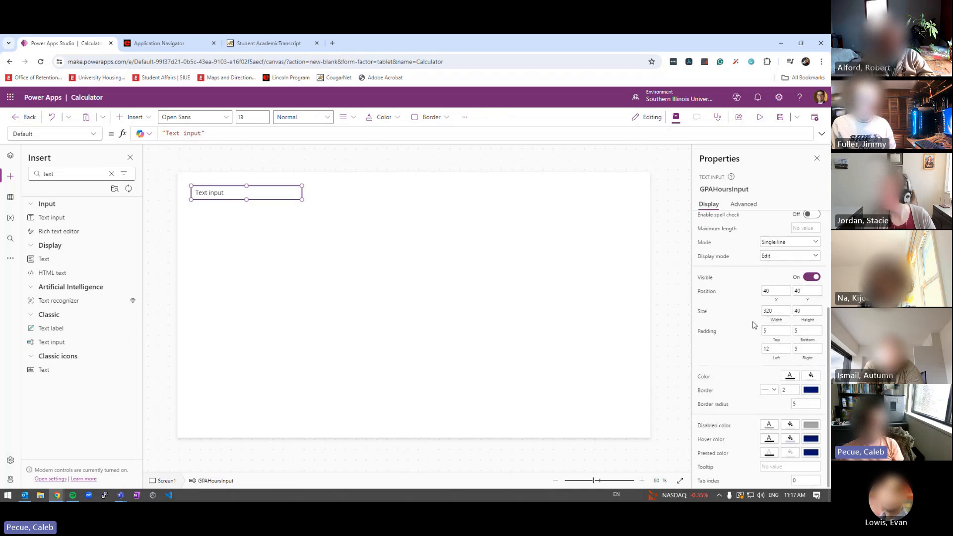
pyautogui.scroll(1, 765, 332)
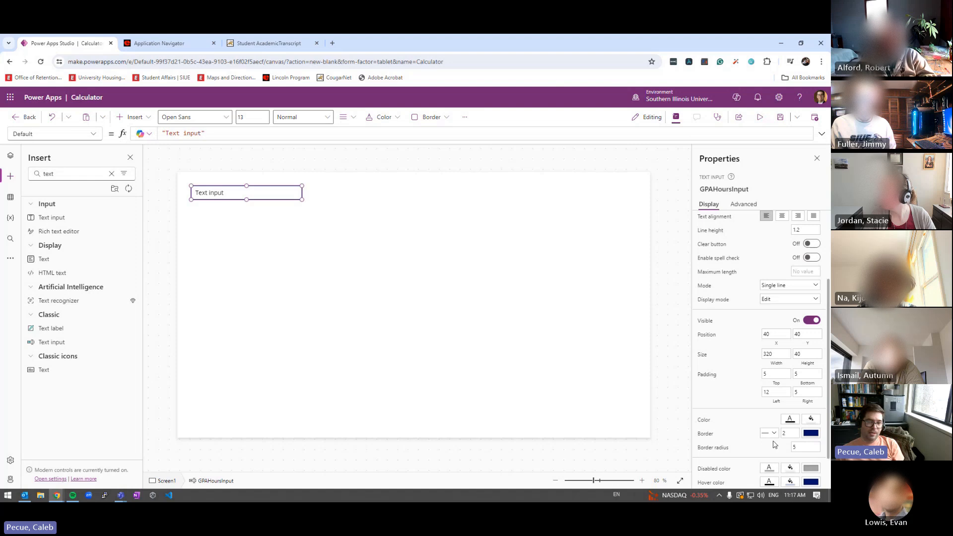
pyautogui.scroll(-1, 768, 407)
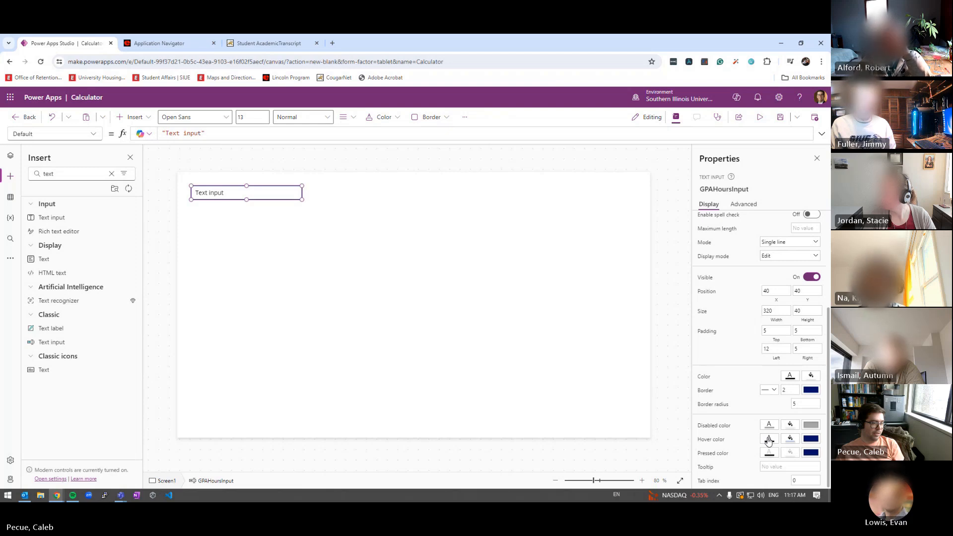
pyautogui.click(768, 440)
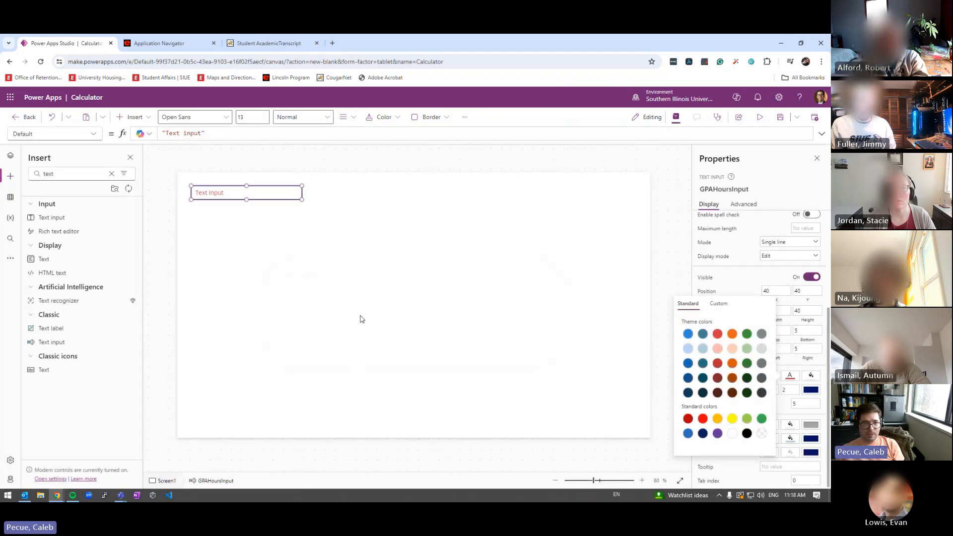
pyautogui.click(797, 379)
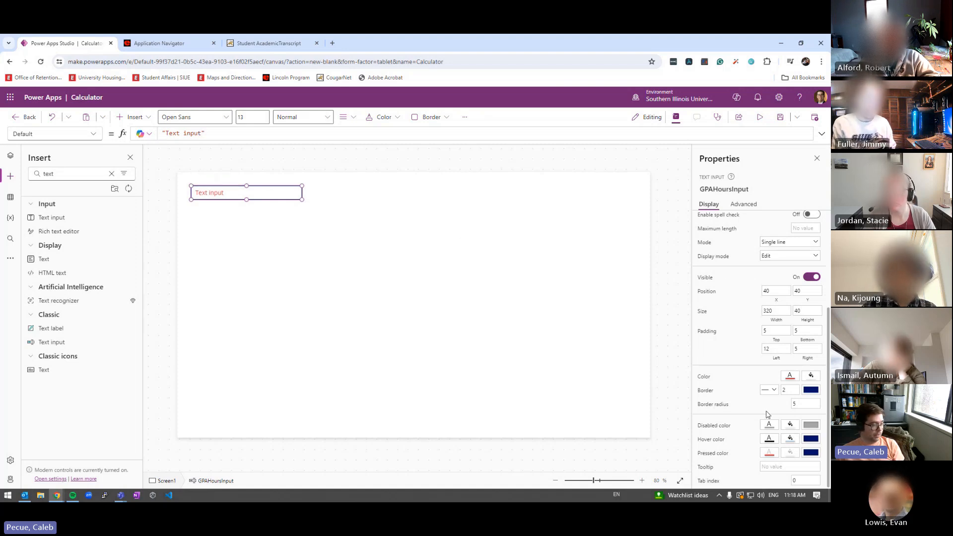
pyautogui.click(784, 377)
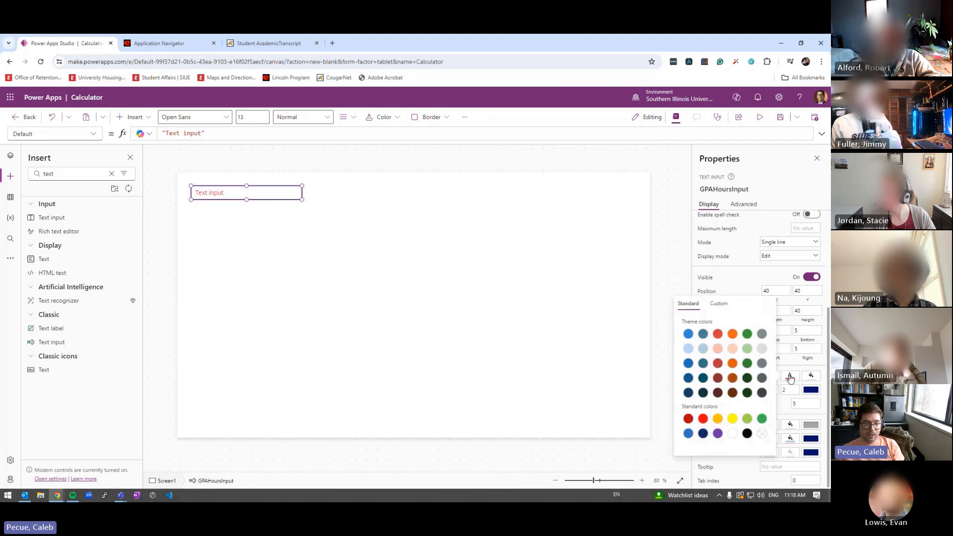
pyautogui.click(791, 379)
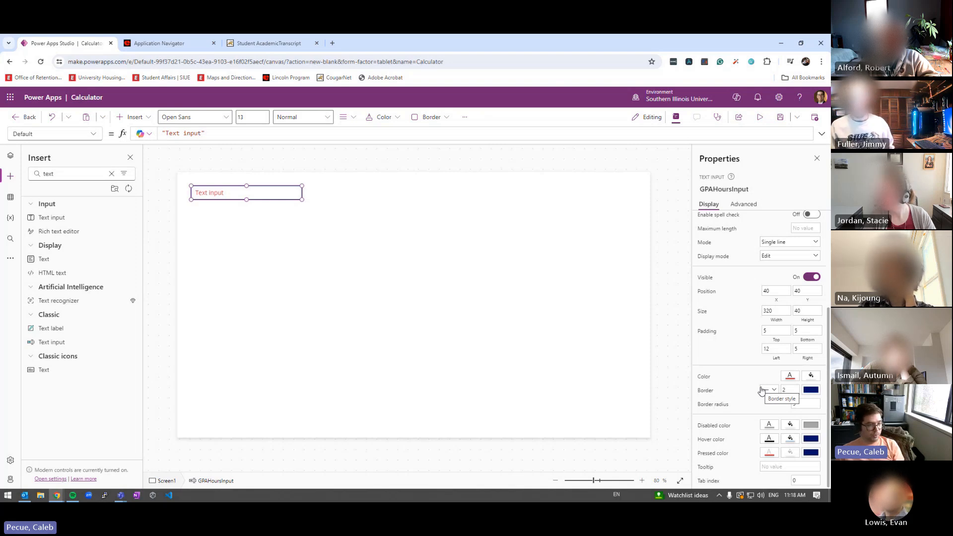
pyautogui.scroll(3, 735, 366)
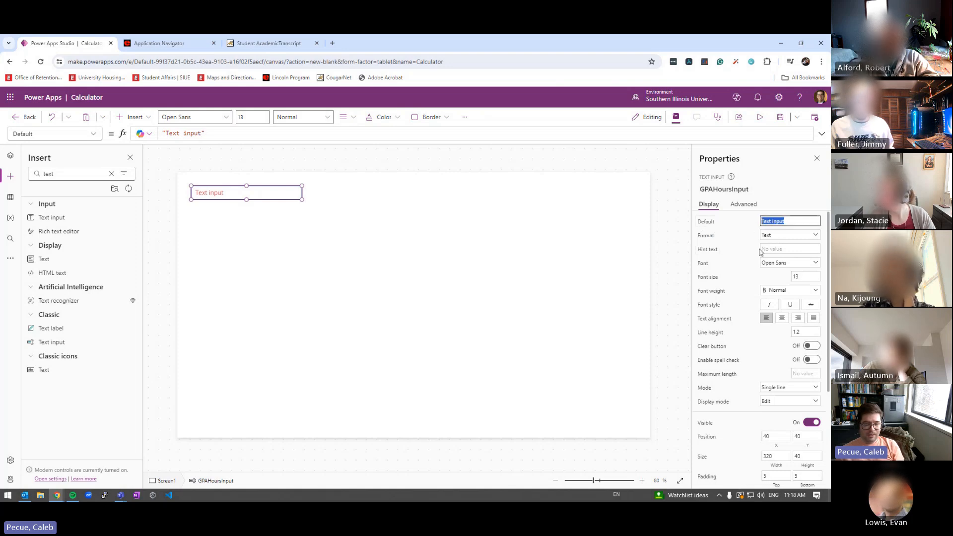
pyautogui.press('BackSpace')
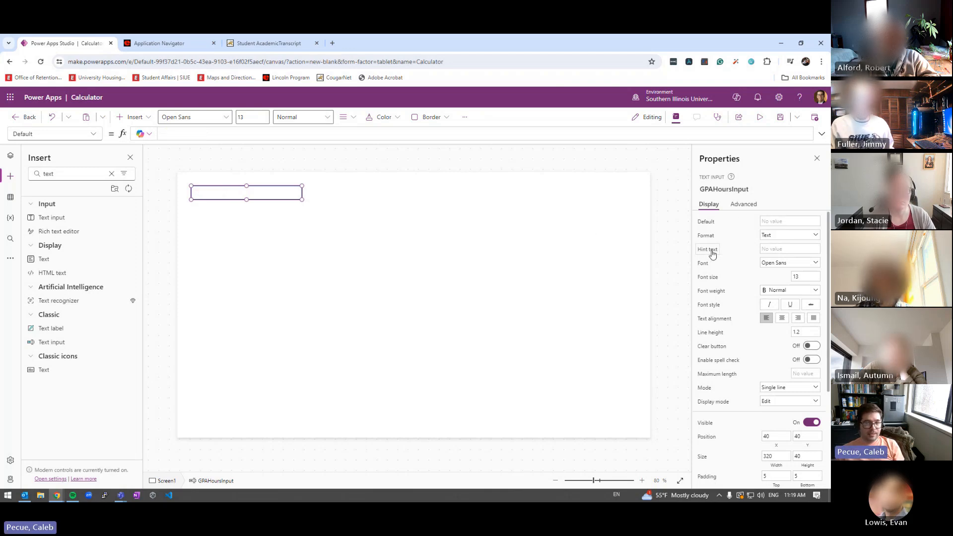
# Enter 'GPA Hour' as the input's hint text and test the box in preview
pyautogui.click(773, 249)
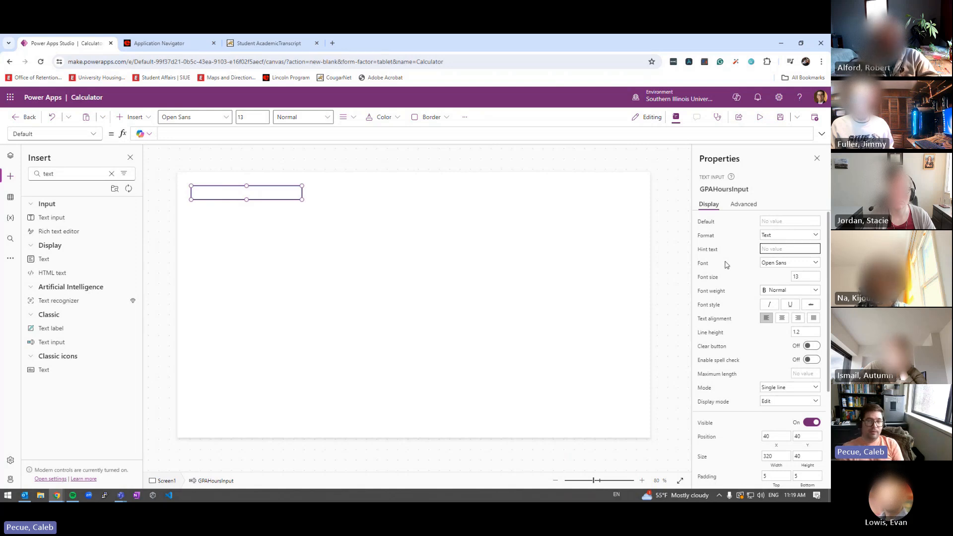
pyautogui.write('GPA Hour')
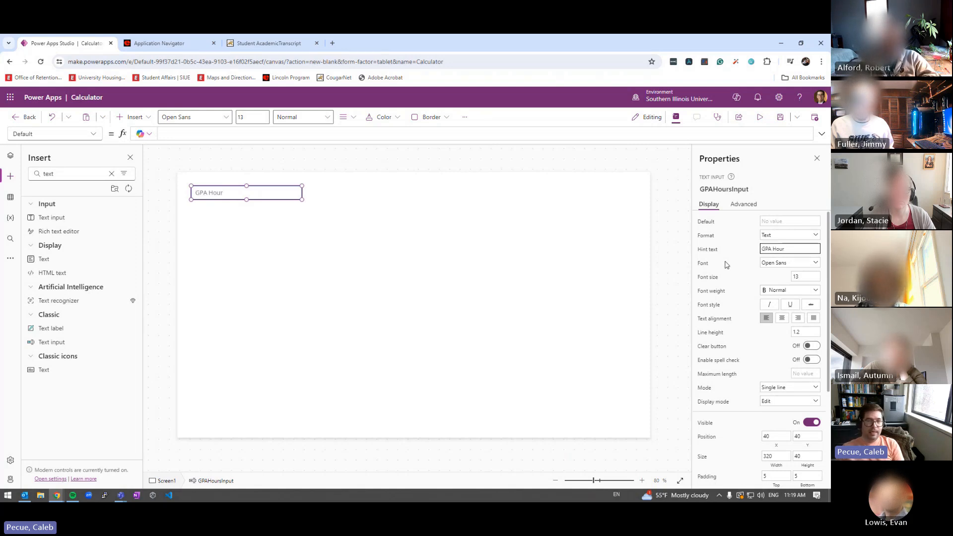
pyautogui.moveTo(211, 195)
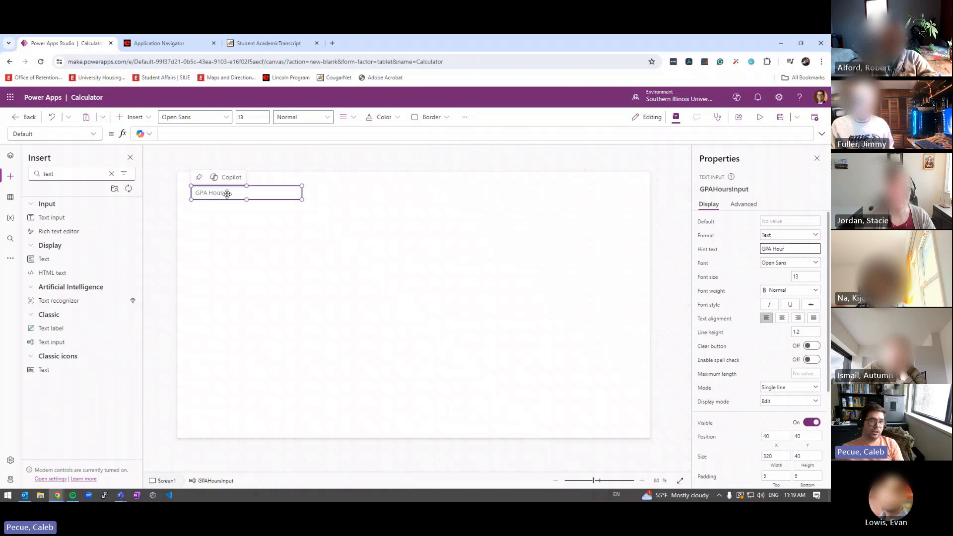
pyautogui.press('F5')
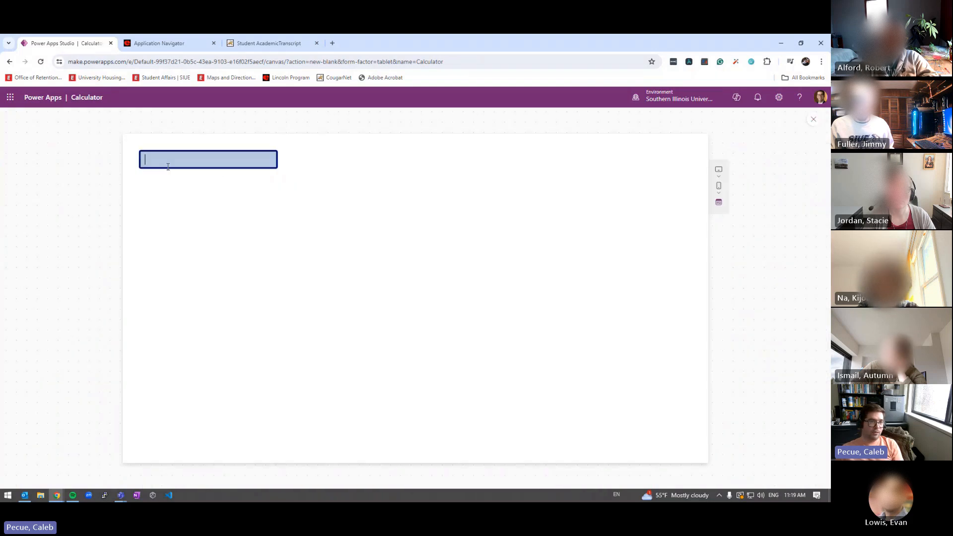
pyautogui.click(166, 159)
pyautogui.press('Escape')
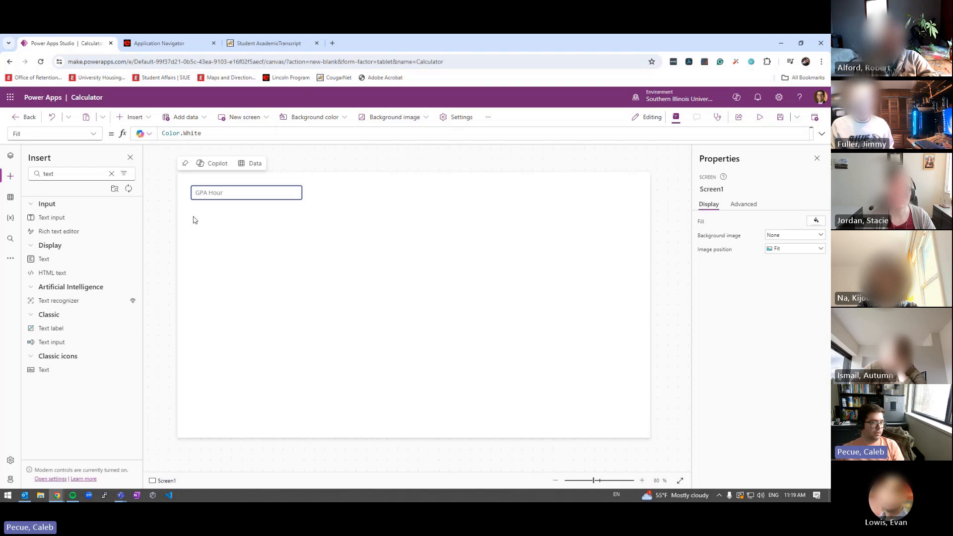
# Correct the input's hint text to 'GPA Hours'
pyautogui.click(213, 199)
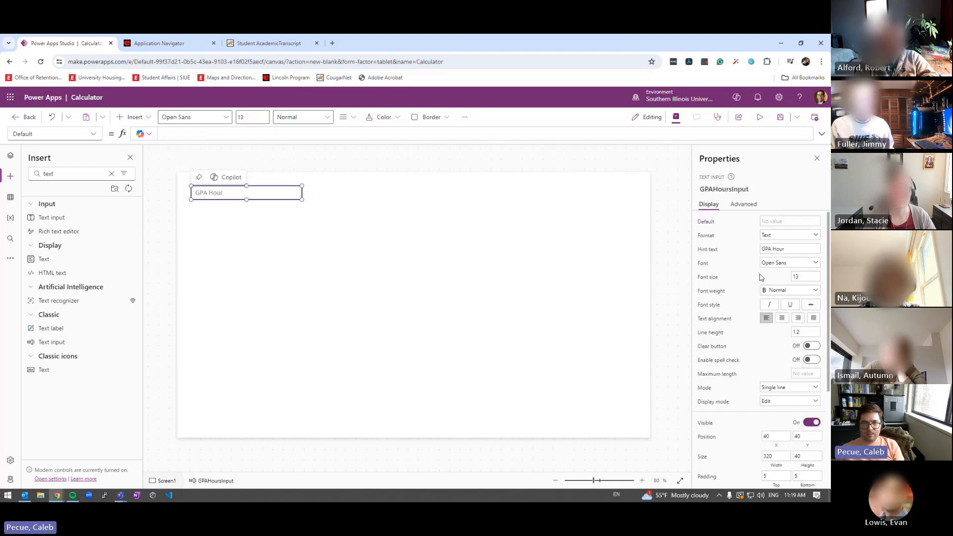
pyautogui.click(785, 249)
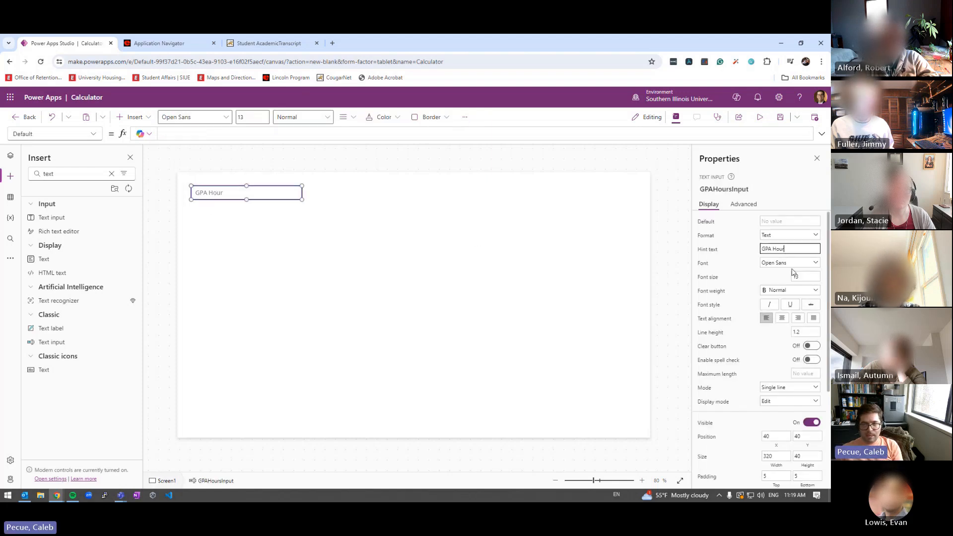
pyautogui.click(650, 247)
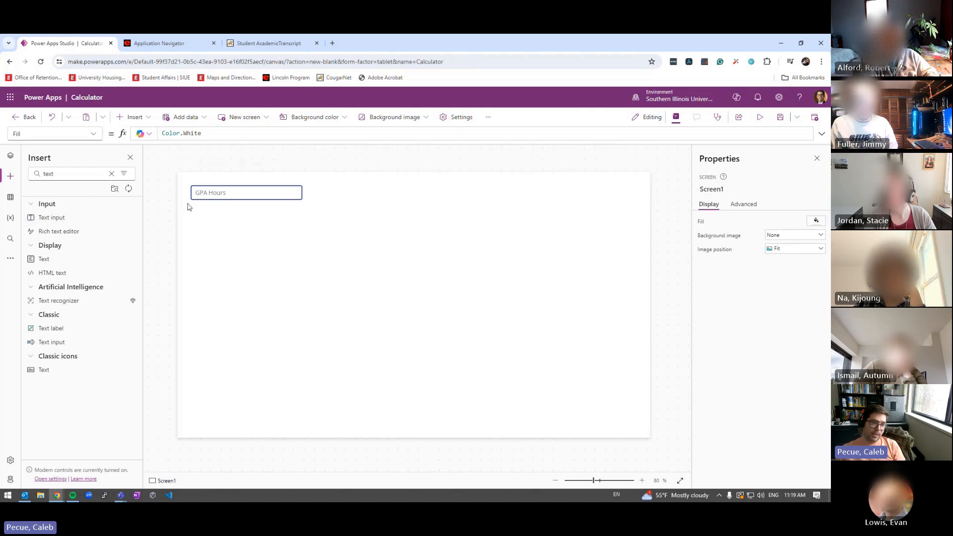
pyautogui.click(208, 194)
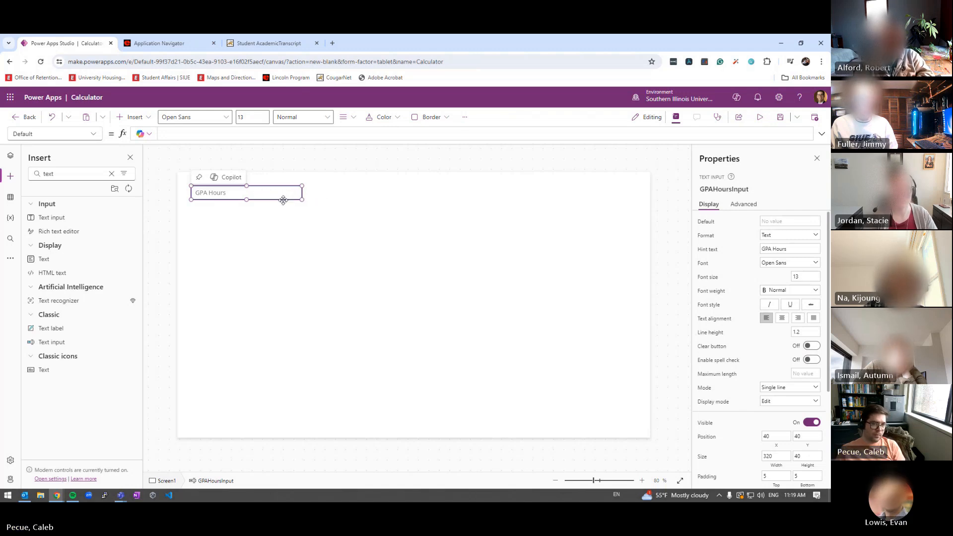
# Resize the GPA Hours input to about 167 by 76
pyautogui.moveTo(301, 200); pyautogui.dragTo(249, 212)
pyautogui.click(257, 221)
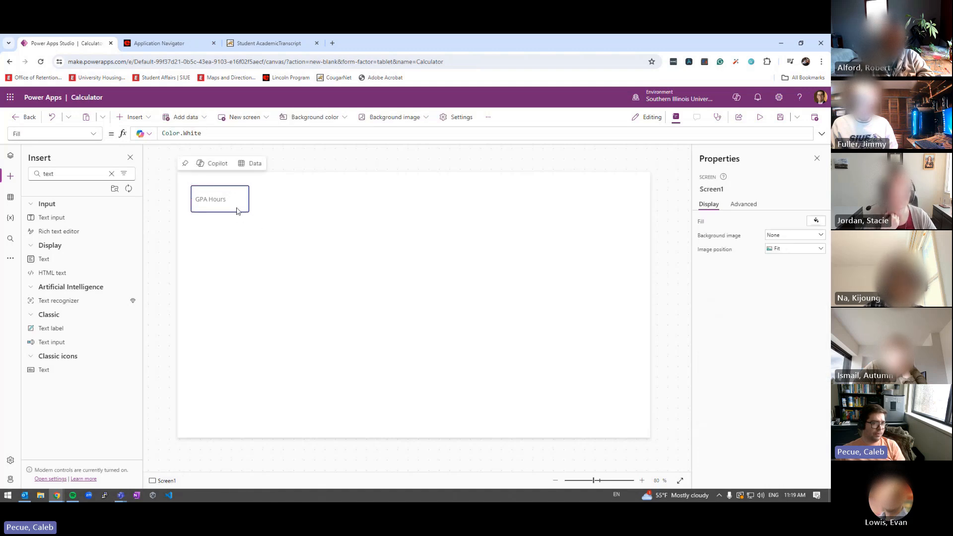
pyautogui.click(236, 209)
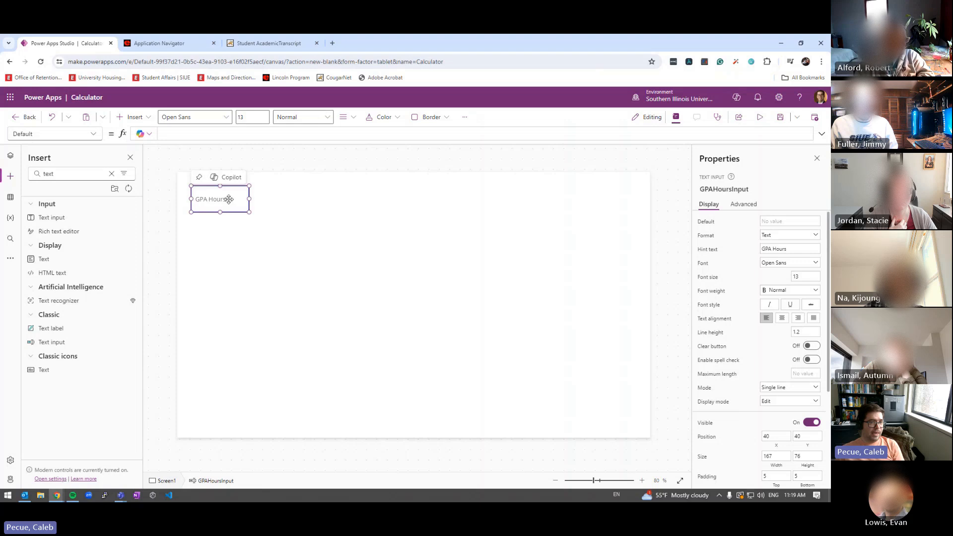
# Paste a copy of the input and move it directly below the original
pyautogui.click(270, 225)
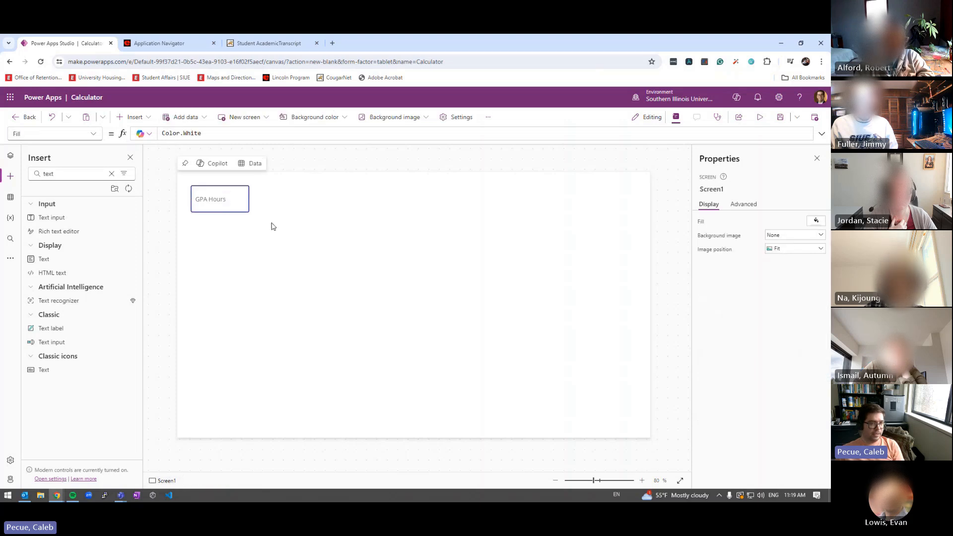
pyautogui.hotkey('ctrl', 'v')
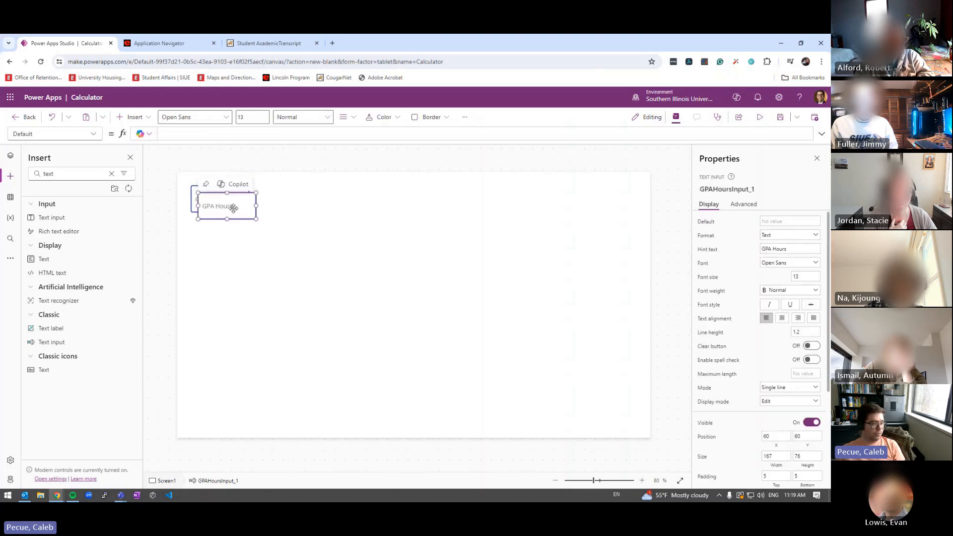
pyautogui.moveTo(233, 207); pyautogui.dragTo(229, 233)
pyautogui.rightClick(229, 234)
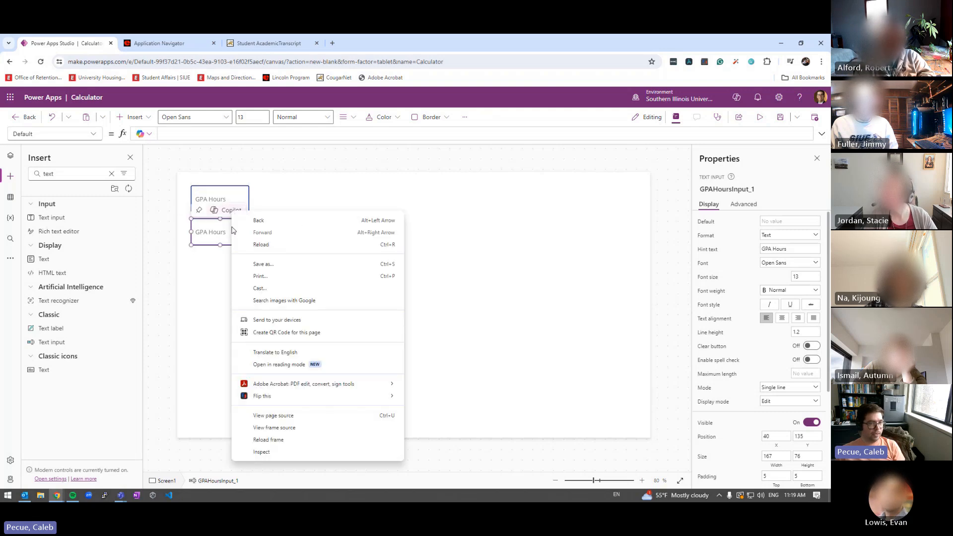
pyautogui.rightClick(227, 233)
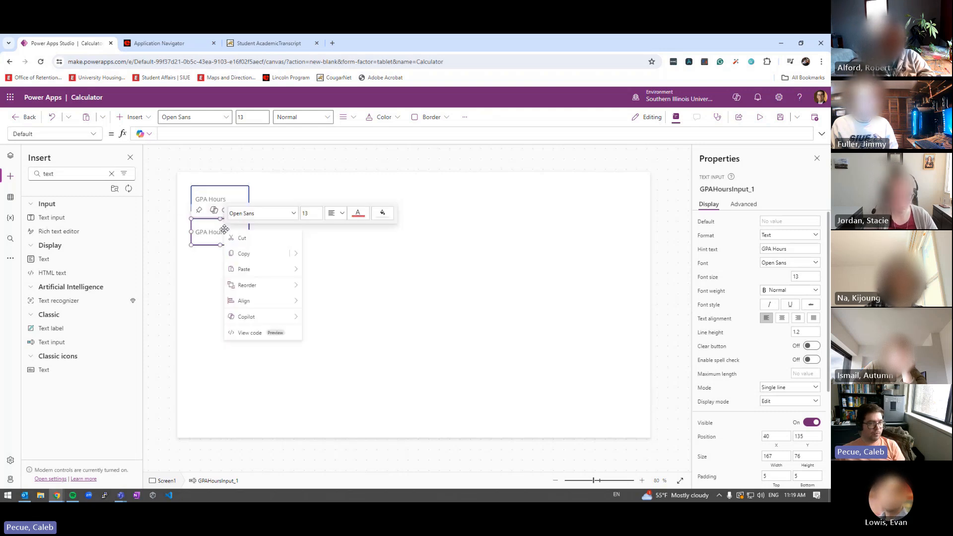
pyautogui.click(350, 265)
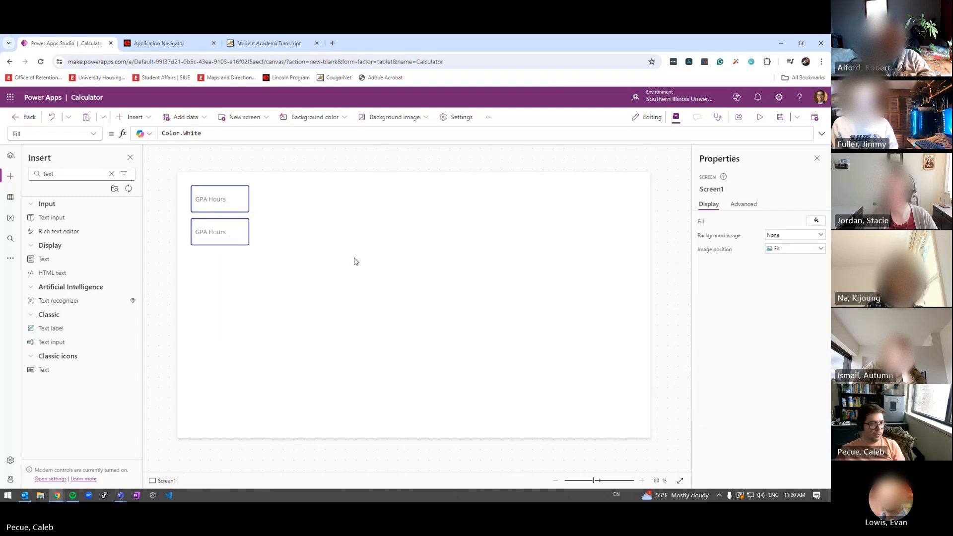
pyautogui.click(232, 242)
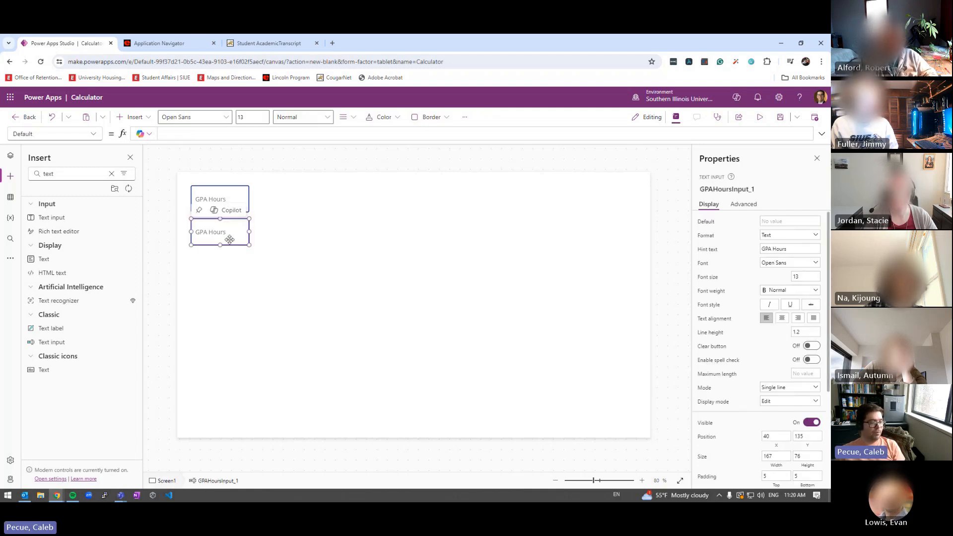
# Rename the copied input to QPInput
pyautogui.click(735, 188)
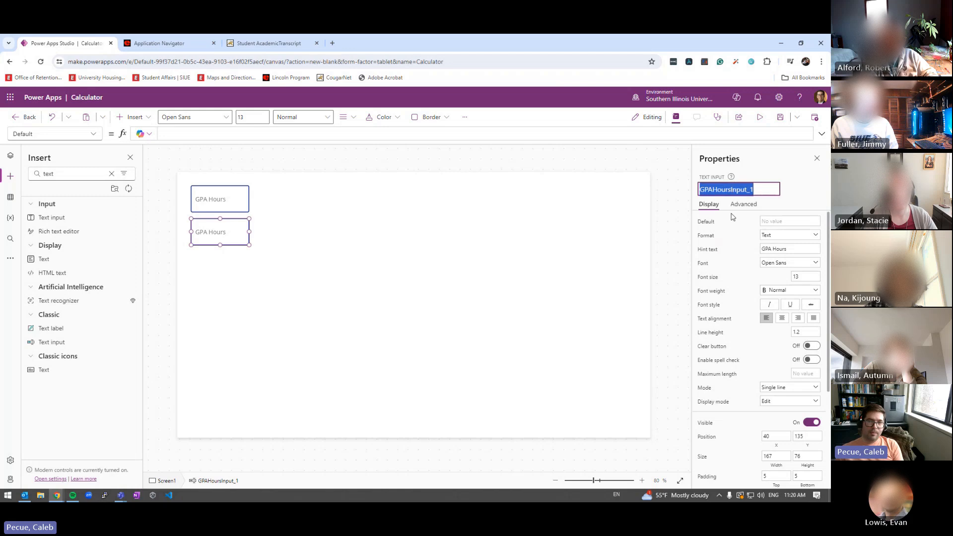
pyautogui.write('QP')
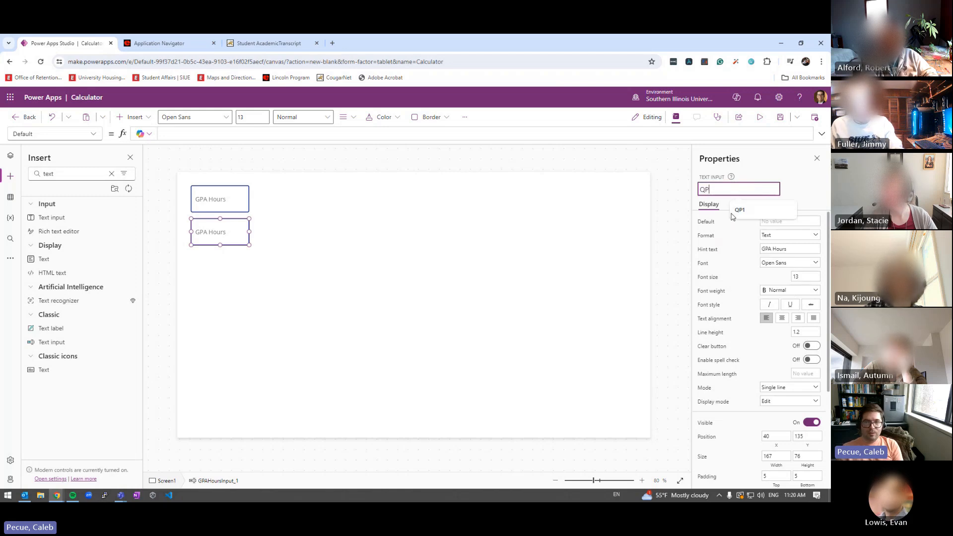
pyautogui.write('Input')
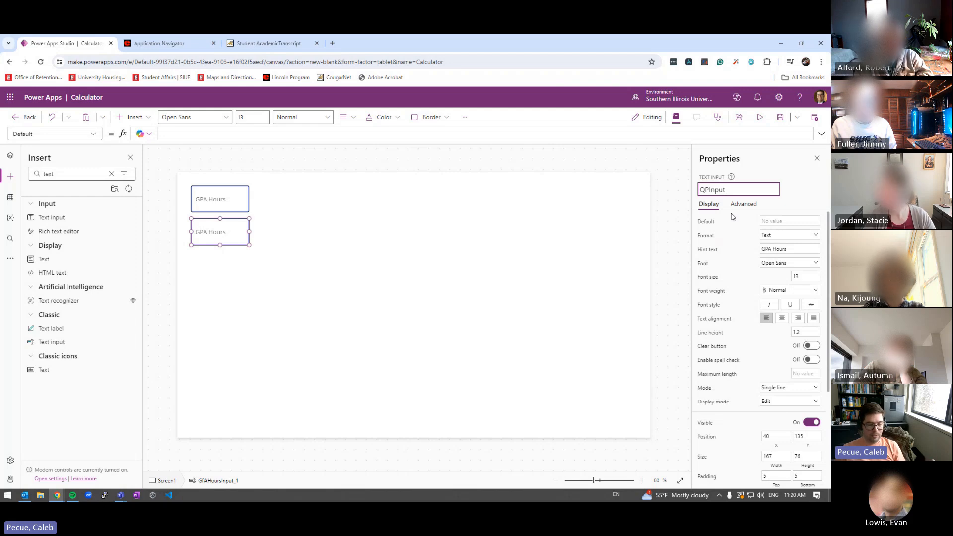
pyautogui.press('Return')
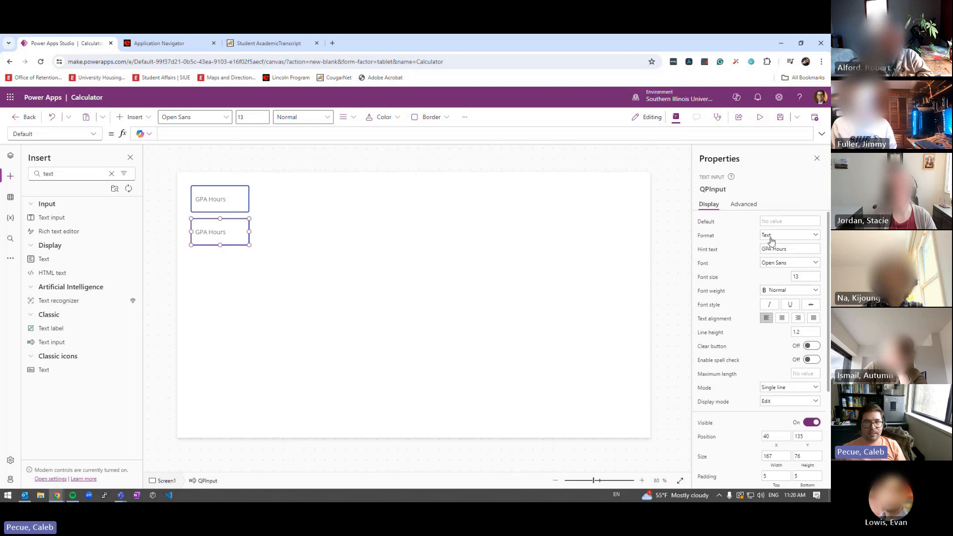
# Replace QPInput's hint text with 'Quality Points'
pyautogui.click(787, 249)
pyautogui.moveTo(786, 250); pyautogui.dragTo(753, 283)
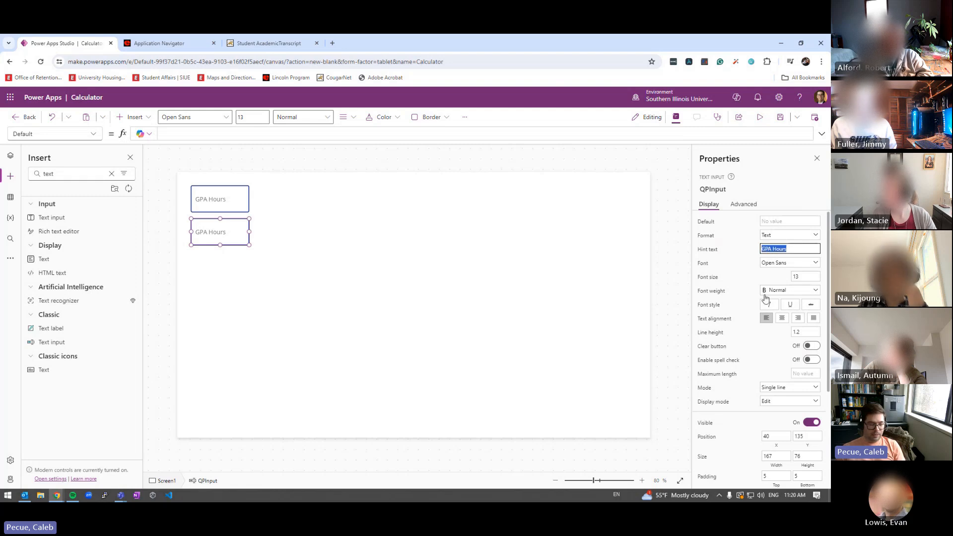
pyautogui.write('Quality Point')
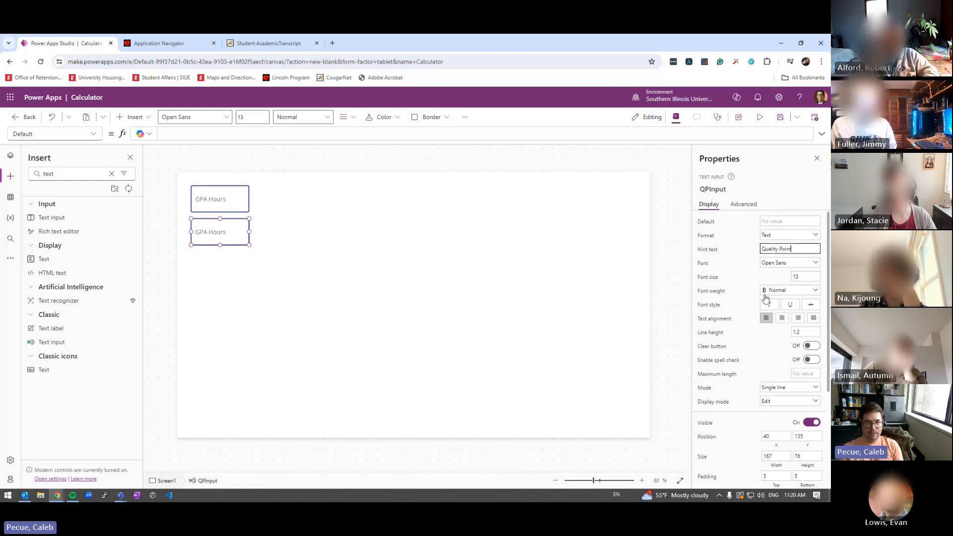
pyautogui.write('s')
pyautogui.click(532, 310)
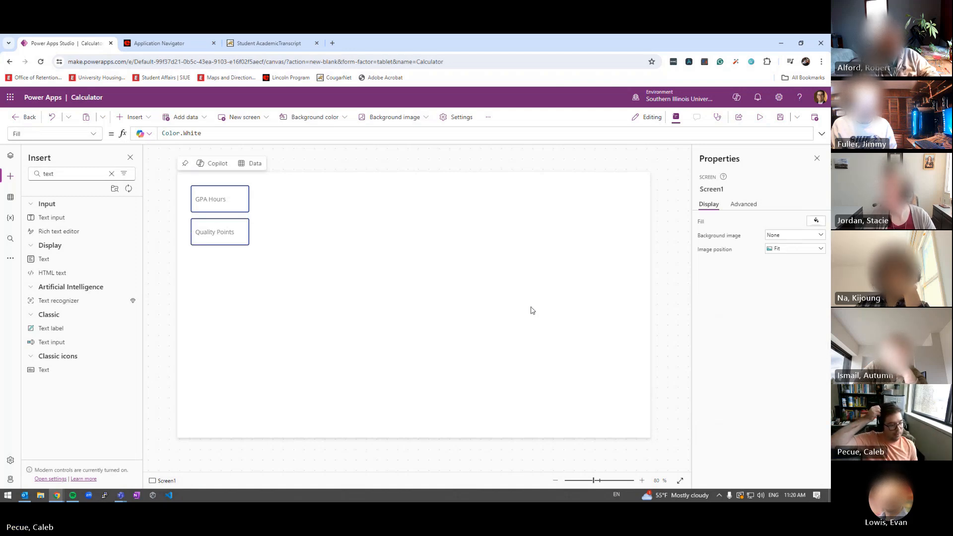
# Preview the app with 13 in GPA Hours and 25 in Quality Points
pyautogui.click(760, 122)
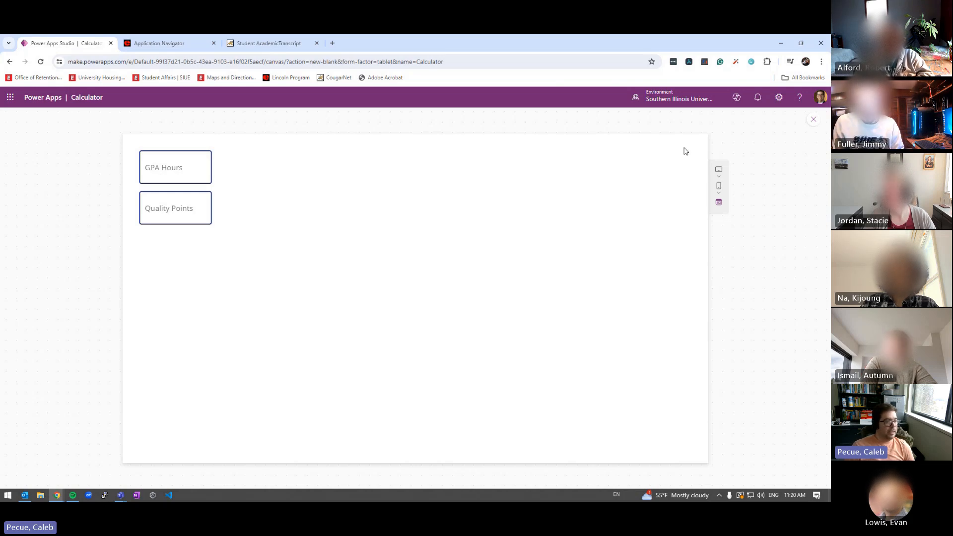
pyautogui.click(149, 174)
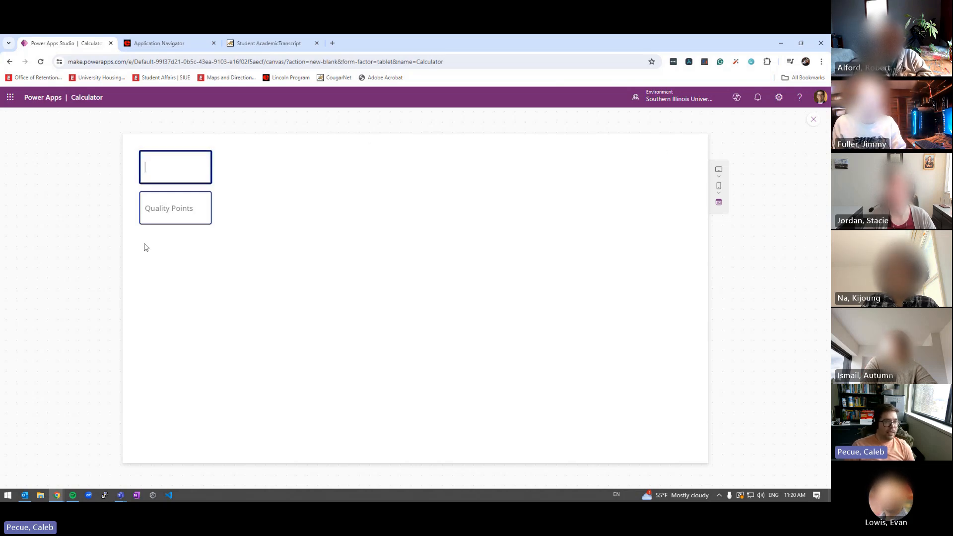
pyautogui.write('13')
pyautogui.click(149, 214)
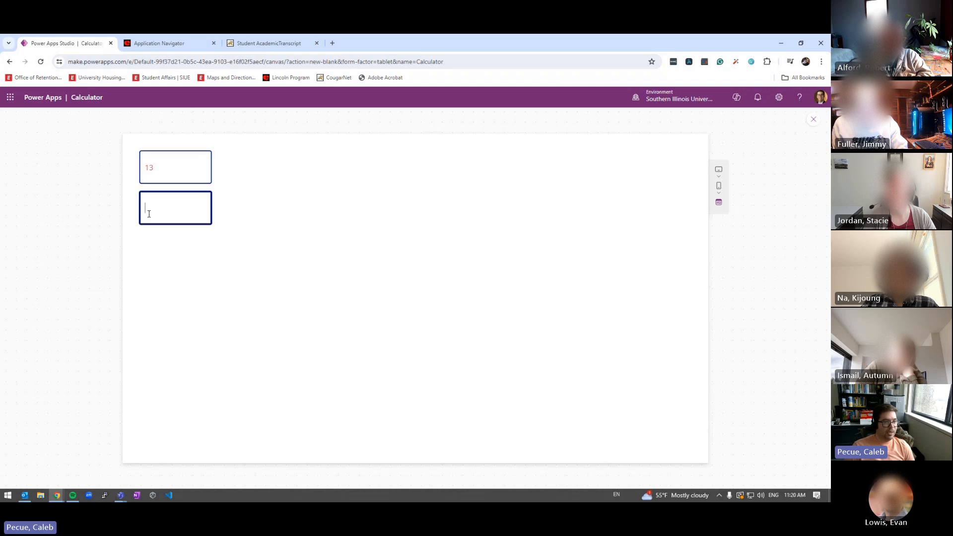
pyautogui.write('25')
pyautogui.click(197, 278)
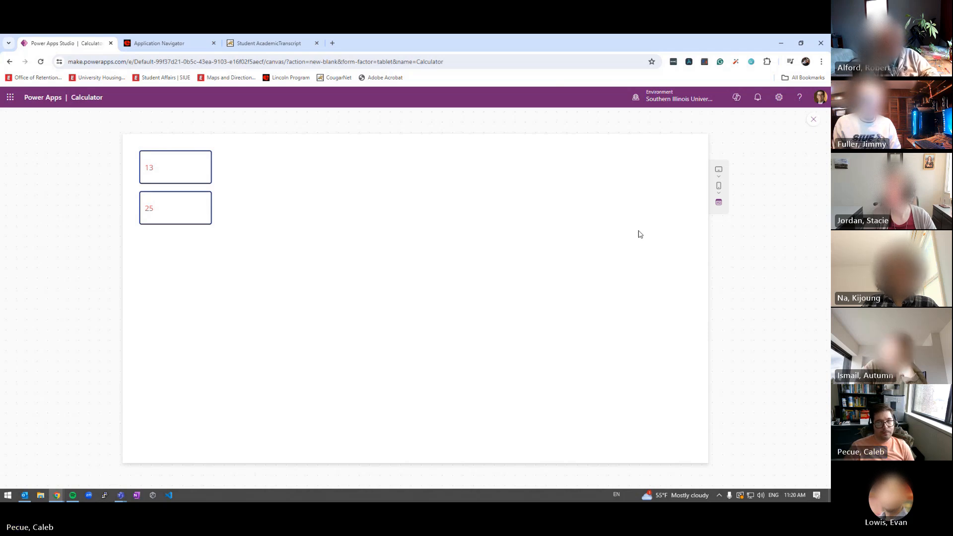
pyautogui.click(812, 122)
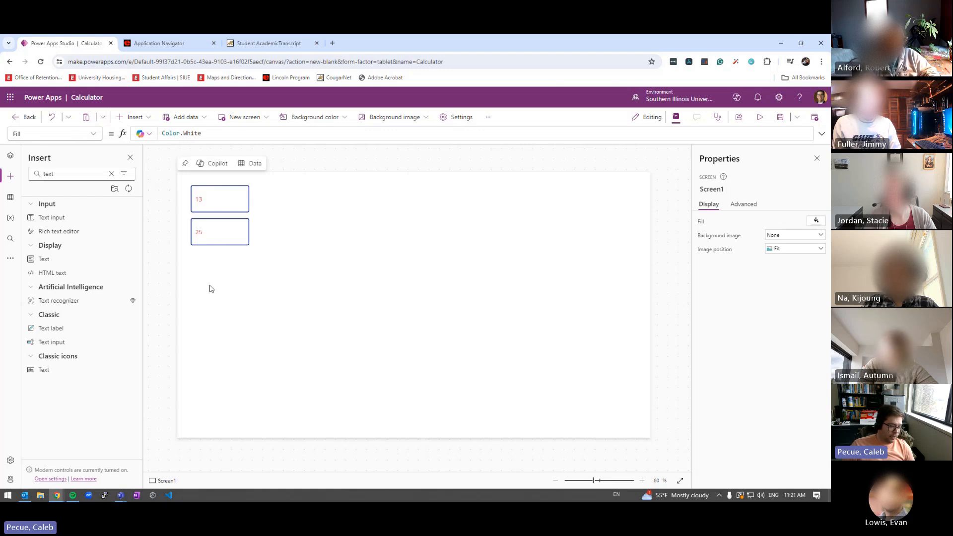
pyautogui.press('F5')
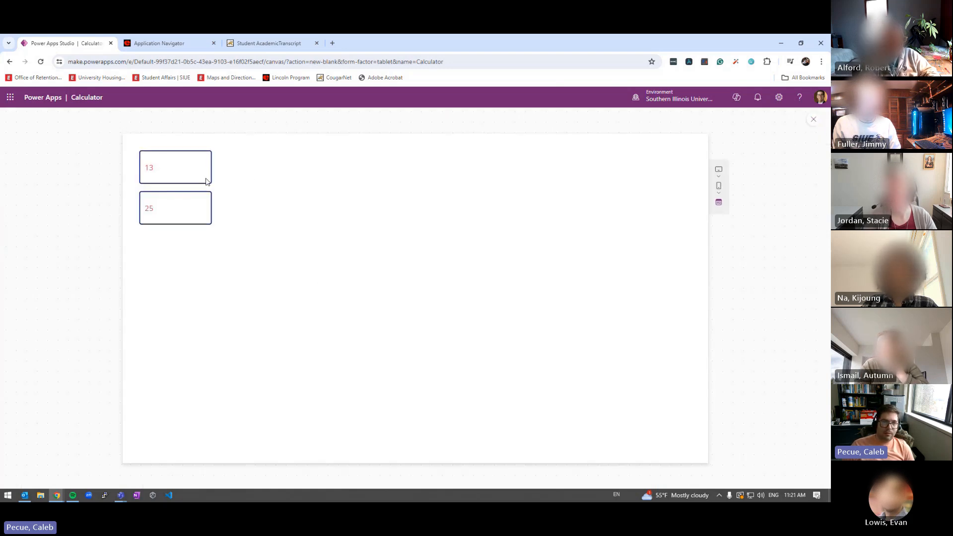
# Enter 3 in GPA Hours and 9 in Quality Points, then close the preview
pyautogui.press('Tab')
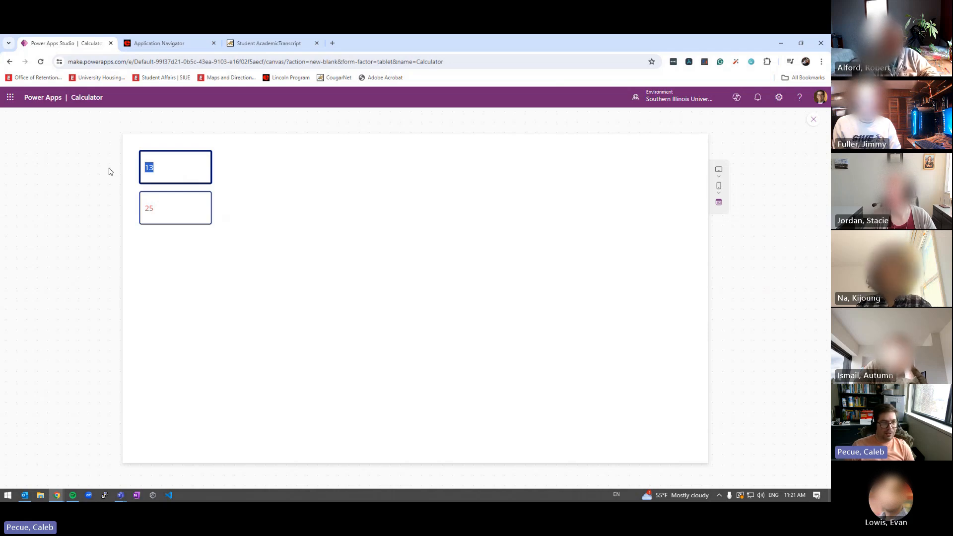
pyautogui.write('3')
pyautogui.press('Tab')
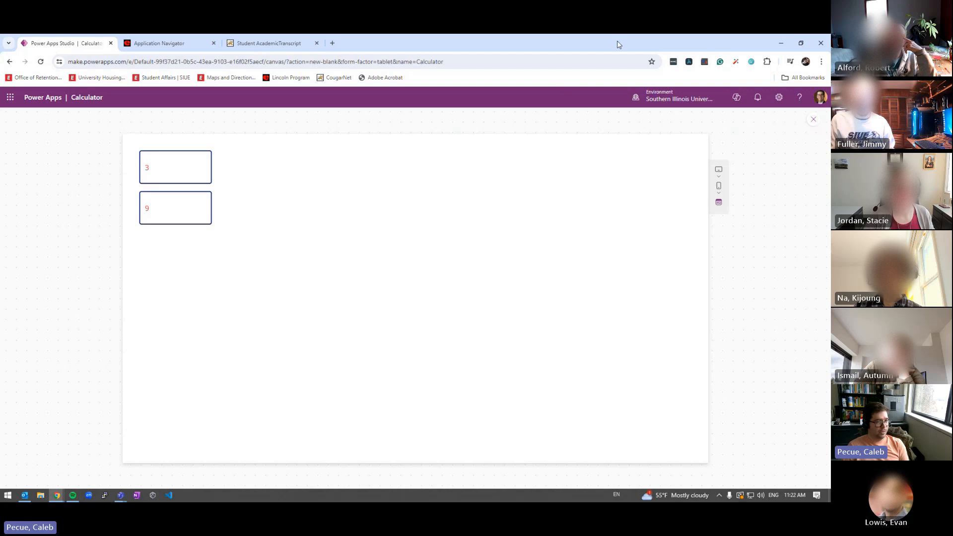
pyautogui.click(814, 122)
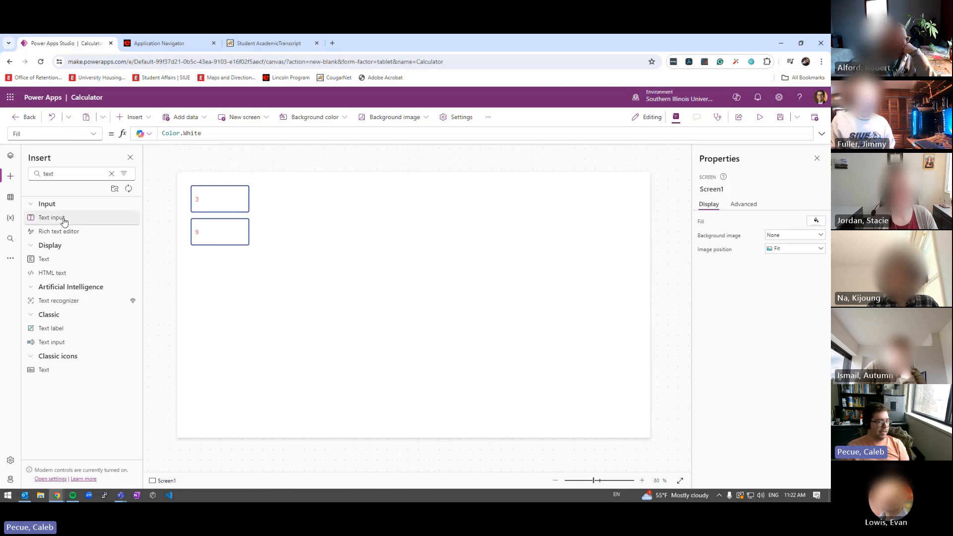
pyautogui.click(111, 174)
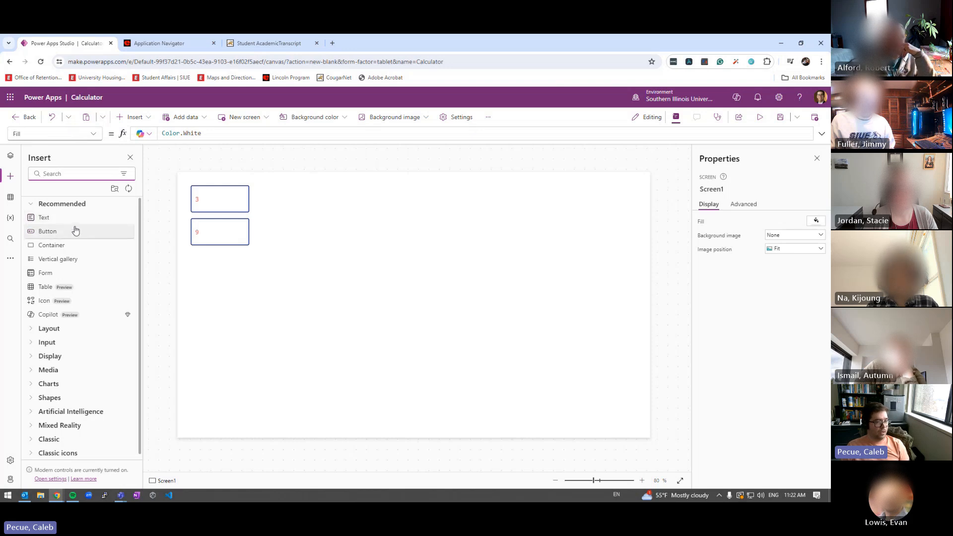
pyautogui.write('label')
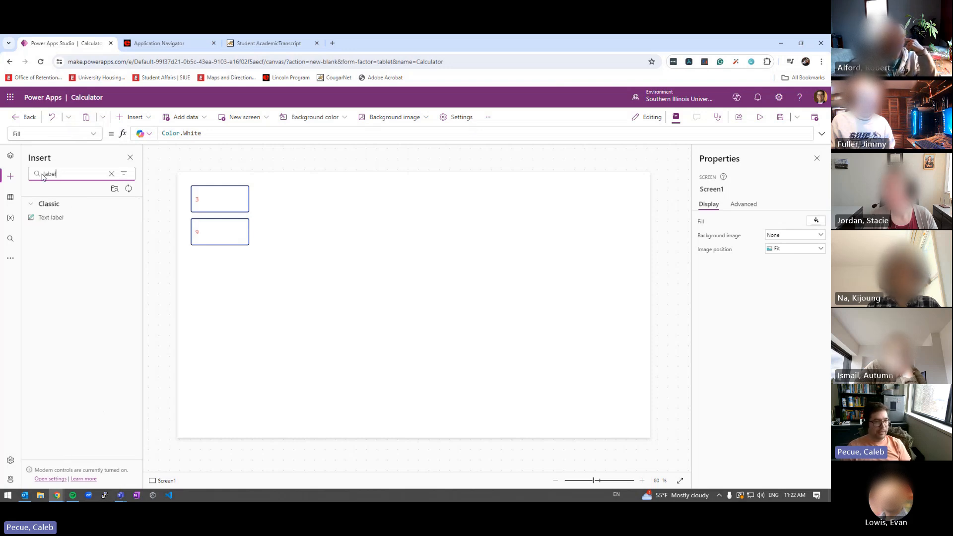
pyautogui.click(65, 220)
pyautogui.moveTo(211, 198); pyautogui.dragTo(204, 259)
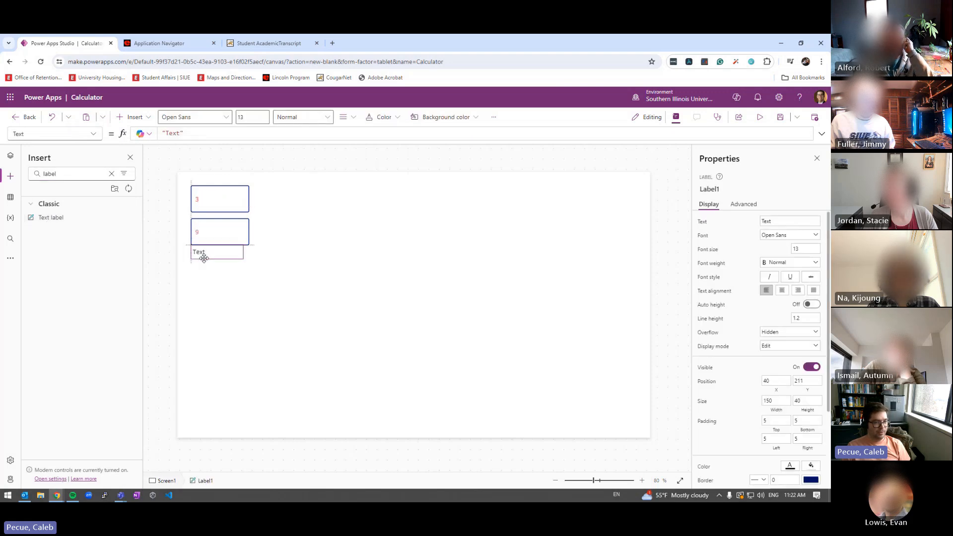
pyautogui.click(760, 117)
pyautogui.click(148, 241)
pyautogui.doubleClick(153, 242)
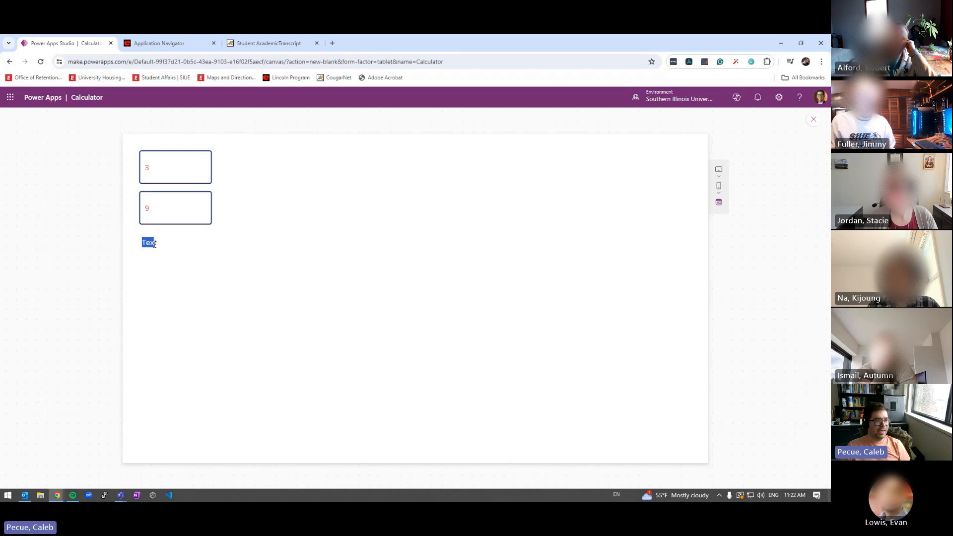
pyautogui.moveTo(156, 242); pyautogui.dragTo(150, 243)
pyautogui.click(149, 241)
pyautogui.doubleClick(149, 242)
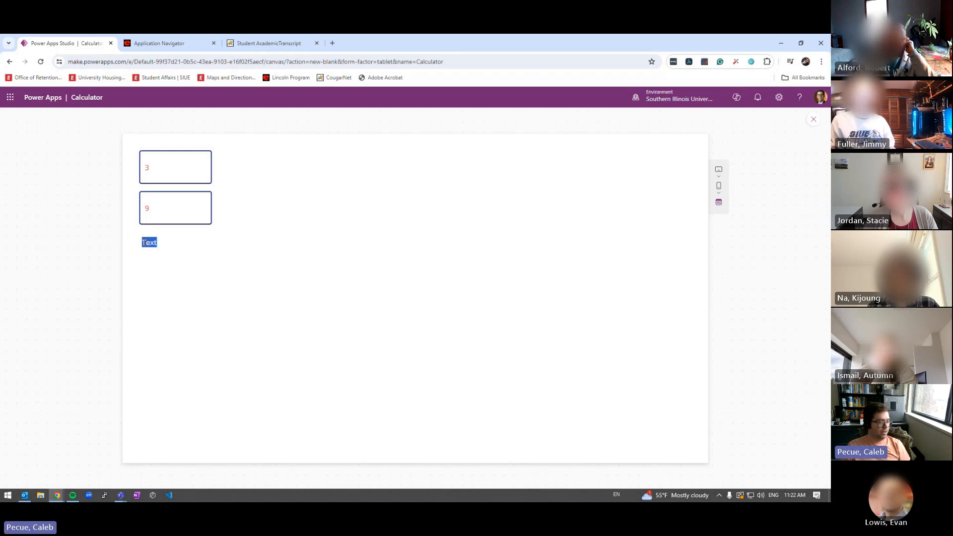
pyautogui.click(147, 243)
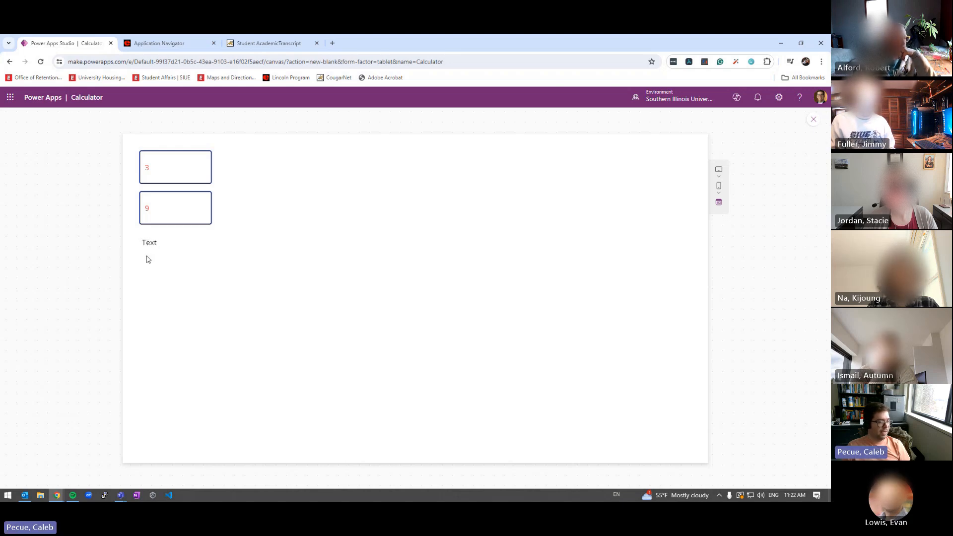
pyautogui.press('Escape')
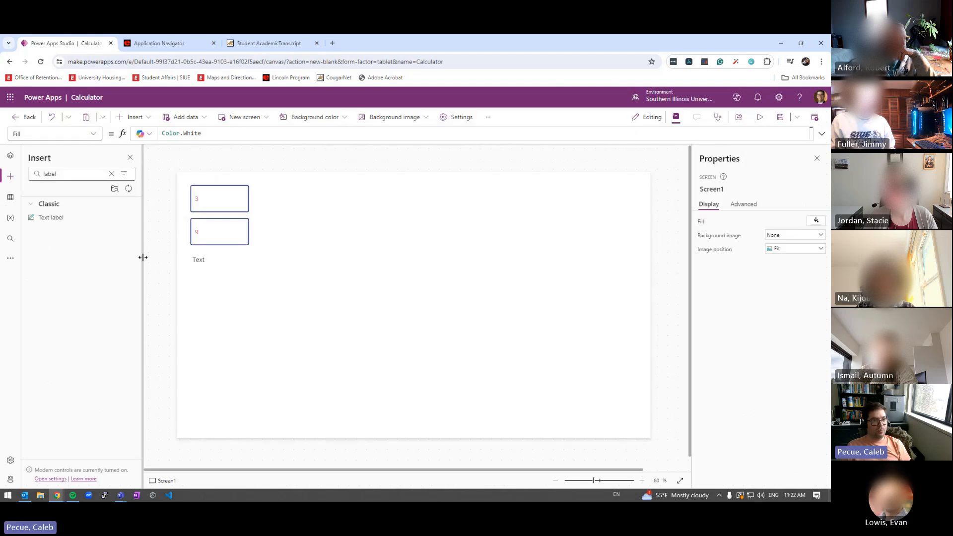
pyautogui.click(203, 243)
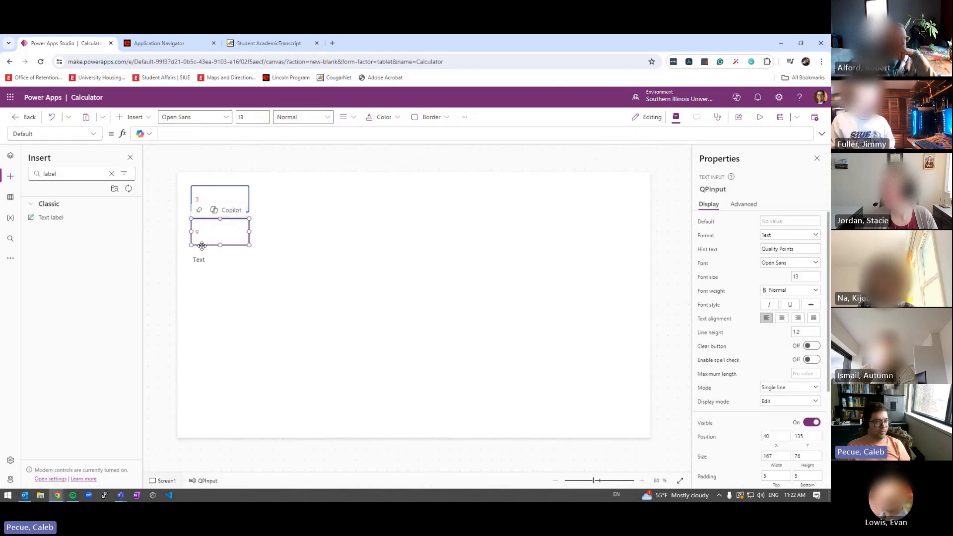
pyautogui.click(204, 187)
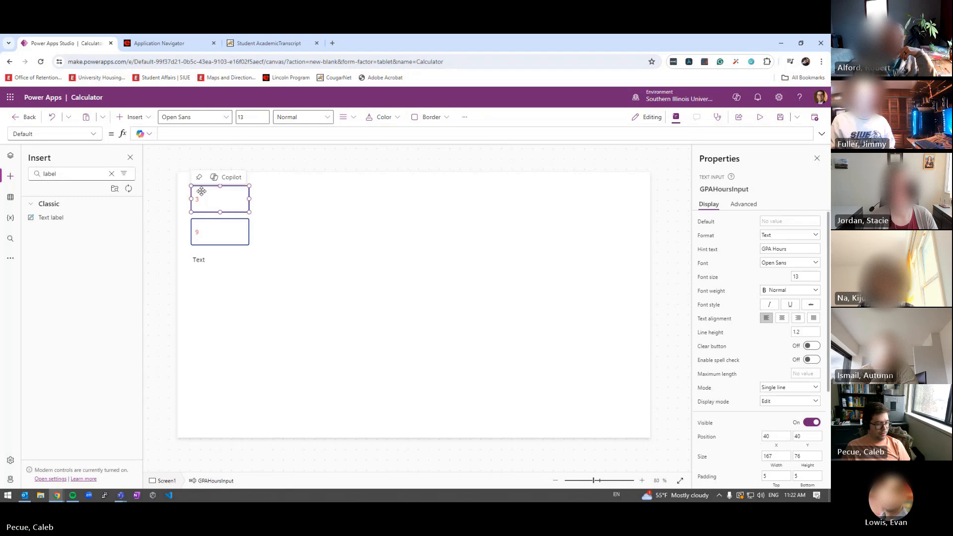
# Rename Label1 beneath the two inputs to CurrentGPALabel
pyautogui.click(288, 213)
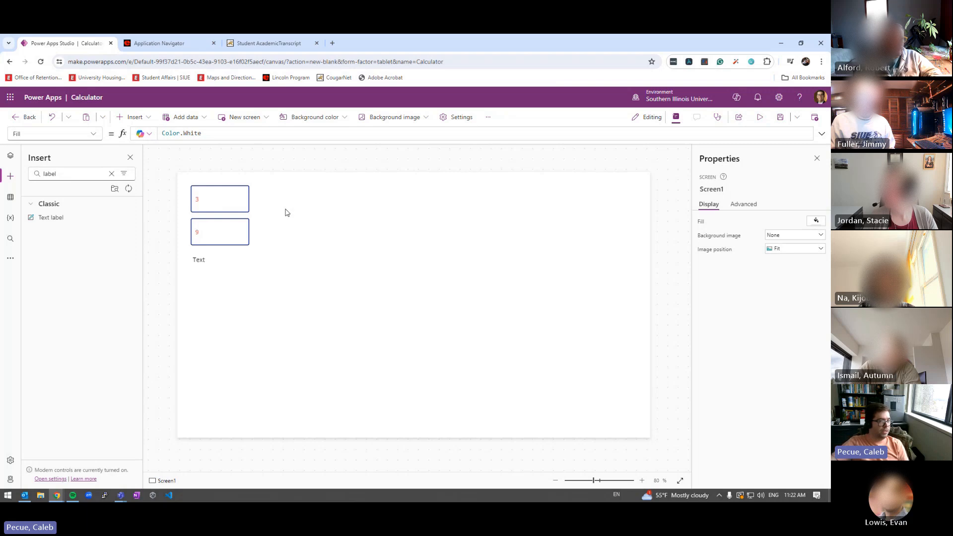
pyautogui.click(199, 265)
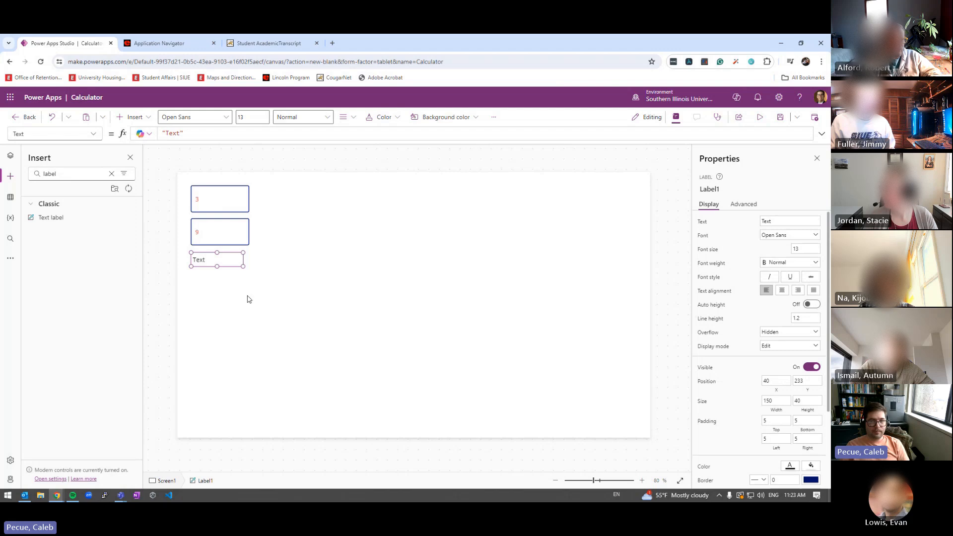
pyautogui.click(709, 189)
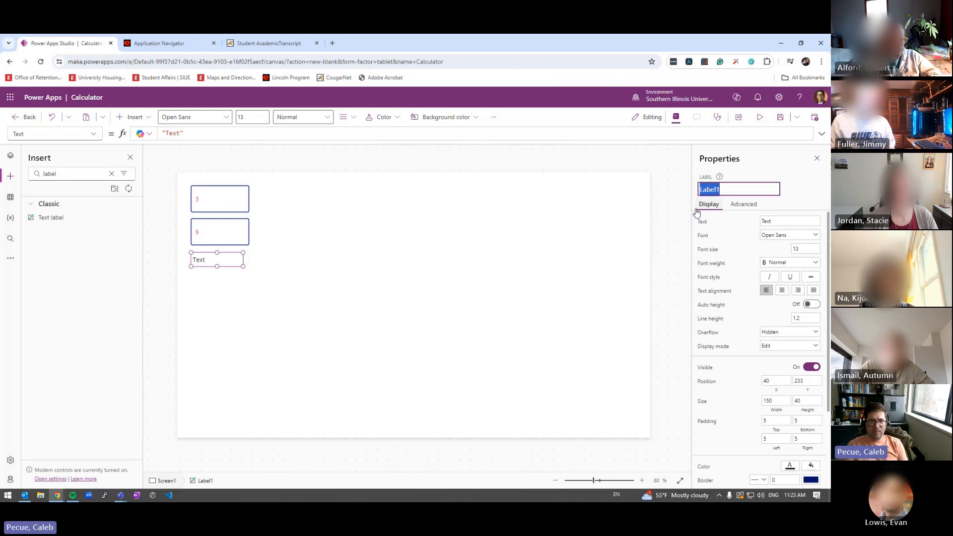
pyautogui.write('Cur')
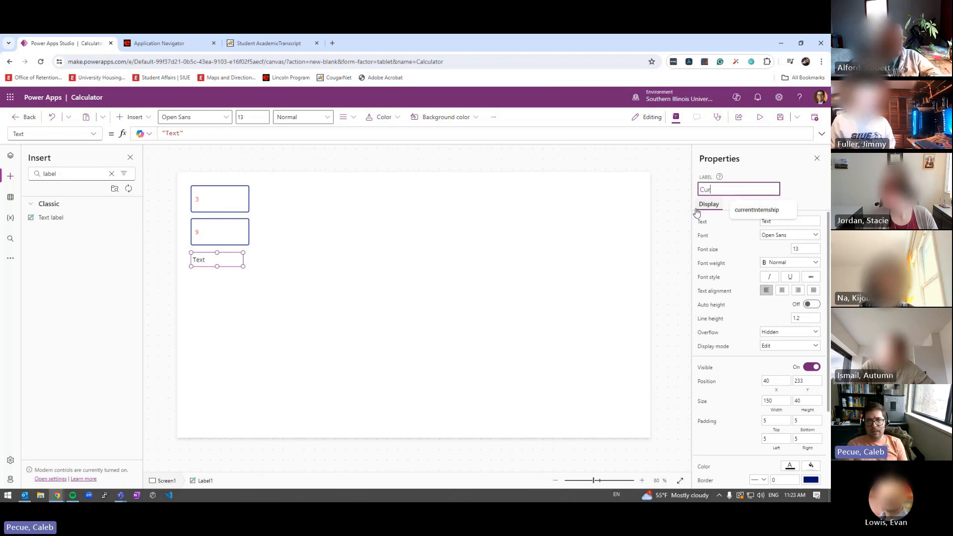
pyautogui.write('rentGPA')
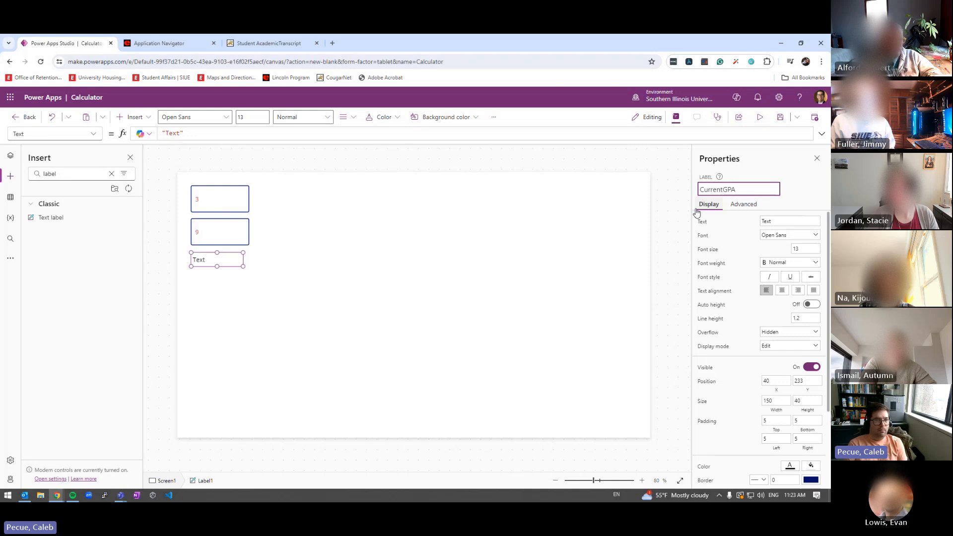
pyautogui.write('L')
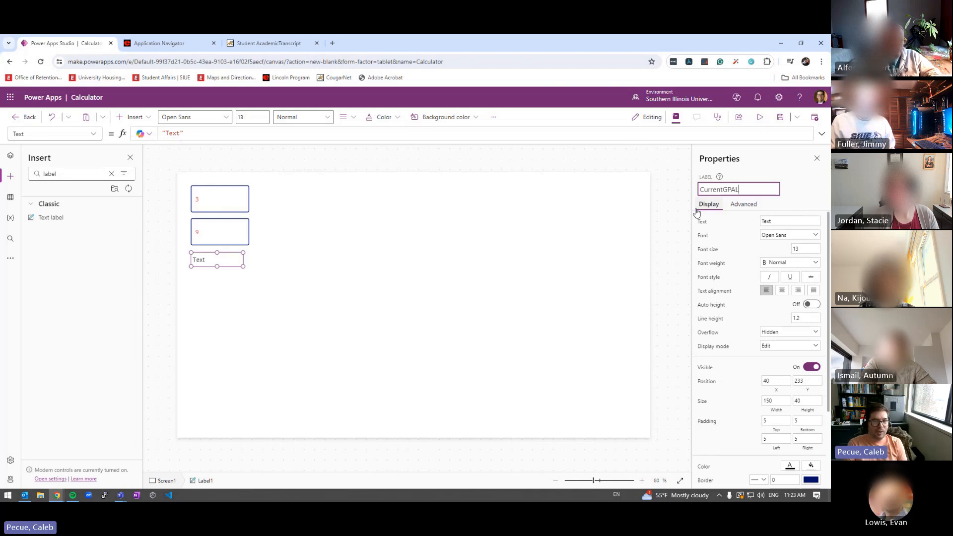
pyautogui.write('abel')
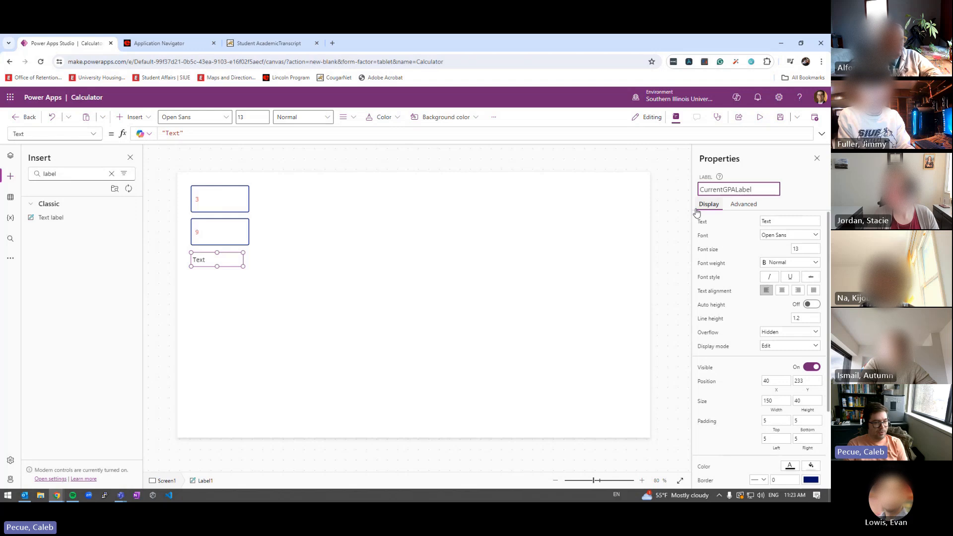
pyautogui.press('Return')
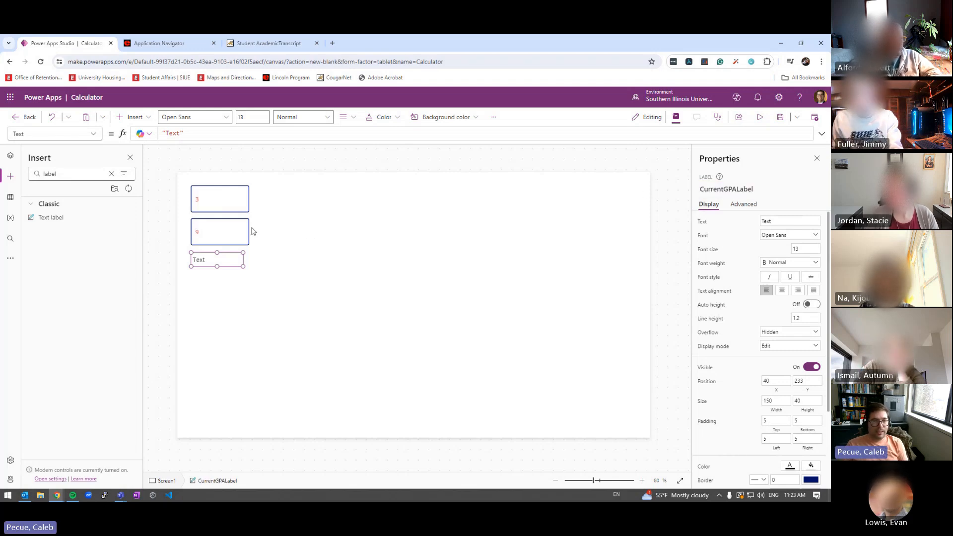
pyautogui.click(218, 229)
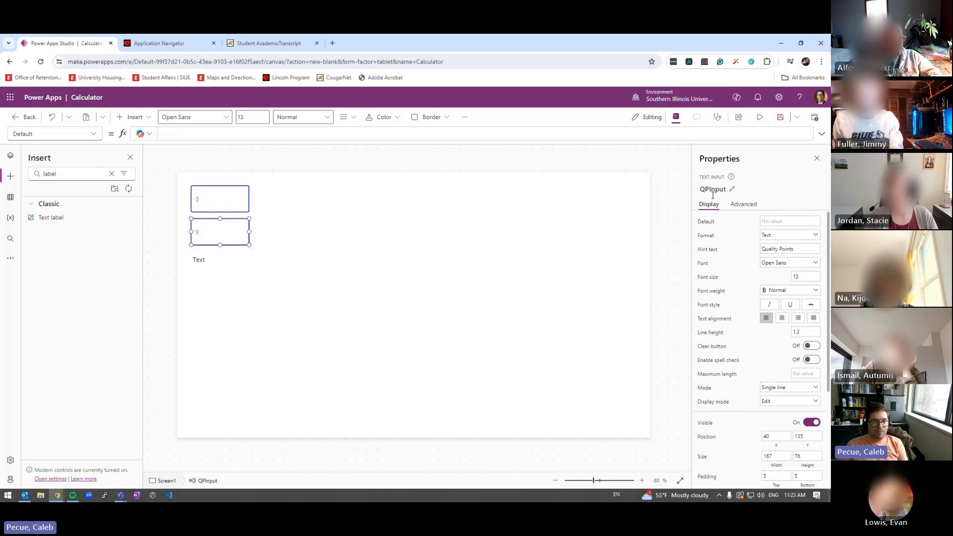
# Select CurrentGPALabel and edit its Text formula to remove the word 'Text'
pyautogui.click(226, 197)
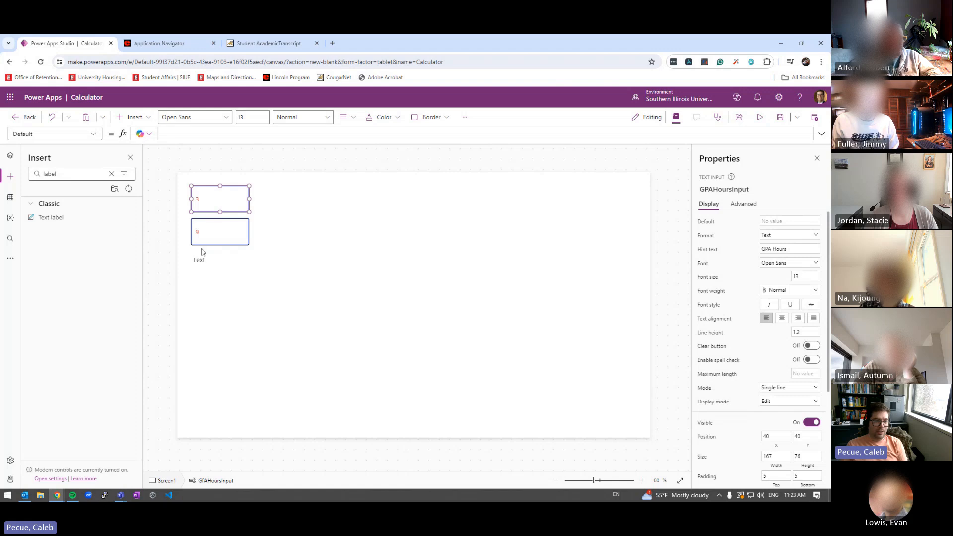
pyautogui.click(199, 259)
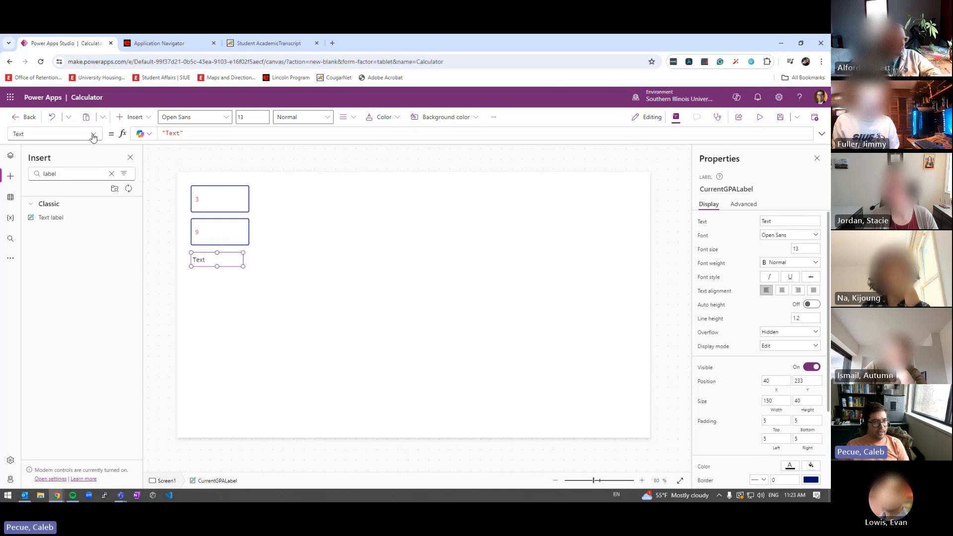
pyautogui.click(169, 135)
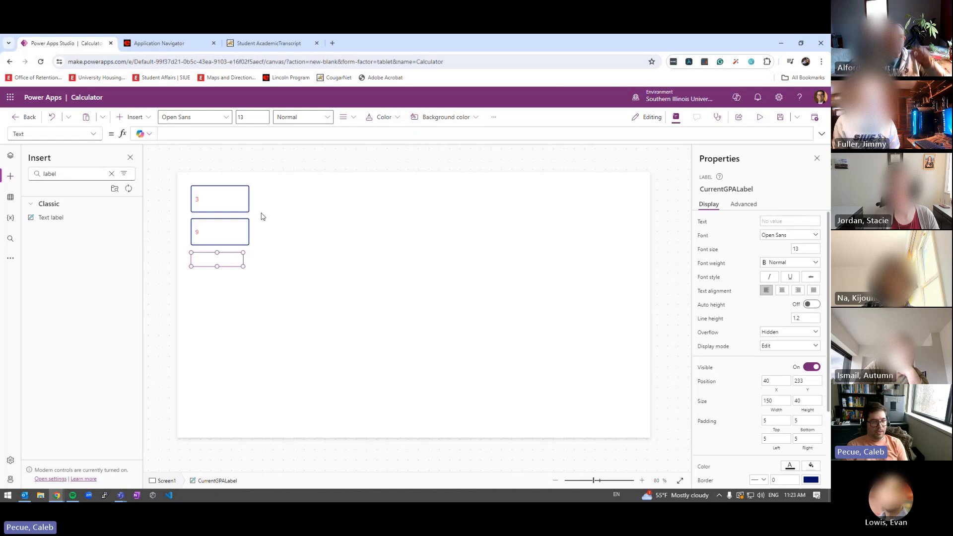
# Set CurrentGPALabel's Text formula to QPInput.Text and preview the app to check it shows 9
pyautogui.write('QP')
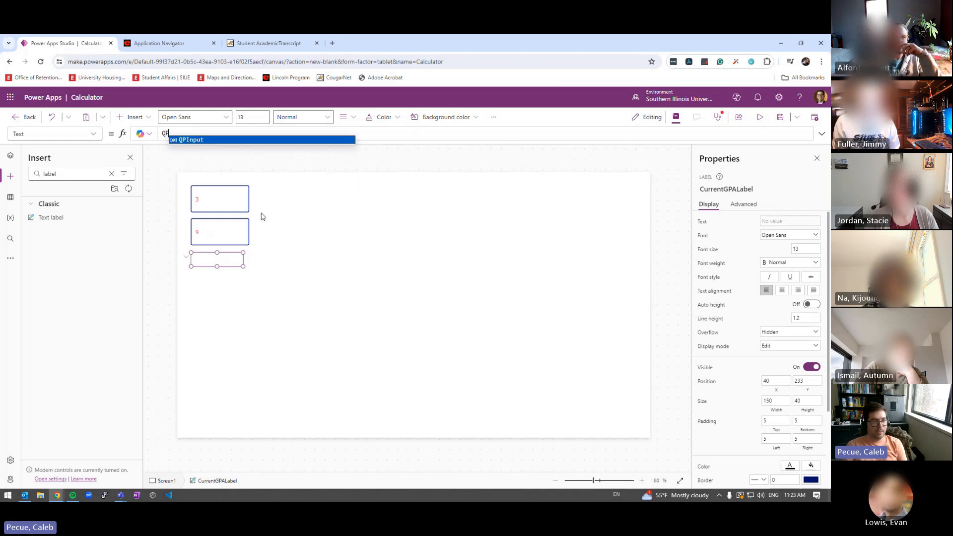
pyautogui.press('Tab')
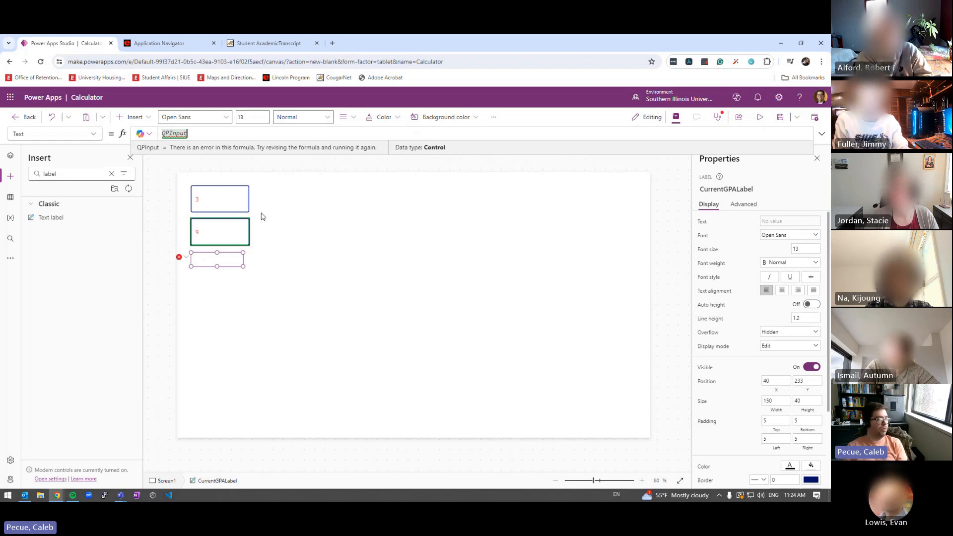
pyautogui.write('.')
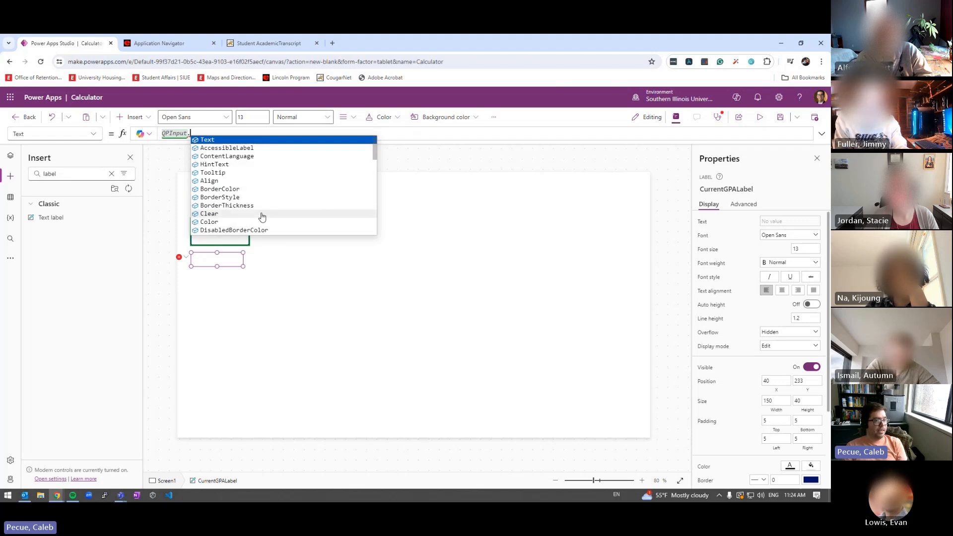
pyautogui.press('Tab')
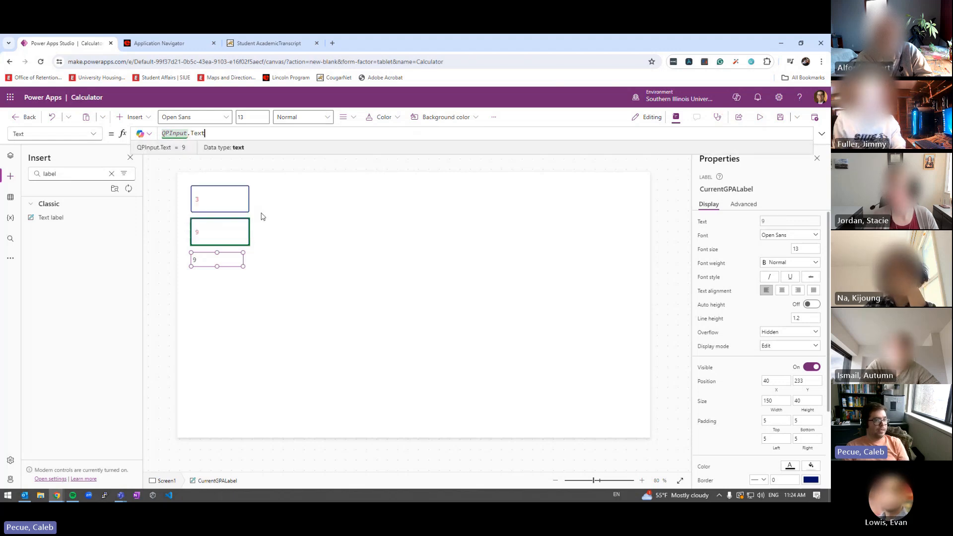
pyautogui.press('Return')
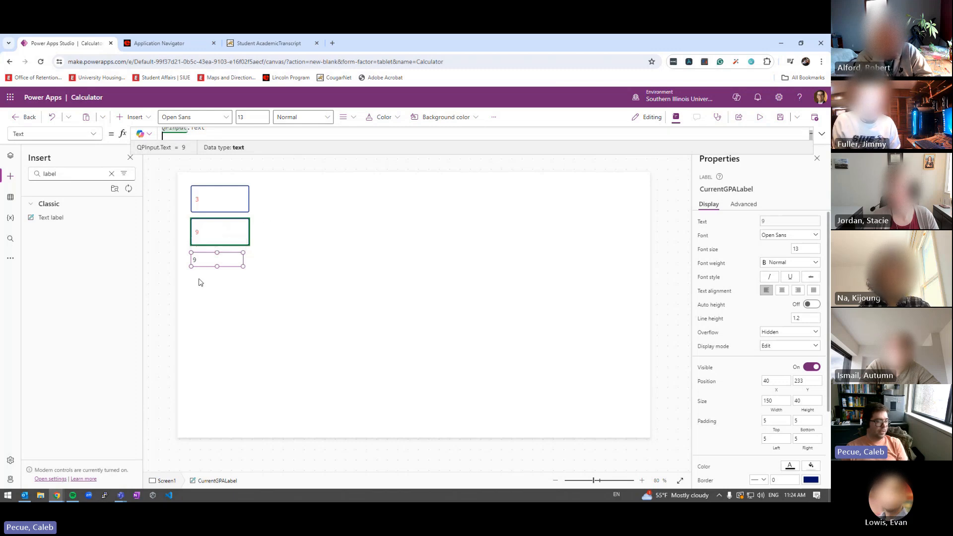
pyautogui.click(759, 116)
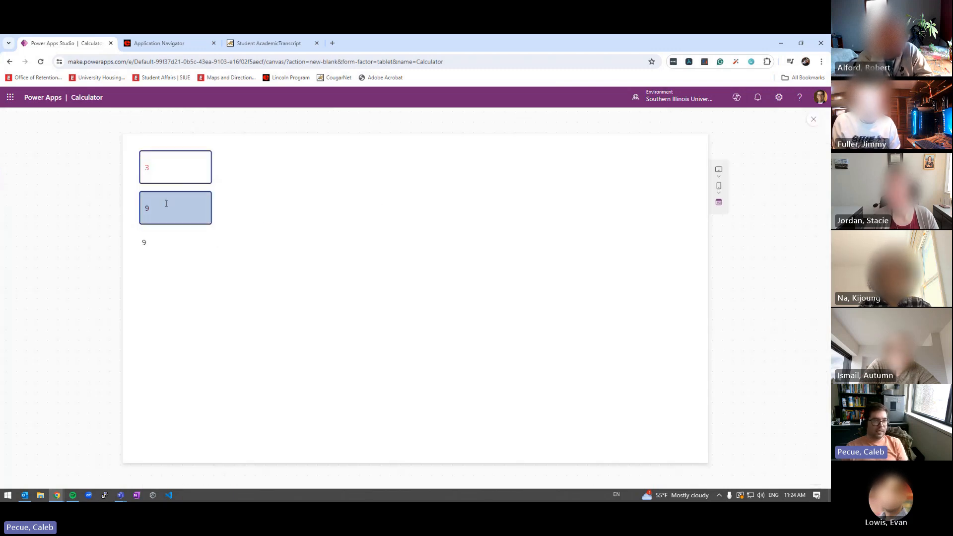
# Enter 50 in Quality Points to see the label follow it, restore 9, and exit preview
pyautogui.doubleClick(146, 206)
pyautogui.write('50')
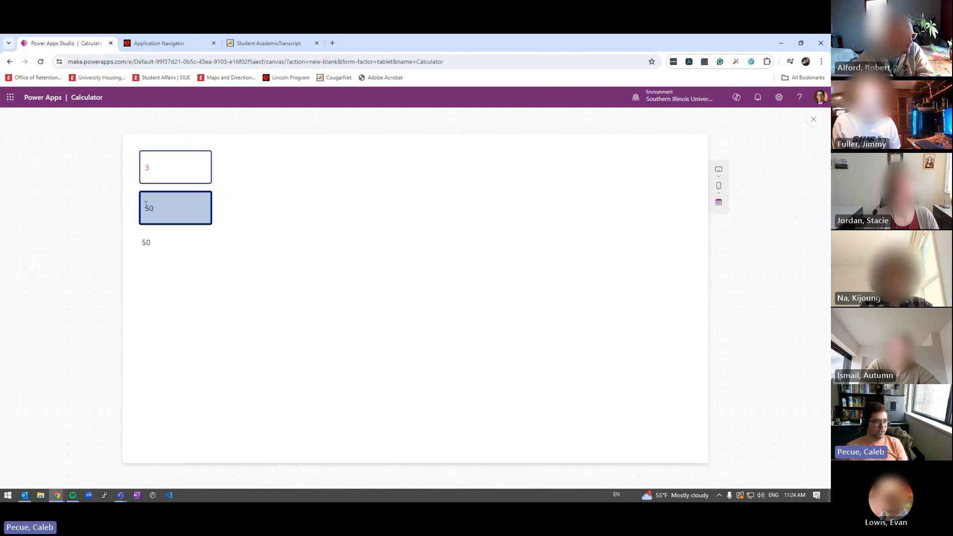
pyautogui.press('BackSpace')
pyautogui.press('BackSpace')
pyautogui.write('9')
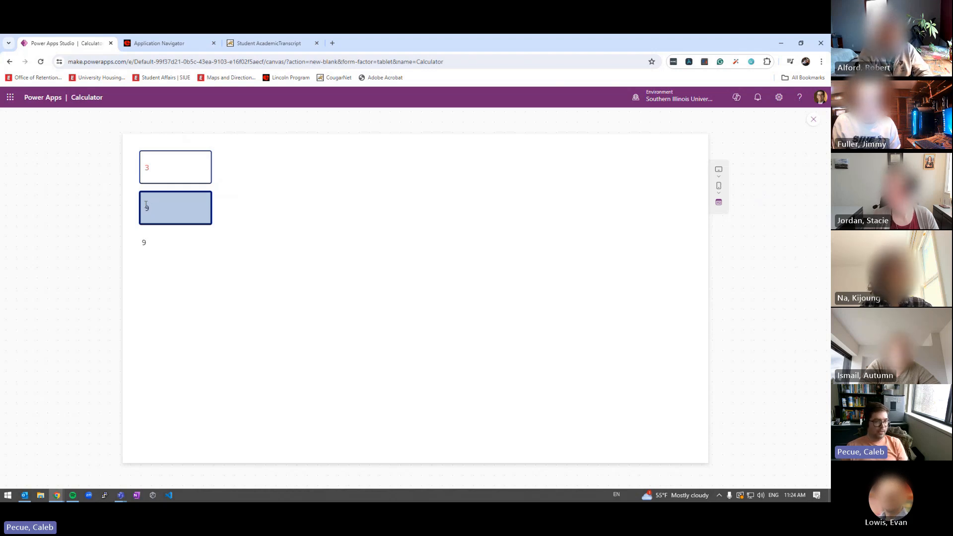
pyautogui.moveTo(142, 242); pyautogui.dragTo(157, 246)
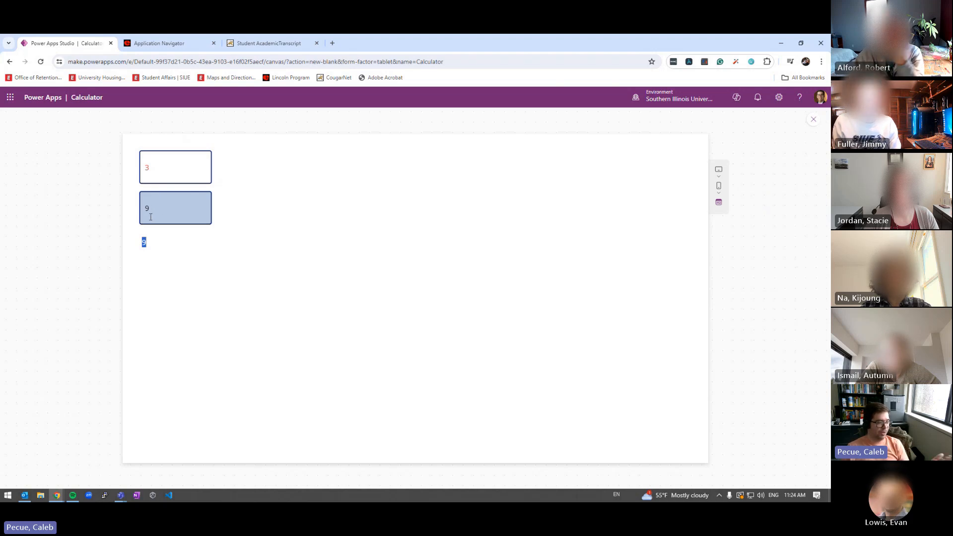
pyautogui.press('Escape')
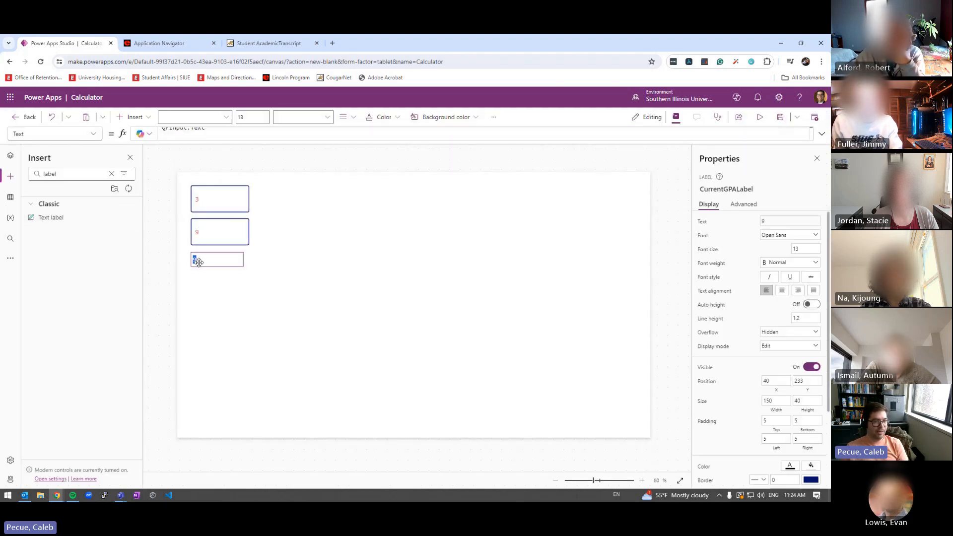
# Complete CurrentGPALabel's formula as QPInput.Text / GPAHoursInput.Text so the label shows 3
pyautogui.click(217, 131)
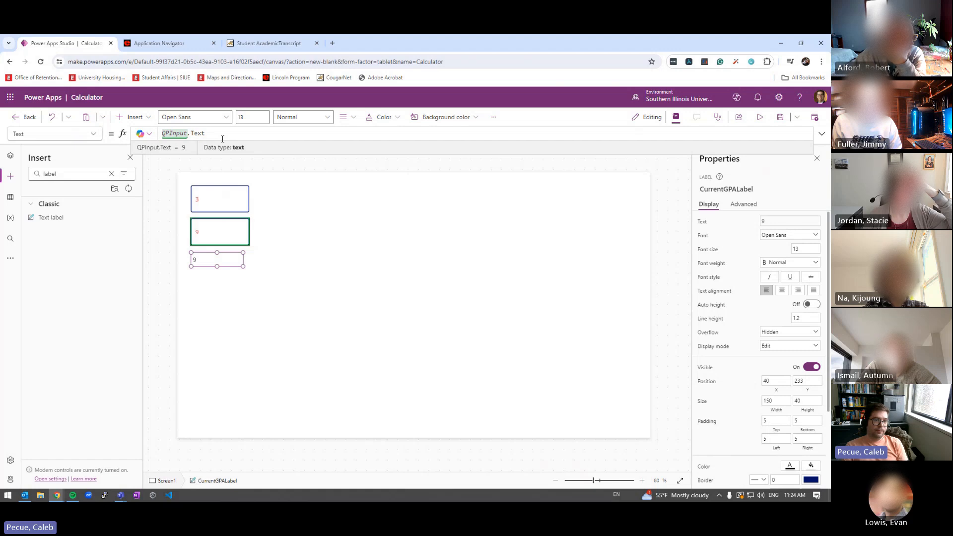
pyautogui.write('/ ')
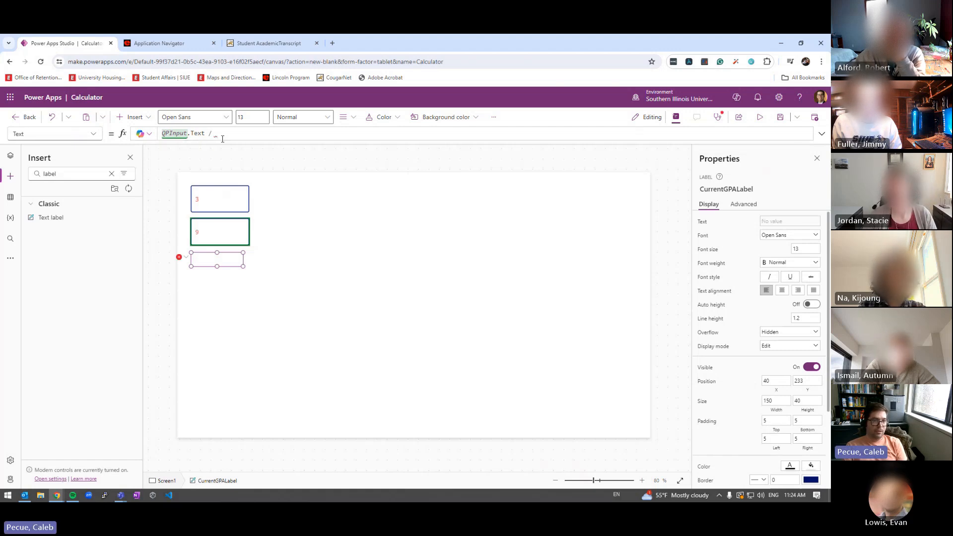
pyautogui.write('GPA')
pyautogui.press('Tab')
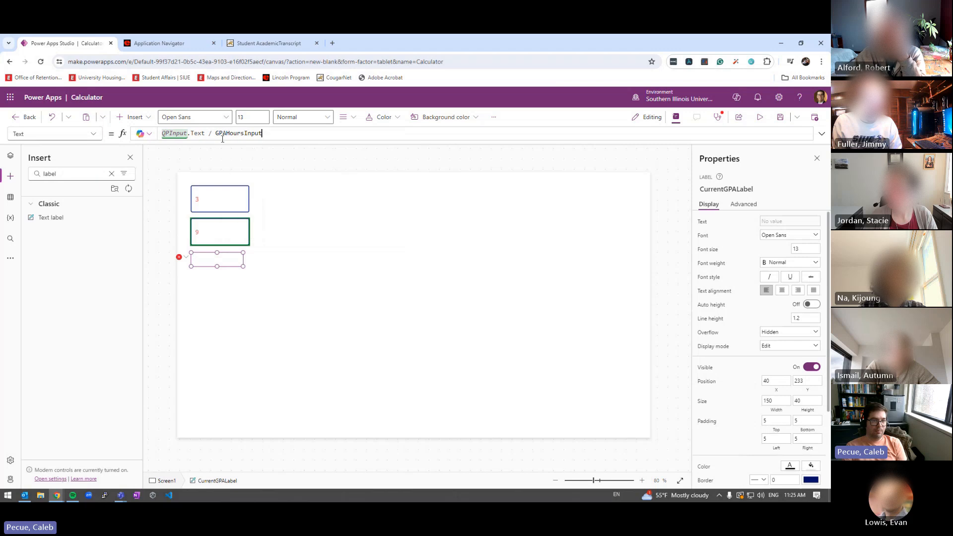
pyautogui.write('.Text')
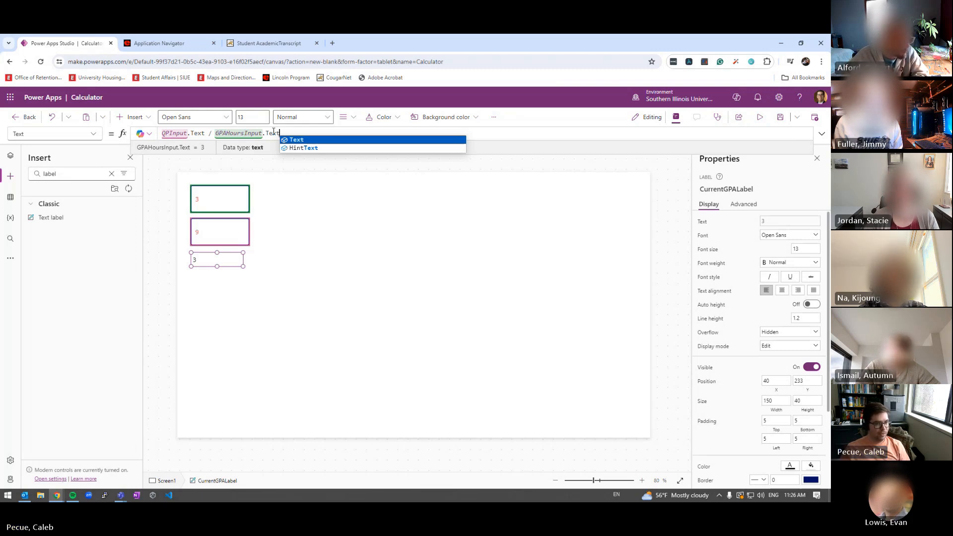
pyautogui.moveTo(199, 264)
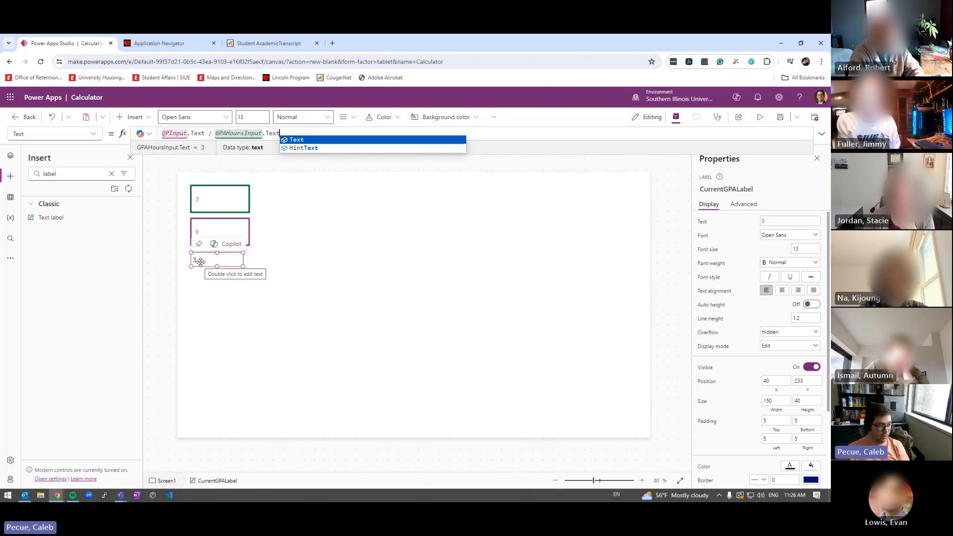
# Preview the app and enter 6 GPA hours and 11 quality points in the input boxes
pyautogui.click(760, 116)
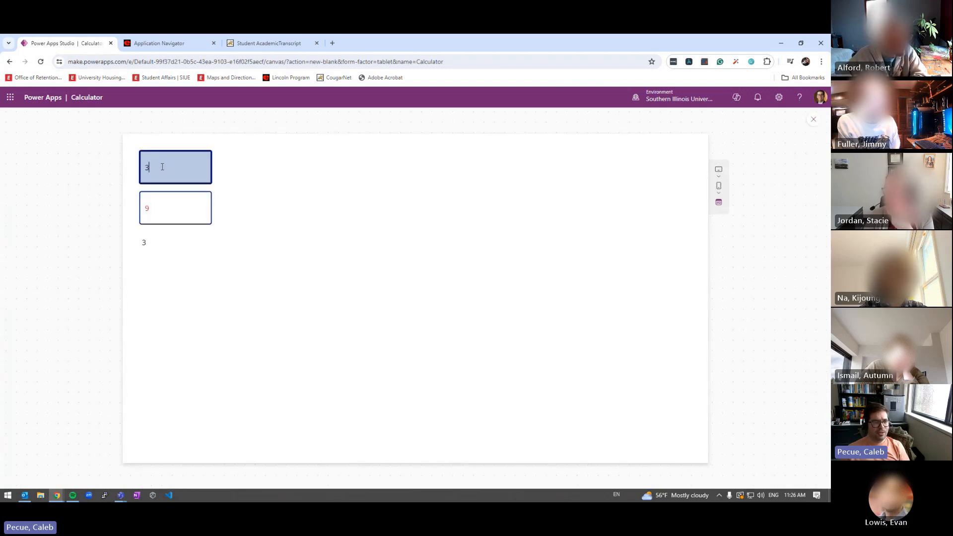
pyautogui.moveTo(155, 167); pyautogui.dragTo(123, 169)
pyautogui.write('6')
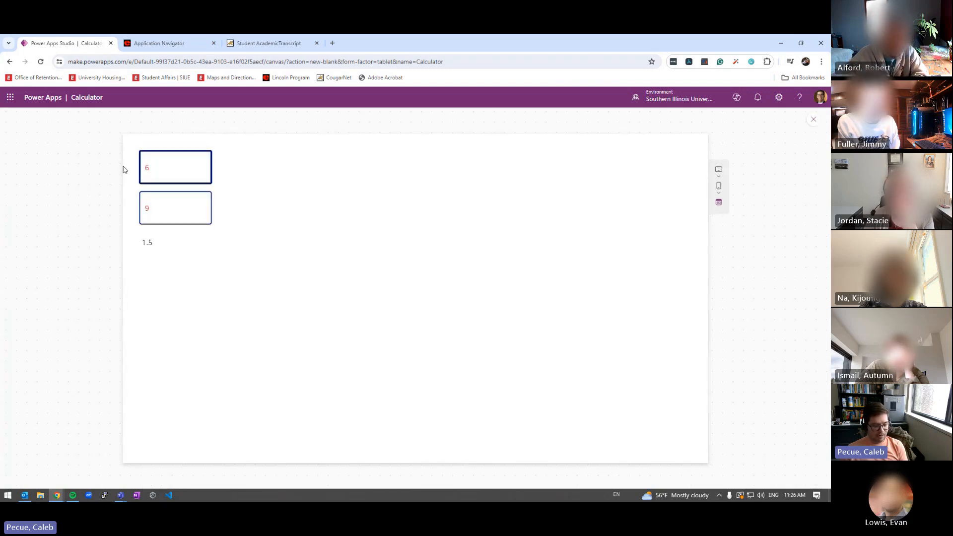
pyautogui.press('Tab')
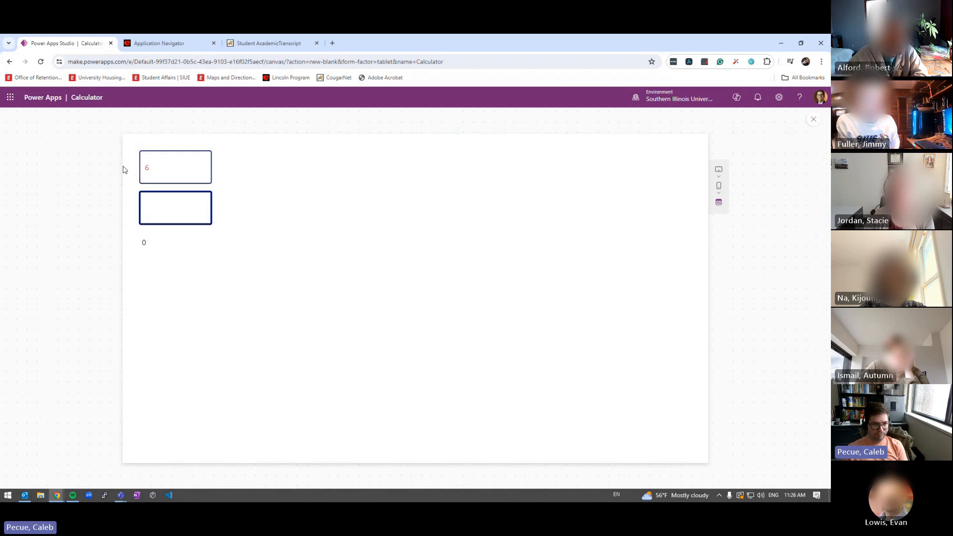
pyautogui.write('5')
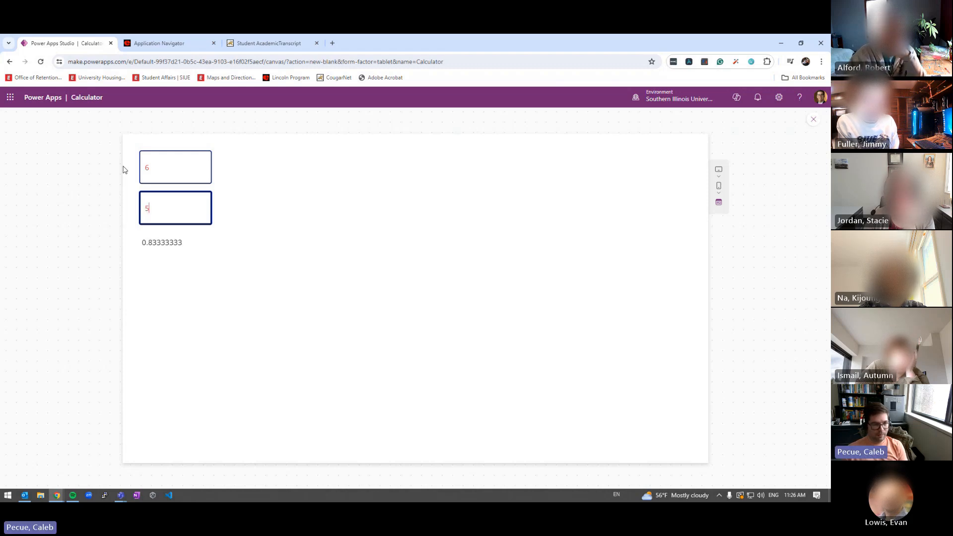
pyautogui.press('BackSpace')
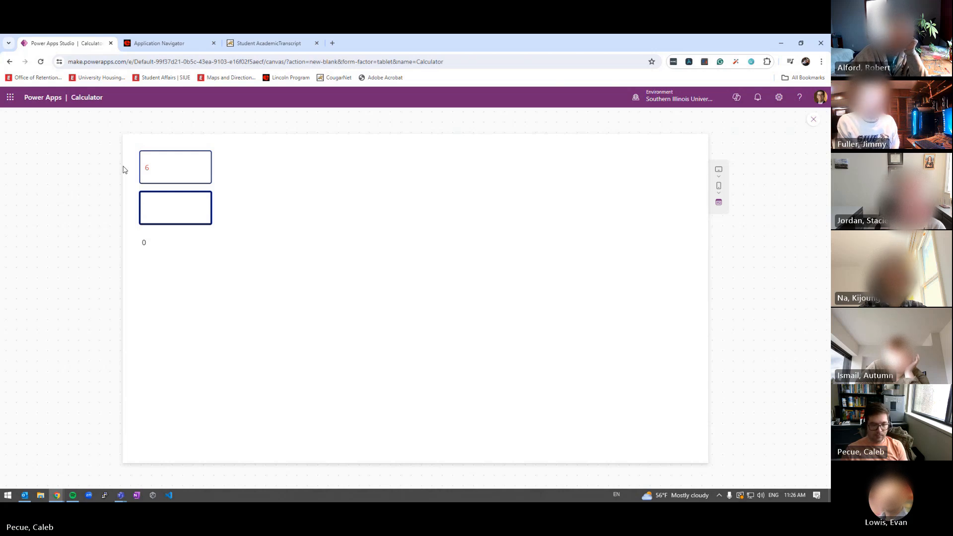
pyautogui.write('12')
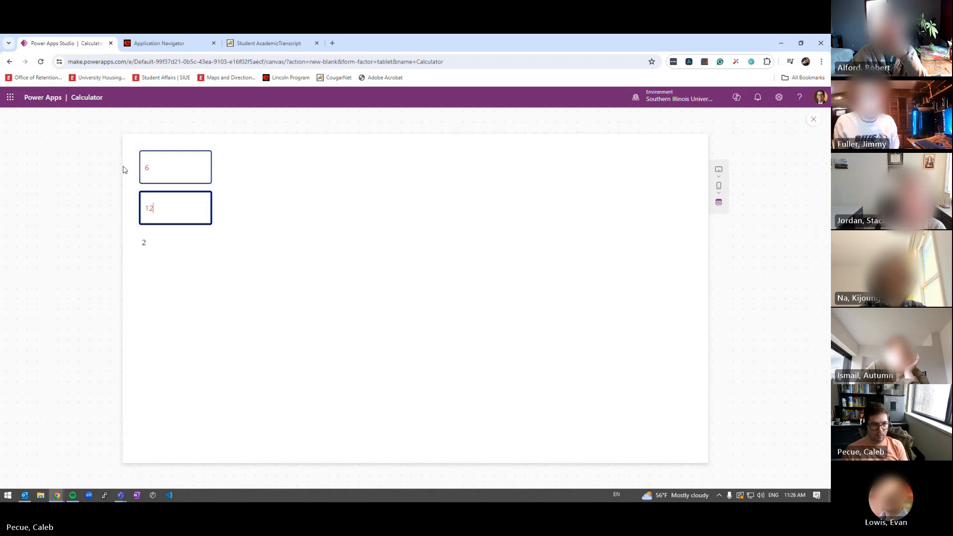
pyautogui.write('==')
pyautogui.press('BackSpace')
pyautogui.press('BackSpace')
pyautogui.press('BackSpace')
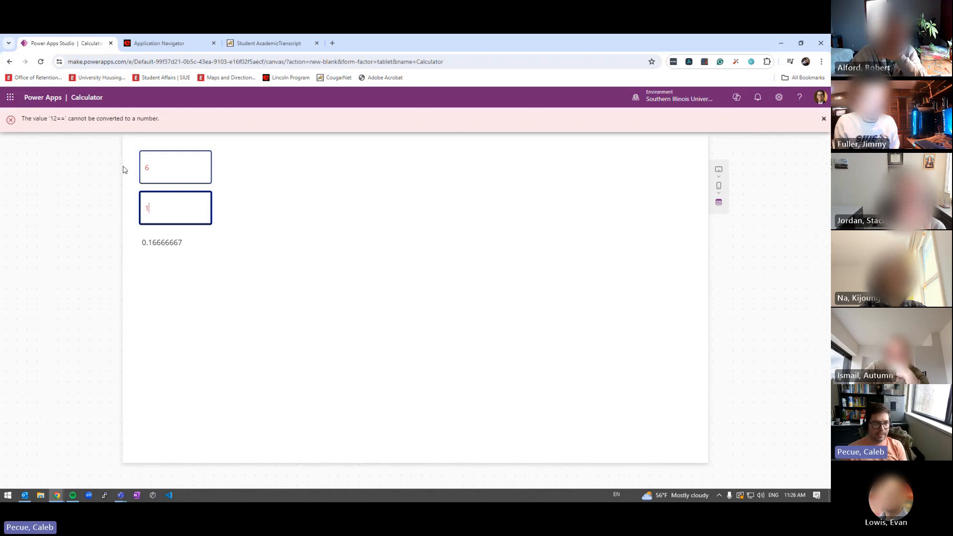
pyautogui.write('1')
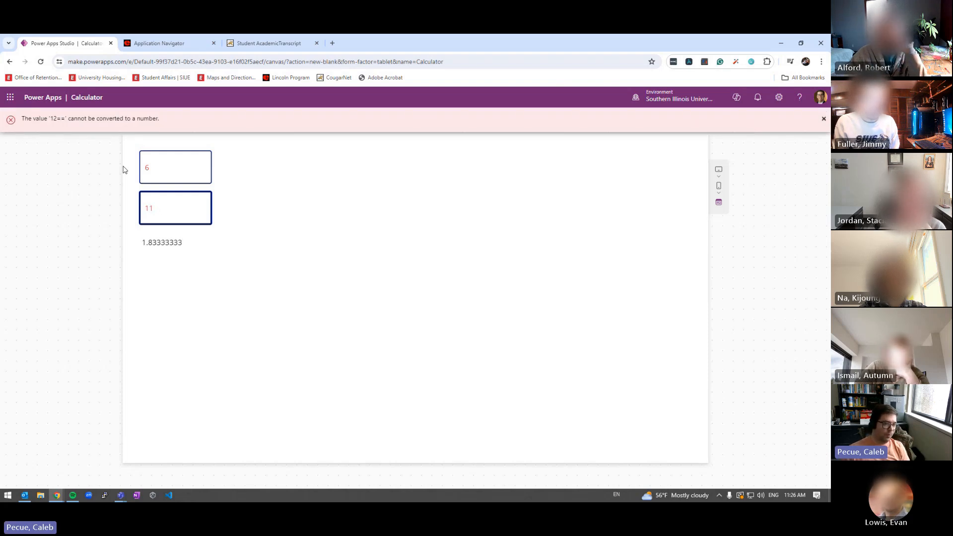
# Check the 1.83333333 result, close preview, and select the GPA result label
pyautogui.click(369, 212)
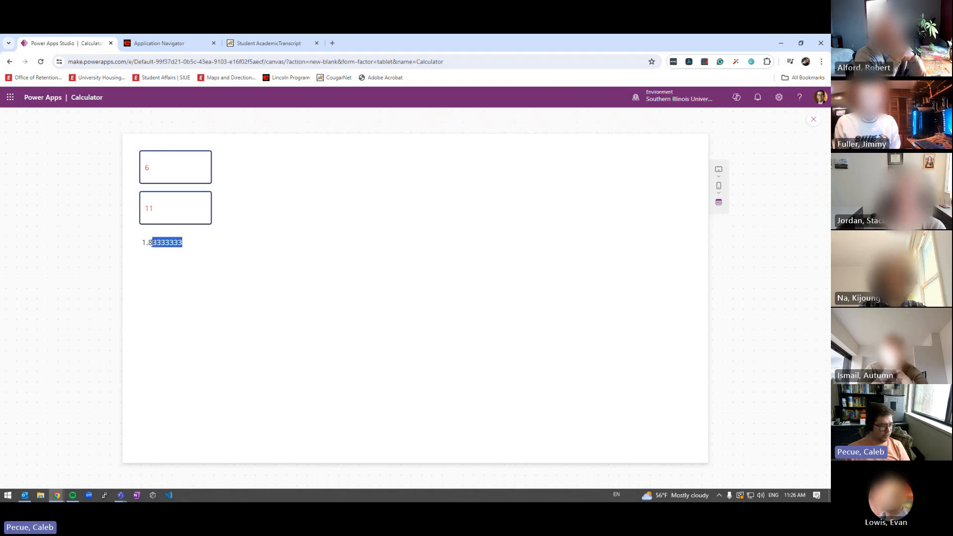
pyautogui.click(813, 120)
pyautogui.click(224, 260)
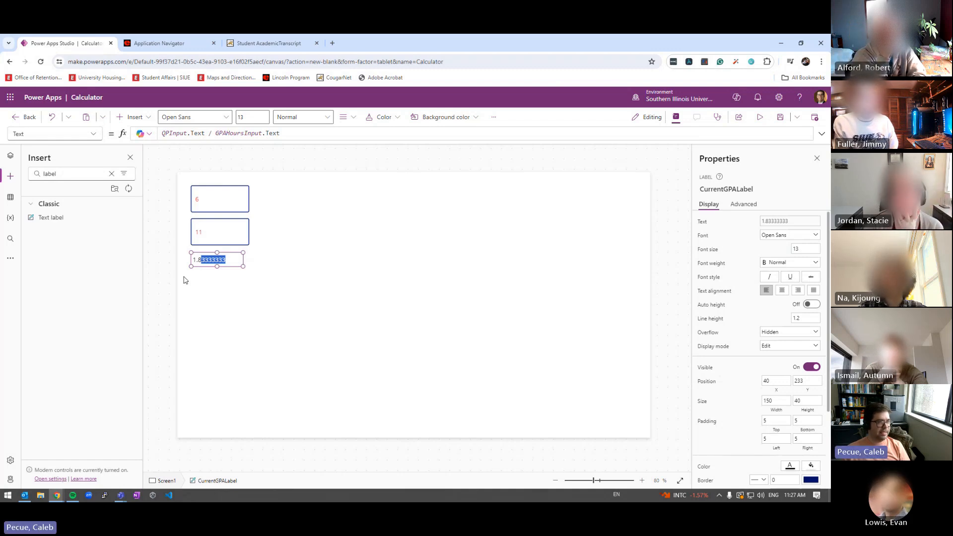
# Wrap the formula in Round with 3 digits: Round(QPInput.Text / GPAHoursInput.Text, 3)
pyautogui.click(164, 134)
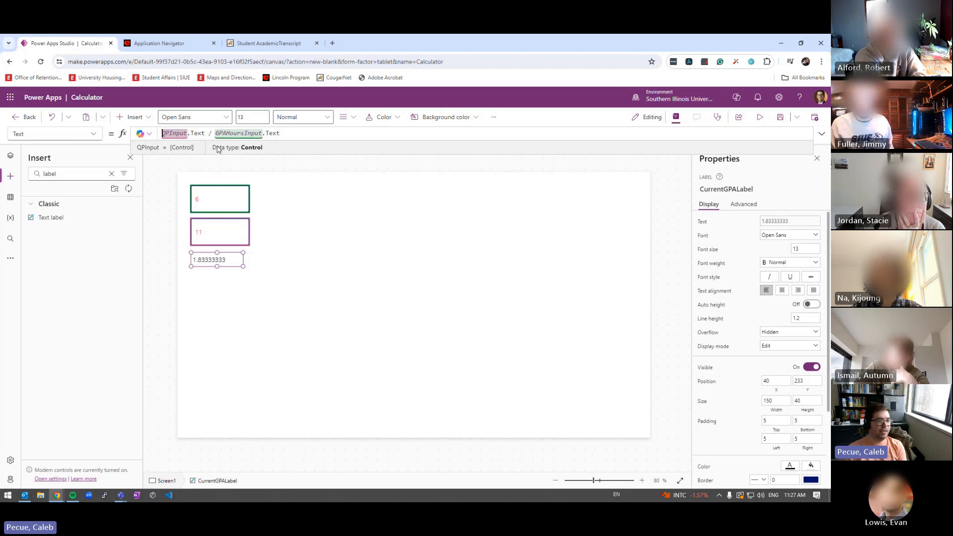
pyautogui.write('ROUND')
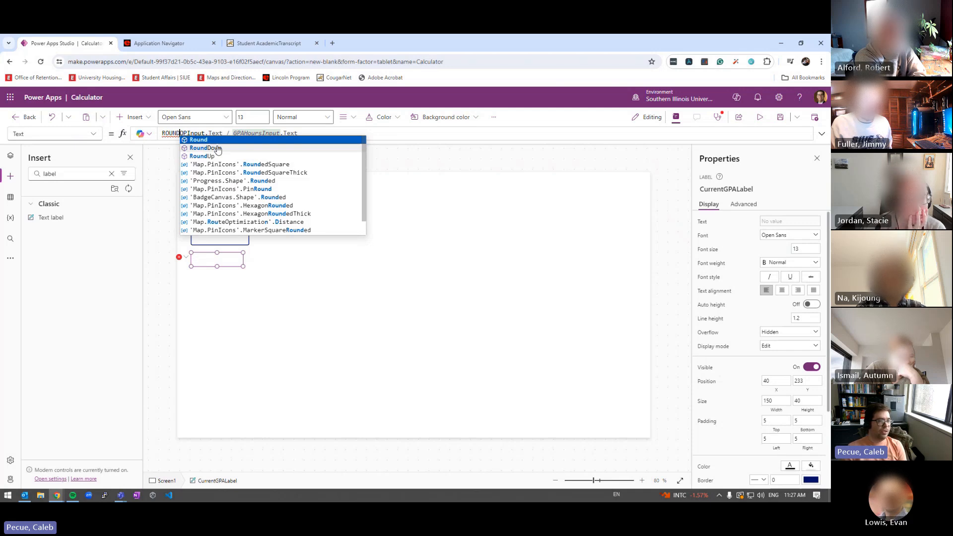
pyautogui.press('Tab')
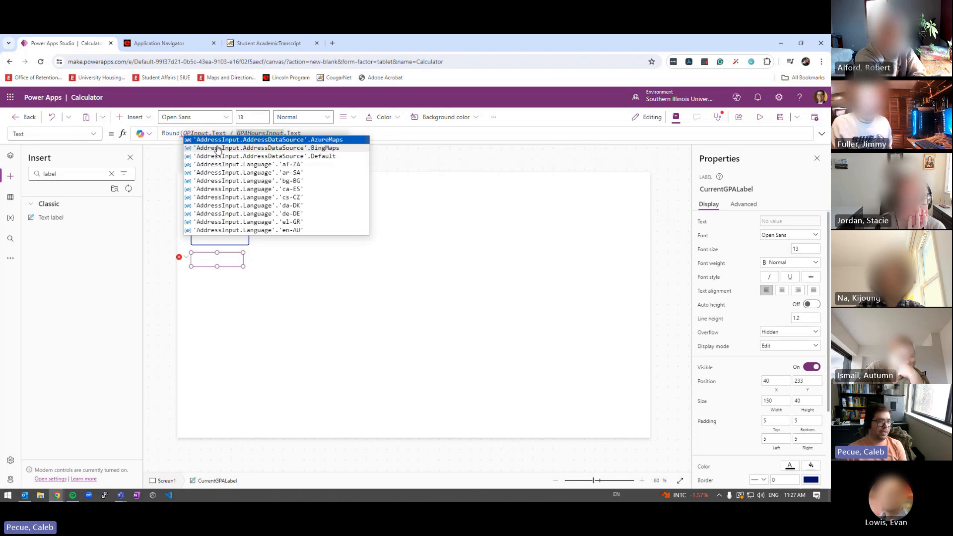
pyautogui.click(309, 132)
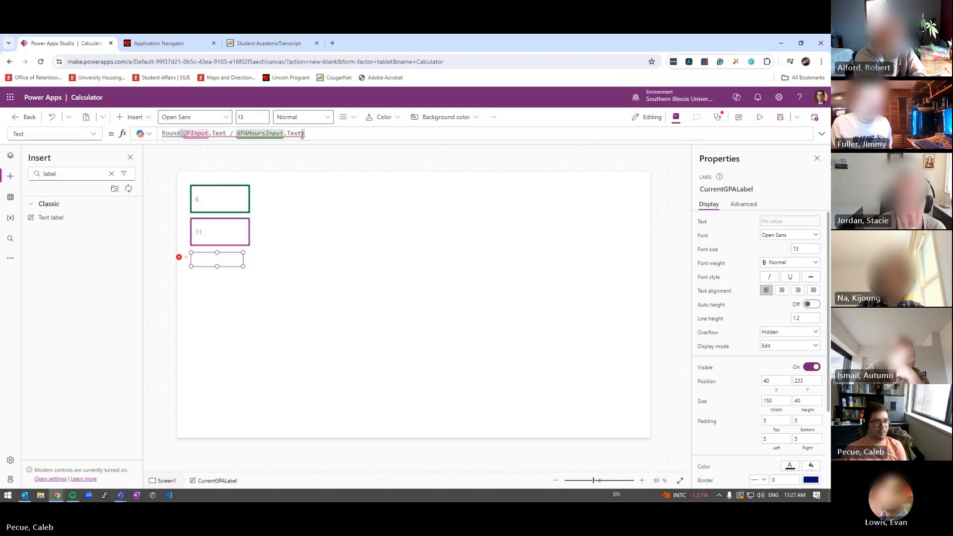
pyautogui.write(',')
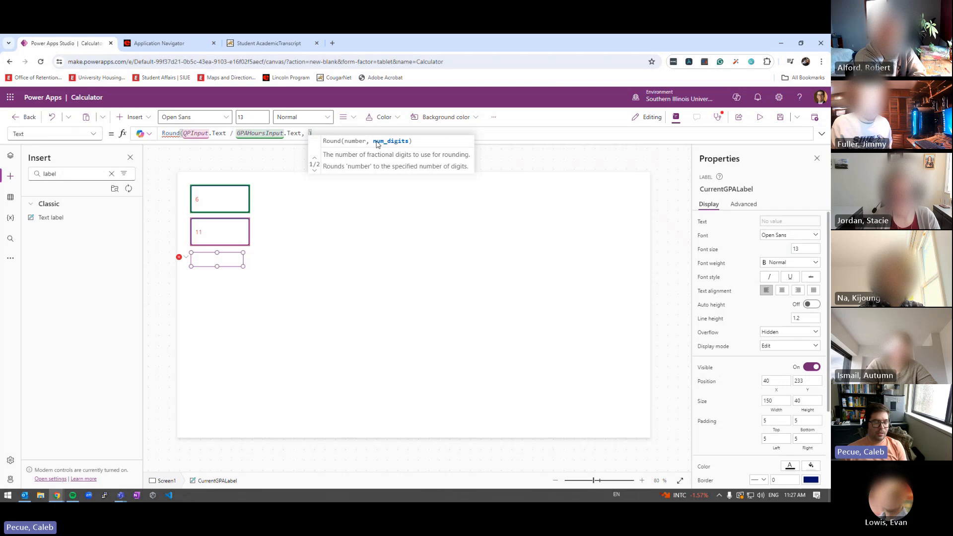
pyautogui.write('3')
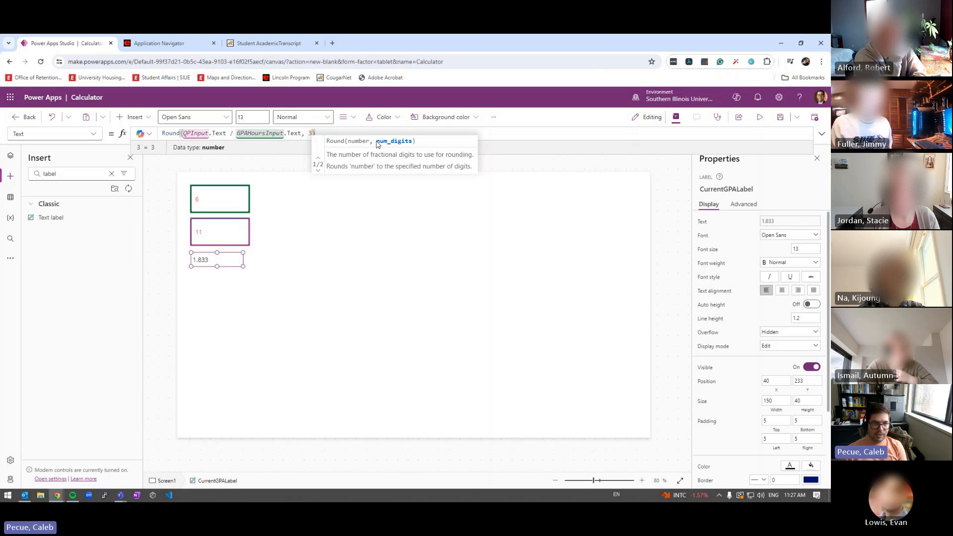
# Try 0 rounding digits, set it back to 3, and select the Round function name
pyautogui.press('BackSpace')
pyautogui.write('0')
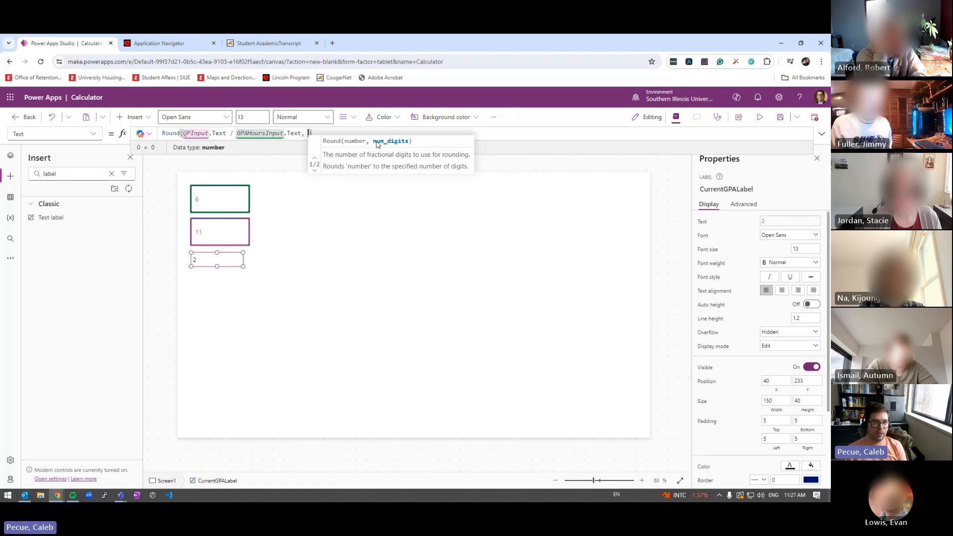
pyautogui.press('BackSpace')
pyautogui.write('3')
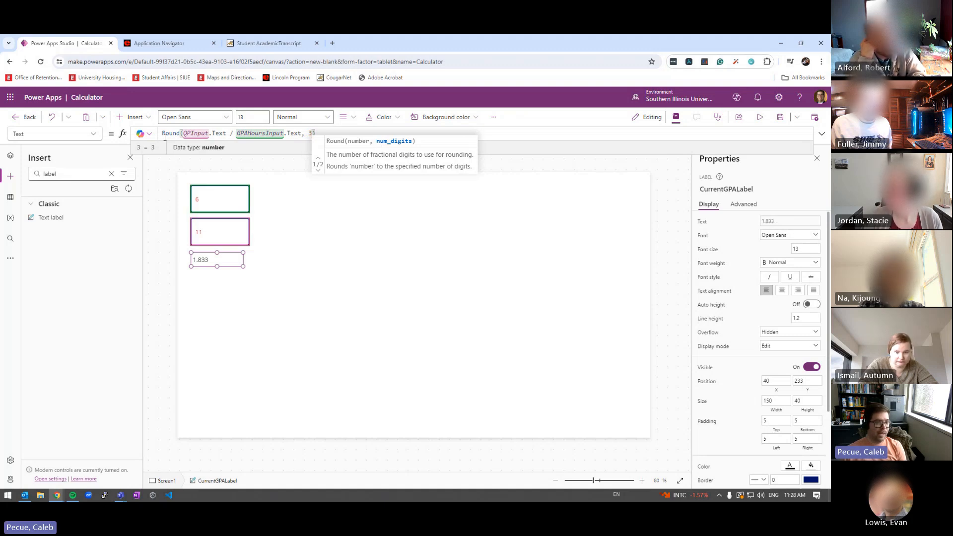
pyautogui.doubleClick(175, 134)
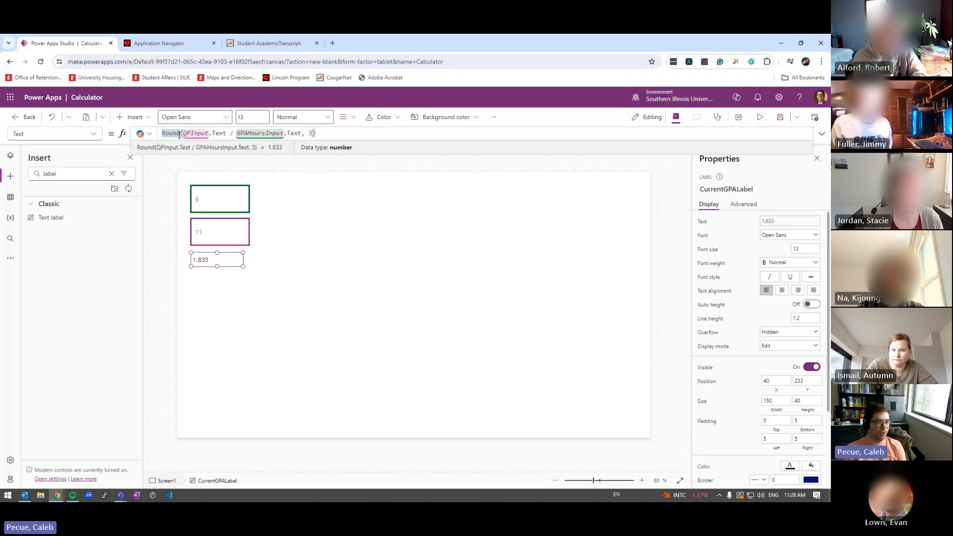
pyautogui.press('Right')
# Switch to RoundUp to see 1.834, revert to Round showing 1.833, then select all three controls
pyautogui.write('UP')
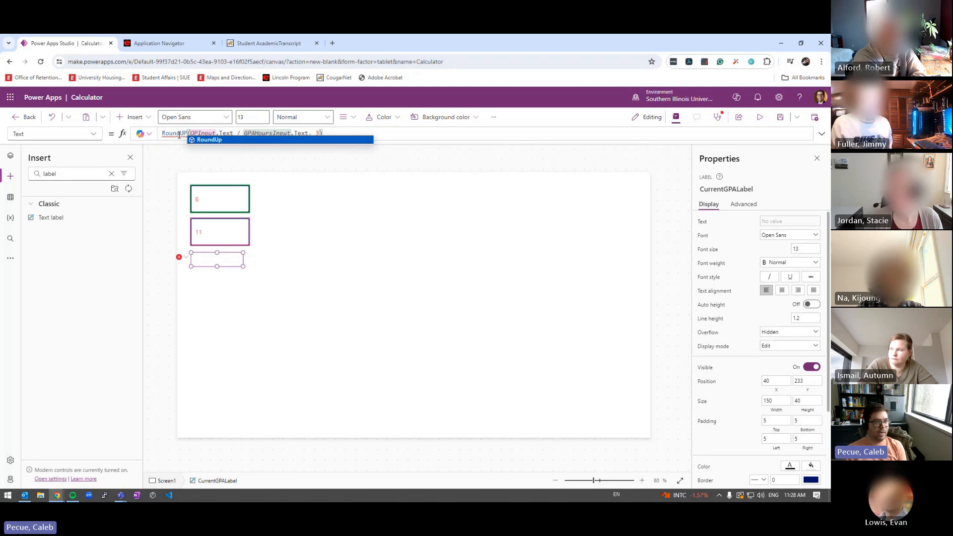
pyautogui.press('Tab')
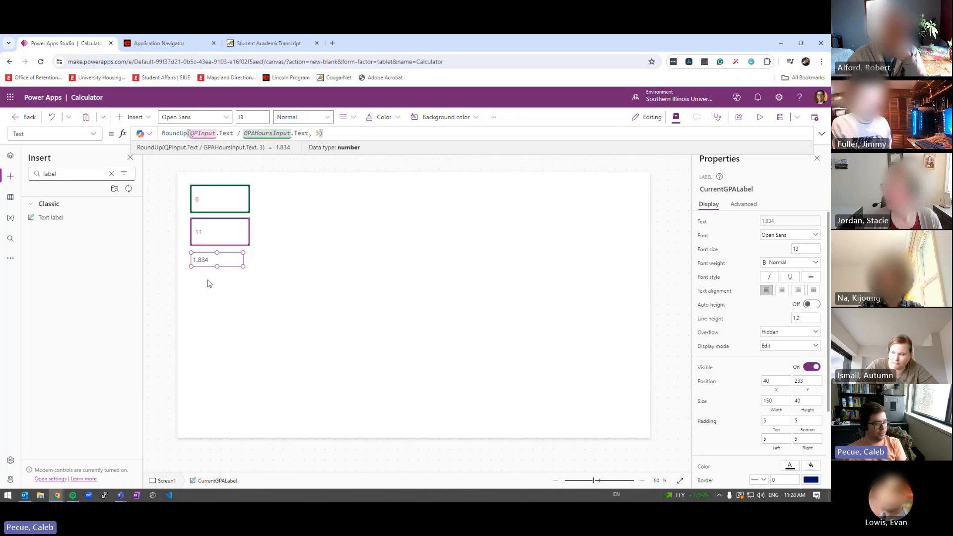
pyautogui.click(187, 133)
pyautogui.press('BackSpace')
pyautogui.press('BackSpace')
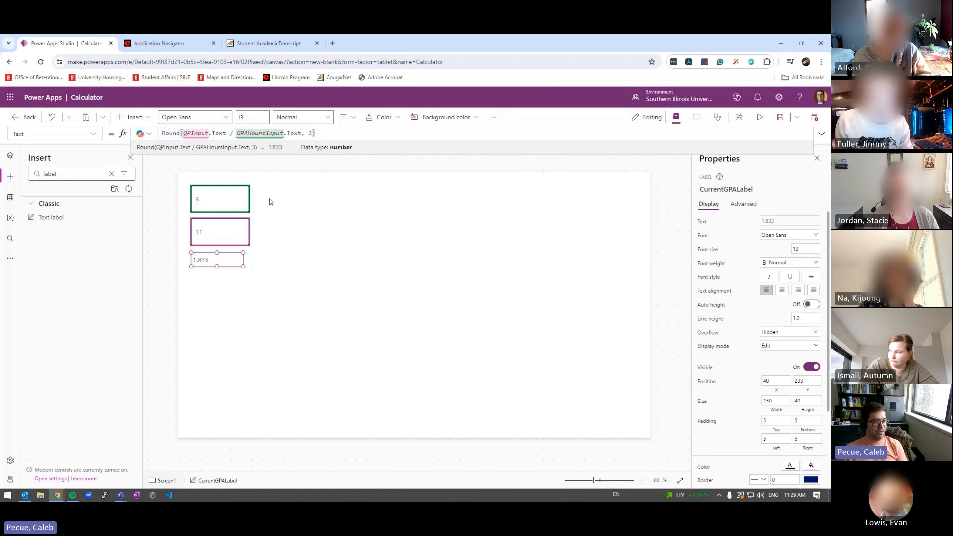
pyautogui.moveTo(269, 183); pyautogui.dragTo(183, 286)
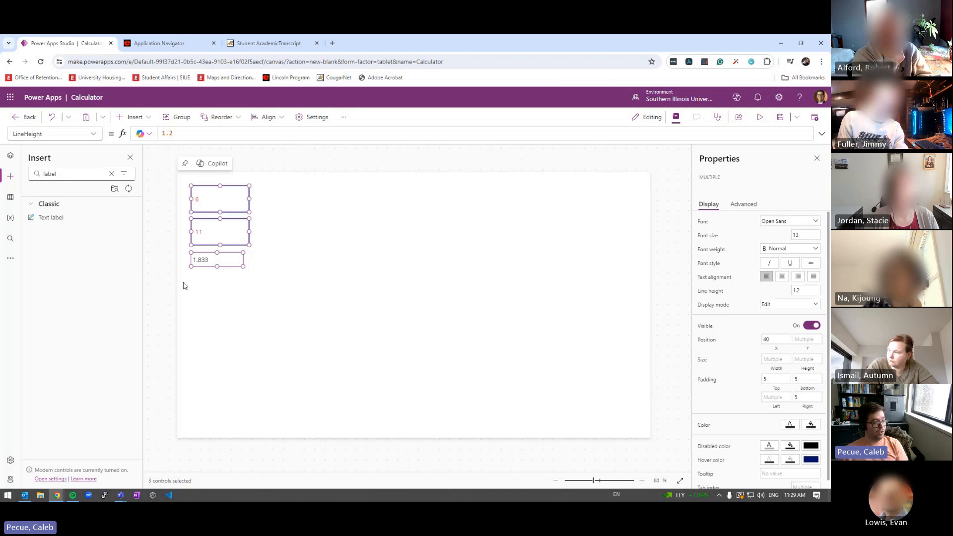
pyautogui.click(317, 272)
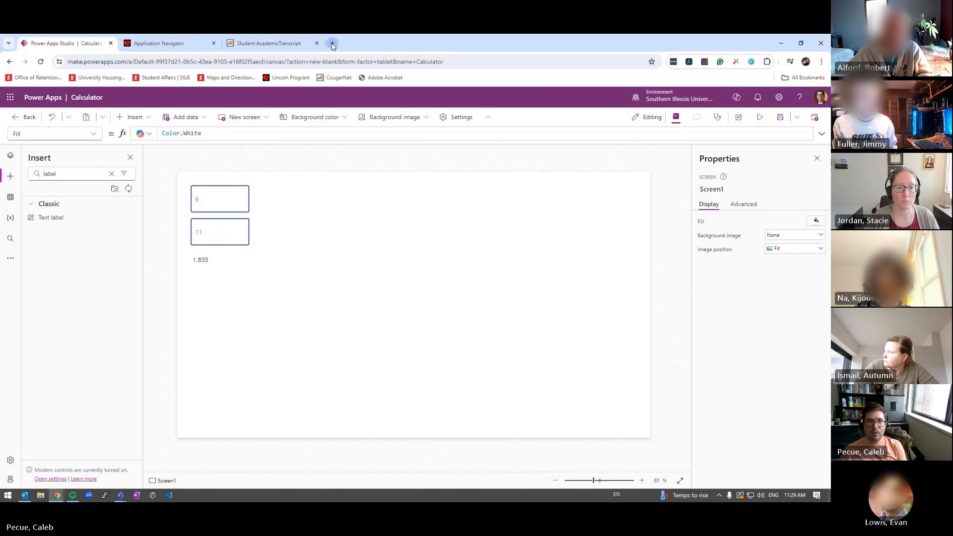
# Maximize Teams and open the GPA Calculator tab in SIUE-Academic Advising Community's General channel
pyautogui.moveTo(428, 35); pyautogui.dragTo(427, 164)
pyautogui.doubleClick(427, 166)
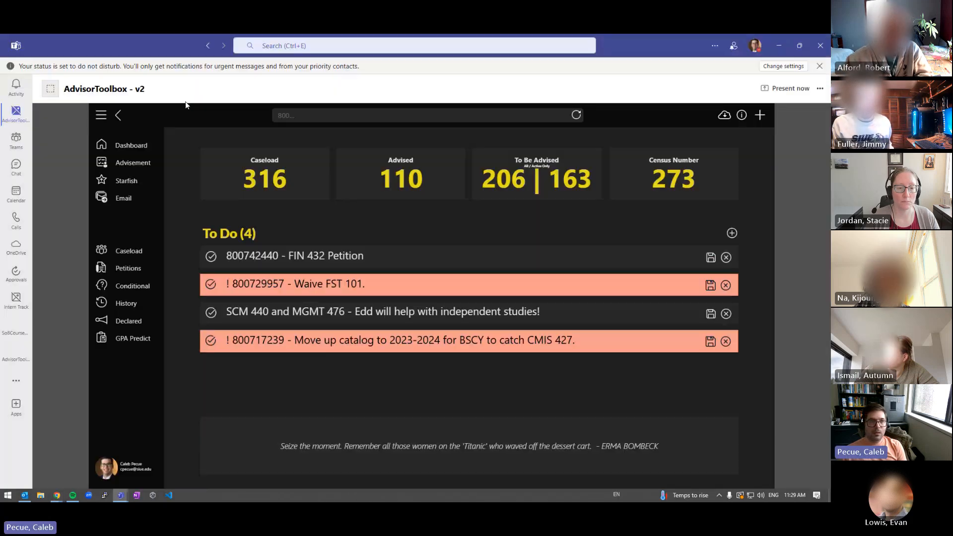
pyautogui.click(16, 139)
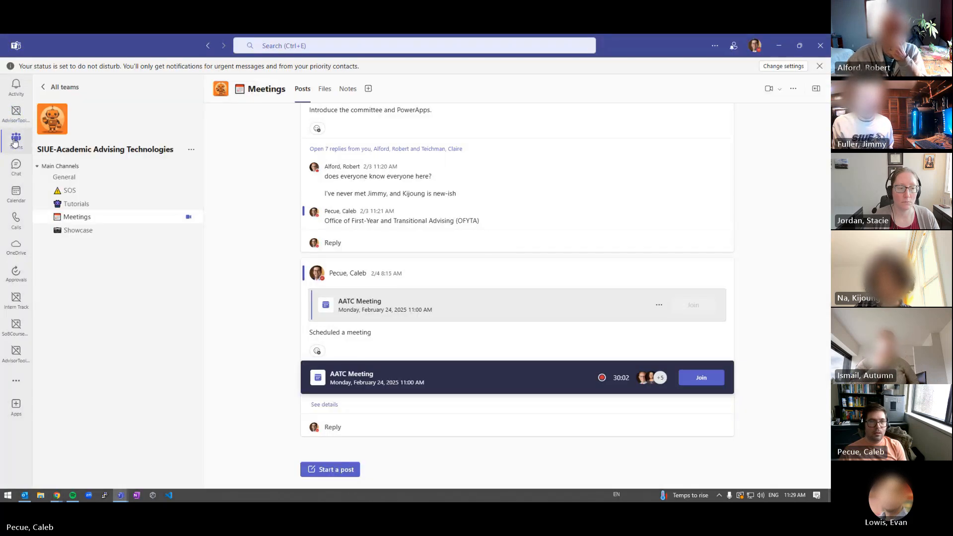
pyautogui.click(15, 143)
pyautogui.click(143, 165)
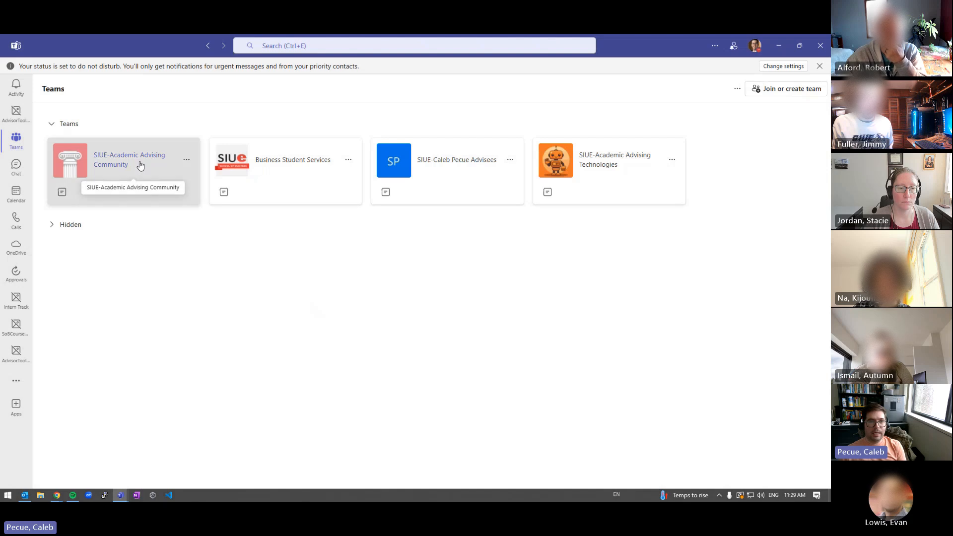
pyautogui.click(453, 89)
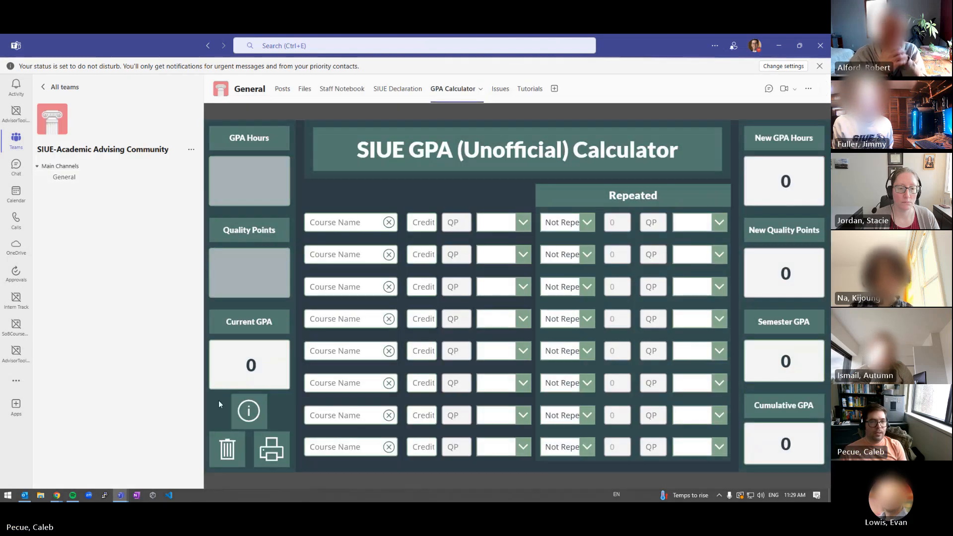
pyautogui.doubleClick(250, 365)
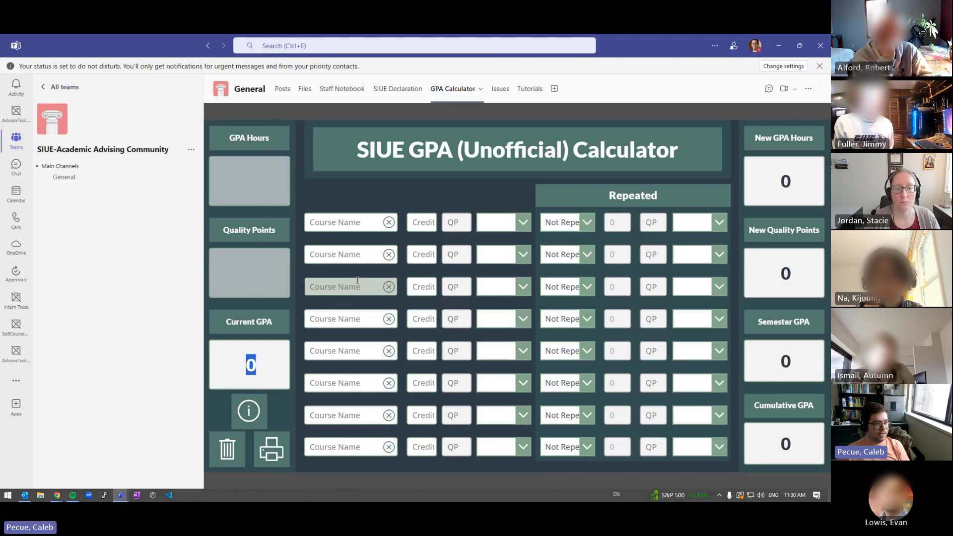
pyautogui.click(408, 224)
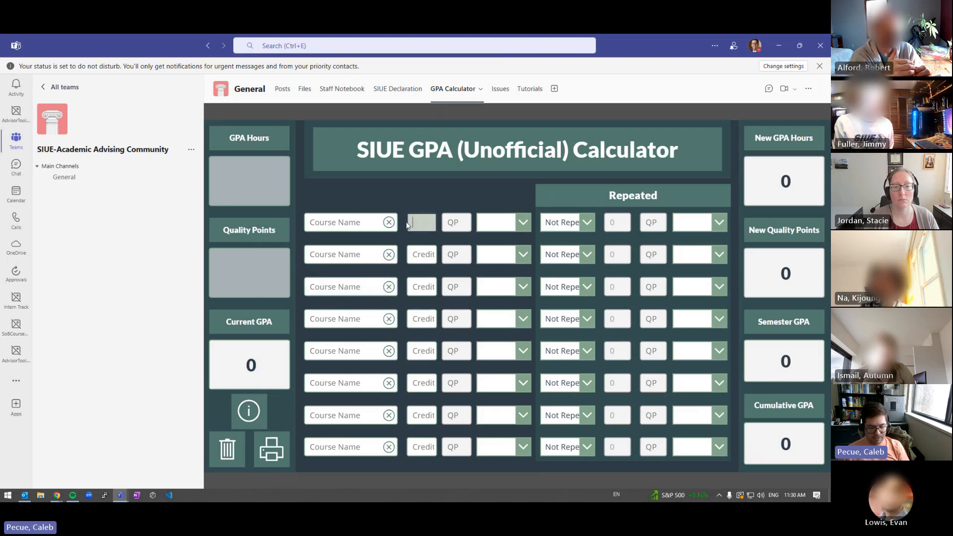
pyautogui.write('6')
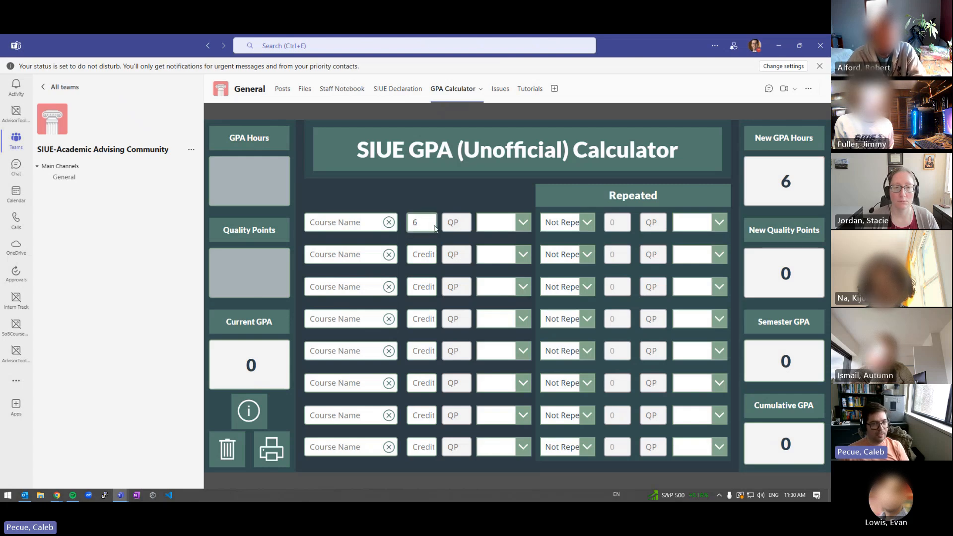
pyautogui.click(431, 225)
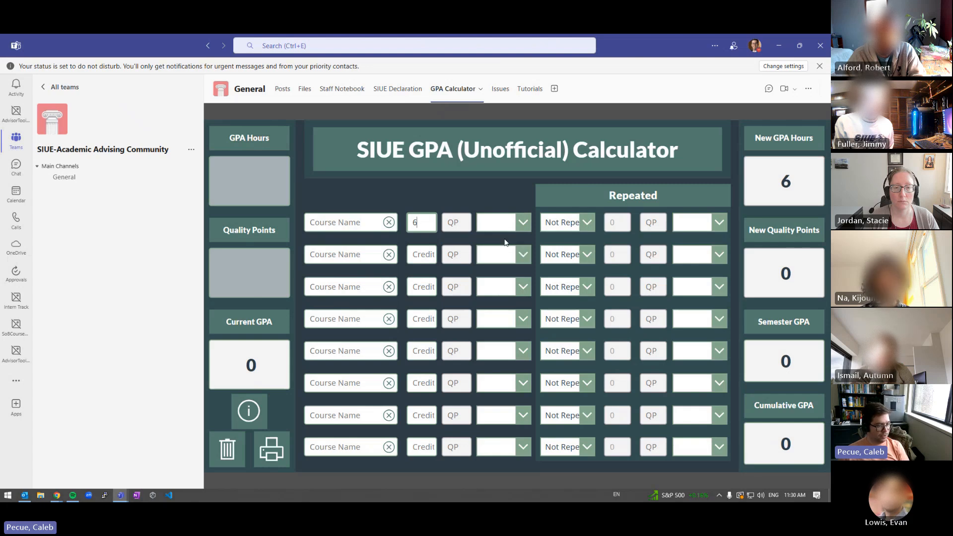
pyautogui.doubleClick(418, 224)
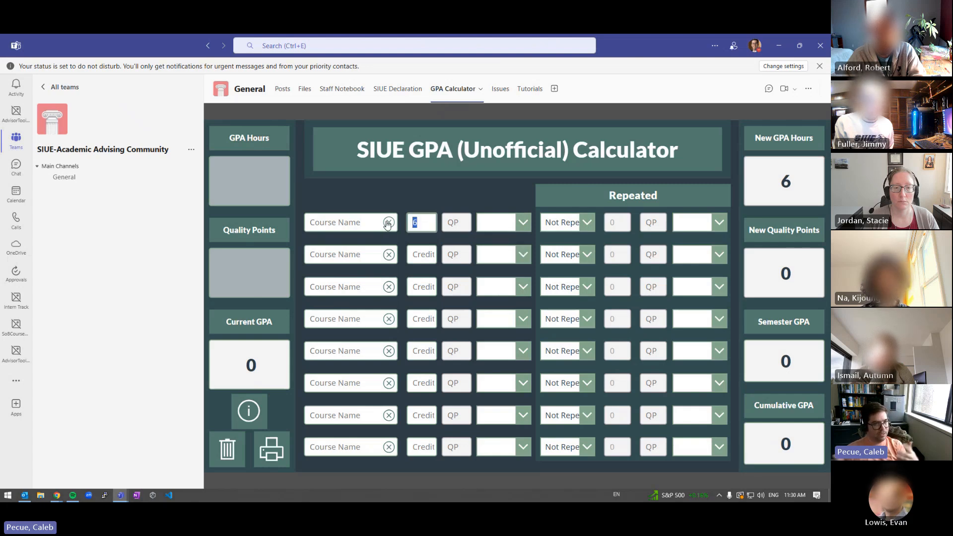
pyautogui.press('BackSpace')
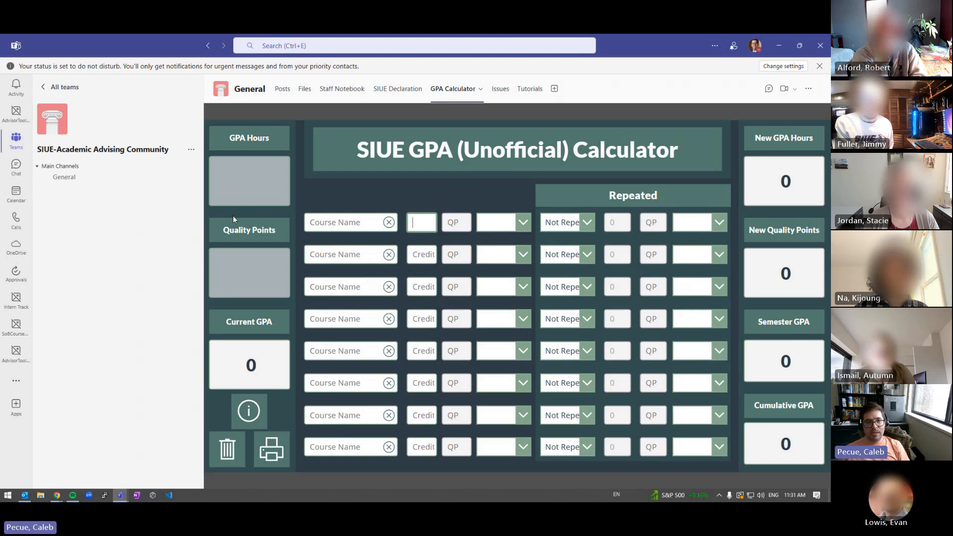
# Enter 3 existing GPA hours and 9 quality points in the Teams calculator
pyautogui.click(255, 185)
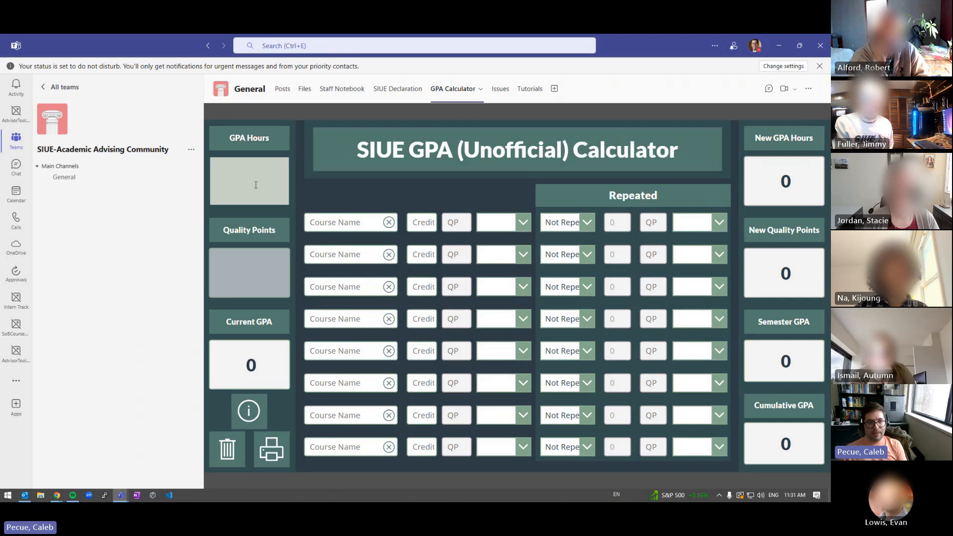
pyautogui.write('3')
pyautogui.press('Tab')
pyautogui.write('9')
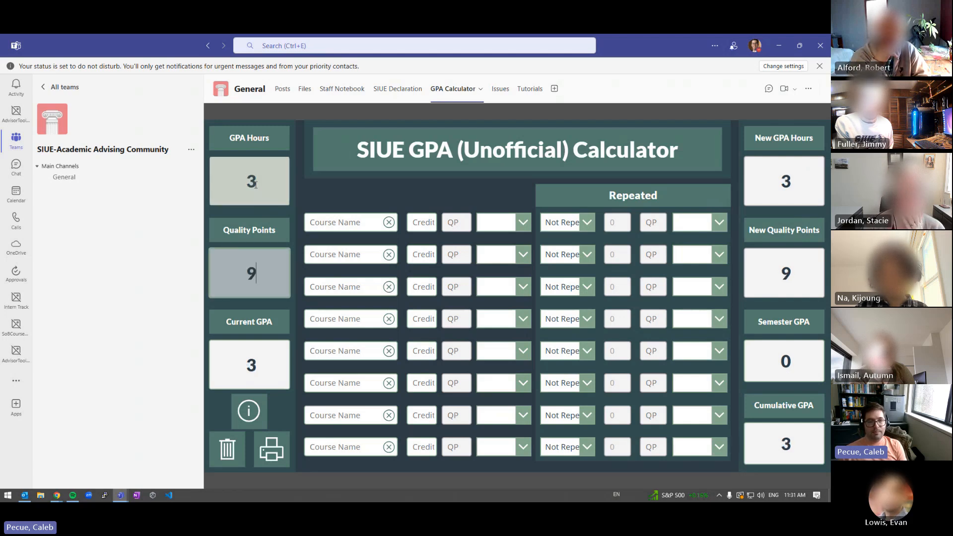
# Add a 3-credit A course in row 1, marked Repeated with an earlier grade of B
pyautogui.click(416, 216)
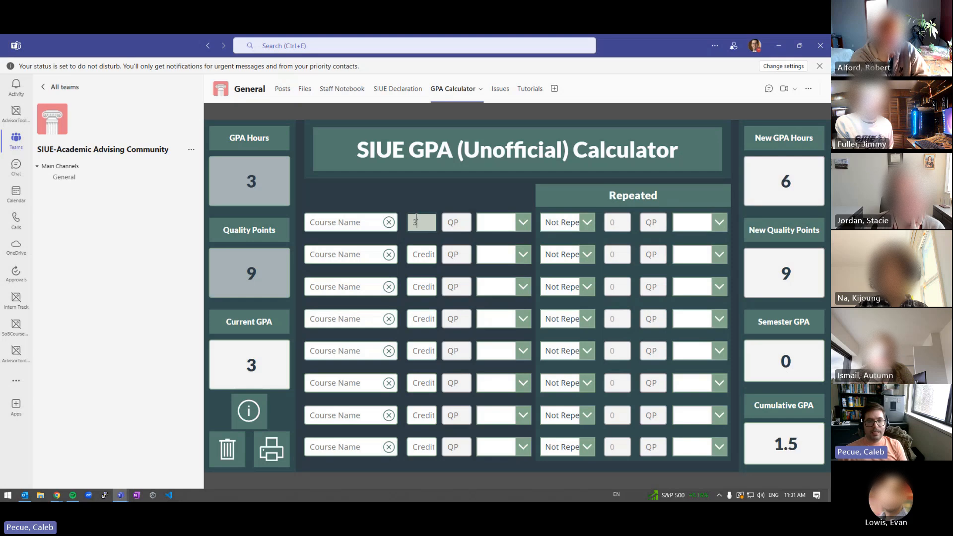
pyautogui.click(499, 220)
pyautogui.click(493, 255)
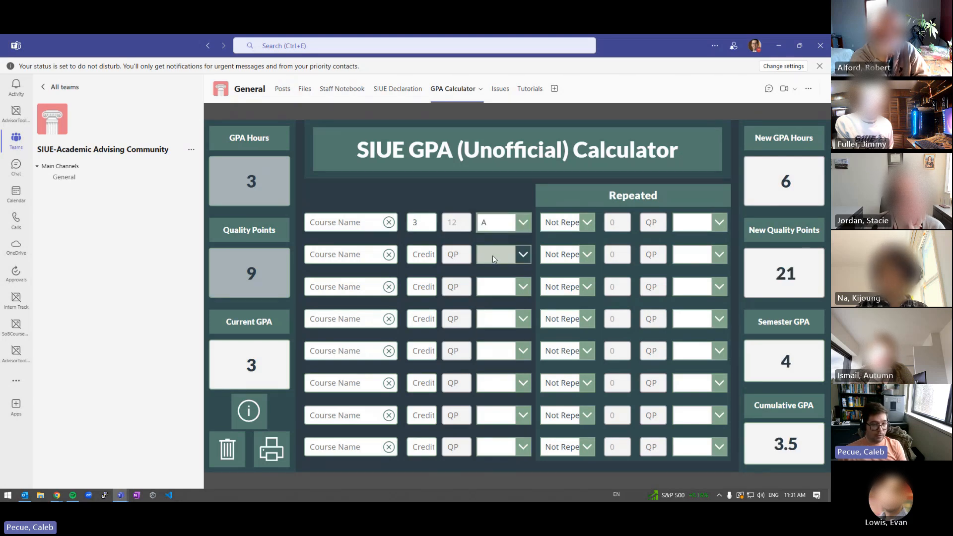
pyautogui.click(579, 224)
pyautogui.click(563, 272)
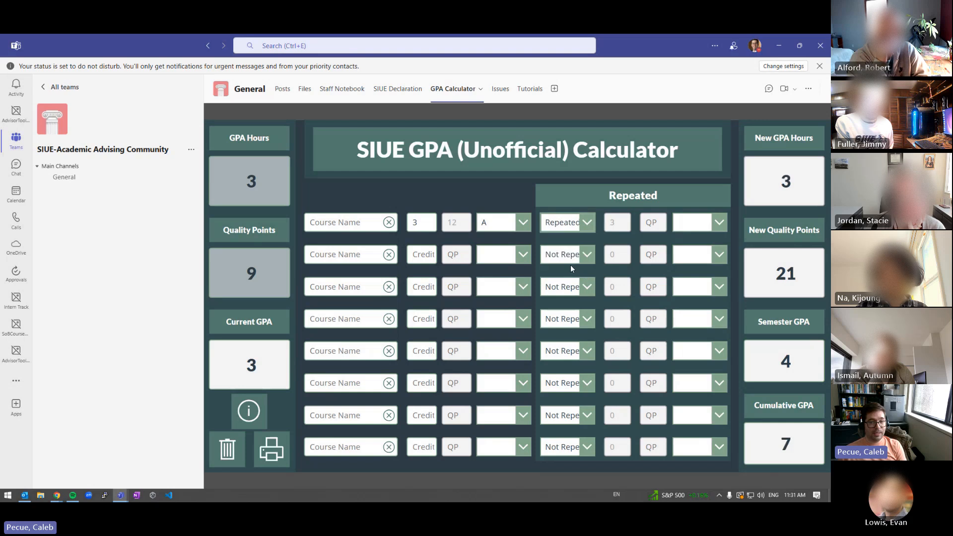
pyautogui.click(689, 222)
pyautogui.click(697, 281)
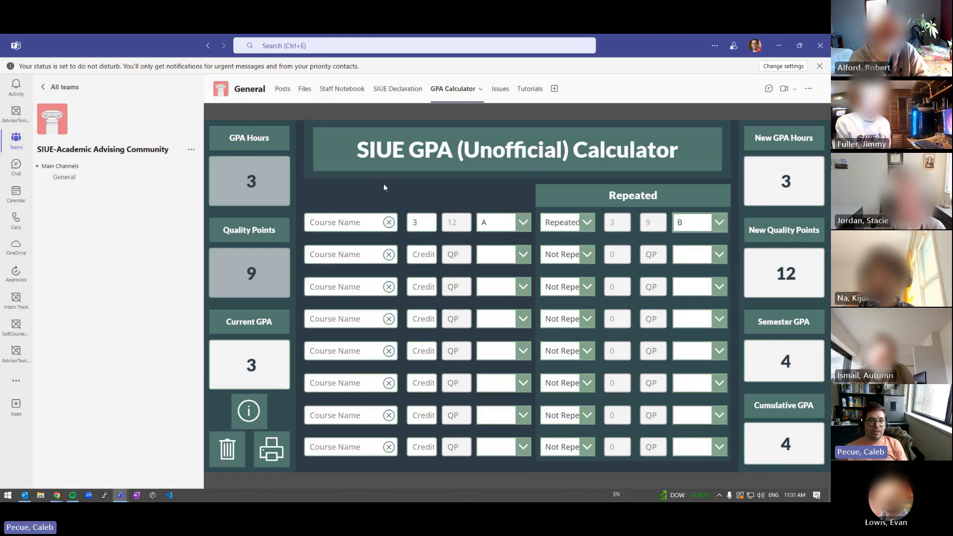
# Review row 1's grade and earlier-grade choices and the Repeated column
pyautogui.click(490, 224)
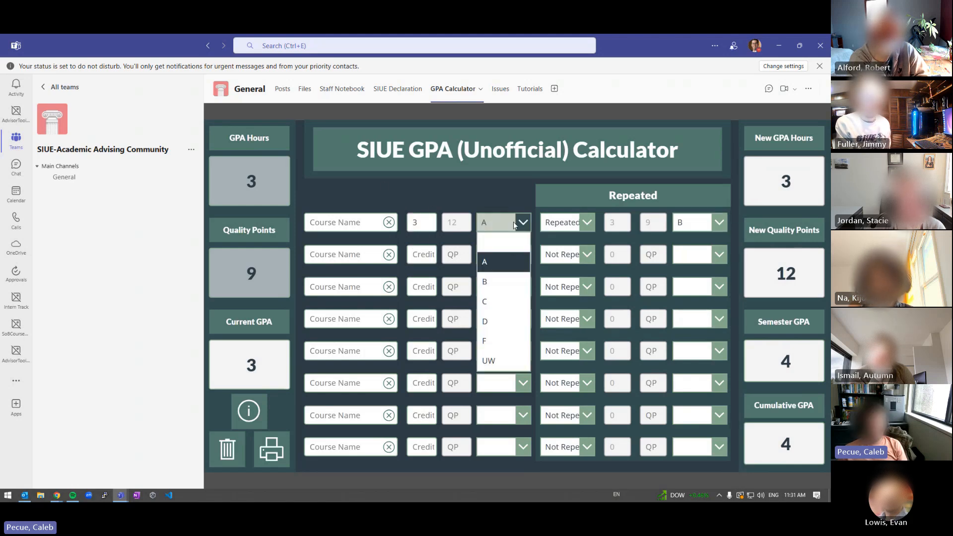
pyautogui.click(700, 223)
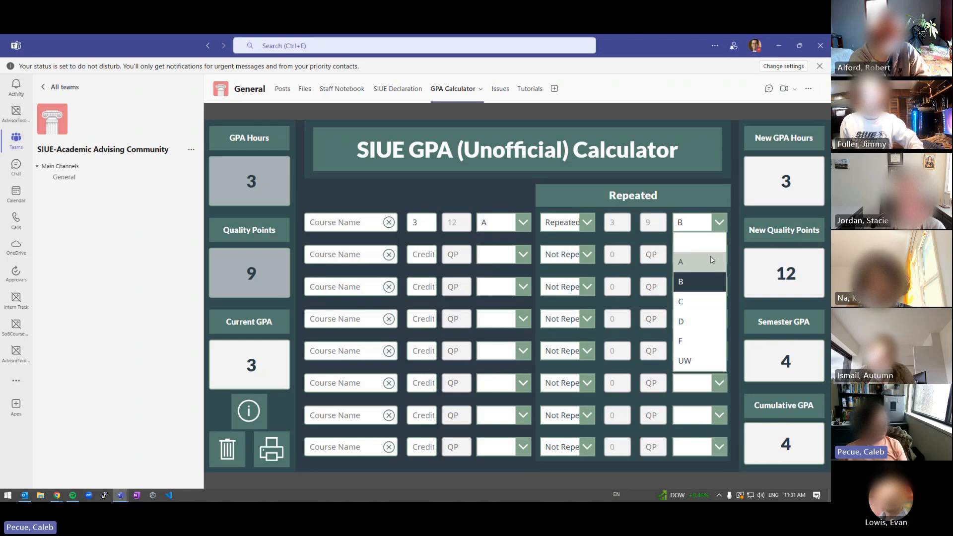
pyautogui.moveTo(618, 196); pyautogui.dragTo(669, 198)
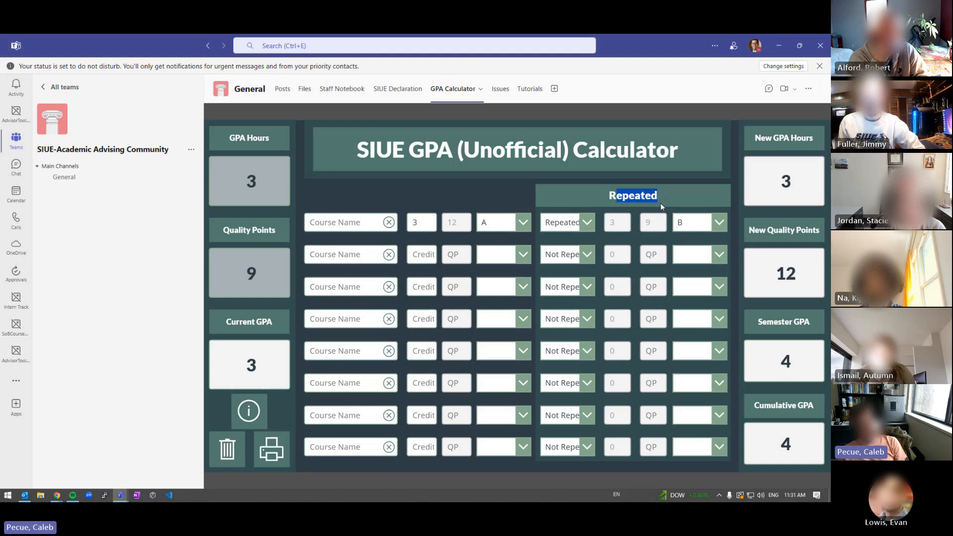
# Change row 1 to a B replacing an earlier A, then move Teams aside to reveal Power Apps
pyautogui.click(485, 228)
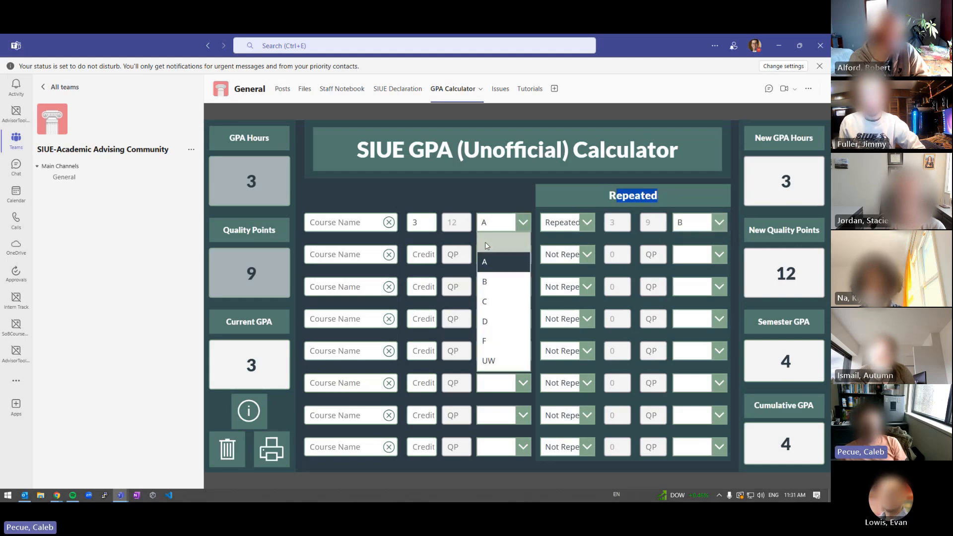
pyautogui.click(484, 280)
pyautogui.click(684, 217)
pyautogui.click(682, 255)
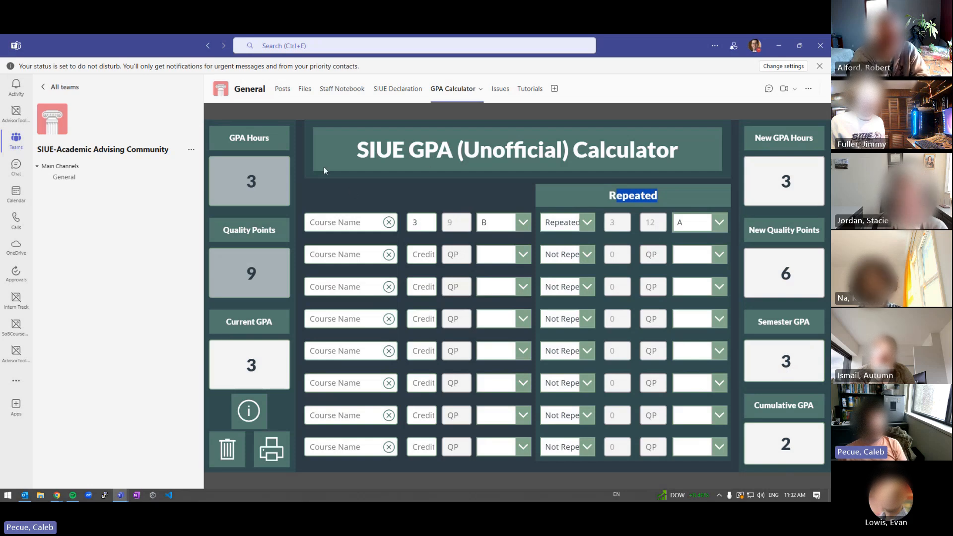
pyautogui.doubleClick(607, 198)
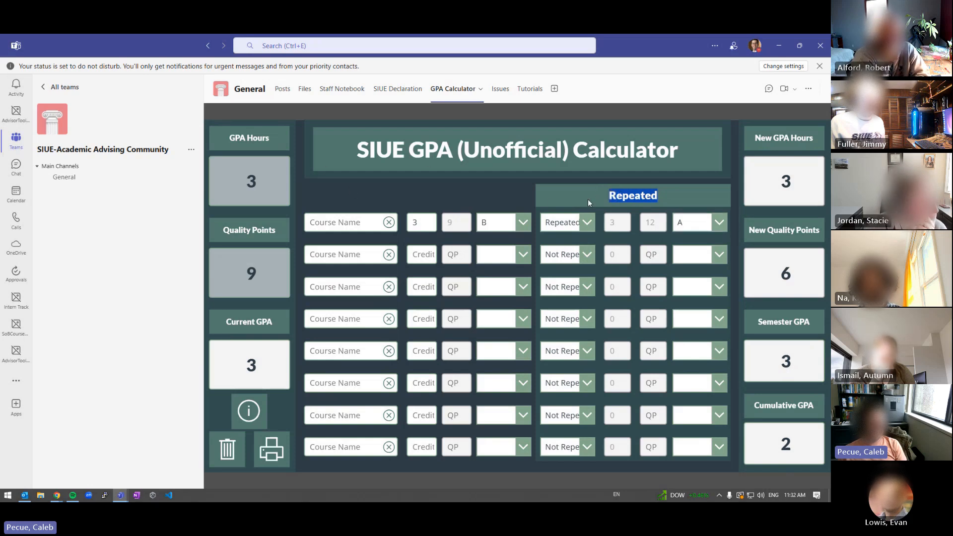
pyautogui.moveTo(108, 46); pyautogui.dragTo(0, 46)
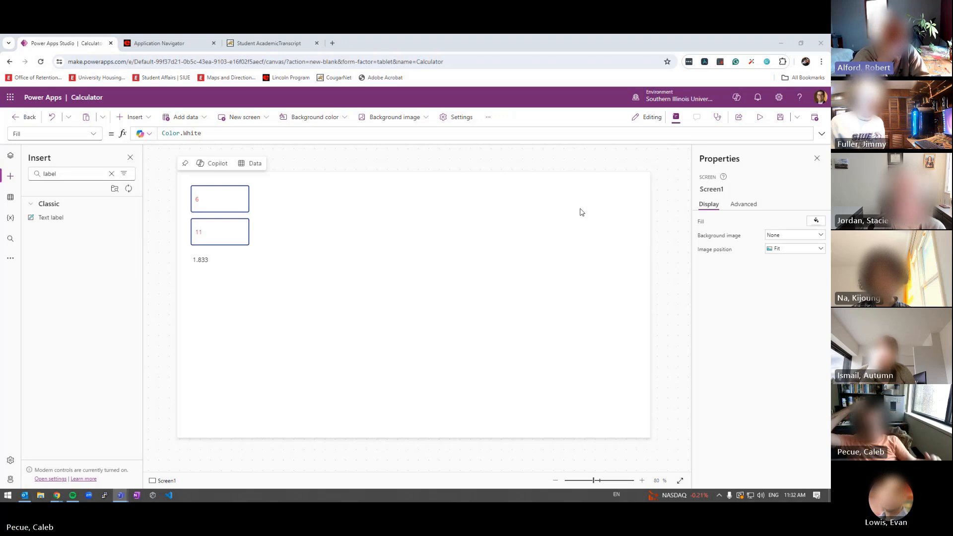
# Drag Teams back over the browser to show the GPA calculator at cumulative GPA 2
pyautogui.moveTo(830, 75); pyautogui.dragTo(201, 35)
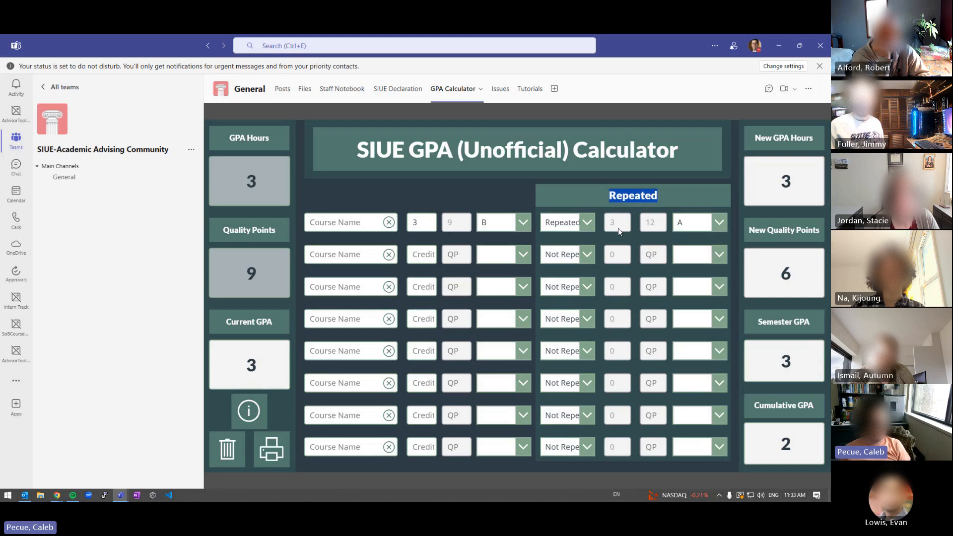
# Set row 1 to Not Repeated with no earlier grade and grade A, giving cumulative GPA 3.5
pyautogui.click(582, 229)
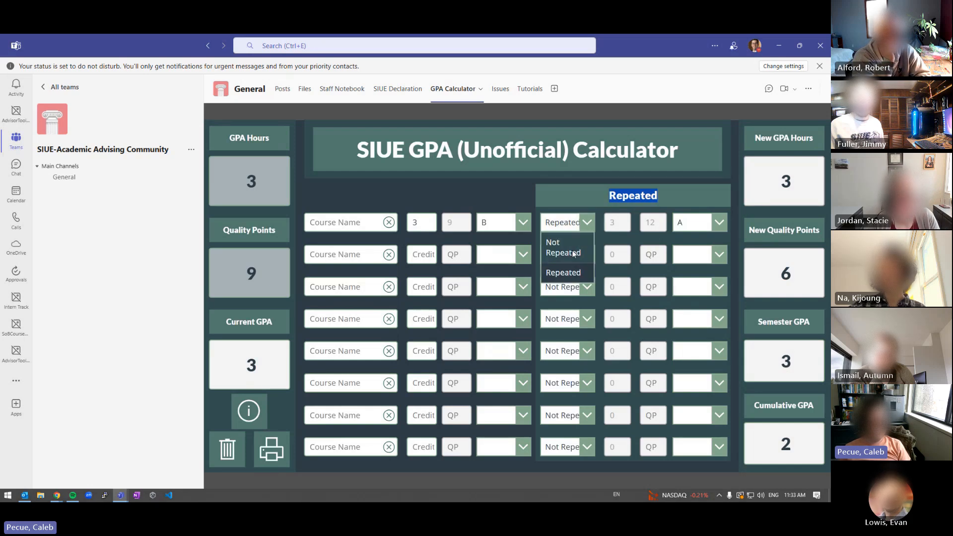
pyautogui.click(566, 248)
pyautogui.click(705, 223)
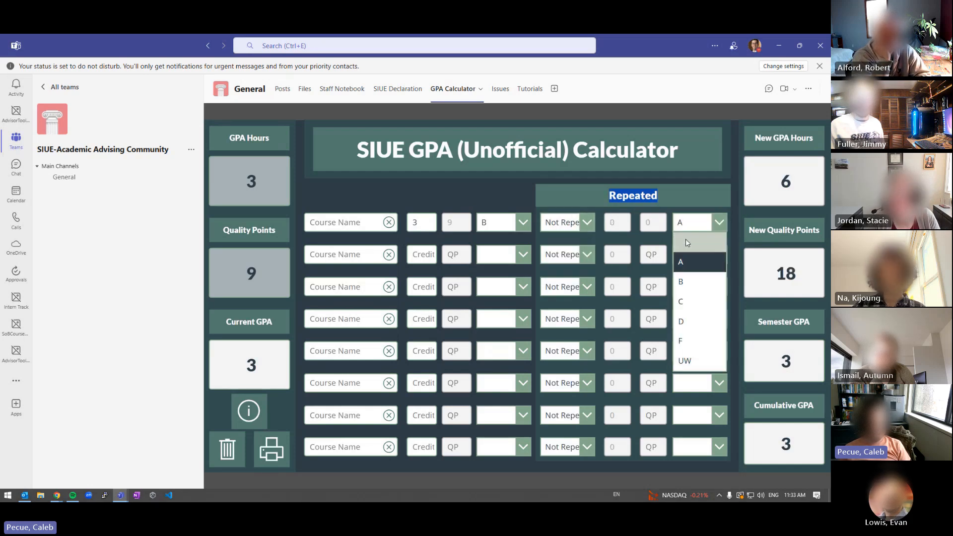
pyautogui.click(686, 240)
pyautogui.click(503, 225)
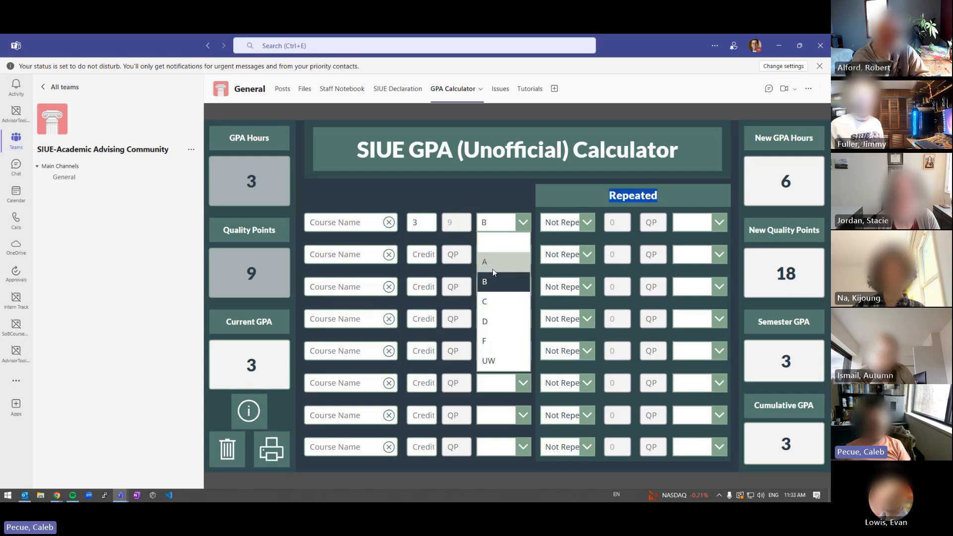
pyautogui.click(490, 263)
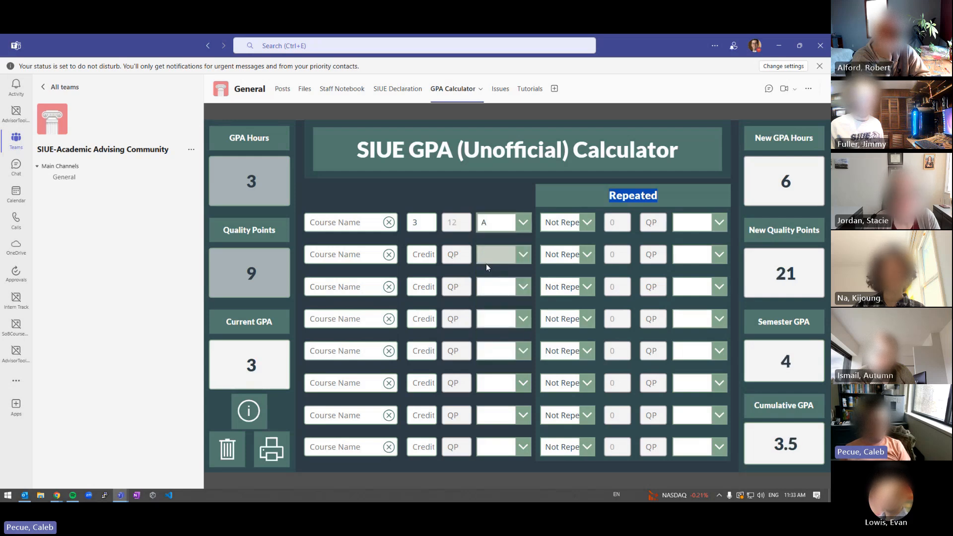
pyautogui.moveTo(770, 444); pyautogui.dragTo(812, 453)
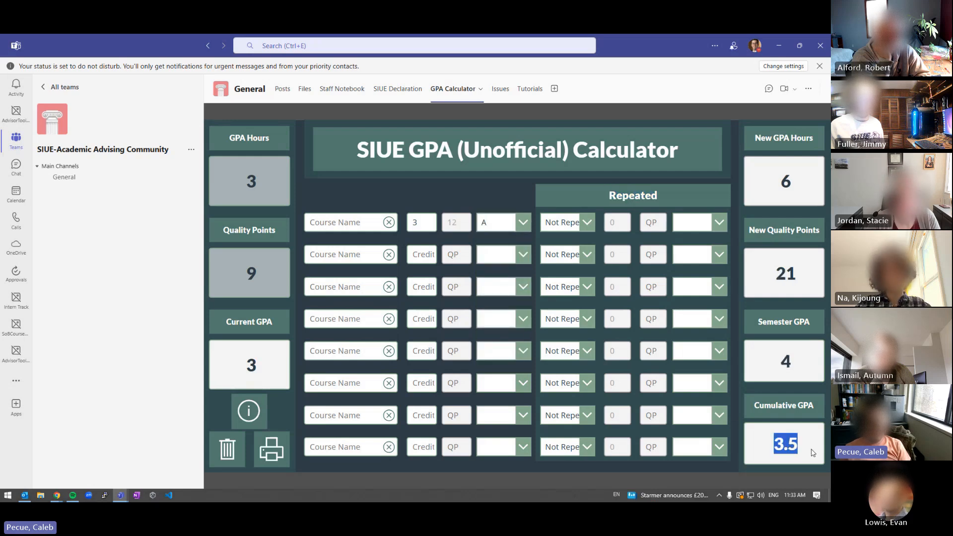
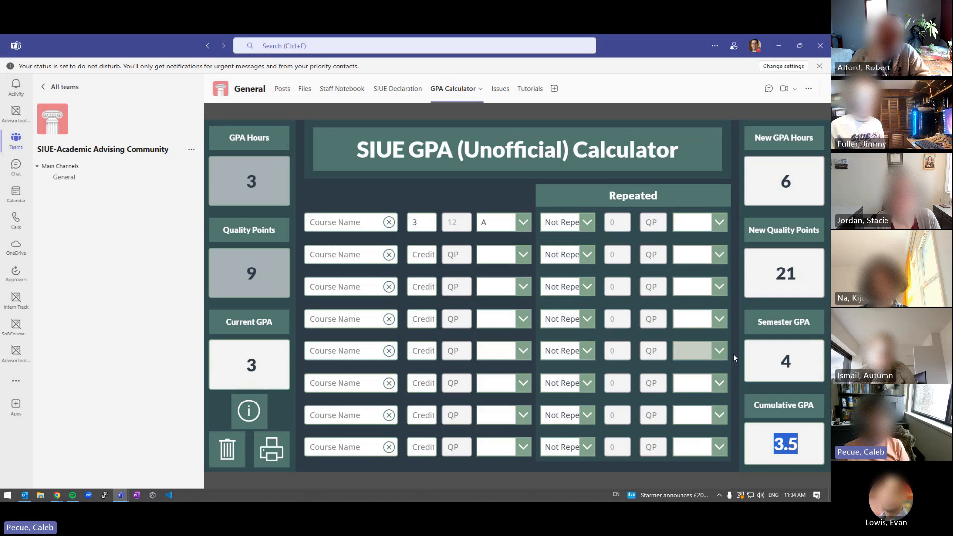
# Highlight the Semester GPA 4 and Cumulative GPA 3.5 in Teams, then move Teams aside to reveal Power Apps
pyautogui.doubleClick(752, 325)
pyautogui.click(762, 203)
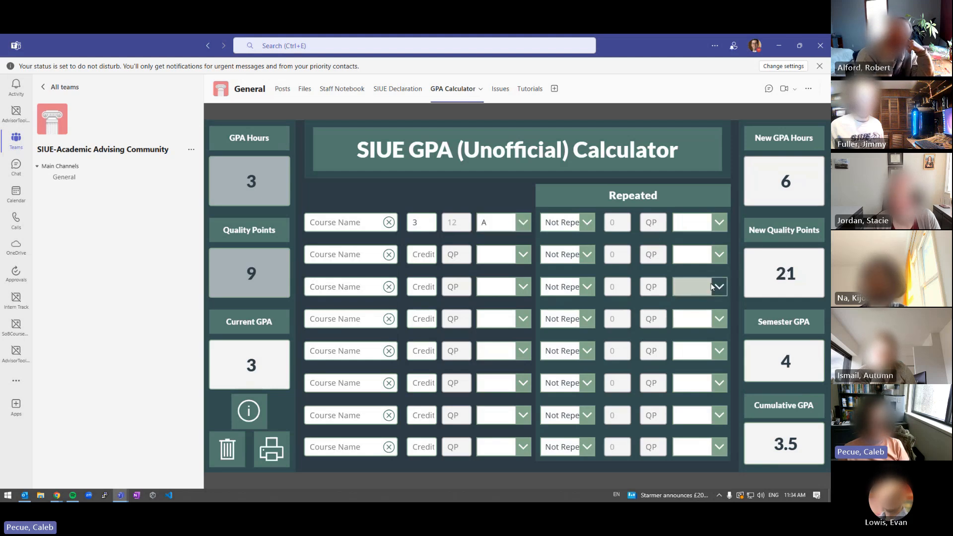
pyautogui.moveTo(779, 367); pyautogui.dragTo(796, 365)
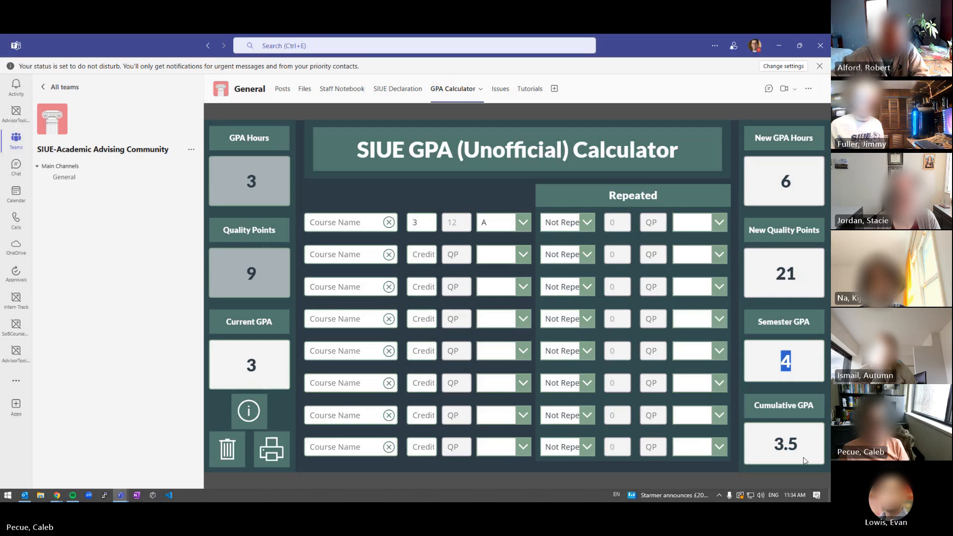
pyautogui.moveTo(771, 444); pyautogui.dragTo(805, 449)
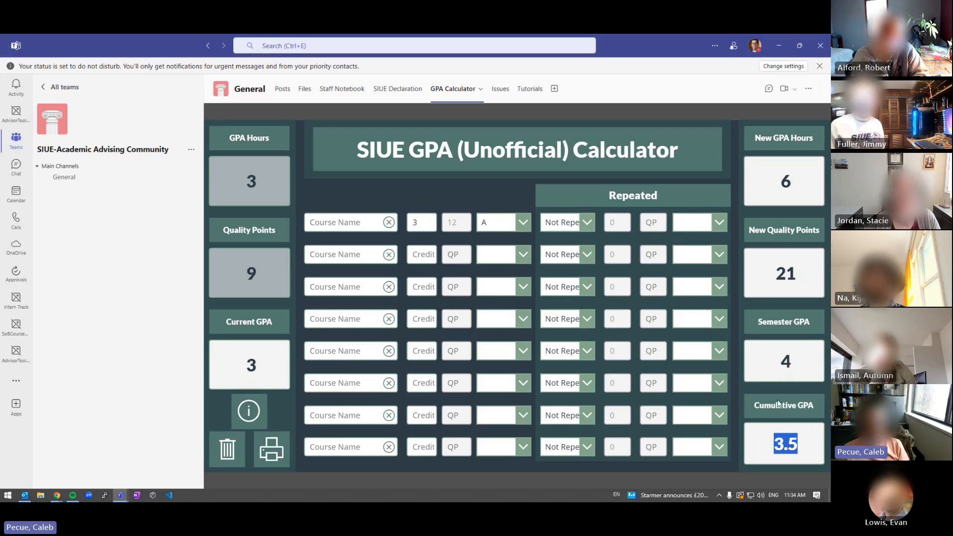
pyautogui.doubleClick(785, 361)
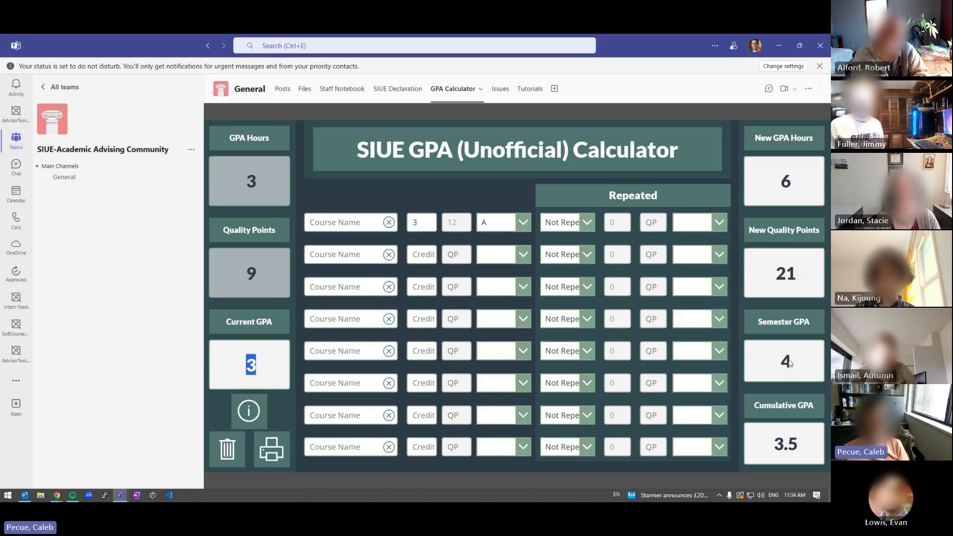
pyautogui.click(249, 373)
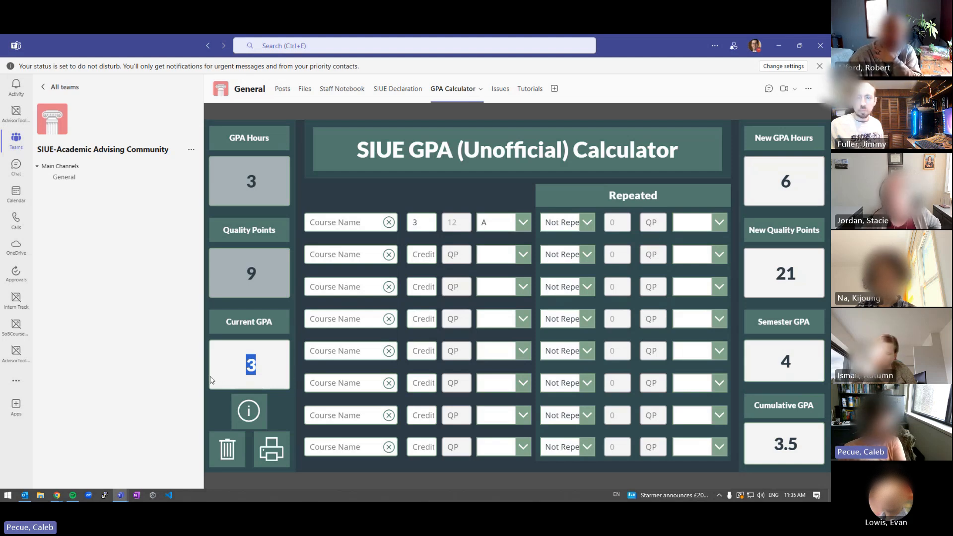
pyautogui.moveTo(127, 34); pyautogui.dragTo(368, 501)
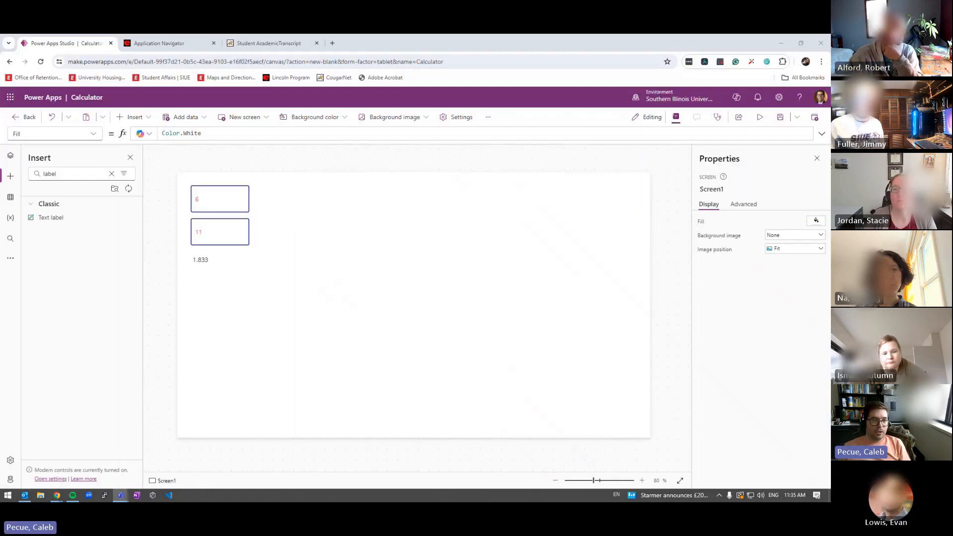
# Widen the 1.833 current-GPA label to width 167 to match the input boxes
pyautogui.click(202, 261)
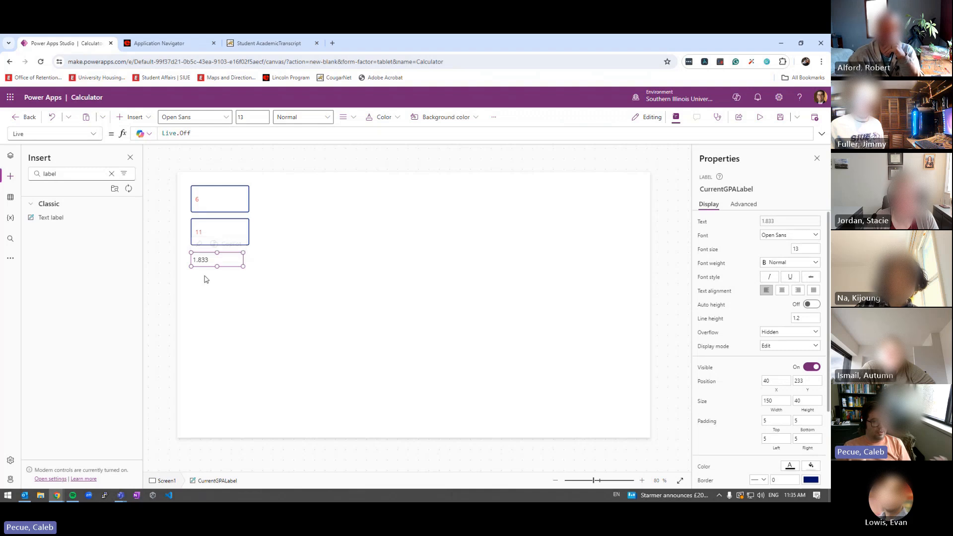
pyautogui.click(285, 267)
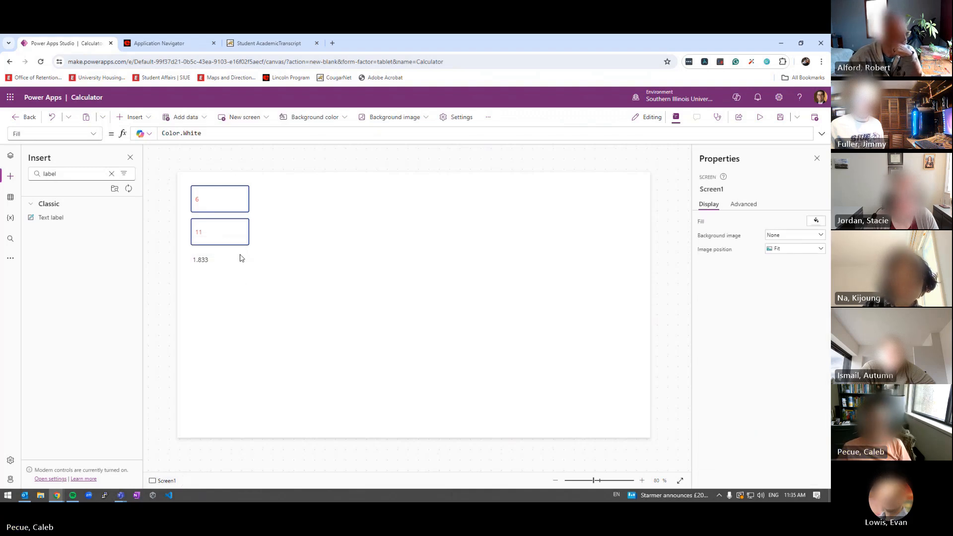
pyautogui.click(207, 262)
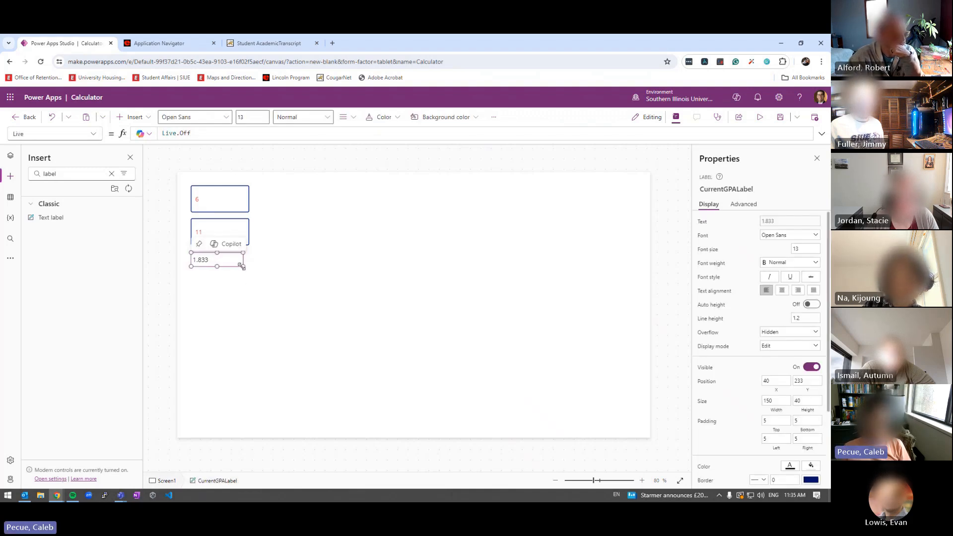
pyautogui.moveTo(249, 267); pyautogui.dragTo(253, 267)
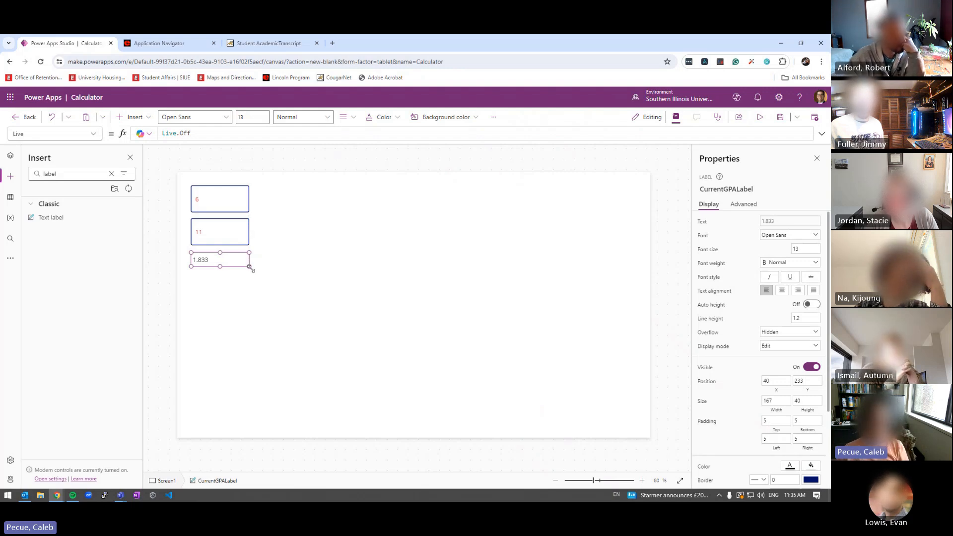
# Select the 6 and 11 input boxes and the label together to compare their widths
pyautogui.click(206, 183)
pyautogui.moveTo(285, 182); pyautogui.dragTo(183, 280)
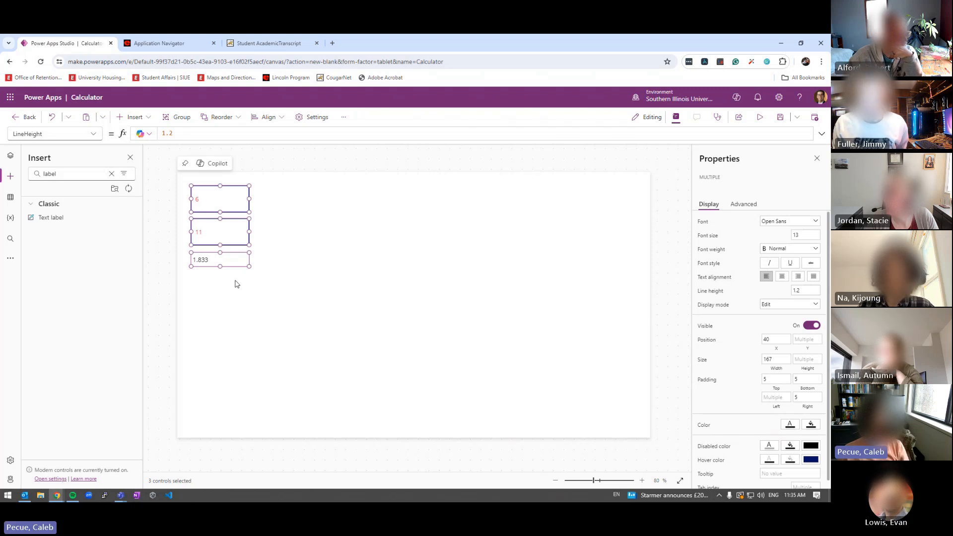
pyautogui.click(284, 226)
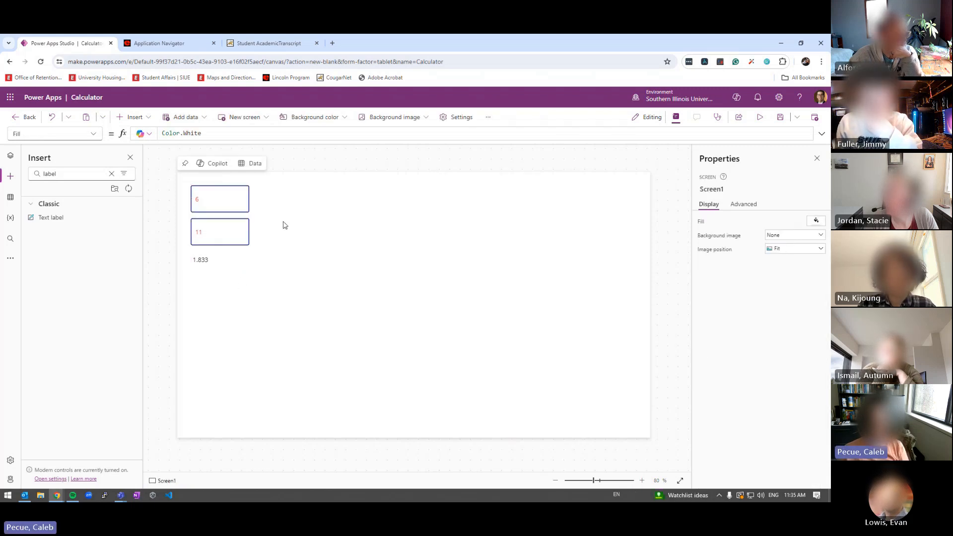
pyautogui.click(231, 199)
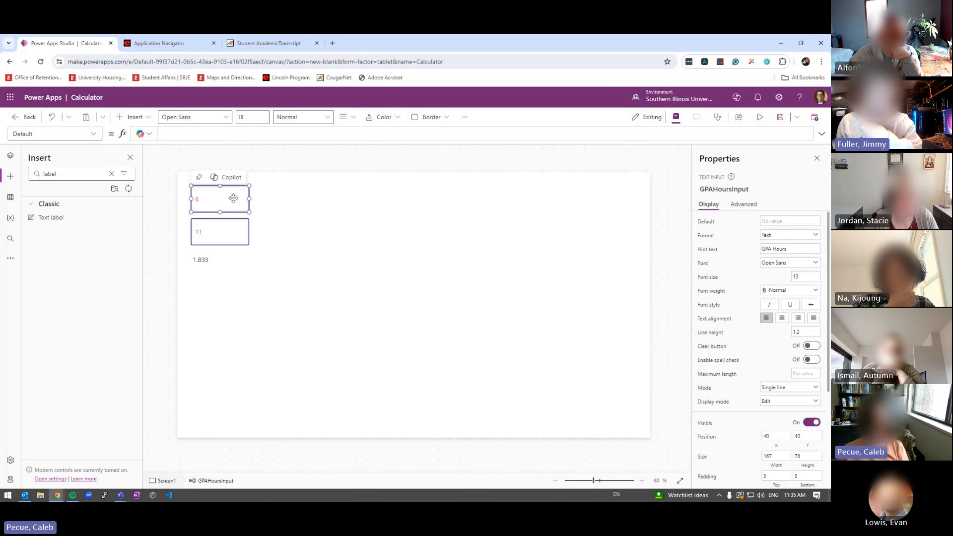
pyautogui.click(228, 239)
pyautogui.click(214, 192)
pyautogui.click(212, 231)
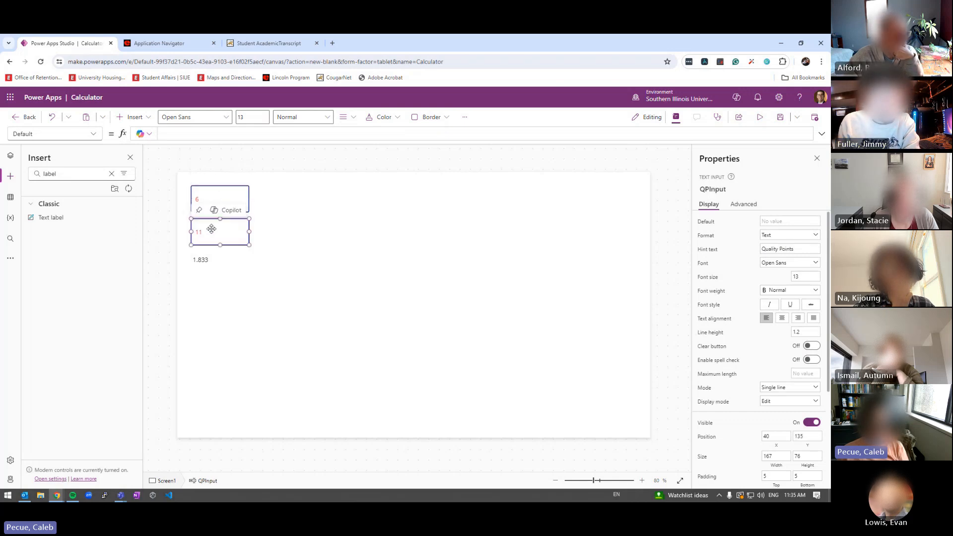
pyautogui.click(219, 189)
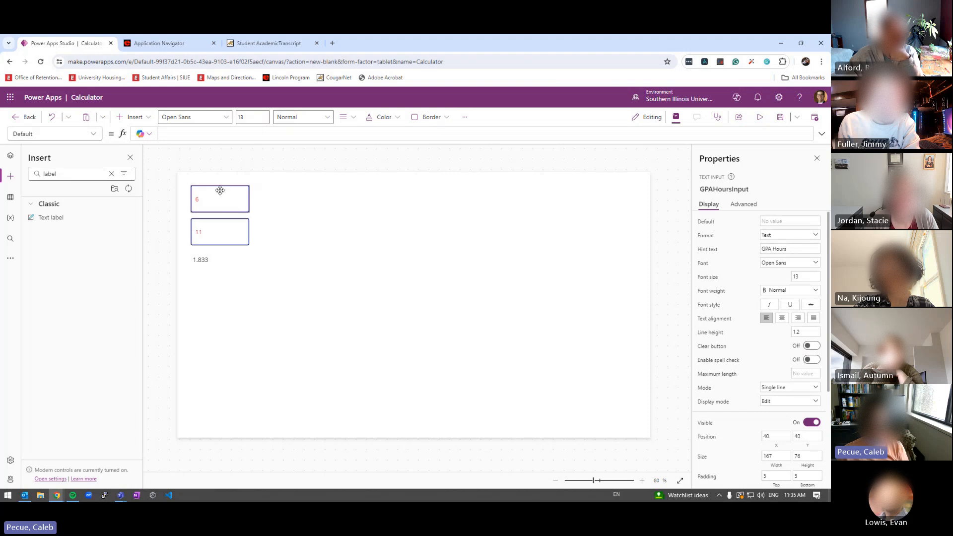
# Inspect the label's formula Round(QPInput.Text / GPAHoursInput.Text, 3), pointing out GPAHoursInput
pyautogui.click(207, 262)
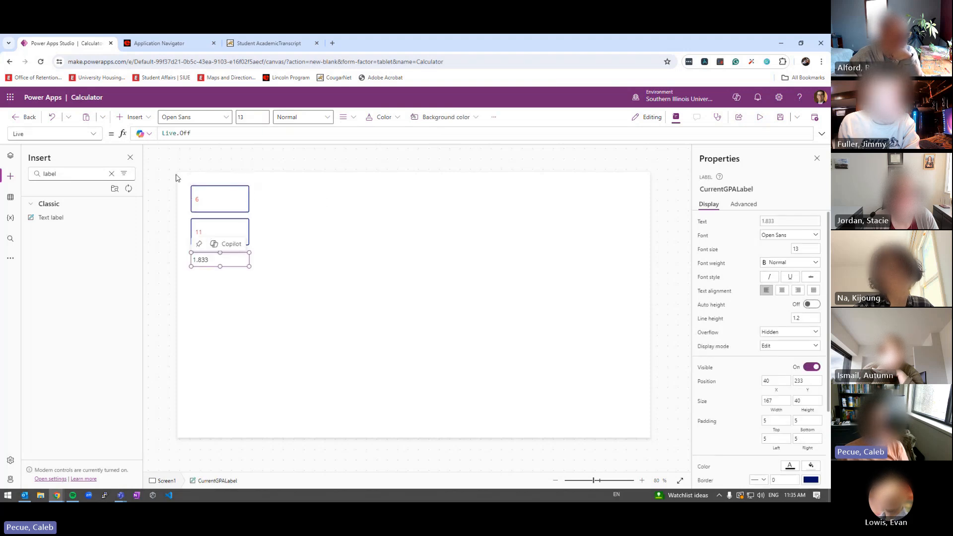
pyautogui.click(776, 224)
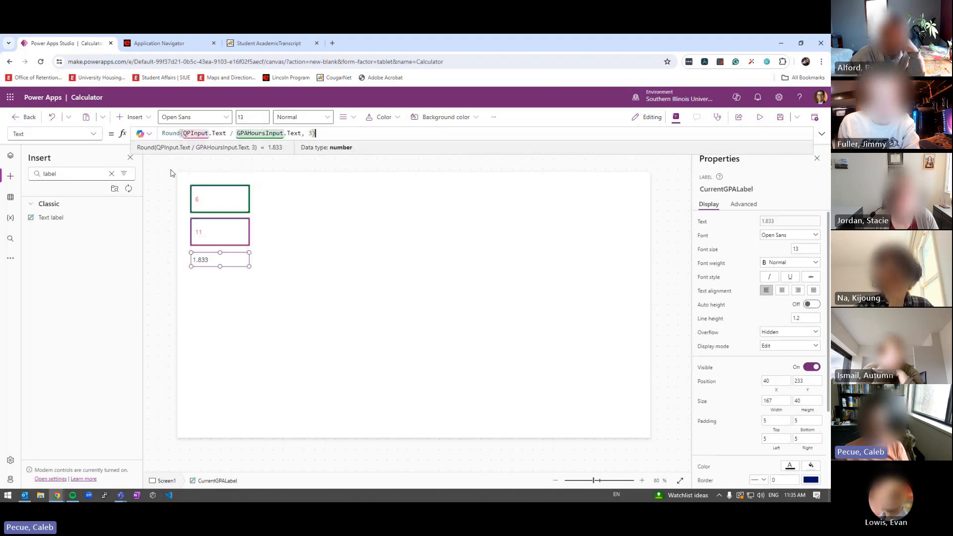
pyautogui.doubleClick(260, 134)
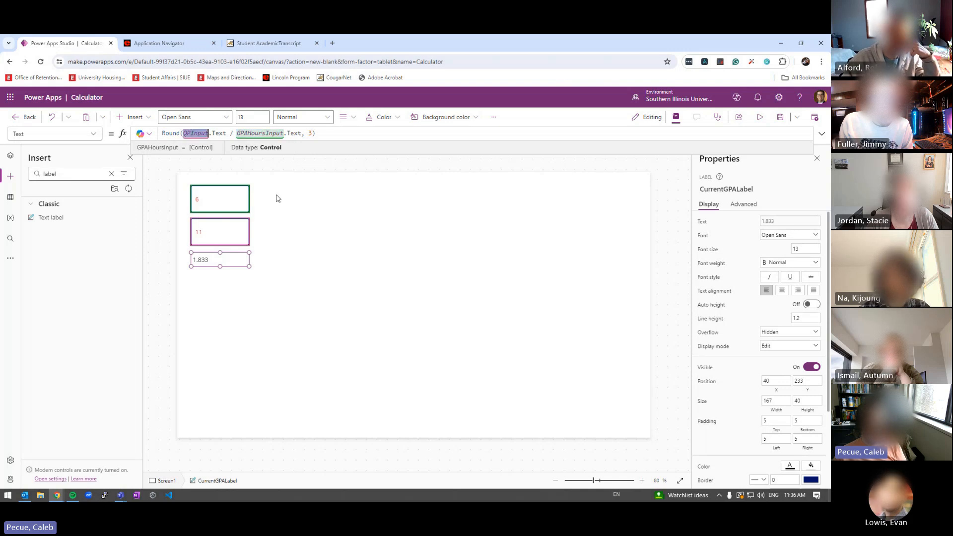
pyautogui.click(255, 217)
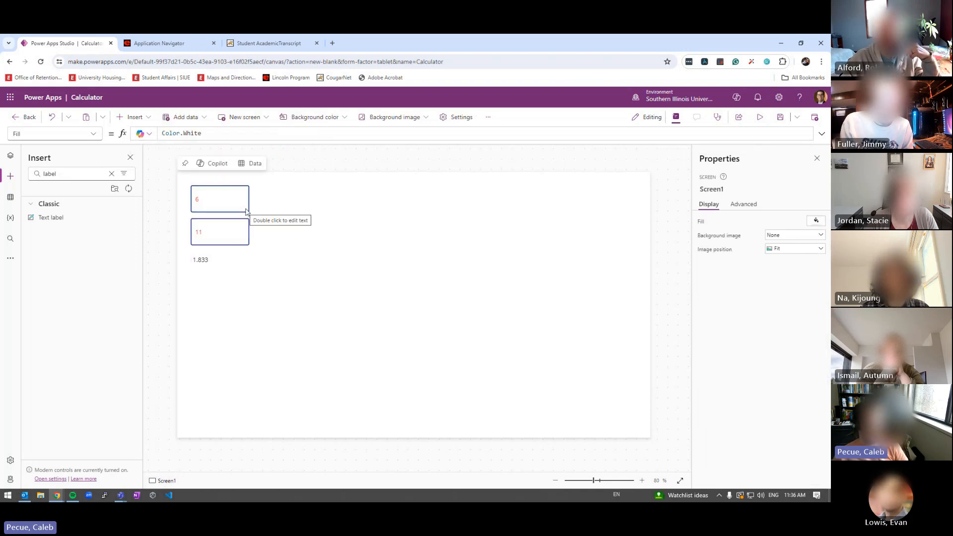
pyautogui.click(235, 205)
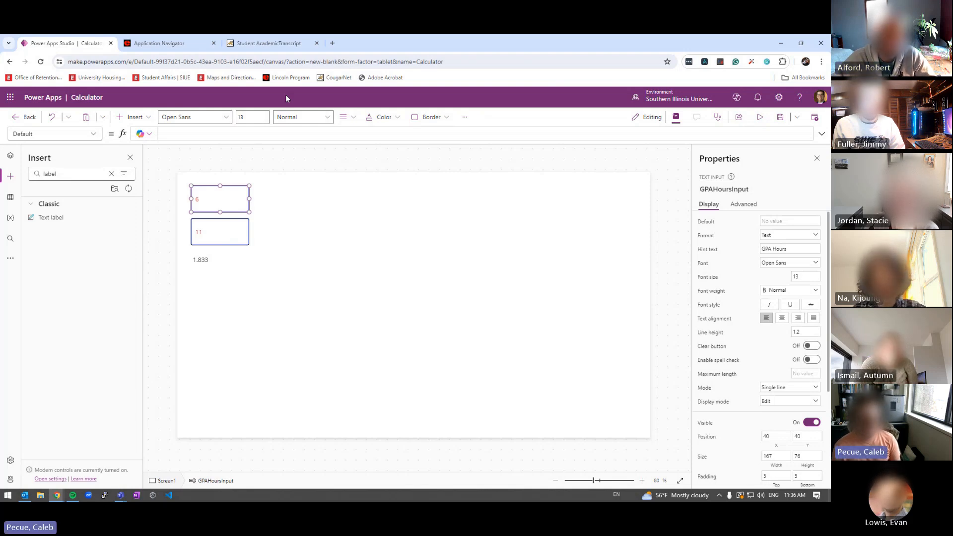
pyautogui.click(236, 231)
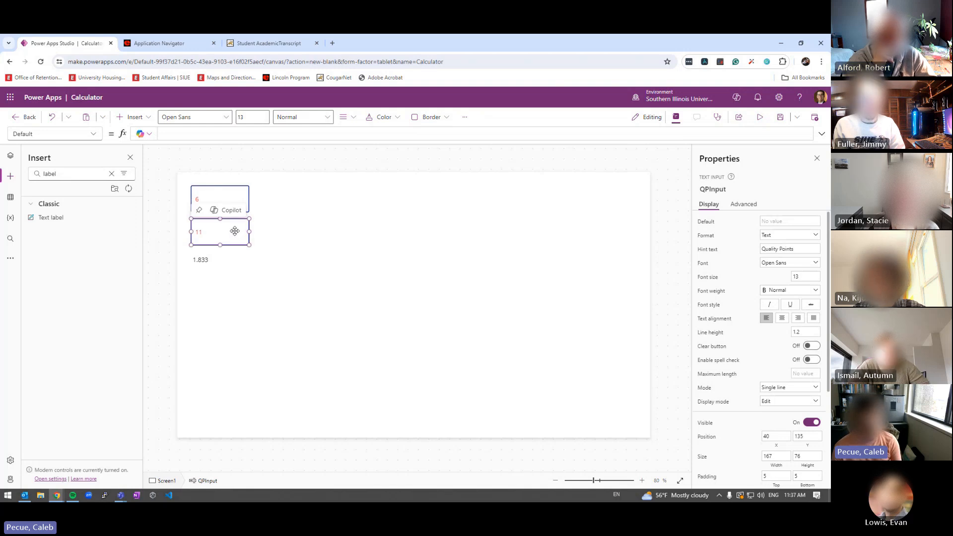
pyautogui.hotkey('ctrl', 'c')
pyautogui.hotkey('ctrl', 'v')
pyautogui.moveTo(235, 235); pyautogui.dragTo(295, 233)
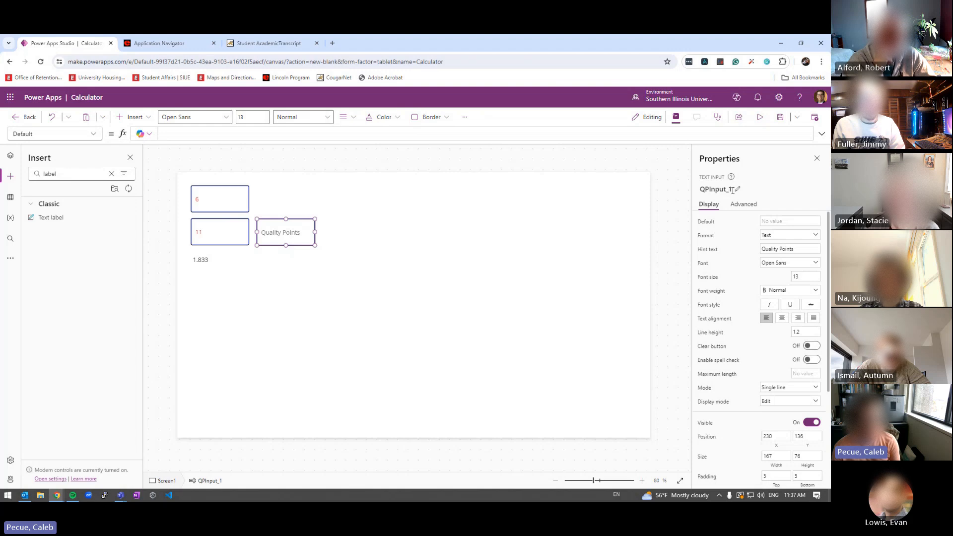
pyautogui.hotkey('ctrl', 'v')
pyautogui.moveTo(233, 240); pyautogui.dragTo(366, 234)
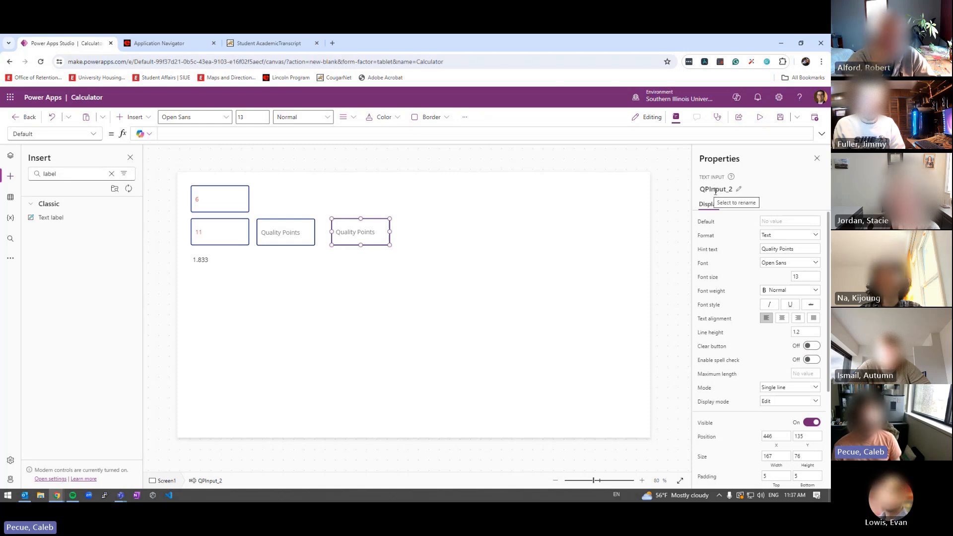
pyautogui.click(222, 240)
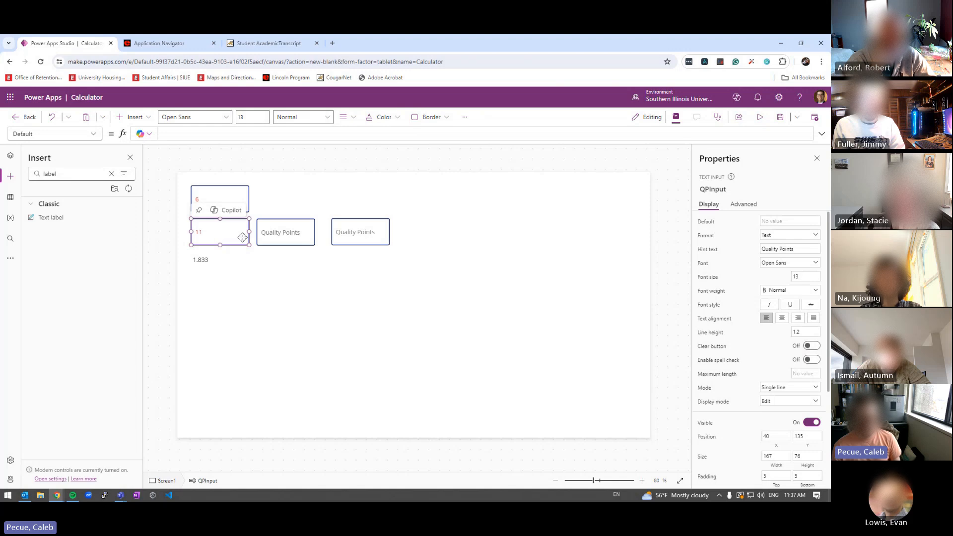
pyautogui.click(275, 230)
pyautogui.click(350, 227)
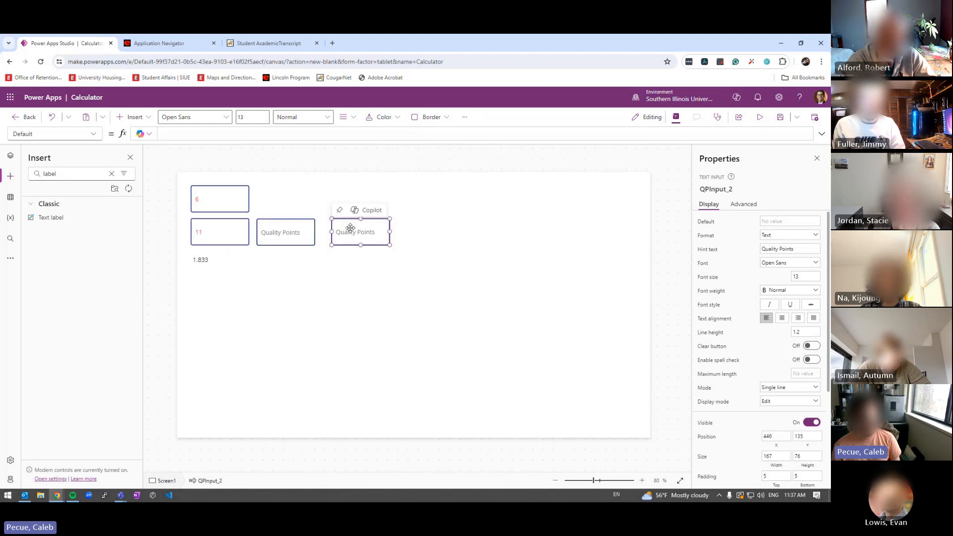
pyautogui.click(287, 236)
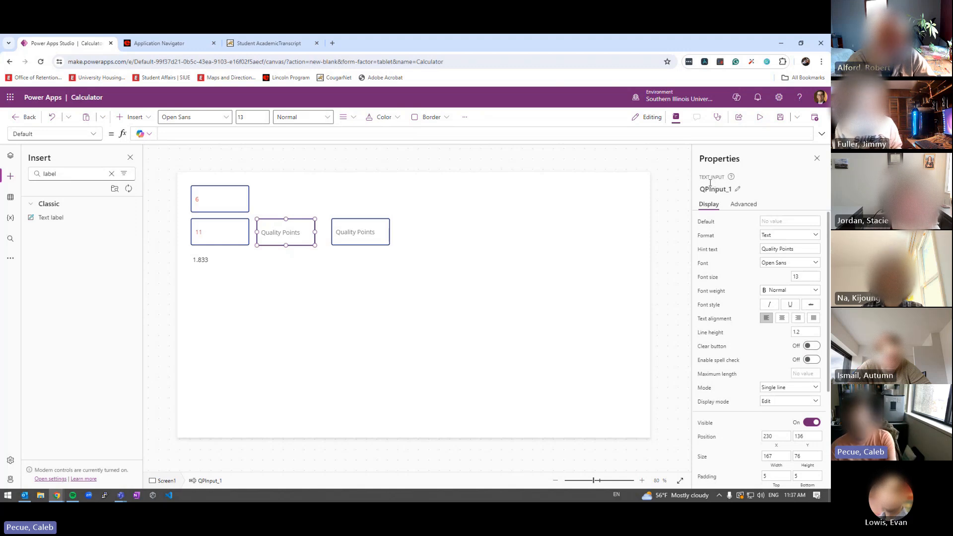
pyautogui.press('Delete')
pyautogui.click(362, 231)
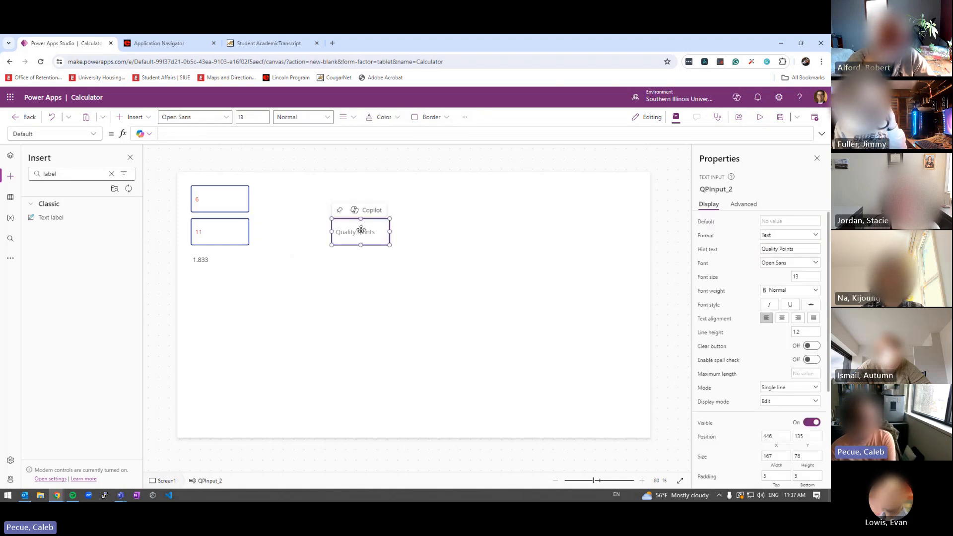
pyautogui.press('Delete')
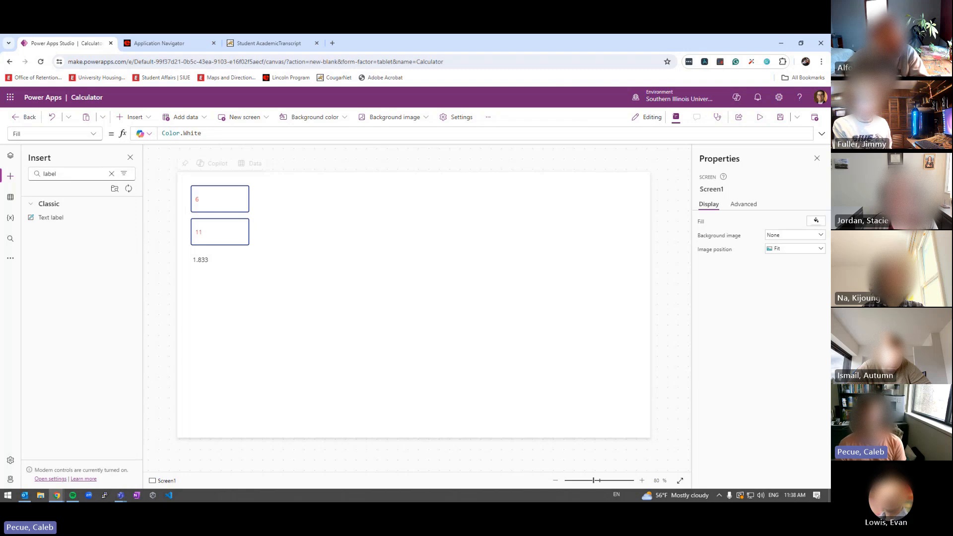
# Bring the Teams GPA Calculator back to full view and click through the course name fields
pyautogui.moveTo(829, 43); pyautogui.dragTo(497, 35)
pyautogui.click(320, 222)
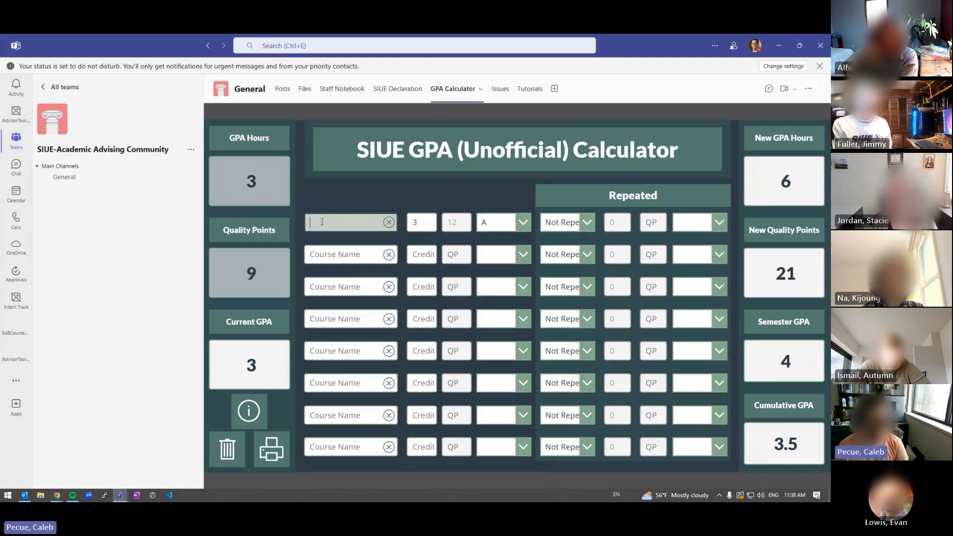
pyautogui.click(321, 253)
pyautogui.click(312, 281)
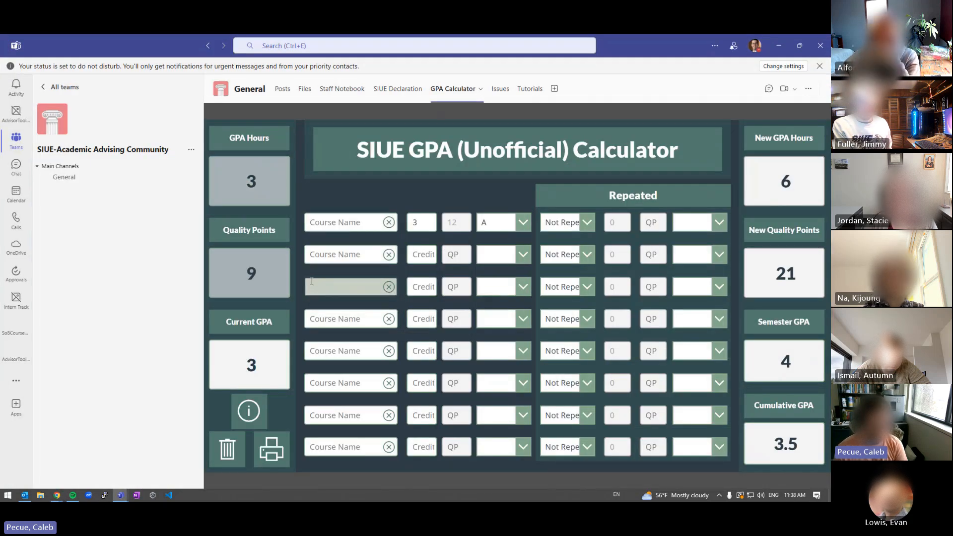
pyautogui.click(317, 318)
pyautogui.click(330, 221)
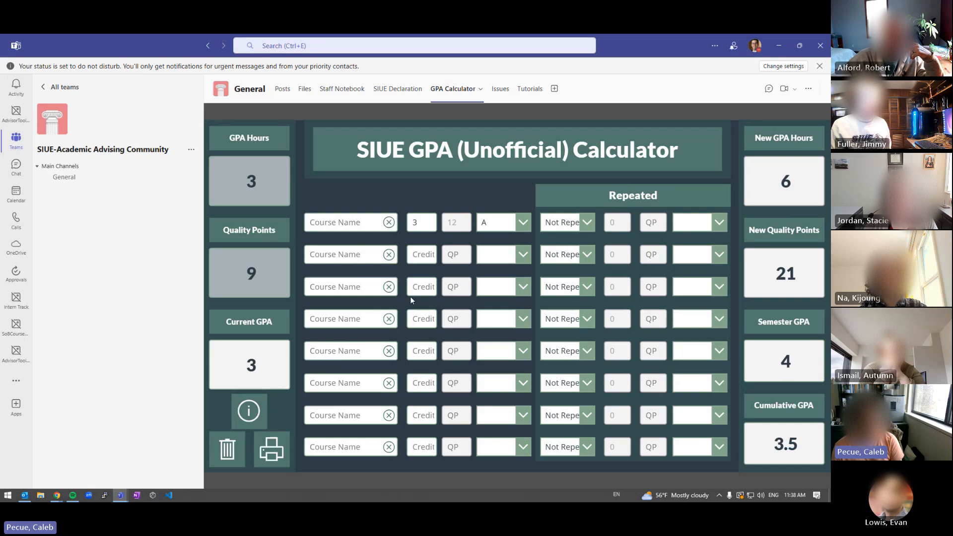
# Enter 15 credits with grade A in row 1 and grade B in row 2, then switch to Power Apps
pyautogui.click(422, 447)
pyautogui.moveTo(421, 224); pyautogui.dragTo(402, 227)
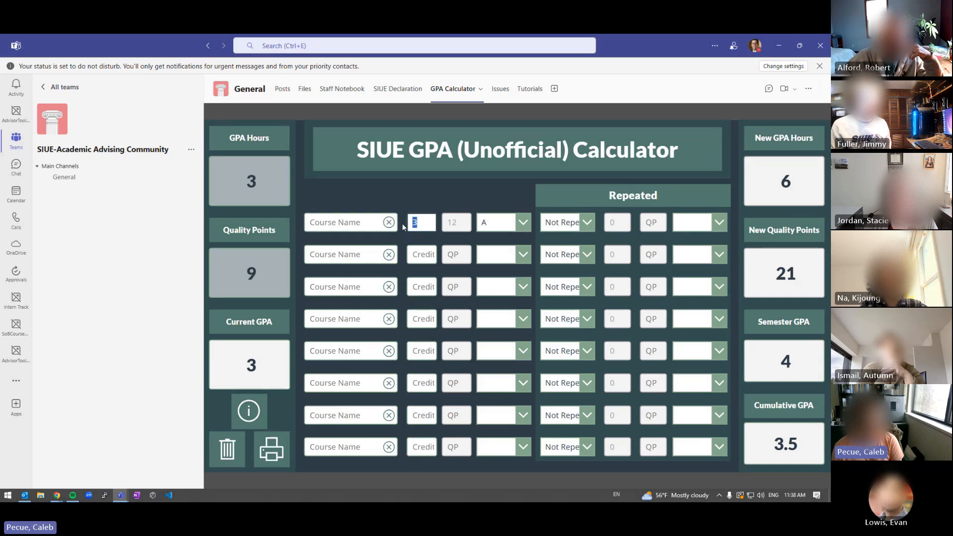
pyautogui.write('15')
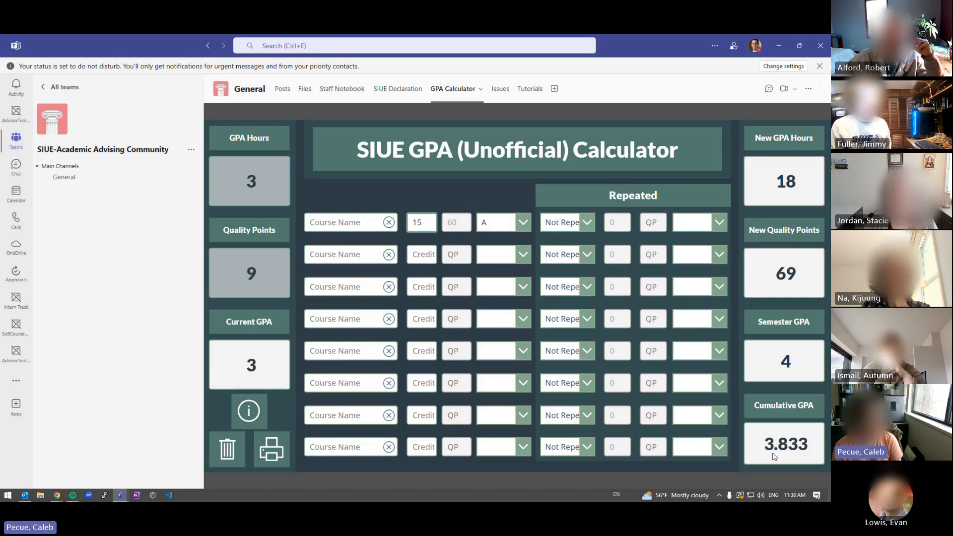
pyautogui.click(491, 223)
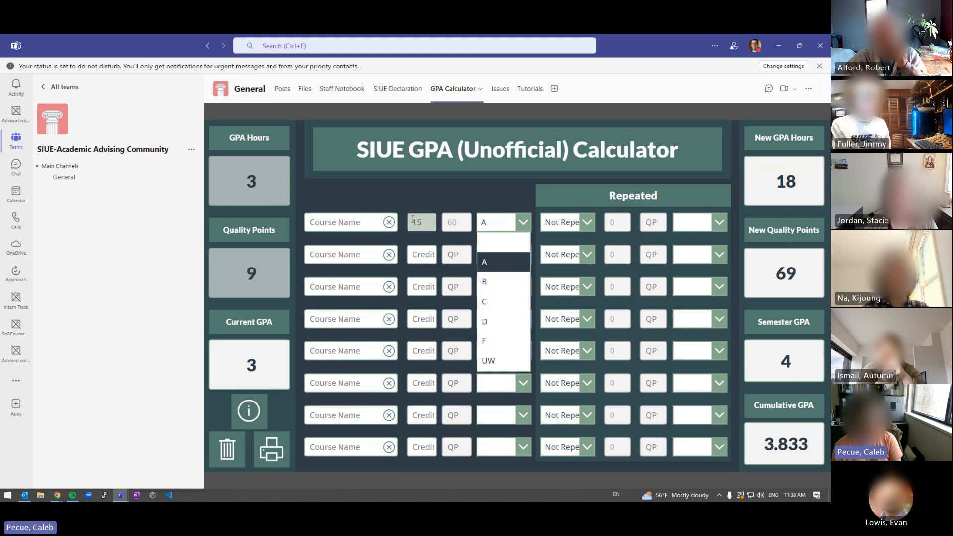
pyautogui.click(481, 260)
pyautogui.click(415, 255)
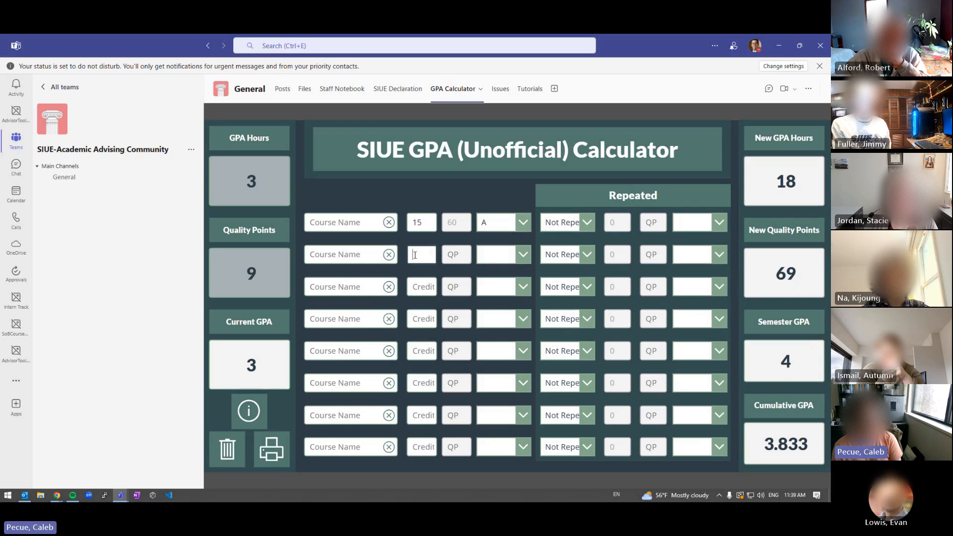
pyautogui.click(498, 254)
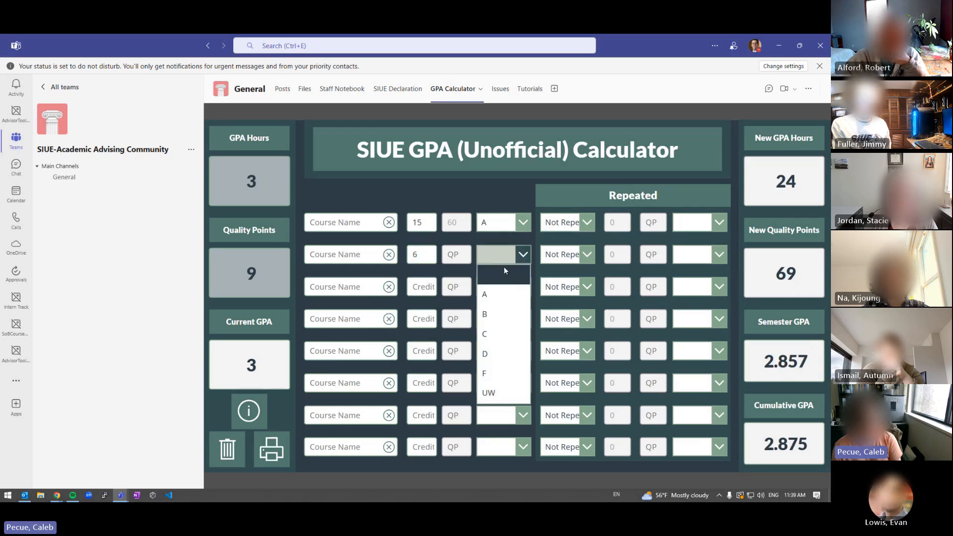
pyautogui.click(499, 309)
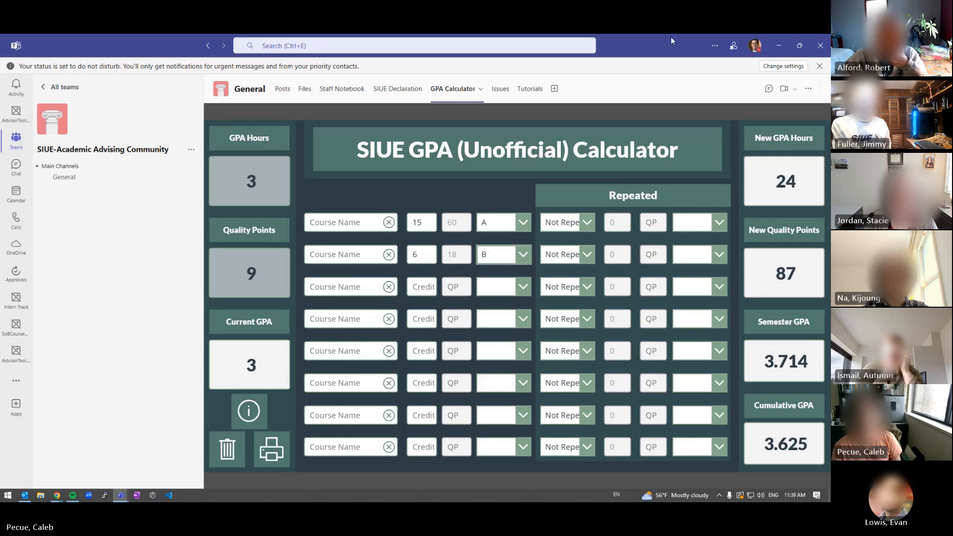
pyautogui.hotkey('alt', 'Tab')
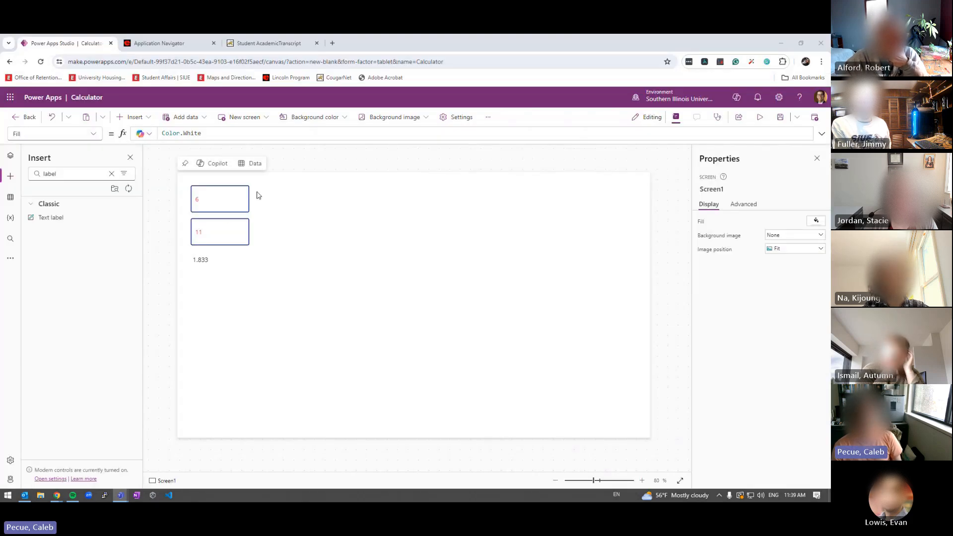
# Duplicate the GPA hours input and place the copy, GPAHoursInput_1, at X 350 beside the original
pyautogui.click(233, 204)
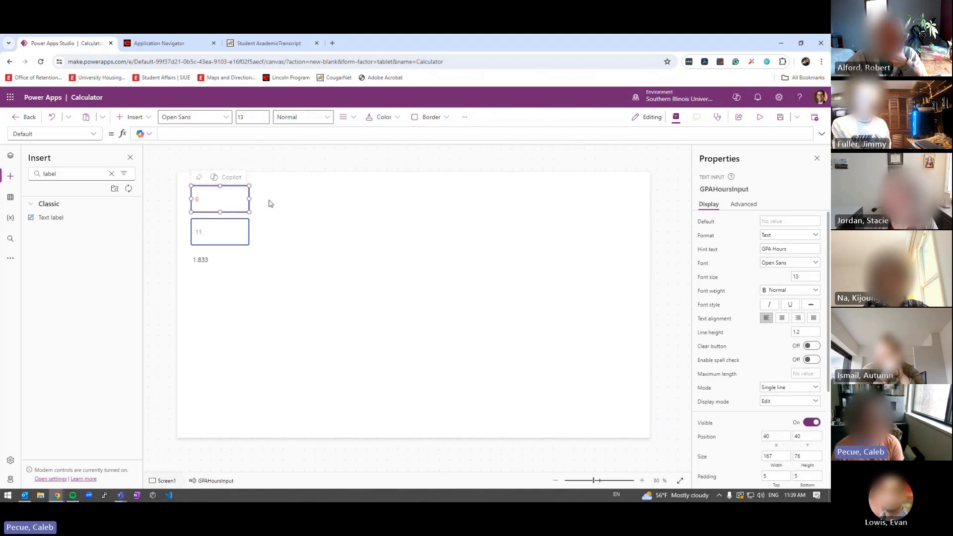
pyautogui.hotkey('ctrl', 'v')
pyautogui.moveTo(234, 208); pyautogui.dragTo(334, 201)
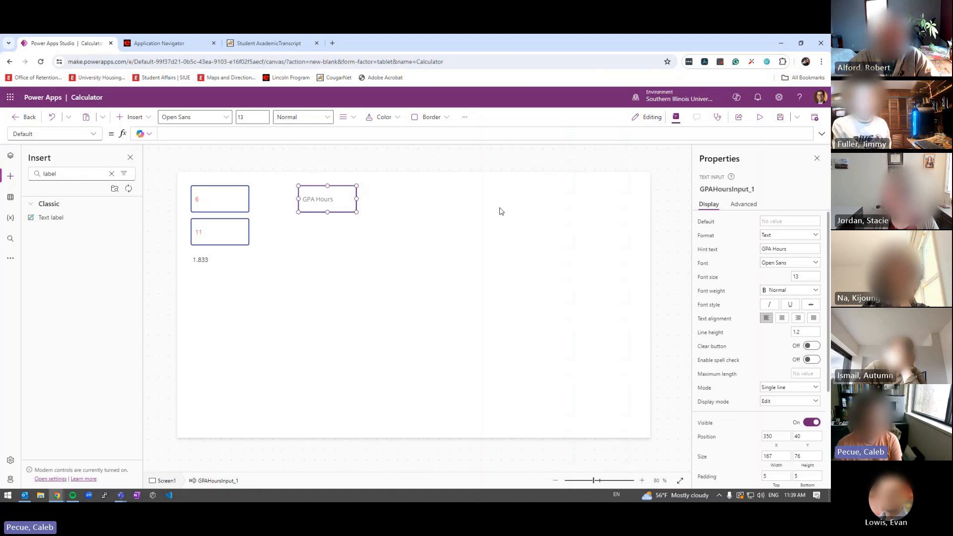
pyautogui.moveTo(759, 190); pyautogui.dragTo(695, 214)
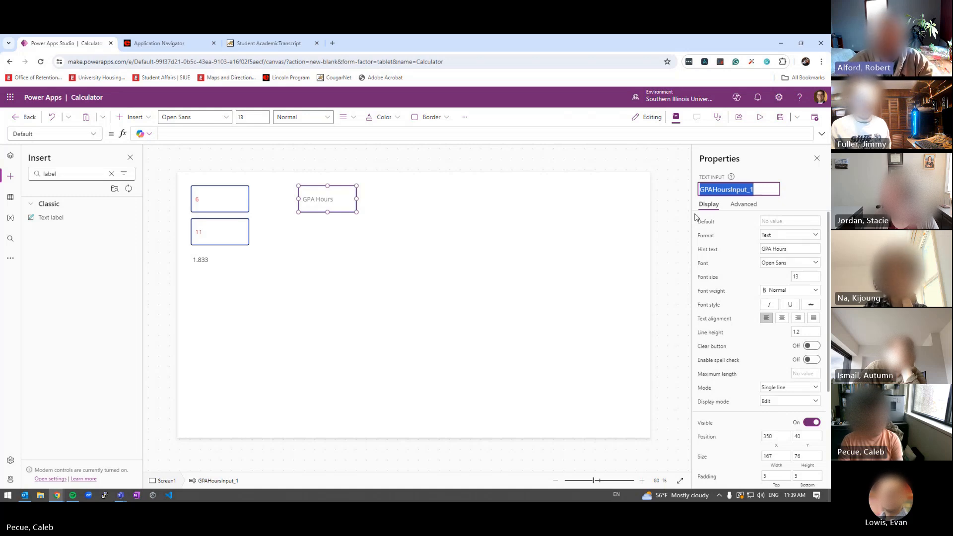
pyautogui.click(293, 196)
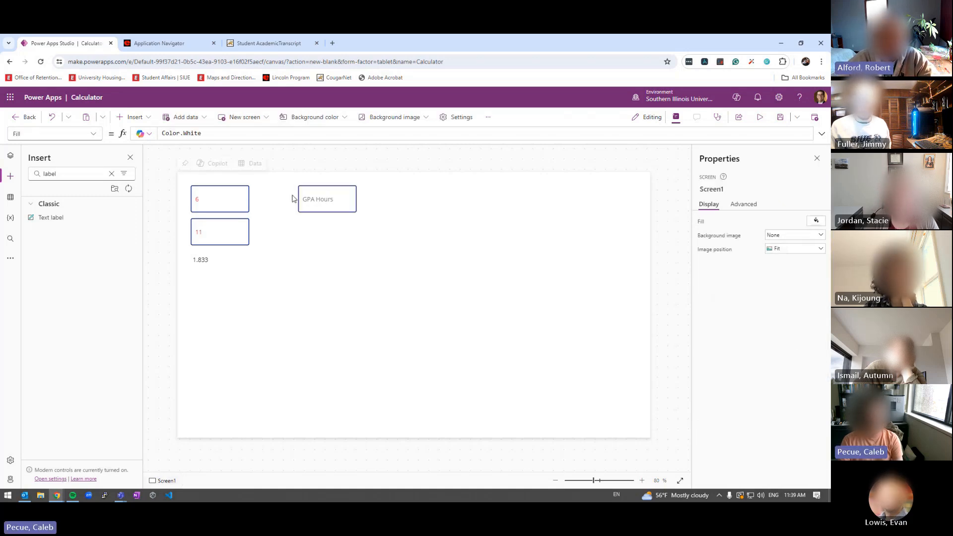
pyautogui.click(239, 193)
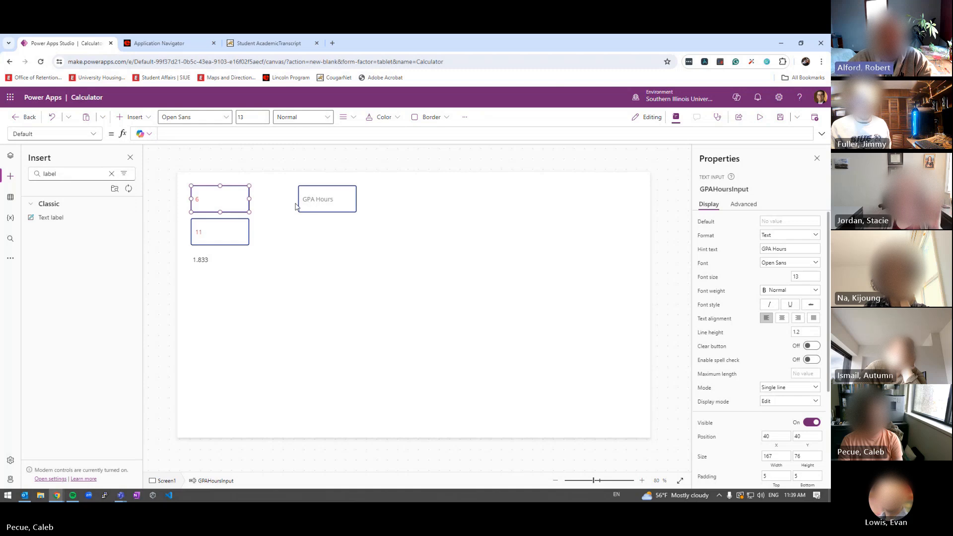
pyautogui.click(318, 201)
pyautogui.click(233, 200)
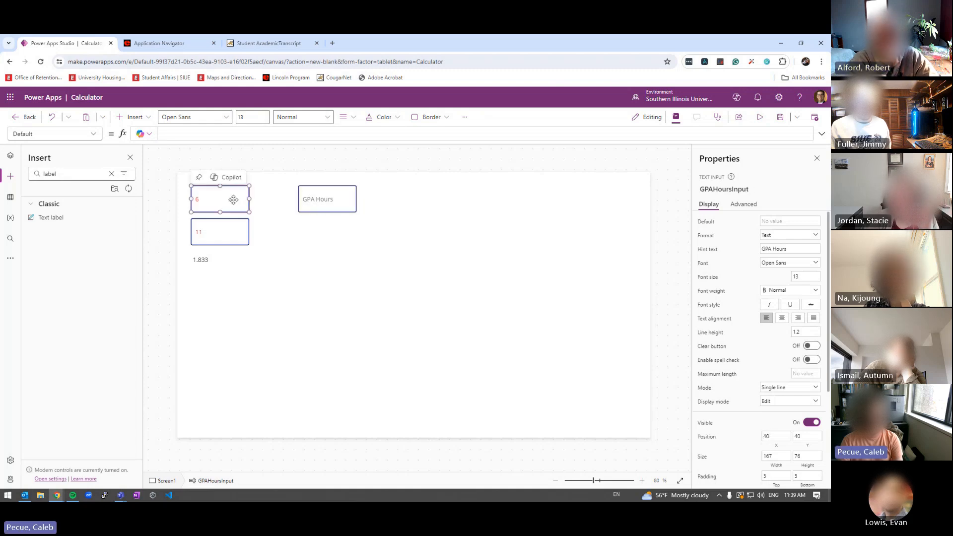
pyautogui.click(332, 201)
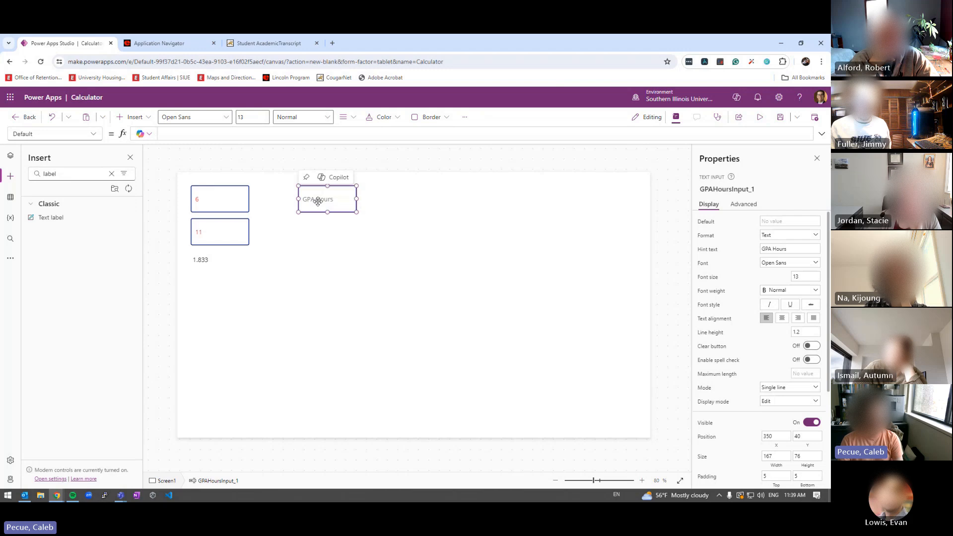
# Search the controls for 'input', insert a modern text input, then delete it
pyautogui.click(112, 174)
pyautogui.write('inpu')
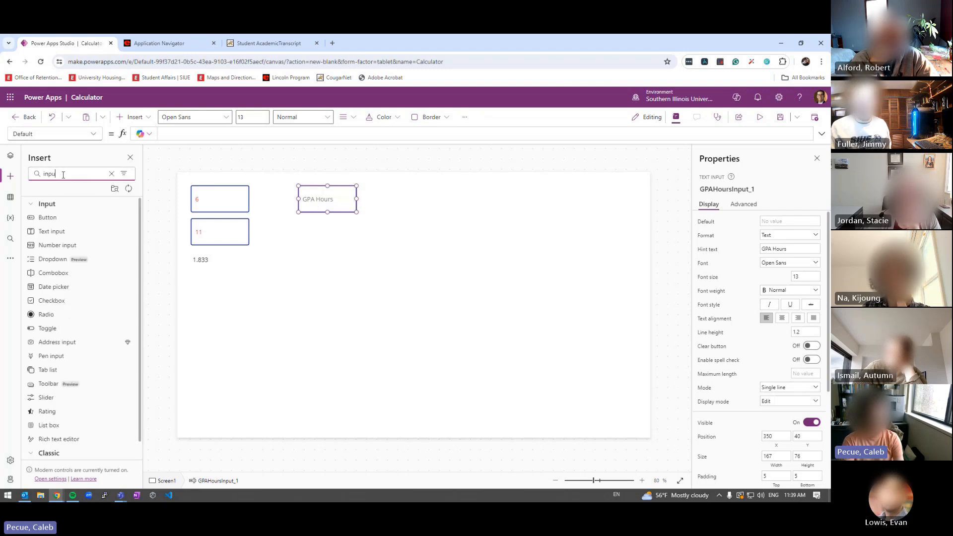
pyautogui.write('t')
pyautogui.click(45, 232)
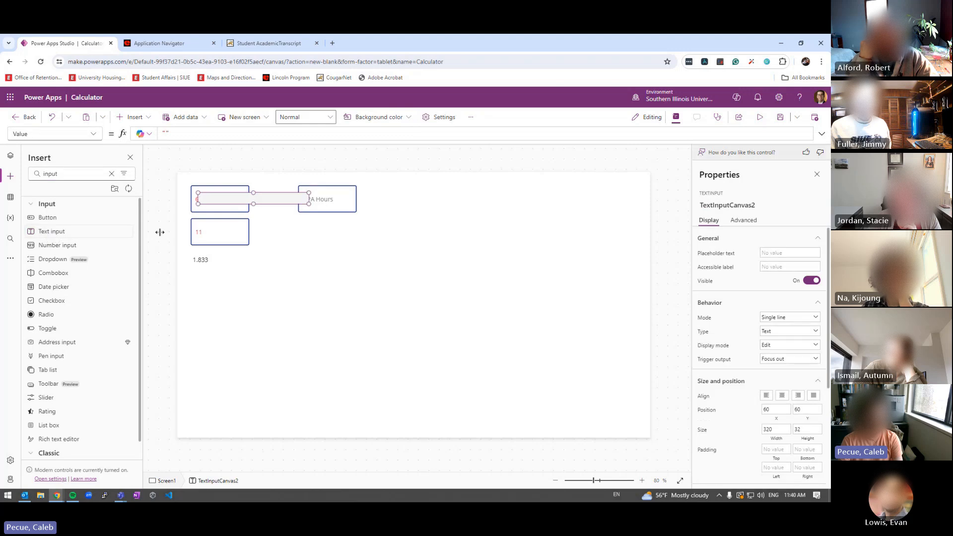
pyautogui.moveTo(213, 196); pyautogui.dragTo(307, 231)
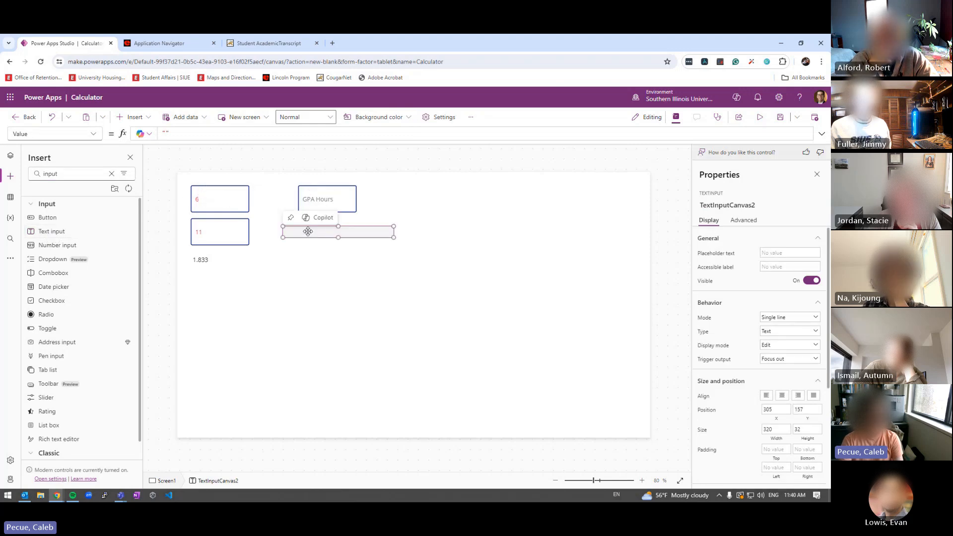
pyautogui.press('Delete')
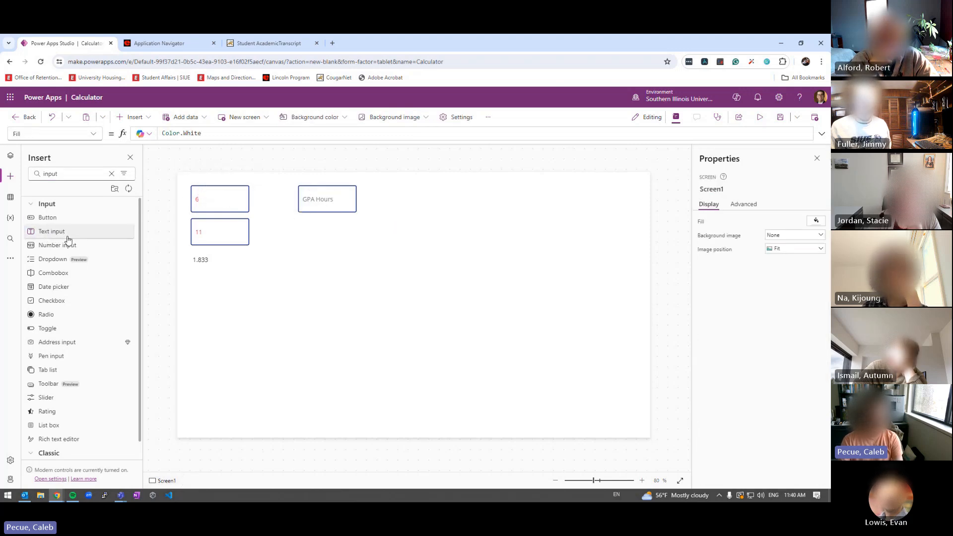
# Switch off Modern controls and themes in Settings > Updates, then insert a classic text input
pyautogui.click(464, 118)
pyautogui.scroll(-5, 416, 209)
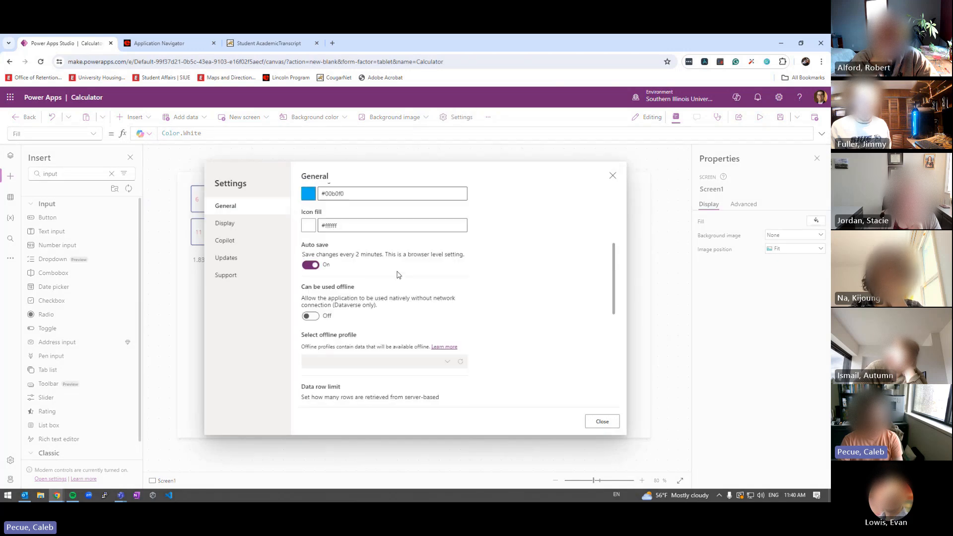
pyautogui.click(246, 276)
pyautogui.click(254, 260)
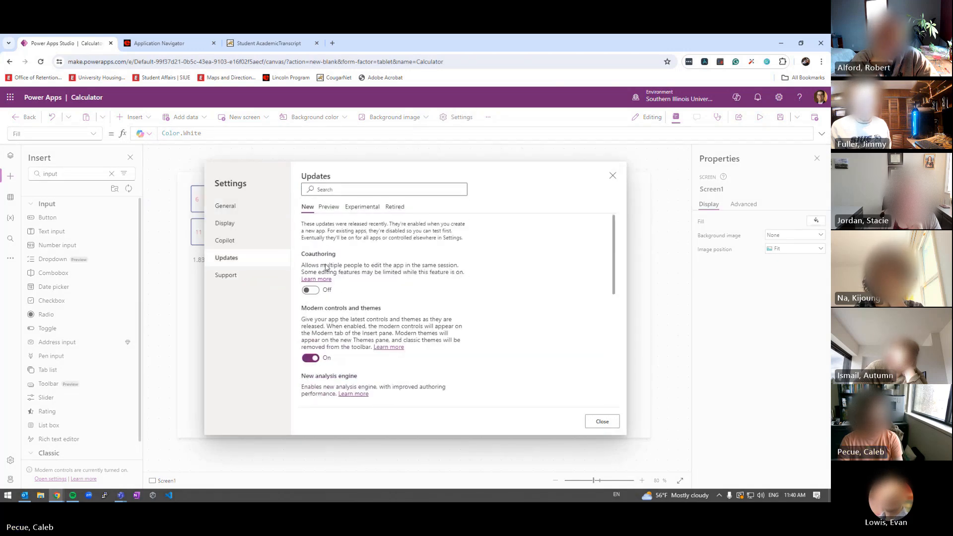
pyautogui.click(311, 358)
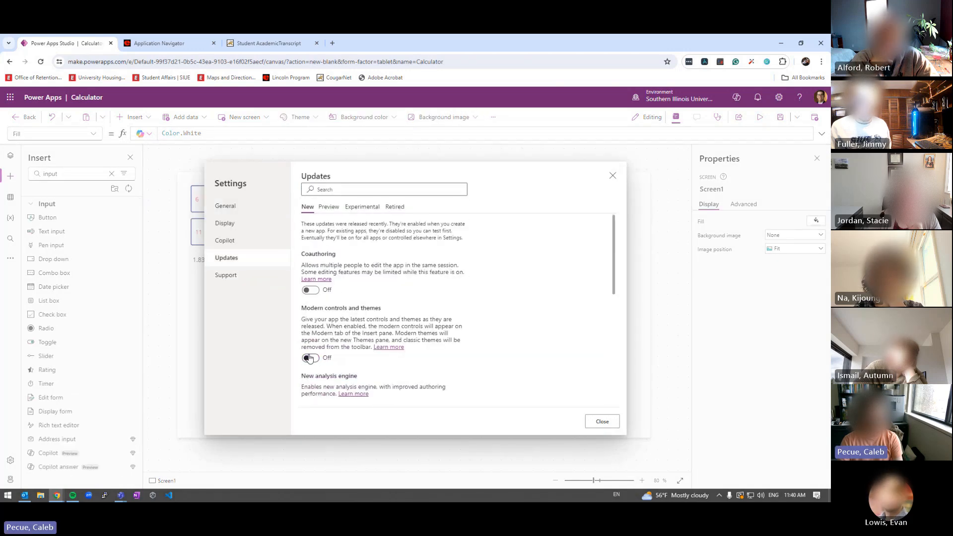
pyautogui.click(602, 422)
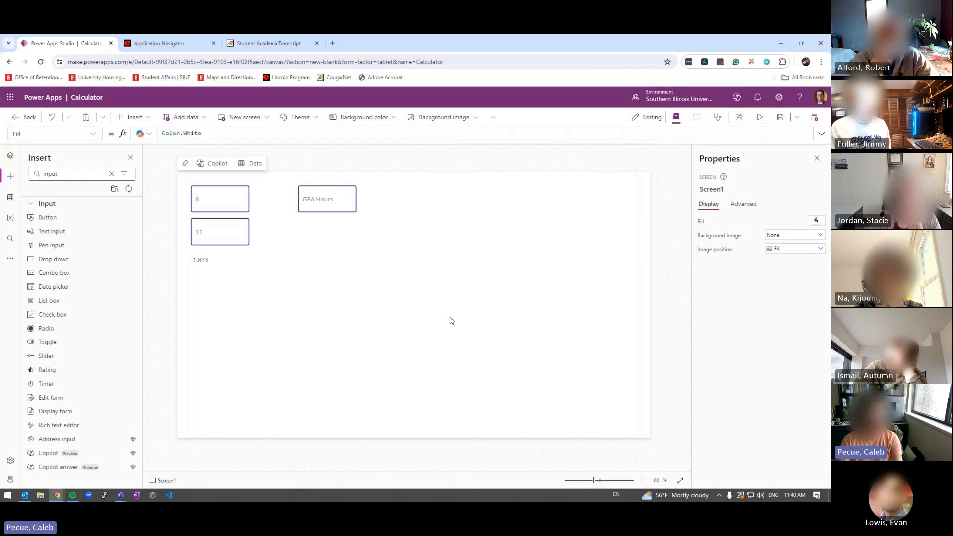
pyautogui.click(62, 231)
pyautogui.moveTo(215, 196); pyautogui.dragTo(289, 228)
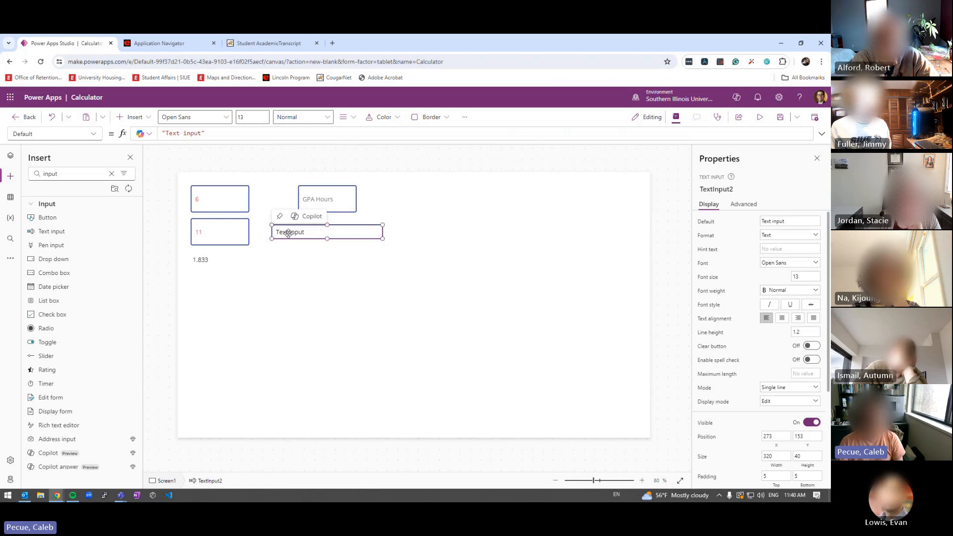
pyautogui.click(318, 199)
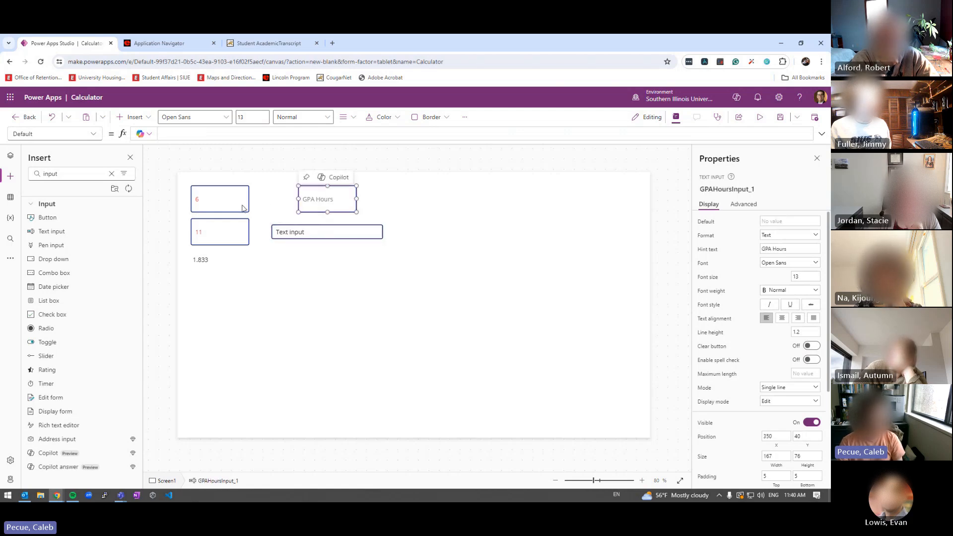
pyautogui.click(288, 237)
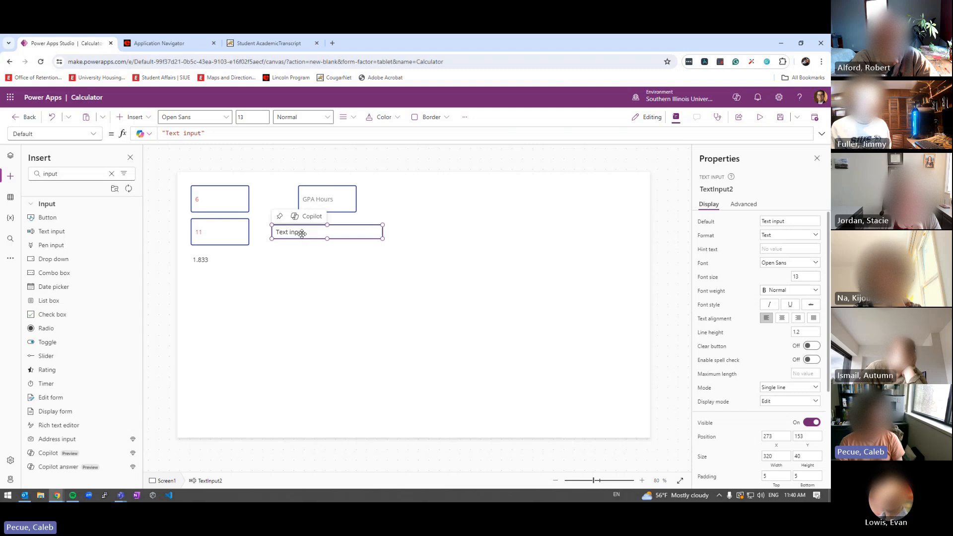
pyautogui.press('Delete')
pyautogui.click(305, 208)
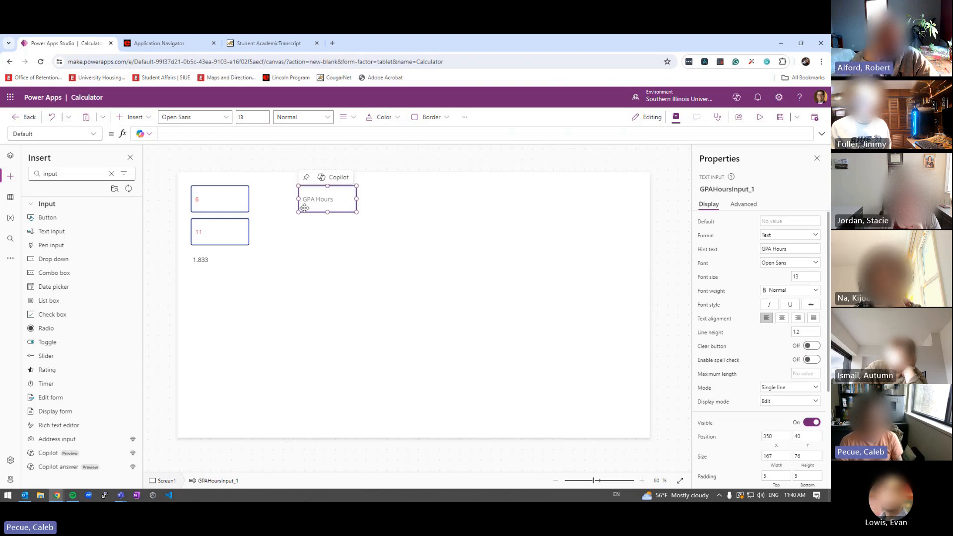
pyautogui.scroll(-3, 744, 377)
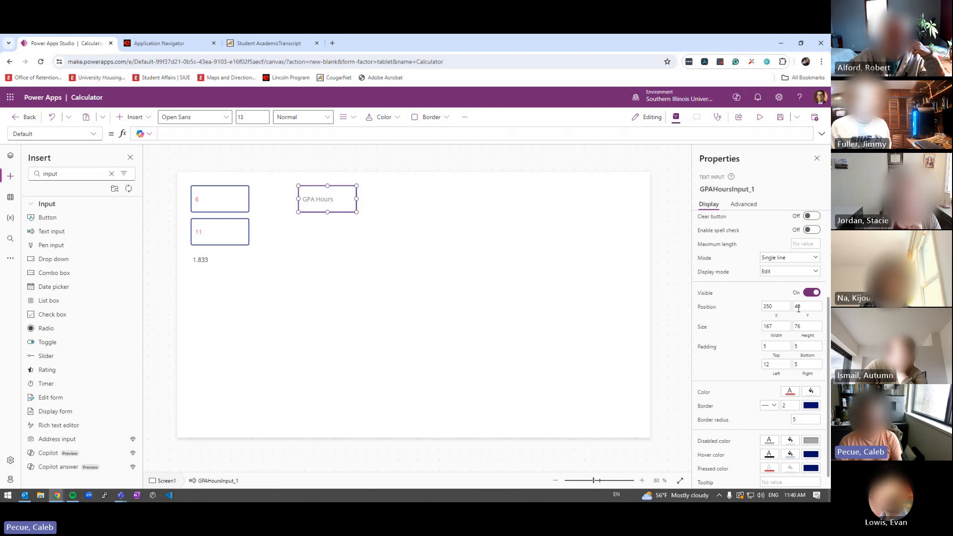
pyautogui.scroll(1, 794, 307)
pyautogui.scroll(3, 793, 307)
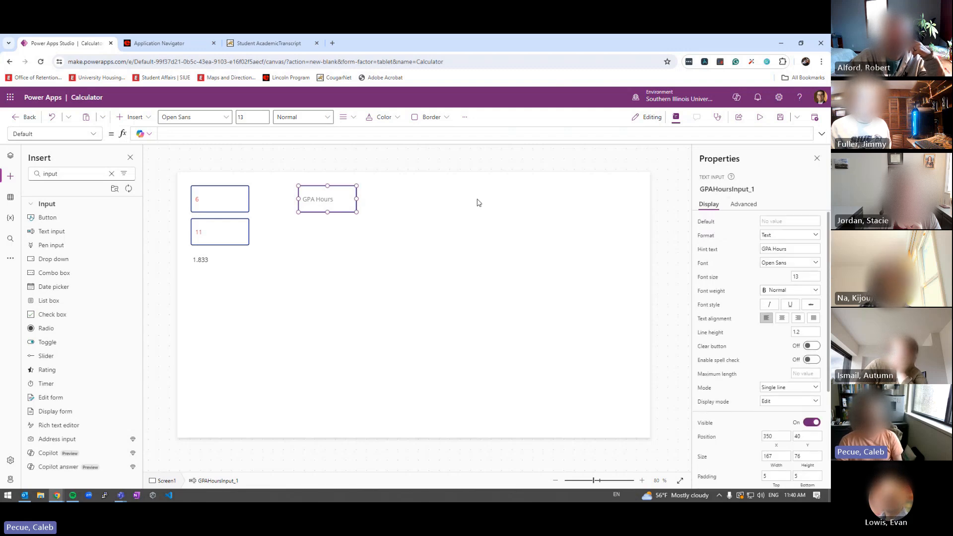
# Rename the text input to cGPA1
pyautogui.click(706, 188)
pyautogui.write('c')
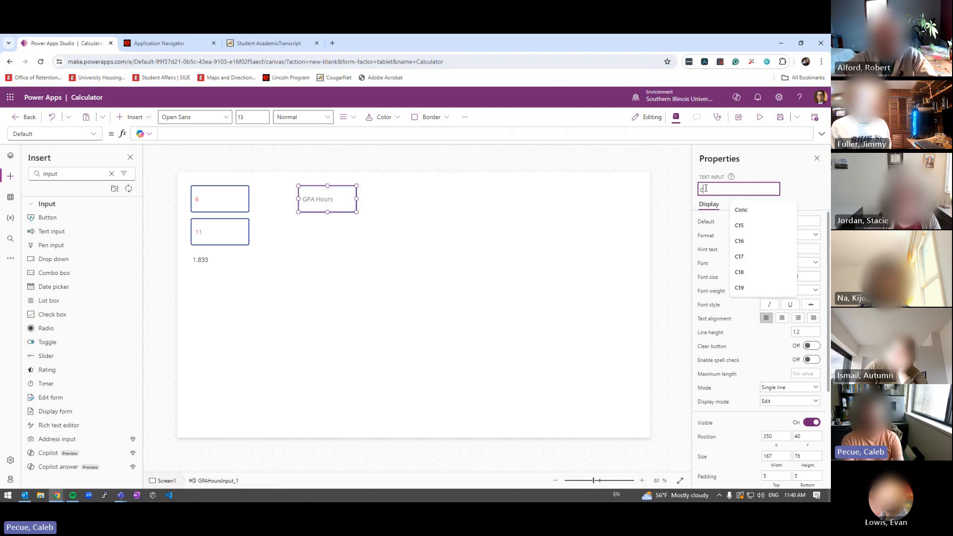
pyautogui.write('1')
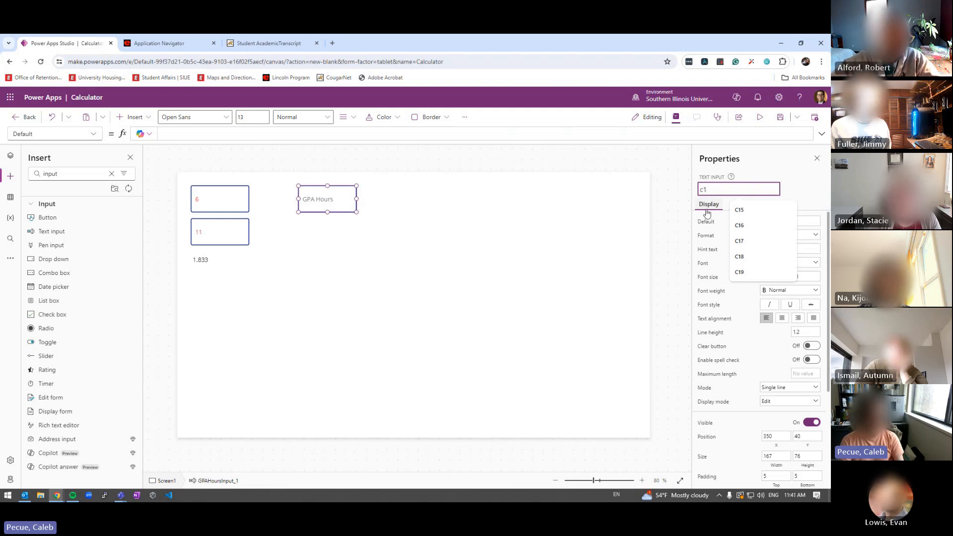
pyautogui.write('g1')
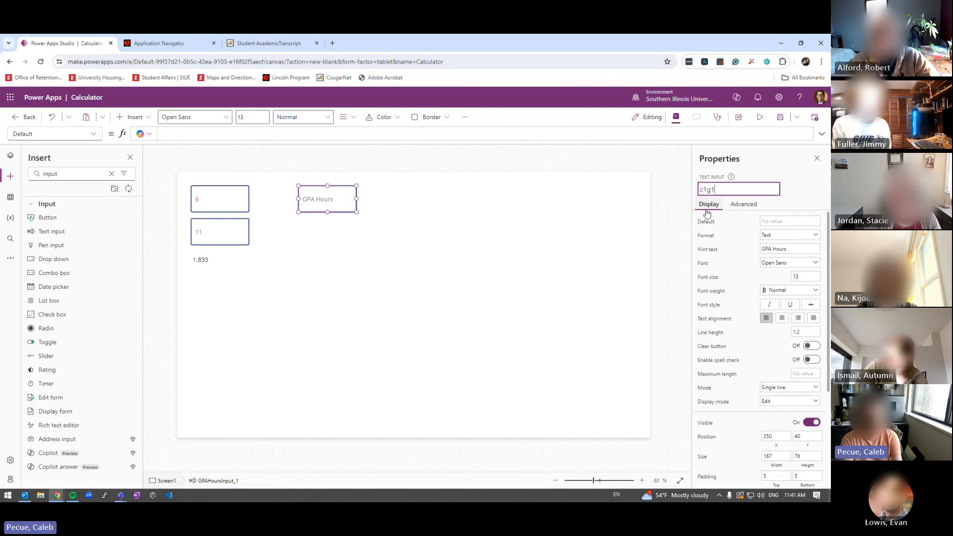
pyautogui.press('BackSpace')
pyautogui.press('BackSpace')
pyautogui.press('BackSpace')
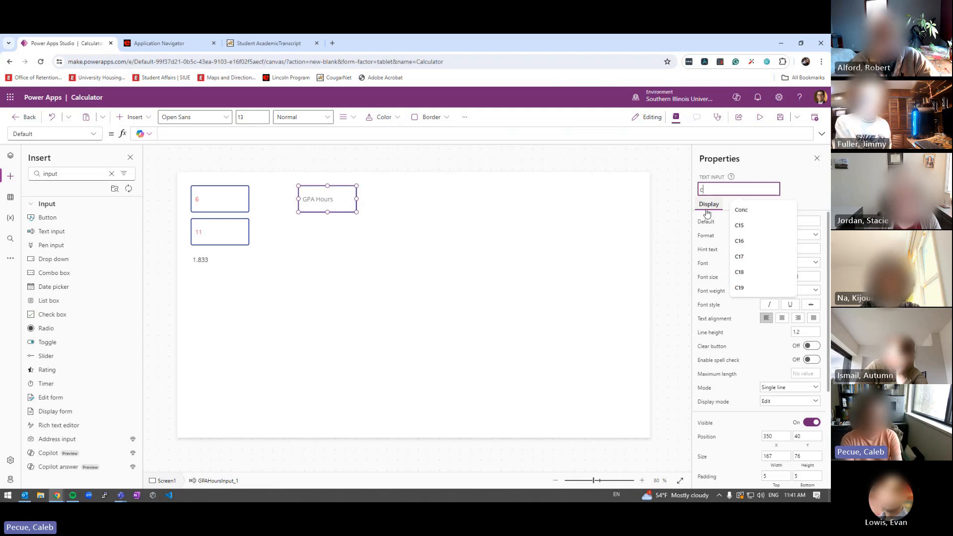
pyautogui.write('GPA1')
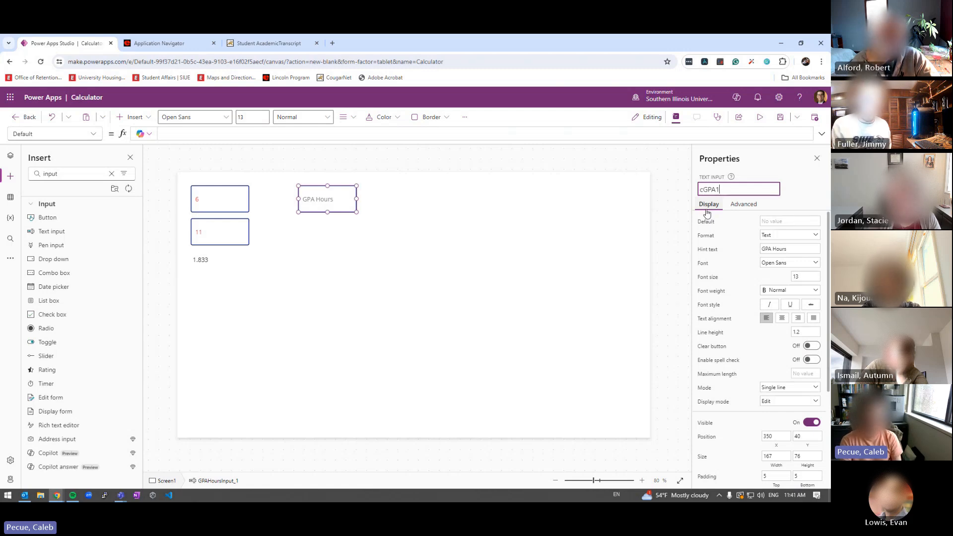
pyautogui.press('Return')
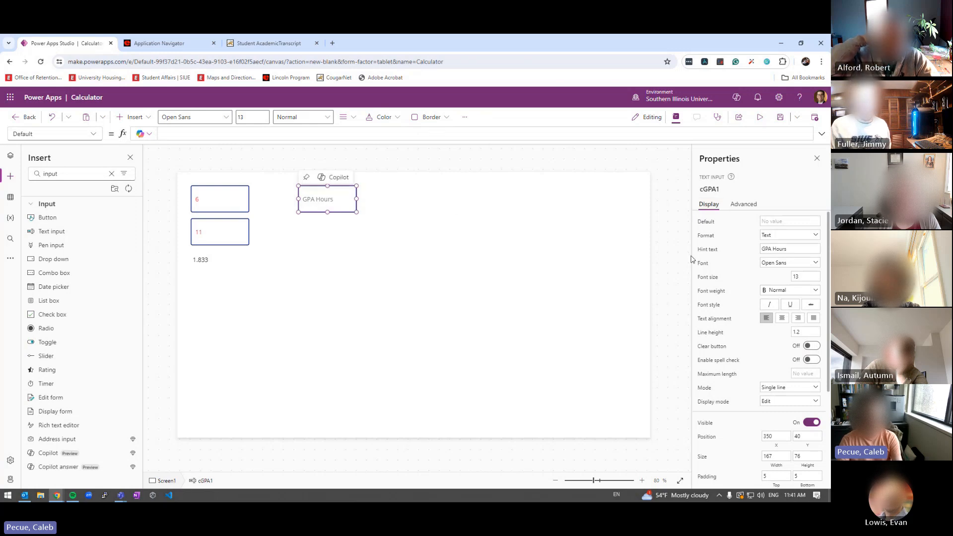
# Change the input's hint text from GPA Hours to Credit Hours
pyautogui.moveTo(784, 248); pyautogui.dragTo(729, 251)
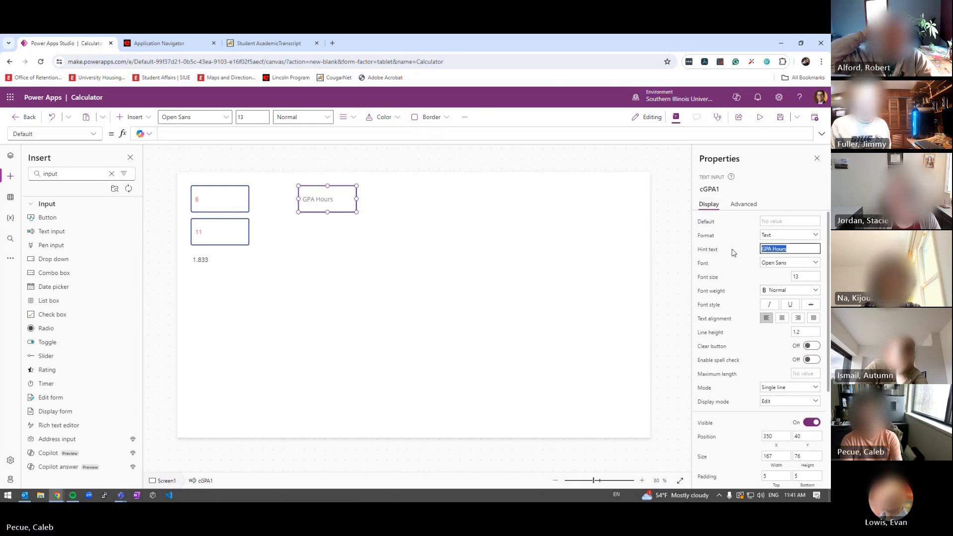
pyautogui.write('Credit')
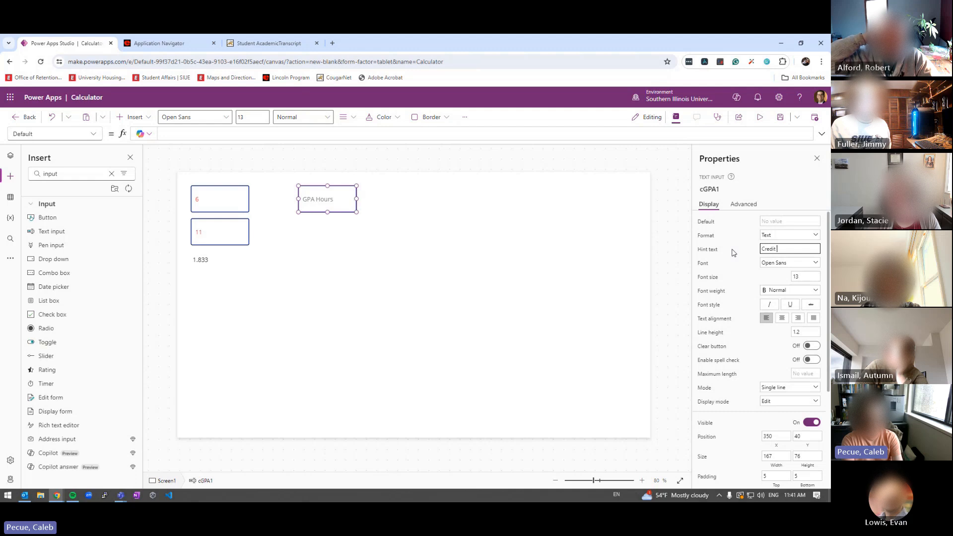
pyautogui.write(' Hours')
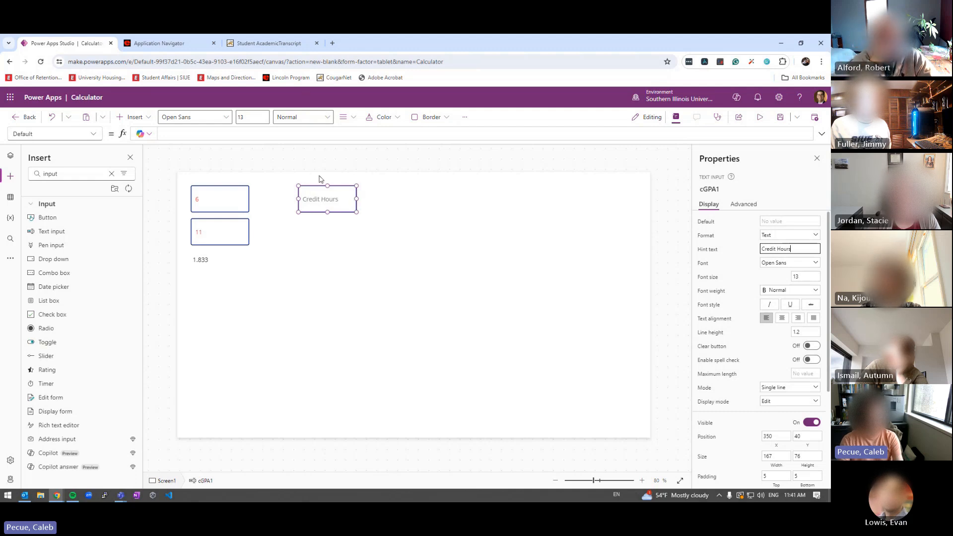
pyautogui.click(315, 197)
# Paste a copy of the Credit Hours input below the original and rename it cGPA2
pyautogui.hotkey('ctrl', 'c')
pyautogui.hotkey('ctrl', 'v')
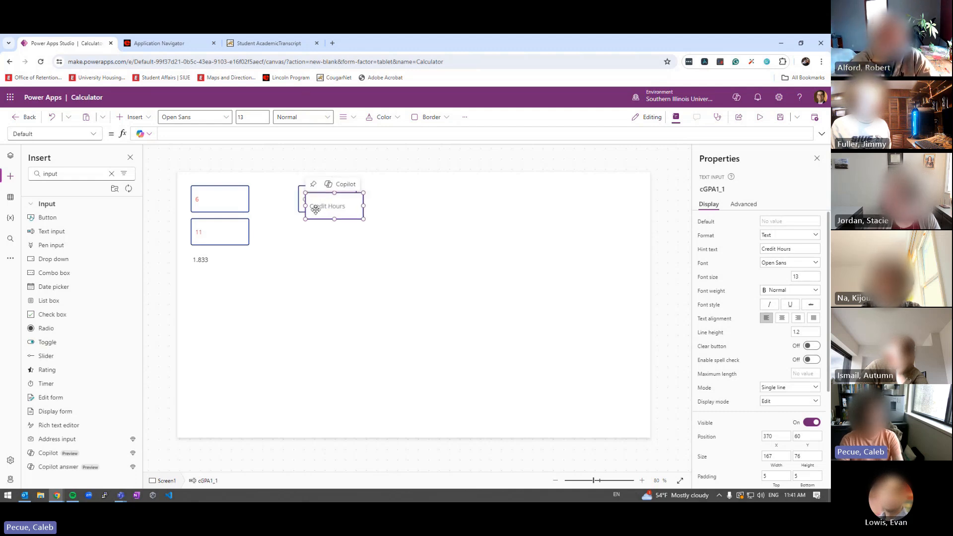
pyautogui.moveTo(316, 210); pyautogui.dragTo(314, 233)
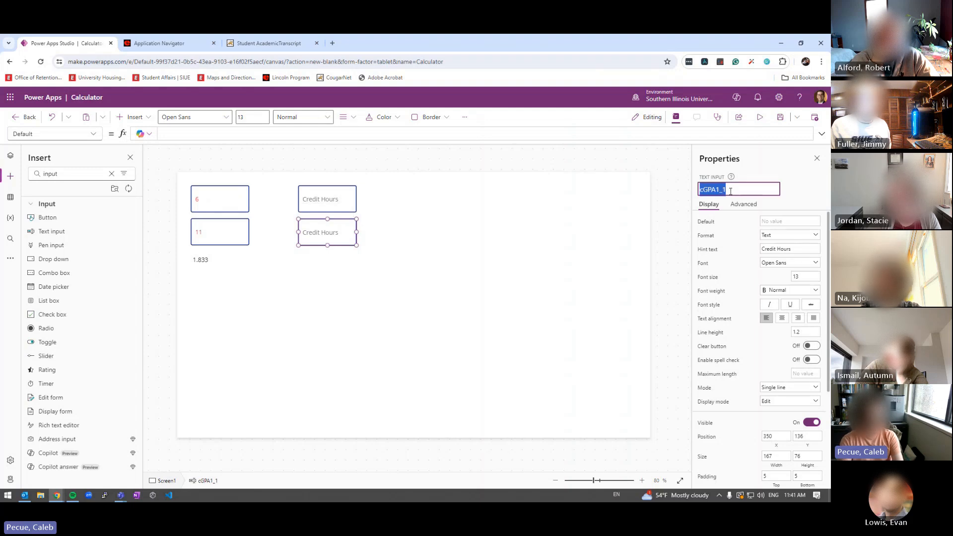
pyautogui.click(731, 192)
pyautogui.press('BackSpace')
pyautogui.press('BackSpace')
pyautogui.press('Return')
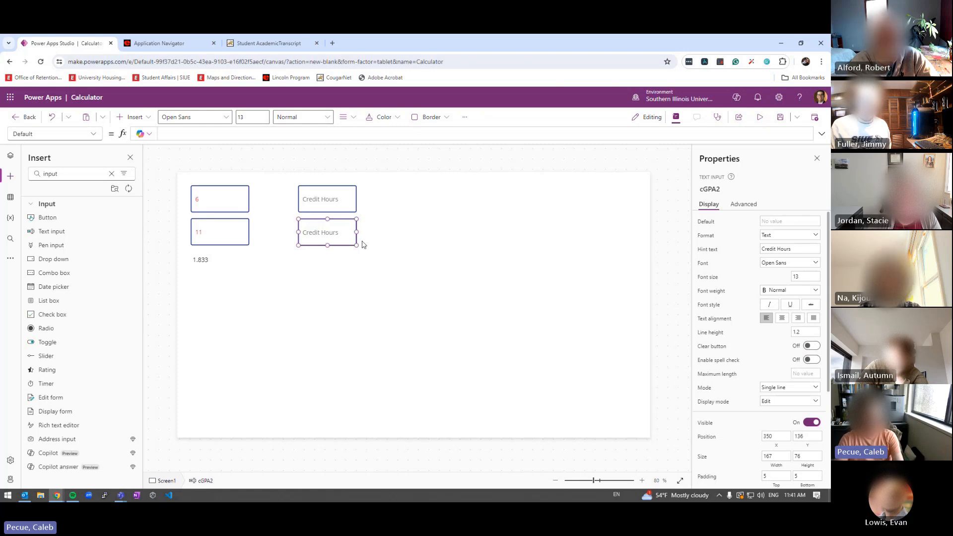
# Paste more Credit Hours copies and drag them down into a vertical column
pyautogui.moveTo(320, 230); pyautogui.dragTo(326, 304)
pyautogui.hotkey('ctrl', 'v')
pyautogui.hotkey('ctrl', 'v')
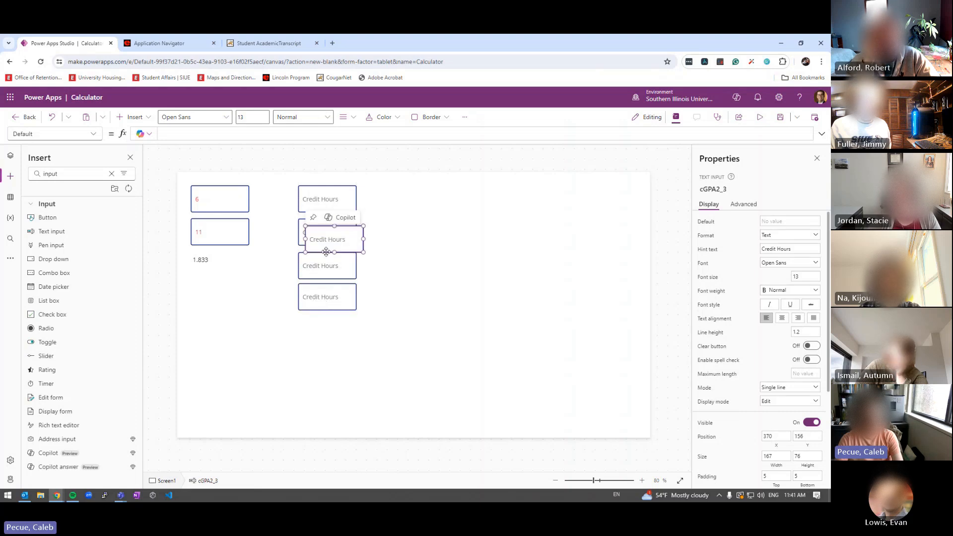
pyautogui.moveTo(326, 251); pyautogui.dragTo(316, 366)
pyautogui.hotkey('ctrl', 'v')
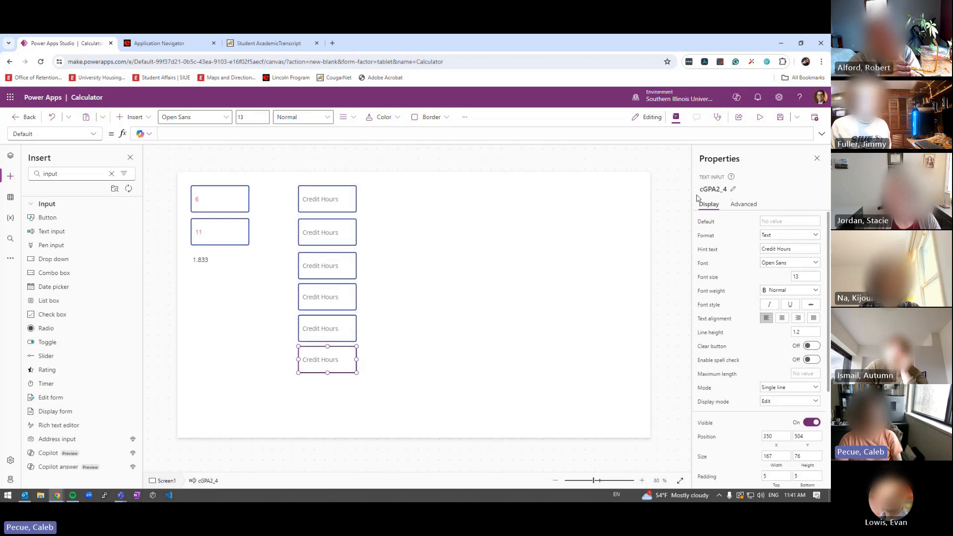
# Start renaming the third Credit Hours box, then cancel the edit
pyautogui.click(341, 268)
pyautogui.click(714, 191)
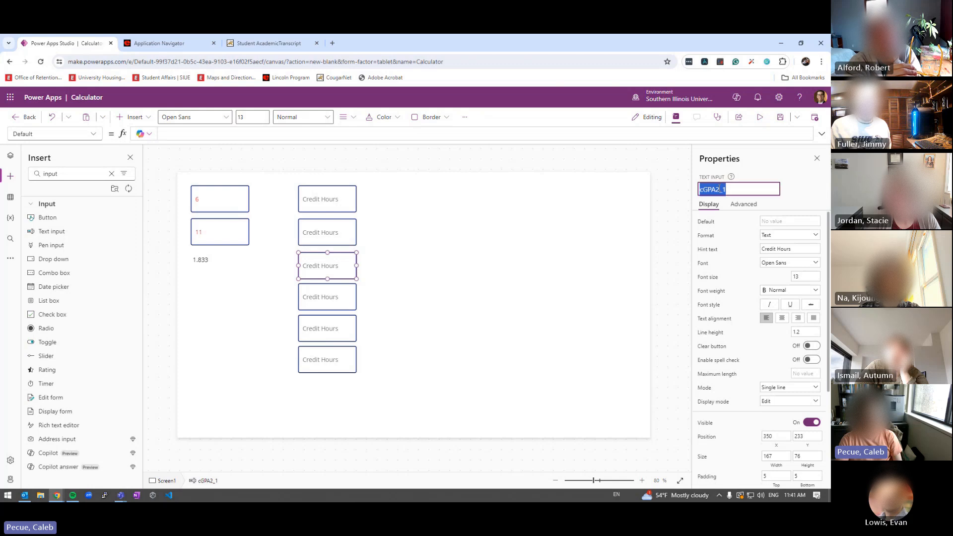
pyautogui.click(734, 193)
pyautogui.write('0')
pyautogui.press('BackSpace')
pyautogui.press('BackSpace')
pyautogui.press('BackSpace')
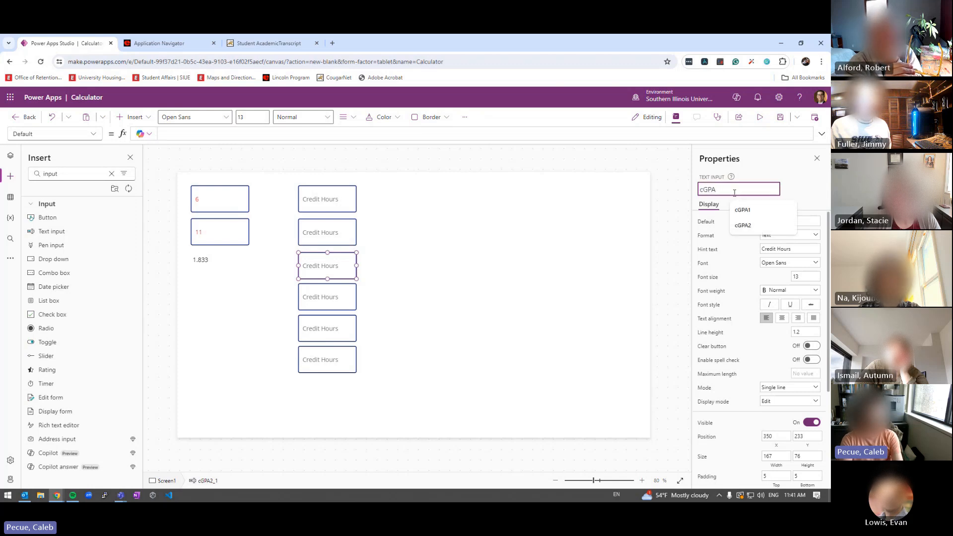
pyautogui.press('Escape')
# Rename the fourth Credit Hours box to cGPA4
pyautogui.click(309, 305)
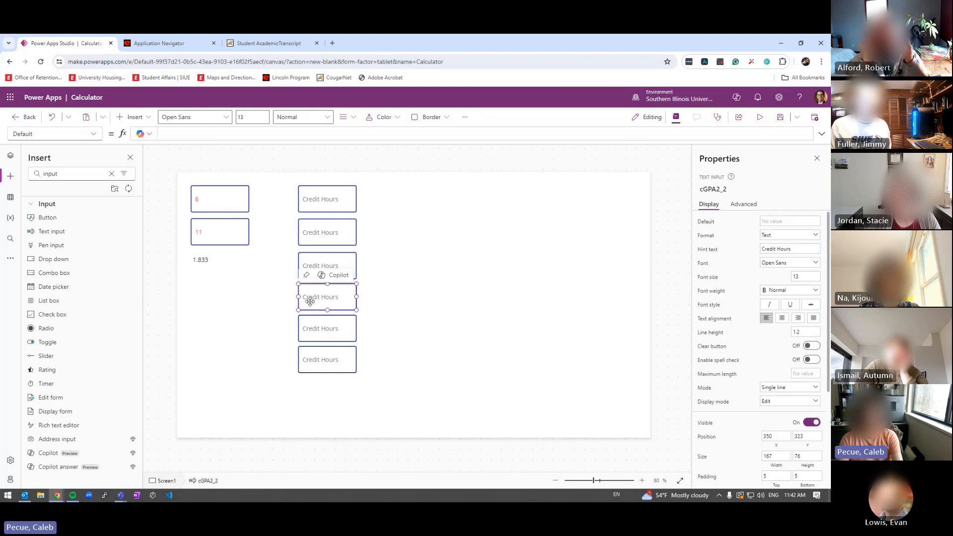
pyautogui.click(741, 189)
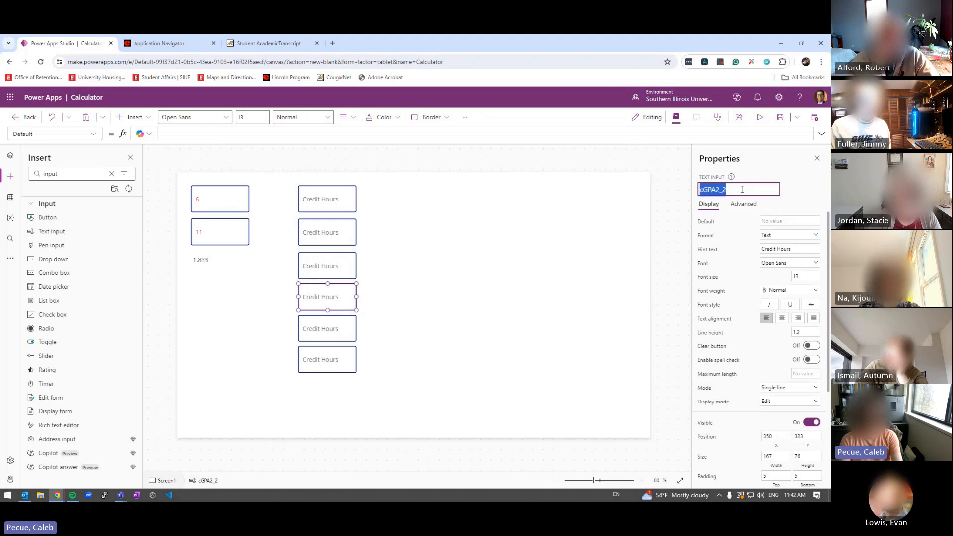
pyautogui.click(741, 189)
pyautogui.press('BackSpace')
pyautogui.press('BackSpace')
pyautogui.press('BackSpace')
pyautogui.write('4')
pyautogui.press('Return')
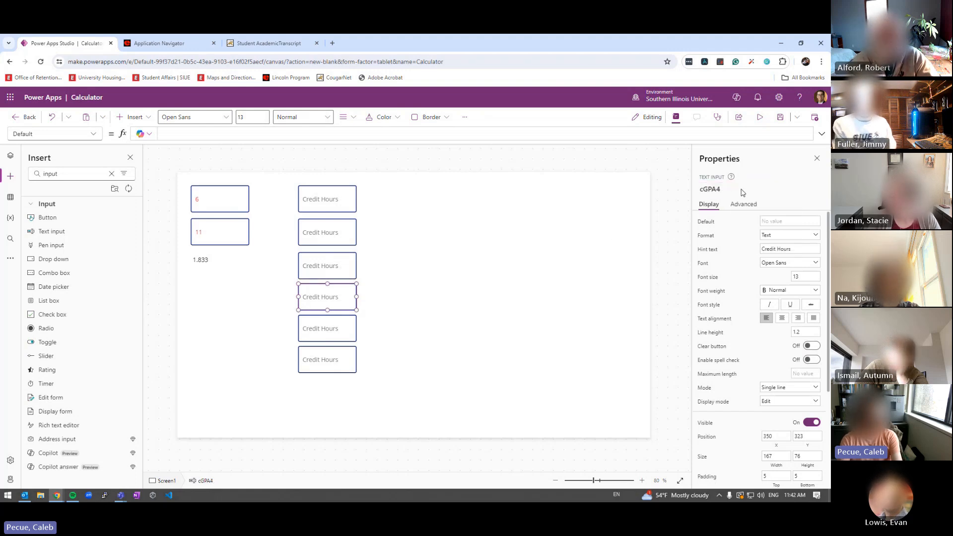
# Remove the _3 suffix from the fifth Credit Hours box's name
pyautogui.click(325, 328)
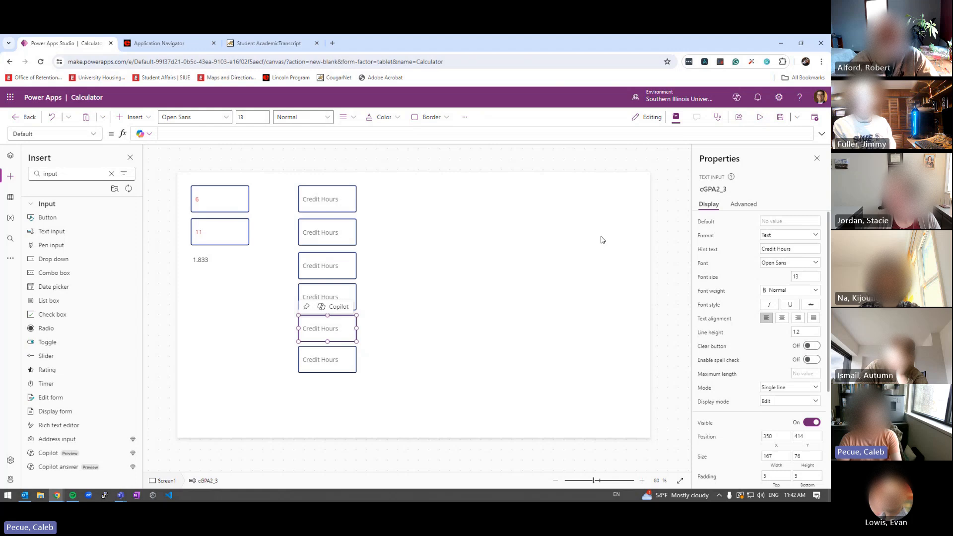
pyautogui.click(723, 189)
pyautogui.click(737, 189)
pyautogui.press('BackSpace')
pyautogui.press('BackSpace')
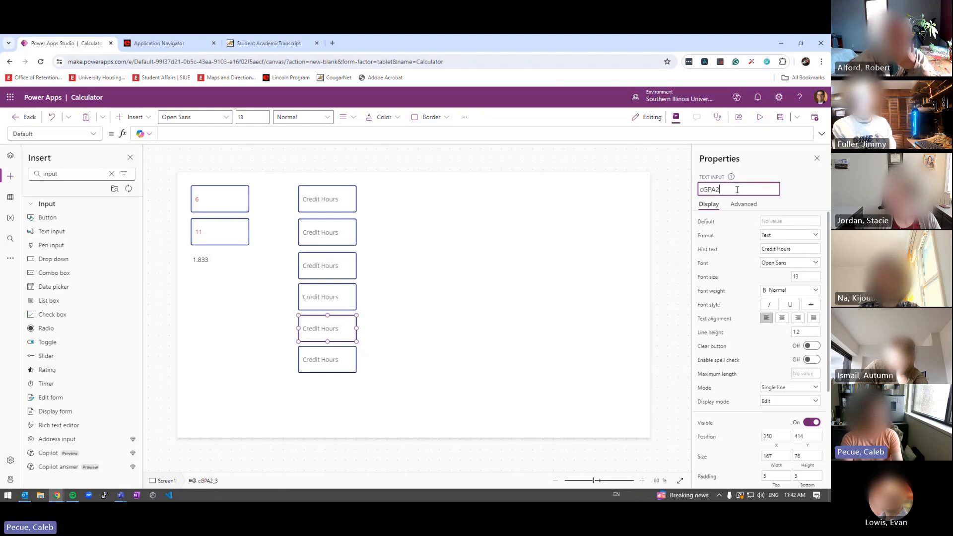
pyautogui.press('Return')
# Rename the sixth box to cGPA6 and nudge it slightly lower in the column
pyautogui.click(321, 353)
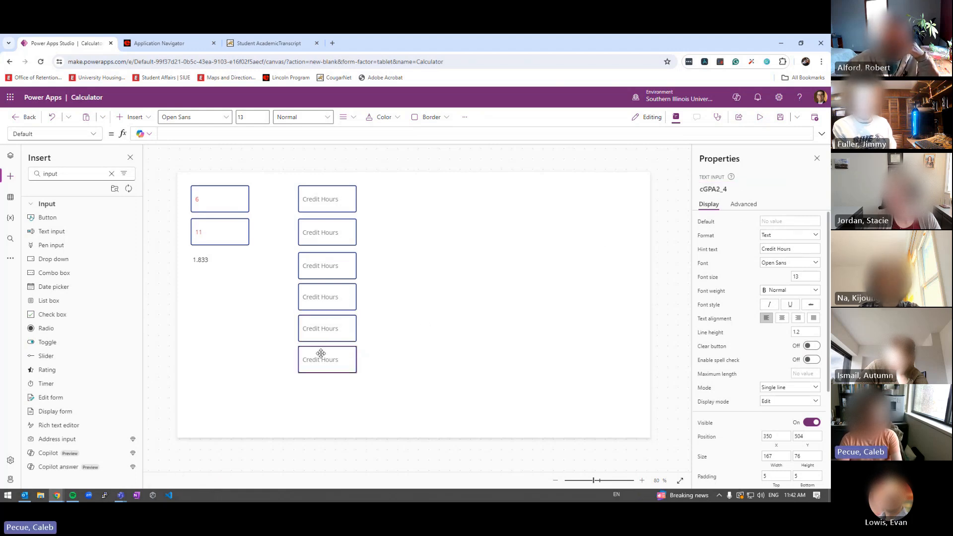
pyautogui.click(740, 188)
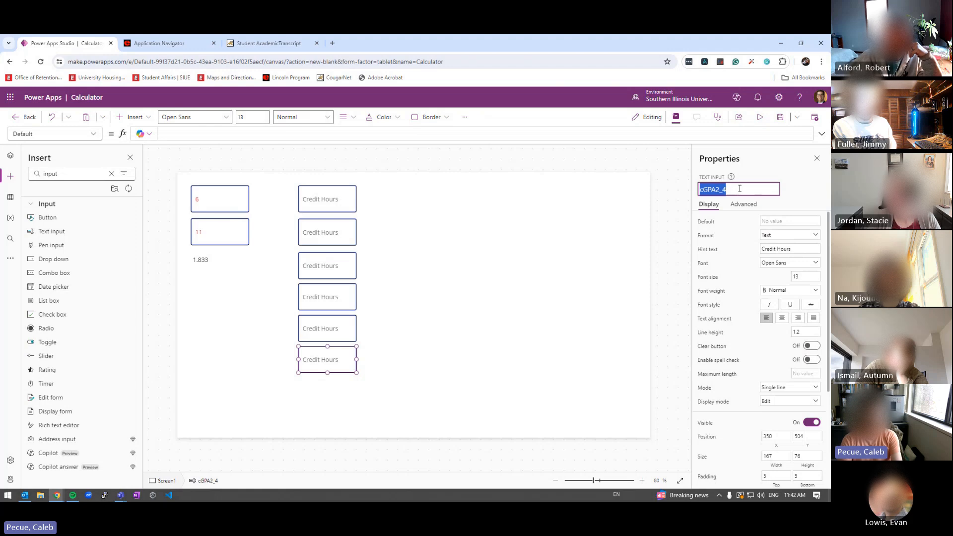
pyautogui.click(740, 188)
pyautogui.press('BackSpace')
pyautogui.press('BackSpace')
pyautogui.press('BackSpace')
pyautogui.write('6')
pyautogui.press('Return')
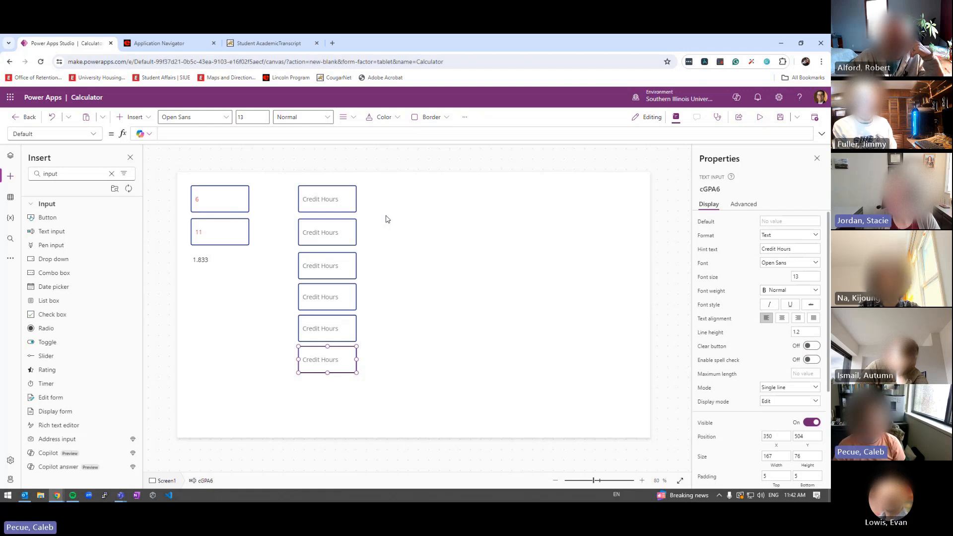
pyautogui.moveTo(331, 349)
pyautogui.mouseDown()
pyautogui.moveTo(352, 361)
pyautogui.moveTo(324, 360)
pyautogui.moveTo(335, 350)
pyautogui.mouseUp()
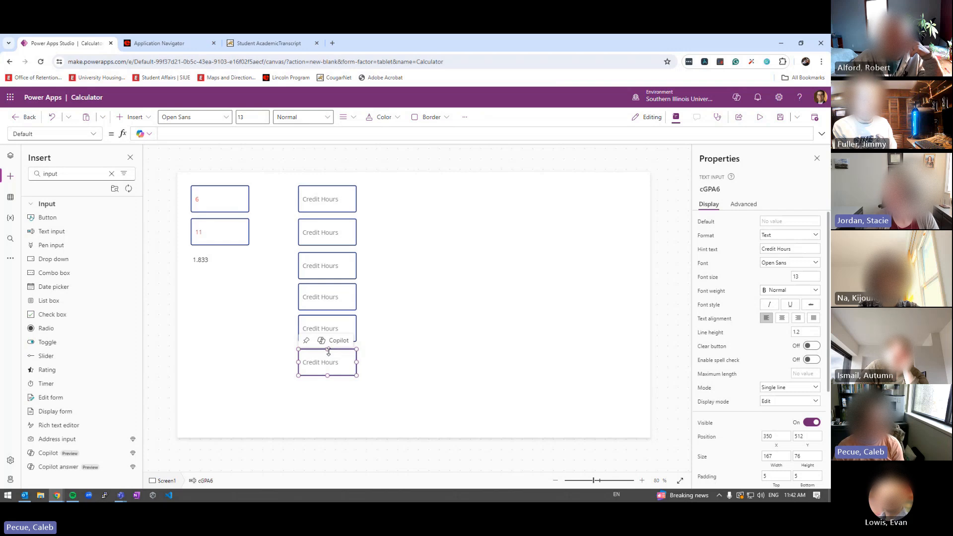
# Select all six Credit Hours inputs and apply Align > Distribute vertically
pyautogui.keyDown('shift'); pyautogui.click(315, 326); pyautogui.keyUp('shift')
pyautogui.keyDown('shift'); pyautogui.click(312, 296); pyautogui.keyUp('shift')
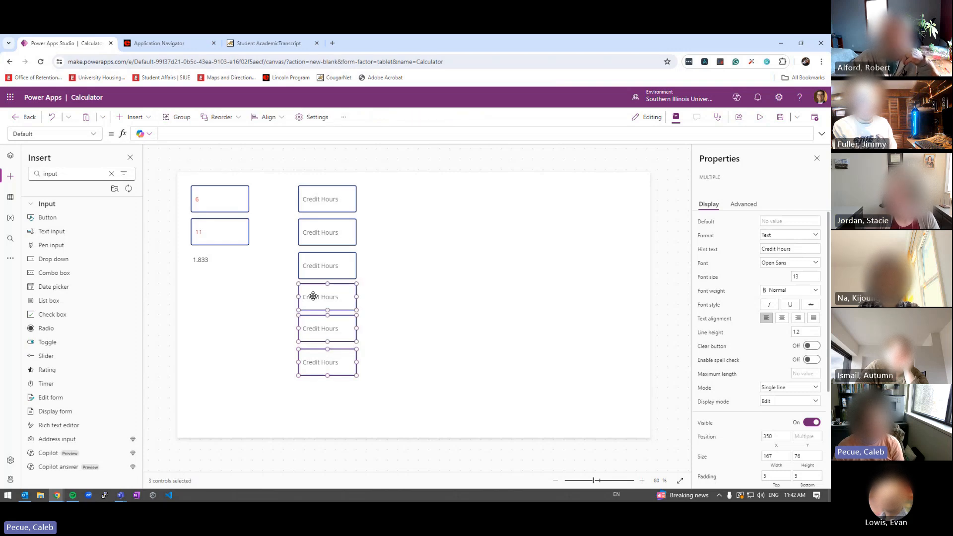
pyautogui.keyDown('shift'); pyautogui.click(319, 266); pyautogui.keyUp('shift')
pyautogui.keyDown('shift'); pyautogui.click(314, 230); pyautogui.keyUp('shift')
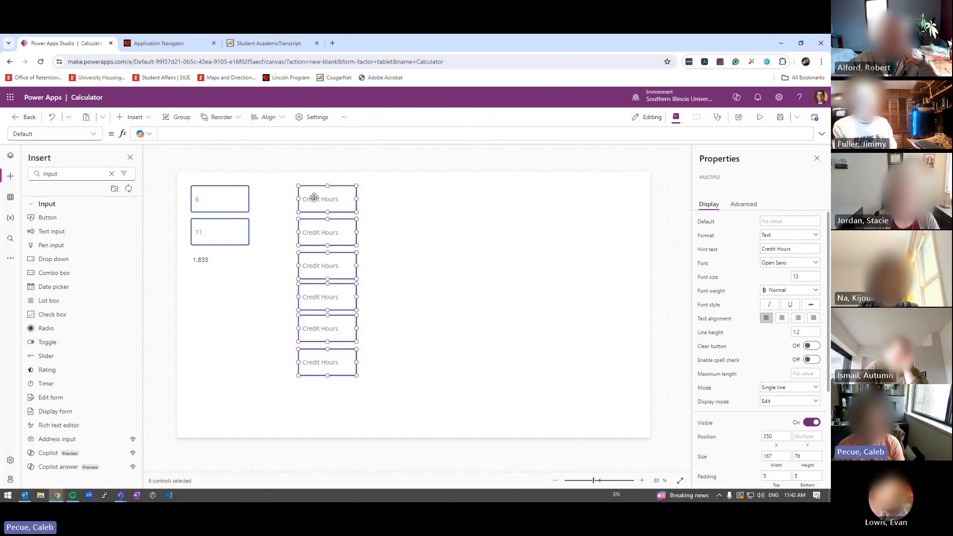
pyautogui.rightClick(335, 197)
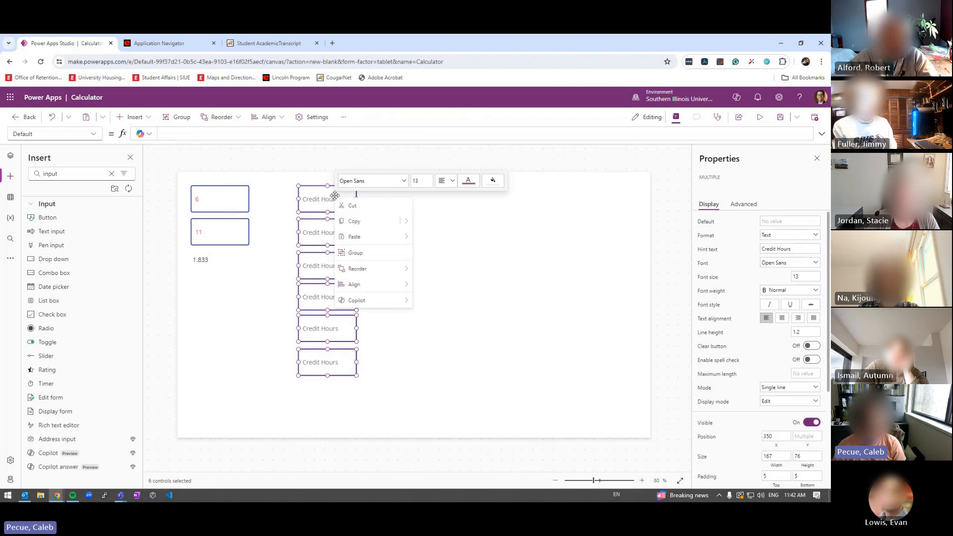
pyautogui.moveTo(369, 284)
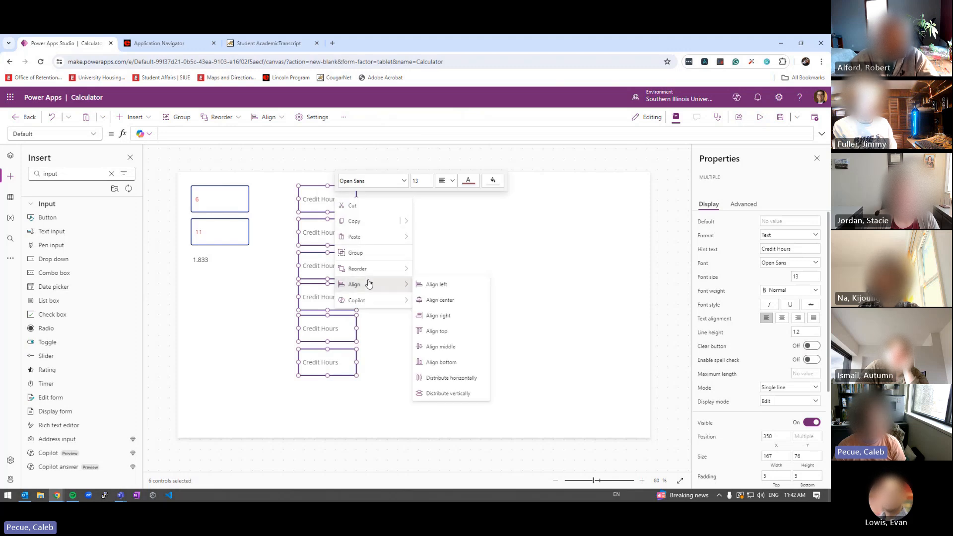
pyautogui.click(449, 394)
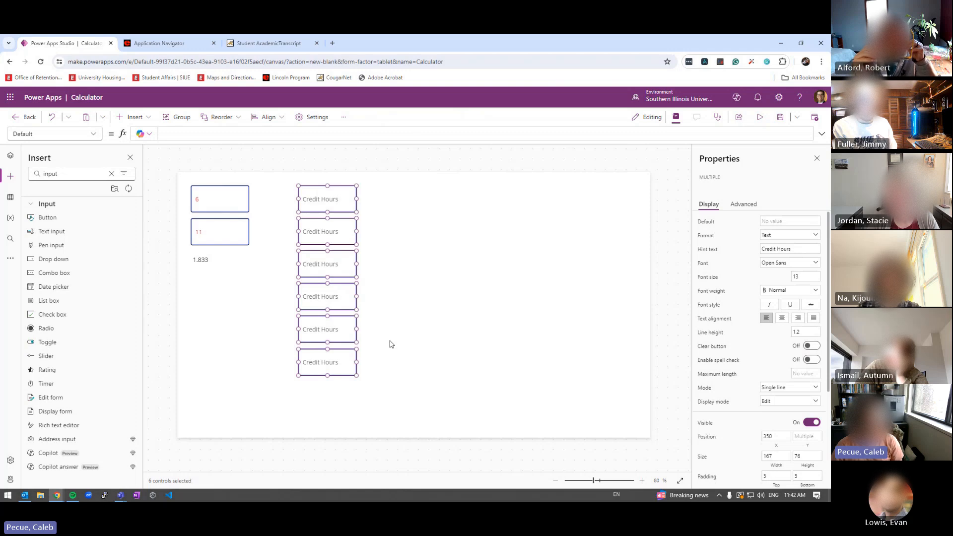
pyautogui.click(376, 293)
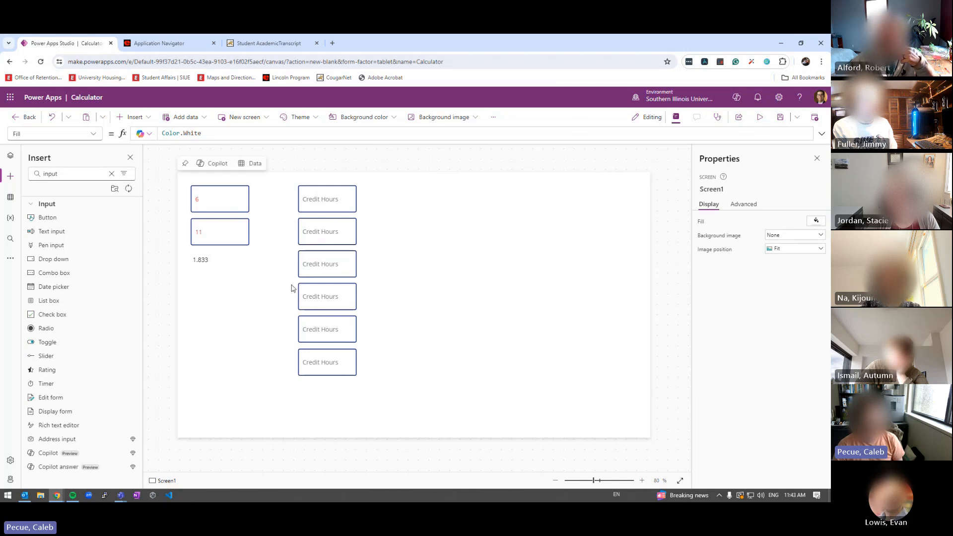
pyautogui.click(760, 117)
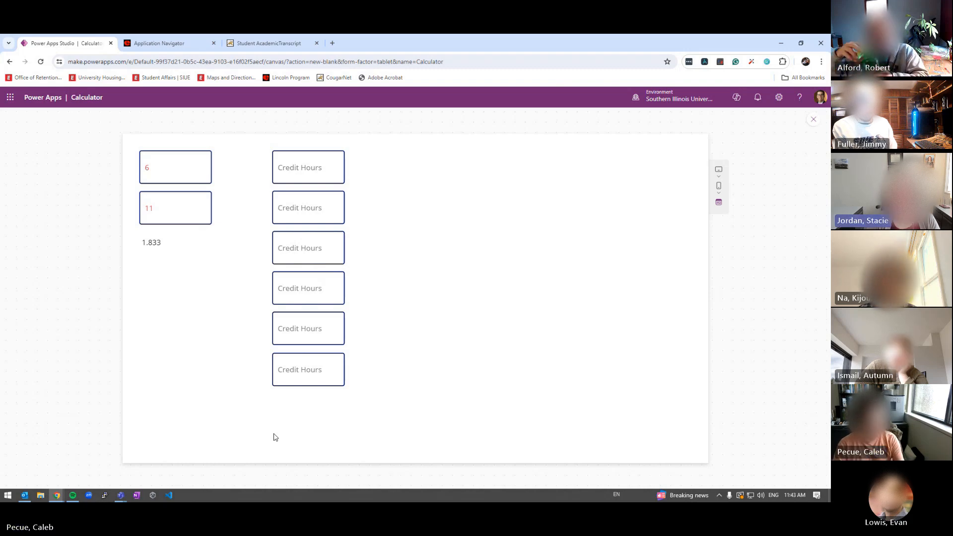
pyautogui.press('Escape')
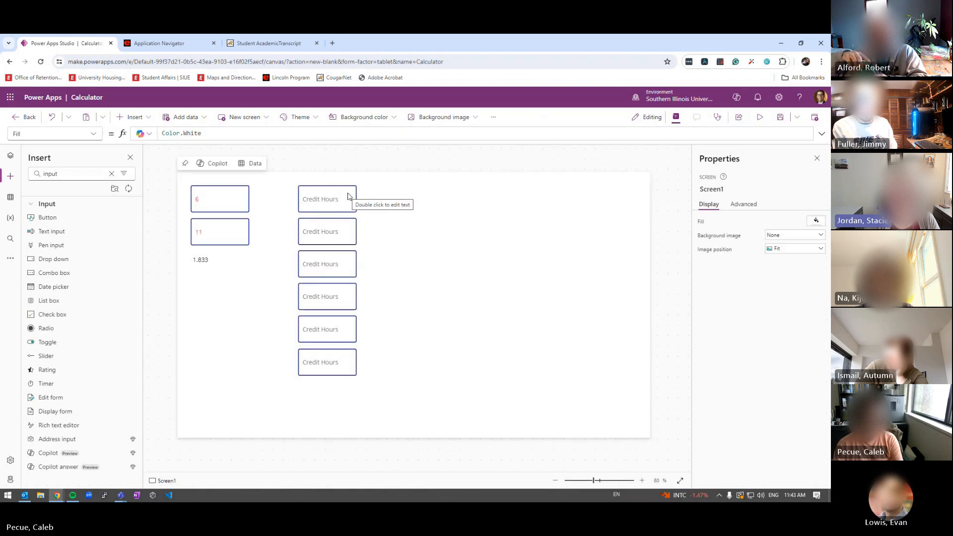
pyautogui.click(348, 193)
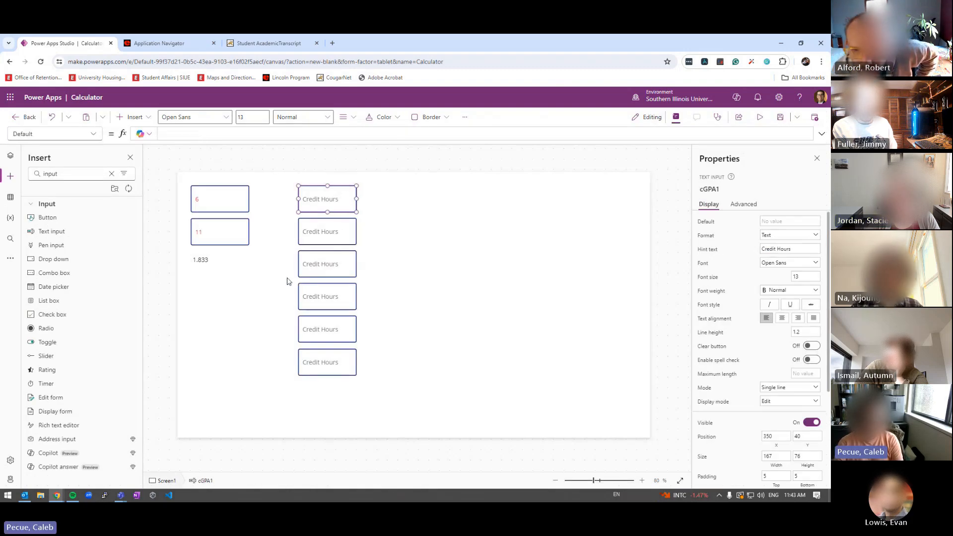
pyautogui.keyDown('shift'); pyautogui.click(326, 234); pyautogui.keyUp('shift')
# Select all six Credit Hours boxes and drag them left together to X 260
pyautogui.keyDown('shift'); pyautogui.click(330, 268); pyautogui.keyUp('shift')
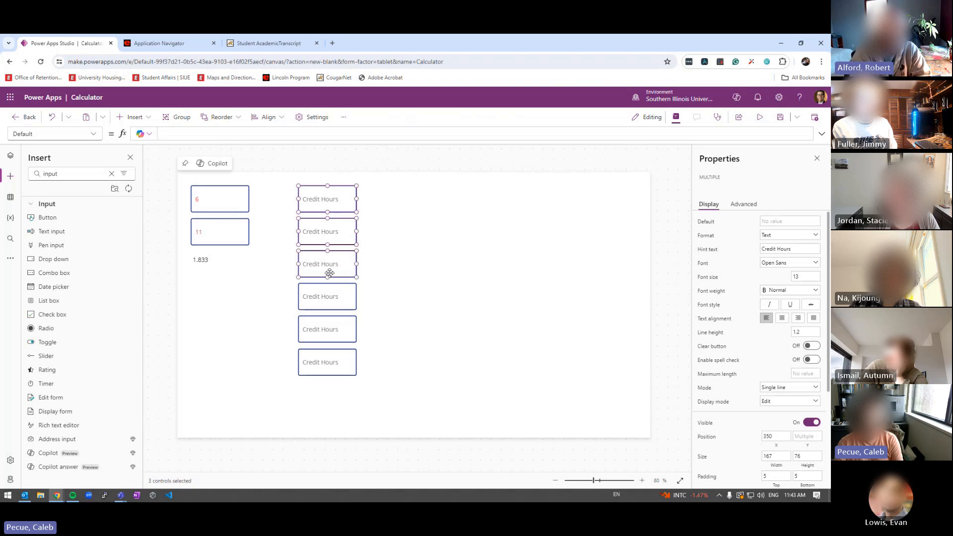
pyautogui.keyDown('shift'); pyautogui.click(322, 296); pyautogui.keyUp('shift')
pyautogui.keyDown('shift'); pyautogui.click(323, 330); pyautogui.keyUp('shift')
pyautogui.keyDown('shift'); pyautogui.click(323, 362); pyautogui.keyUp('shift')
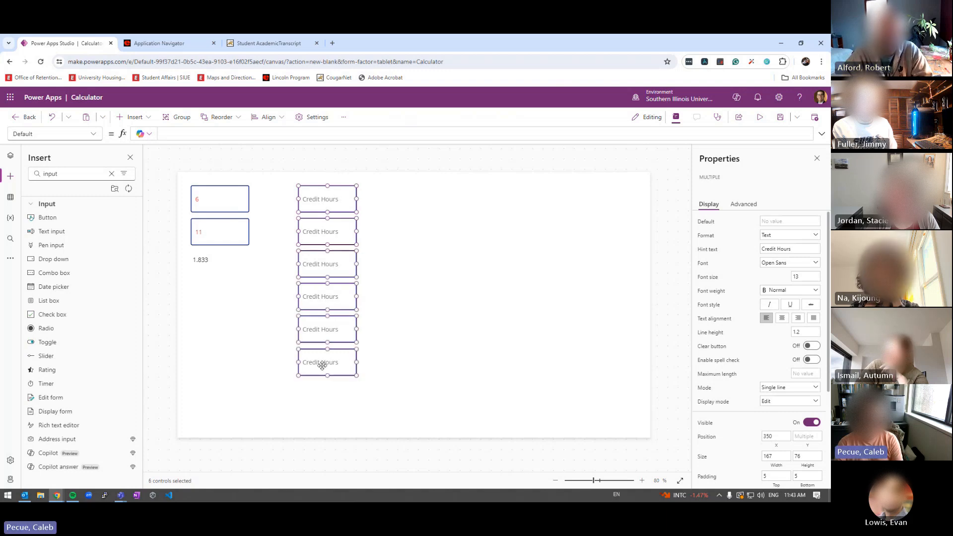
pyautogui.moveTo(306, 194); pyautogui.dragTo(272, 193)
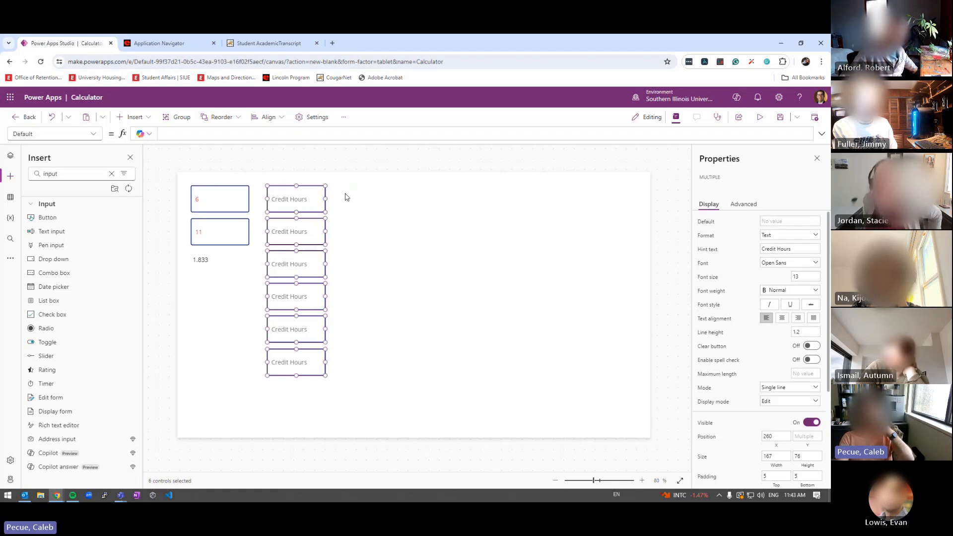
pyautogui.click(364, 207)
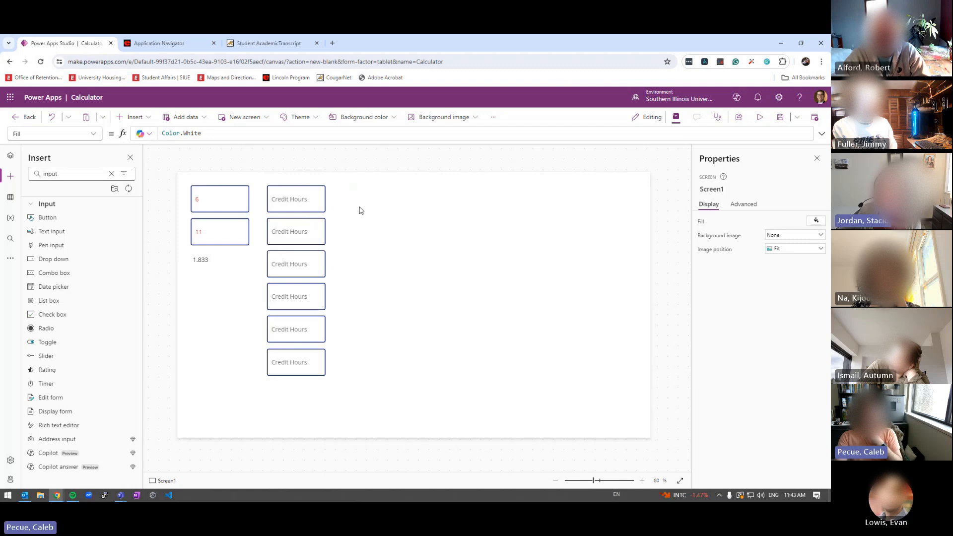
# Click each Credit Hours box in turn to check its new position
pyautogui.click(310, 206)
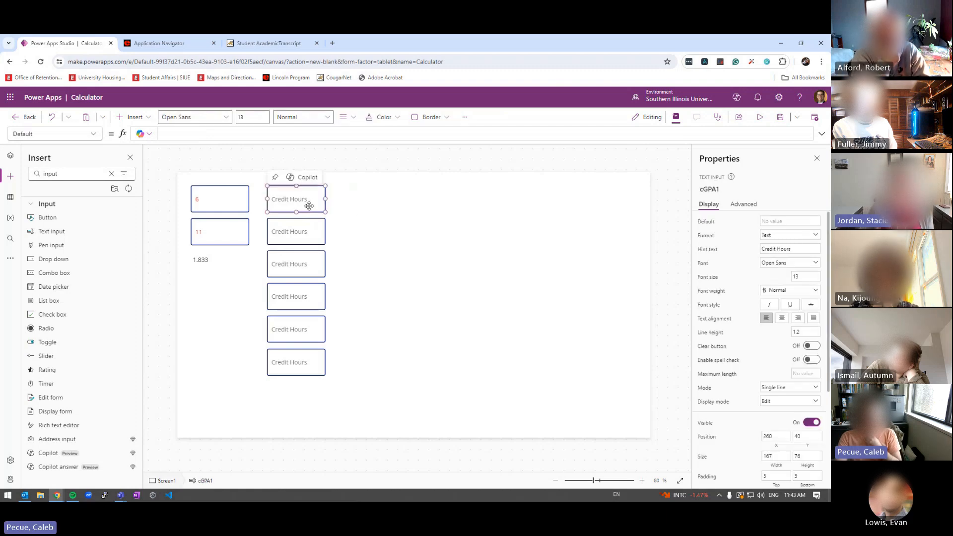
pyautogui.click(311, 231)
pyautogui.click(311, 263)
pyautogui.click(313, 298)
pyautogui.click(313, 331)
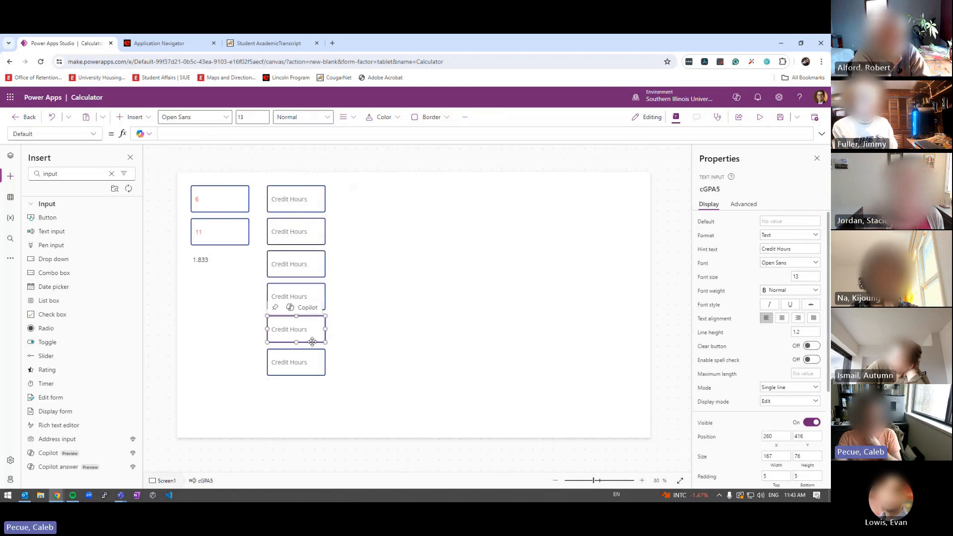
pyautogui.click(310, 357)
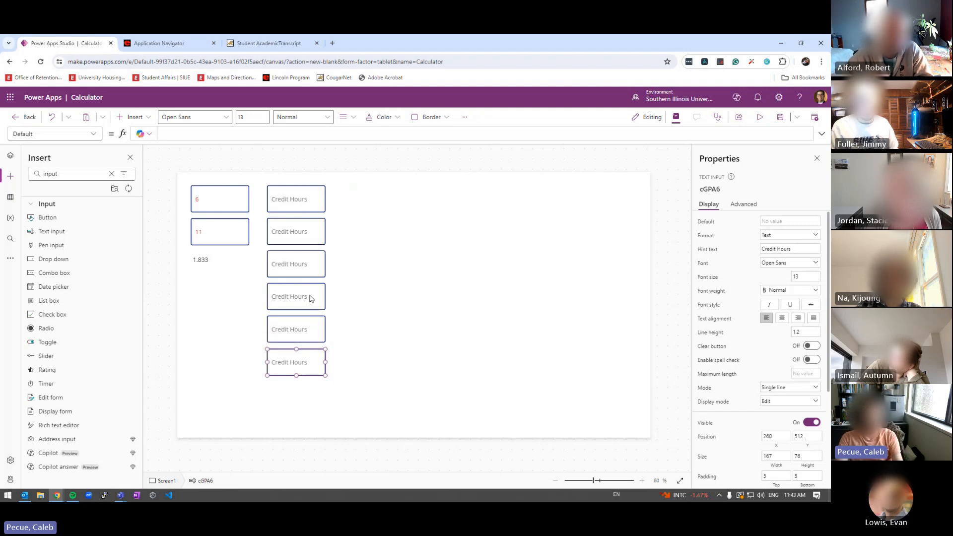
pyautogui.click(292, 204)
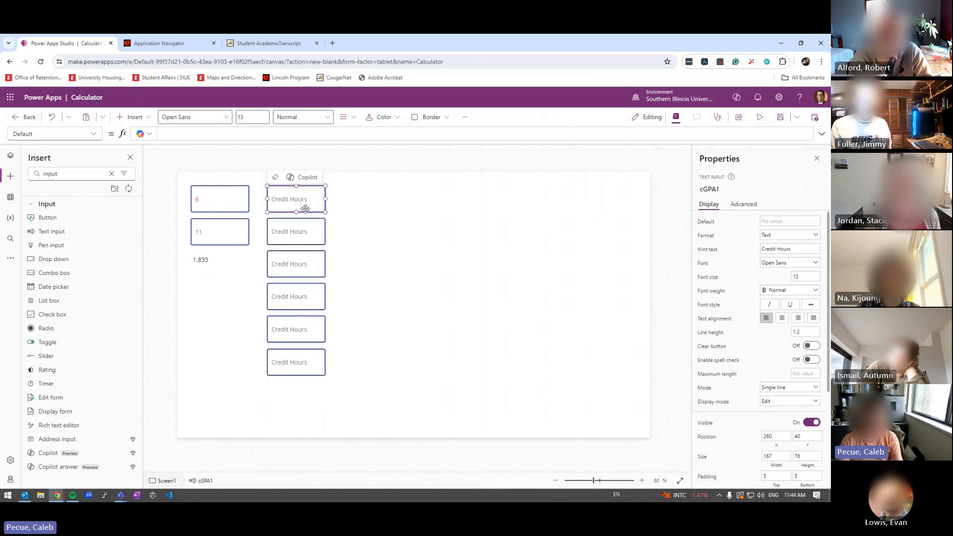
# Paste a cGPA1 copy at X 457, Y 40, preview it with 3 and 12, then bring Teams back
pyautogui.hotkey('ctrl', 'v')
pyautogui.moveTo(304, 208); pyautogui.dragTo(369, 201)
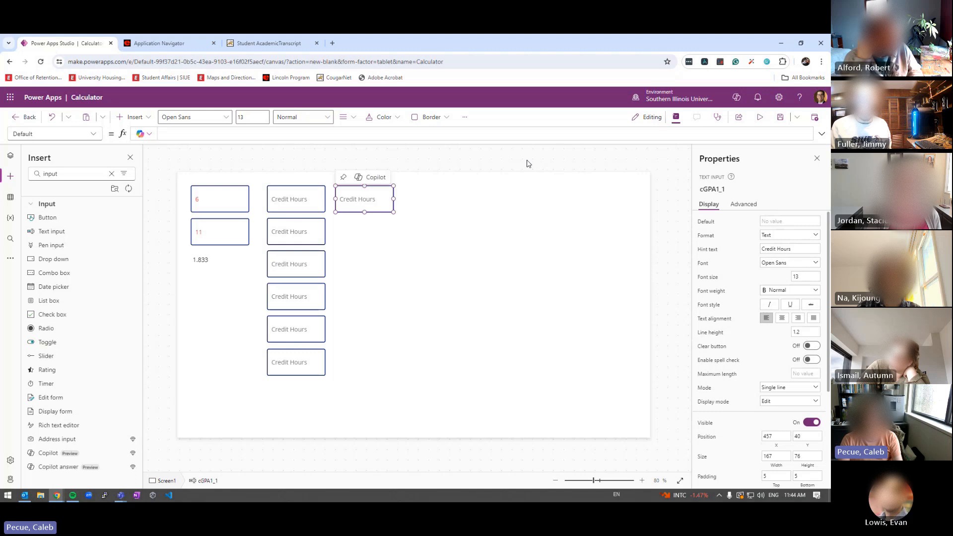
pyautogui.click(759, 116)
pyautogui.click(266, 182)
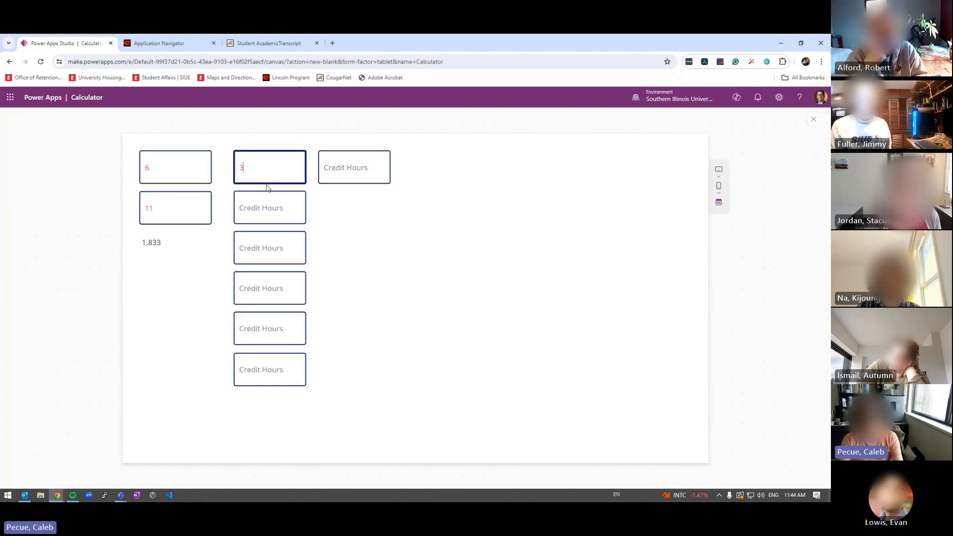
pyautogui.click(335, 168)
pyautogui.write('12')
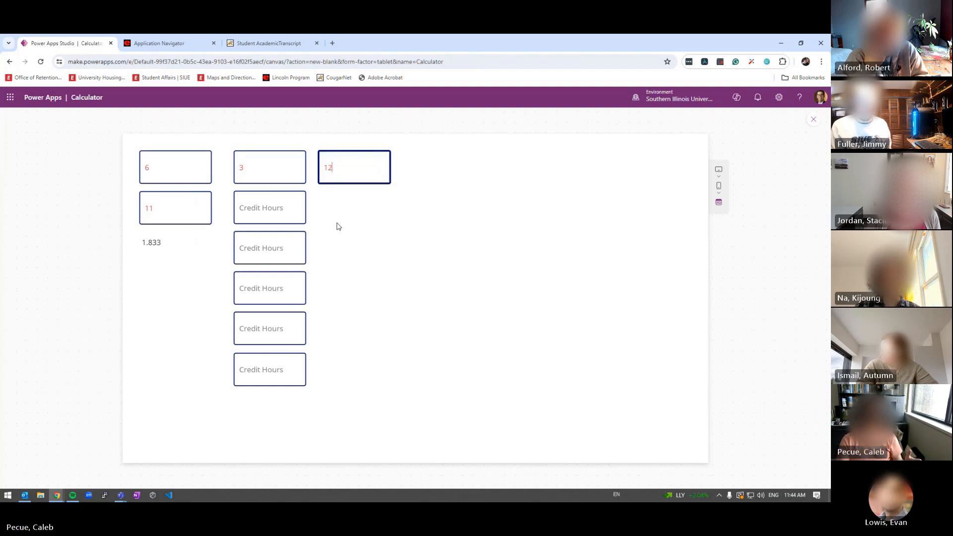
pyautogui.press('Escape')
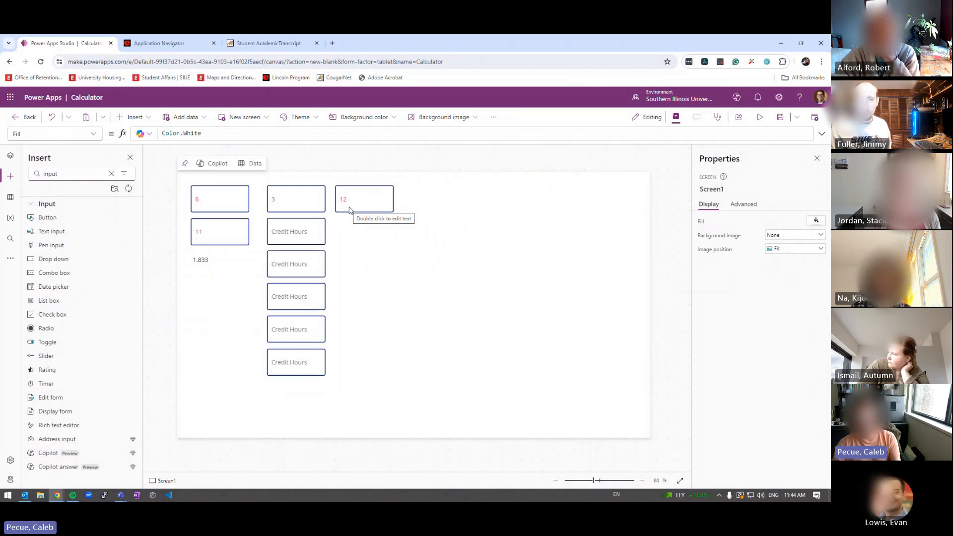
pyautogui.moveTo(348, 34); pyautogui.dragTo(203, 34)
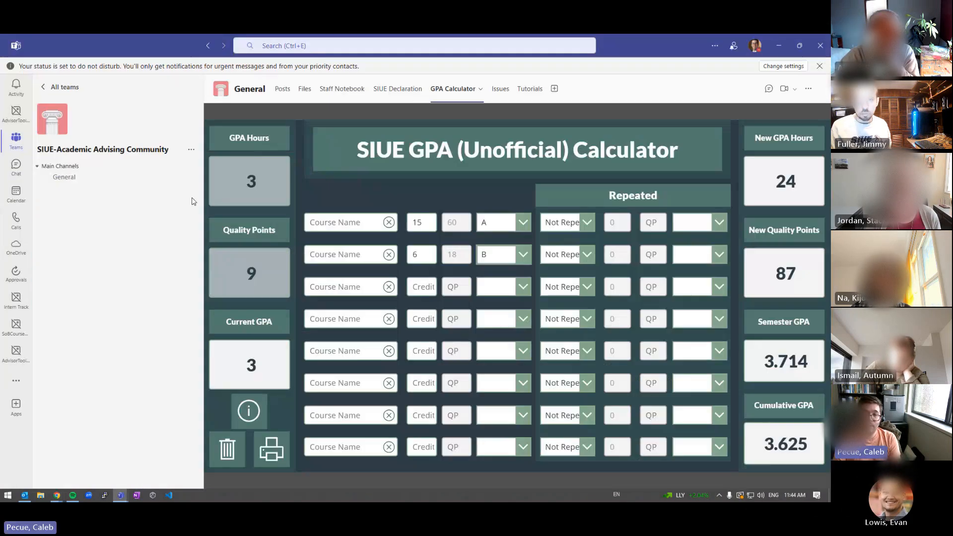
# In Teams, try grades D and A for course 1, settle on F, then return to Power Apps
pyautogui.click(524, 223)
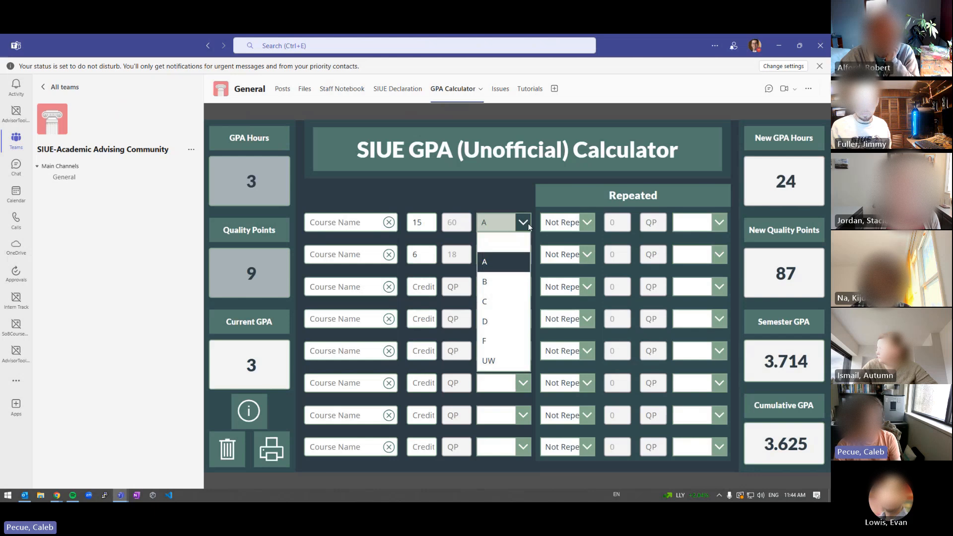
pyautogui.click(524, 223)
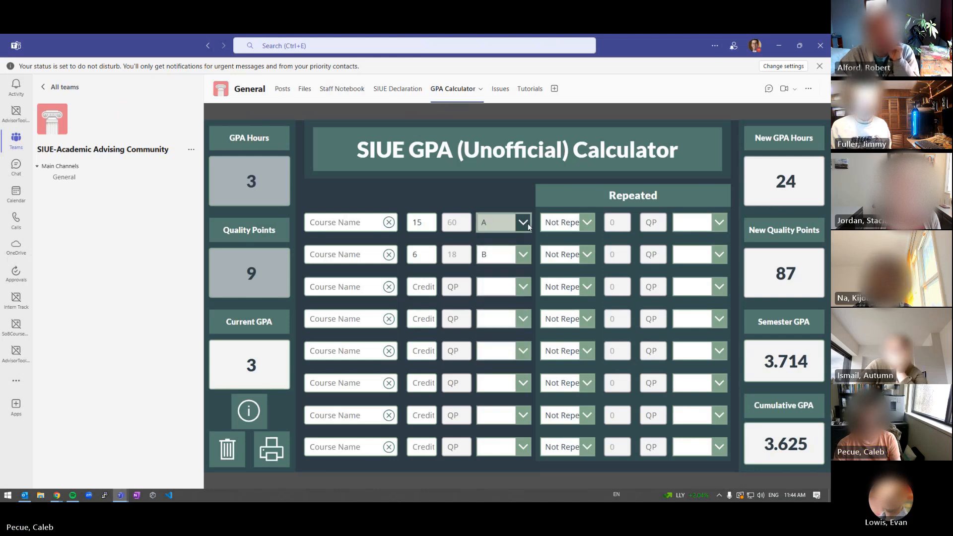
pyautogui.click(524, 223)
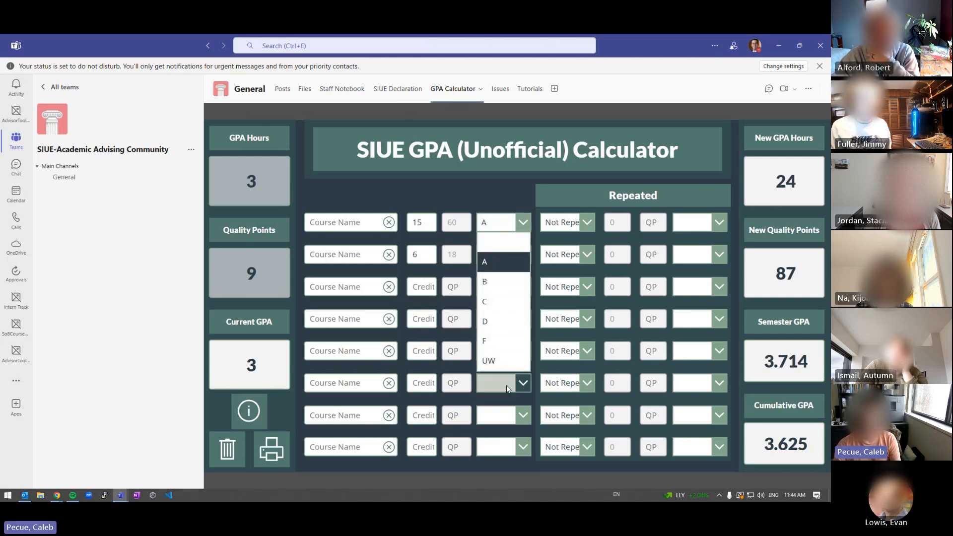
pyautogui.click(522, 222)
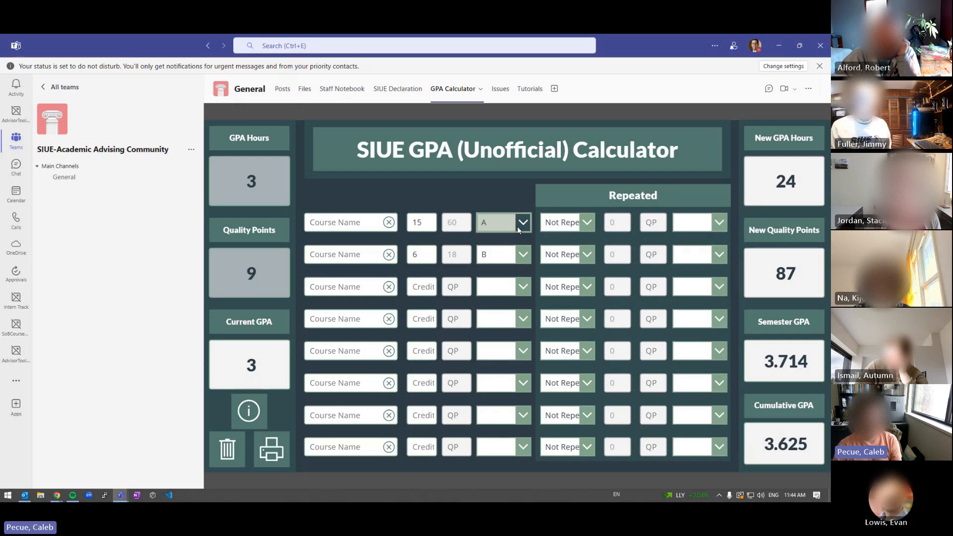
pyautogui.click(499, 222)
pyautogui.click(502, 288)
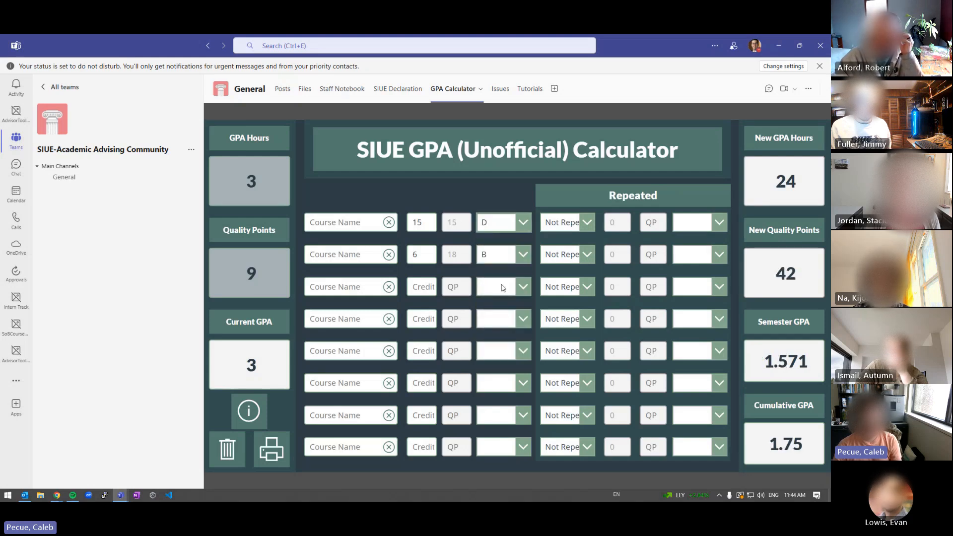
pyautogui.click(522, 224)
pyautogui.click(503, 261)
pyautogui.click(523, 223)
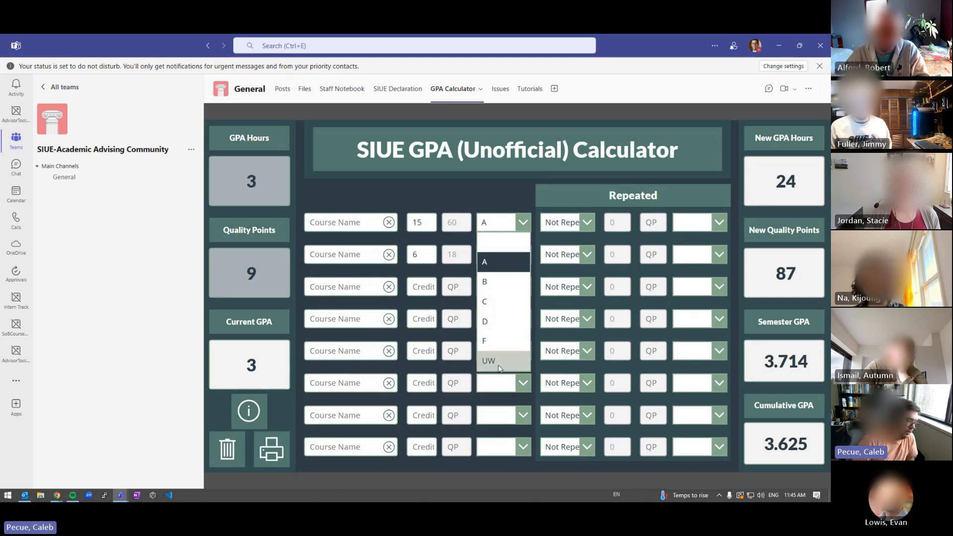
pyautogui.click(481, 344)
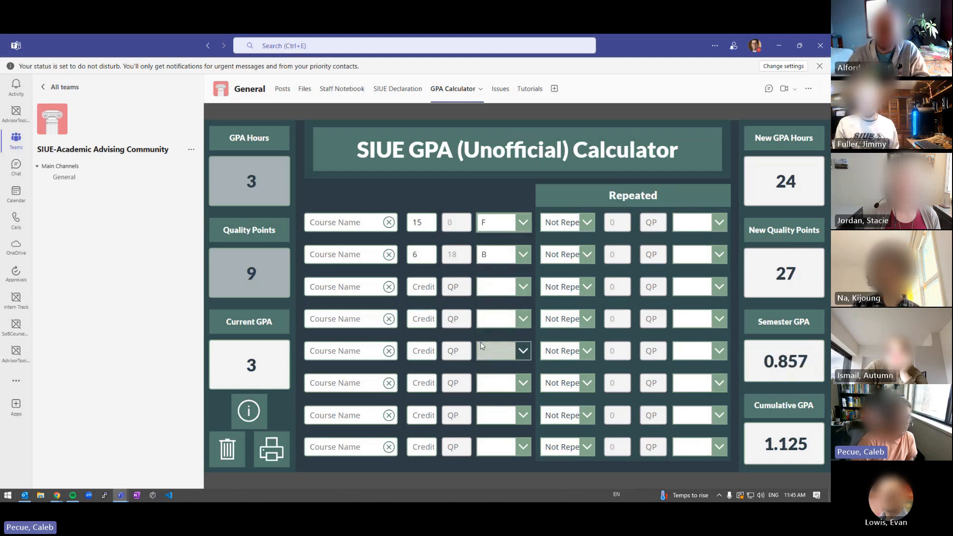
pyautogui.hotkey('alt', 'Tab')
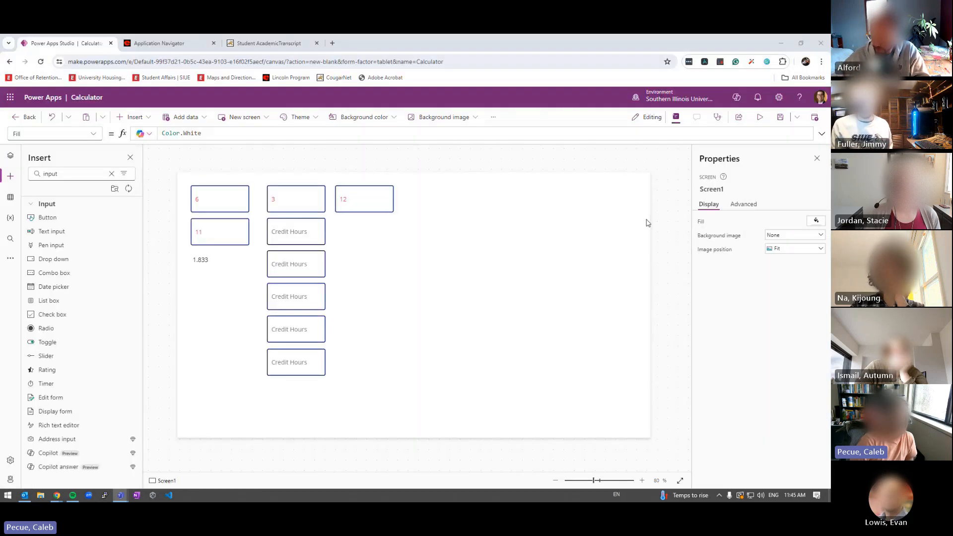
# Insert a dropdown below the 12 box and preview it, showing sample options 1, 2 and 3
pyautogui.click(344, 199)
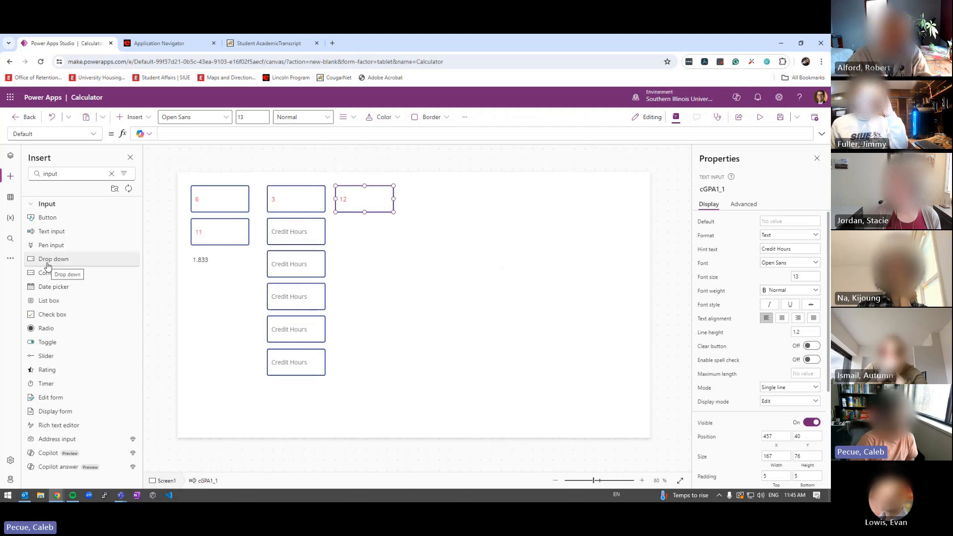
pyautogui.click(77, 264)
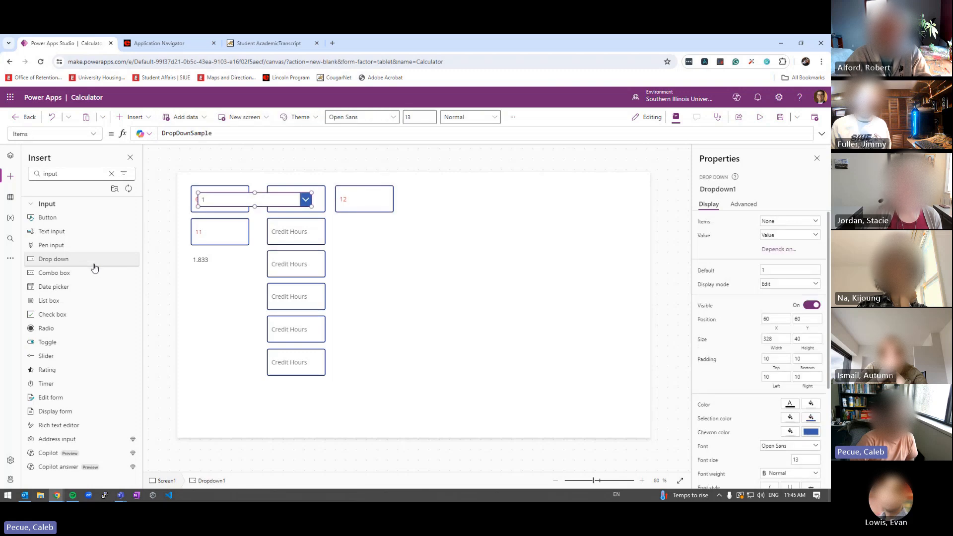
pyautogui.moveTo(200, 200); pyautogui.dragTo(358, 223)
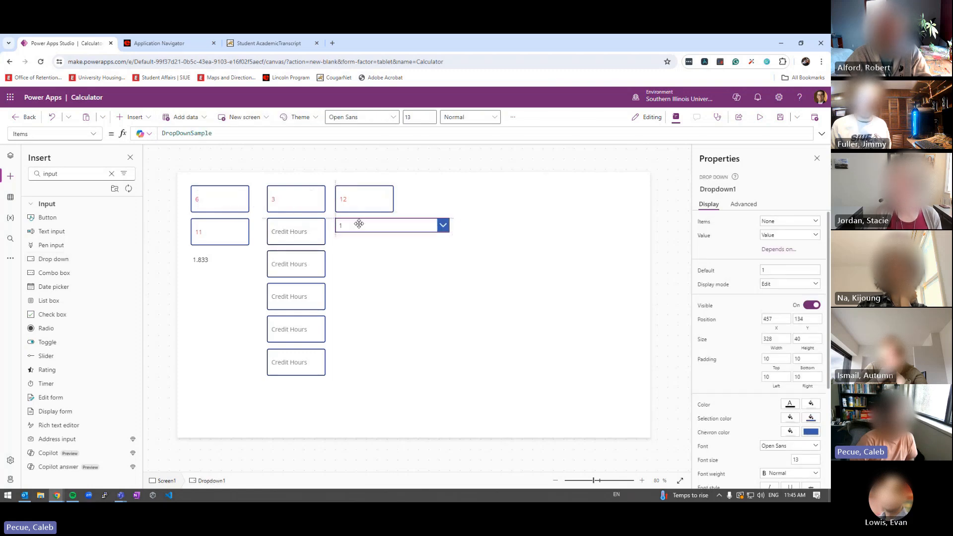
pyautogui.click(759, 117)
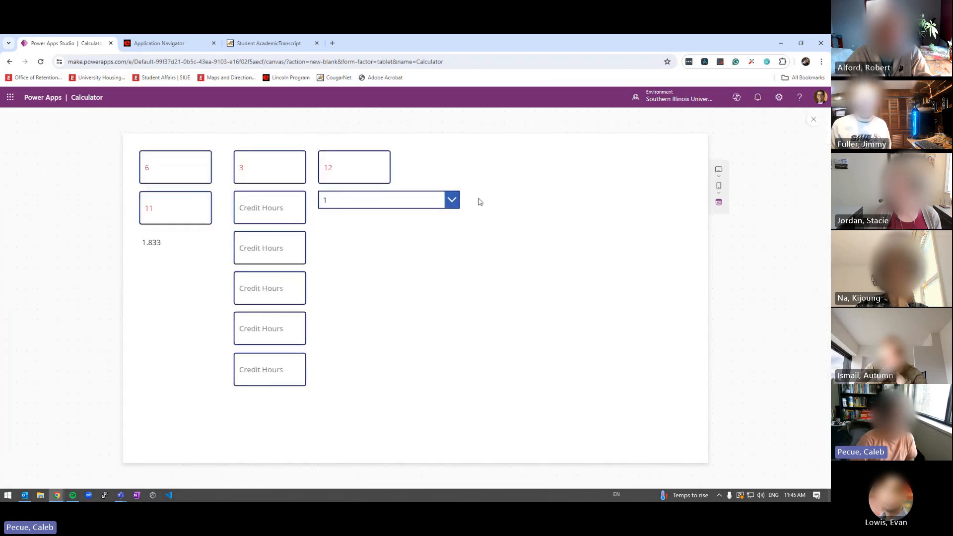
pyautogui.click(455, 200)
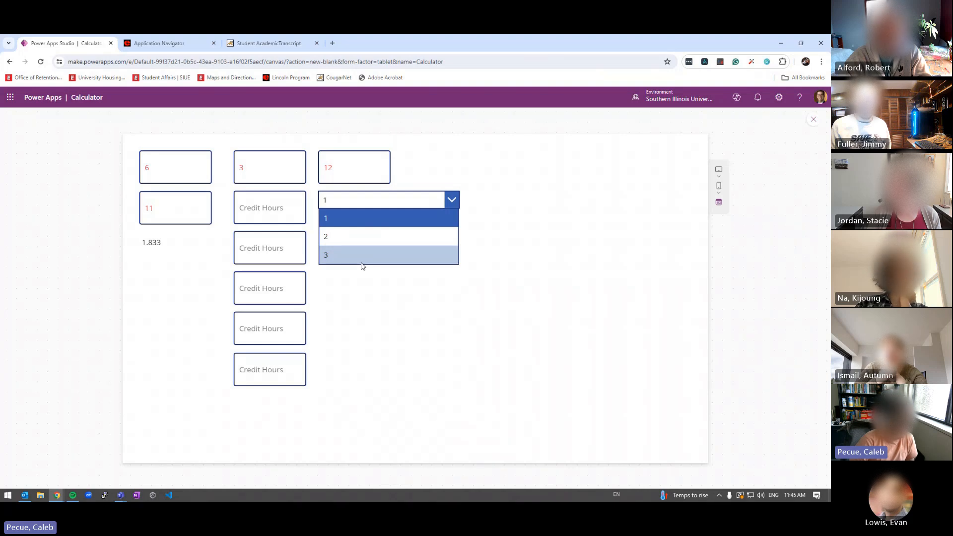
pyautogui.press('Escape')
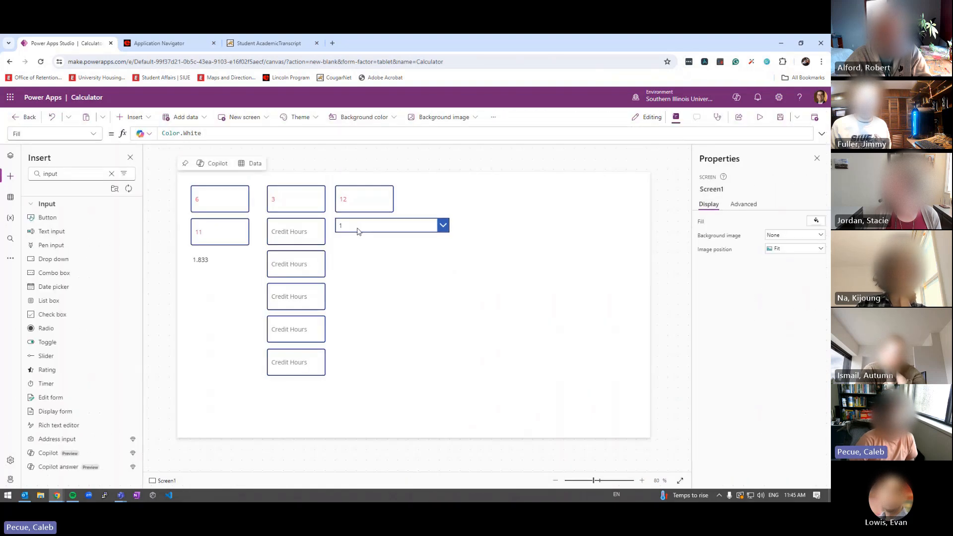
# Select Dropdown1 and inspect the DropDownSample data behind its Items formula
pyautogui.click(357, 227)
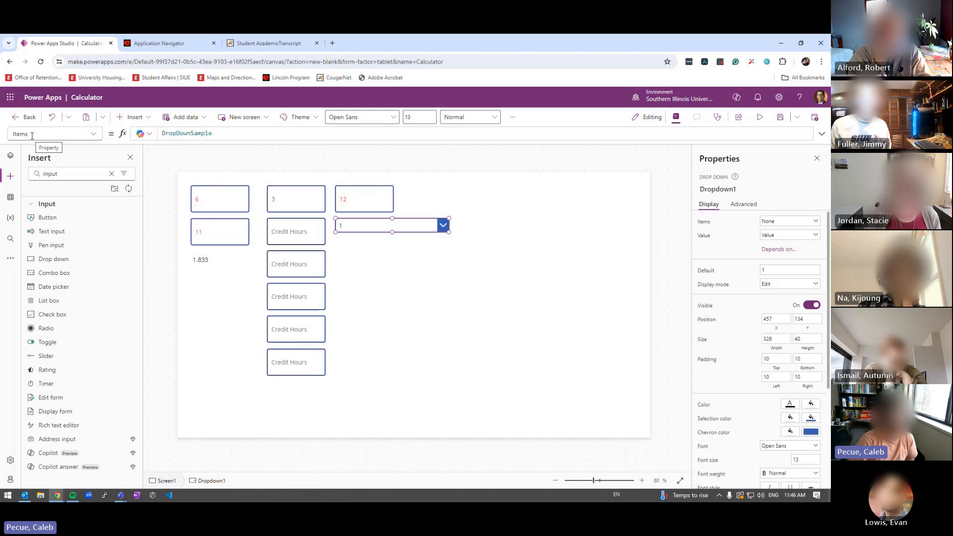
pyautogui.doubleClick(173, 134)
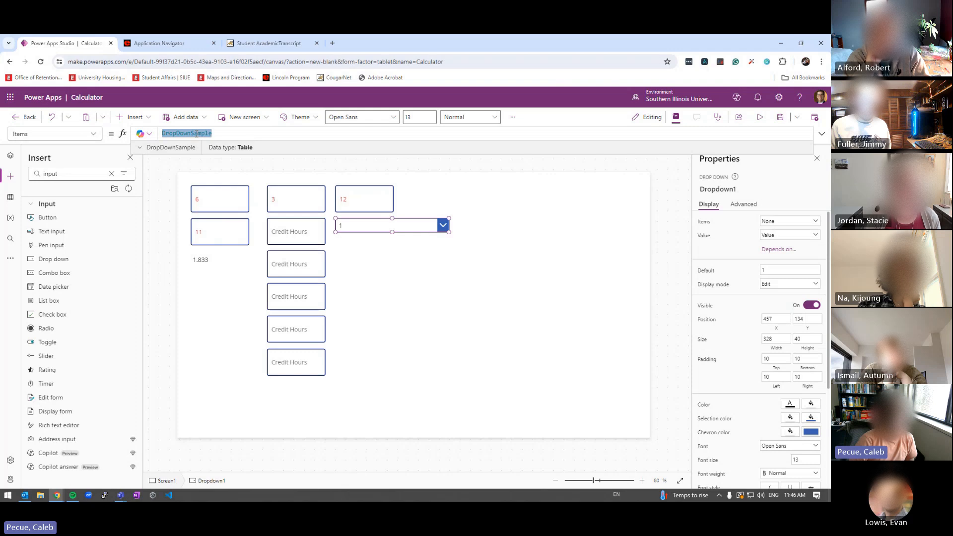
pyautogui.click(169, 147)
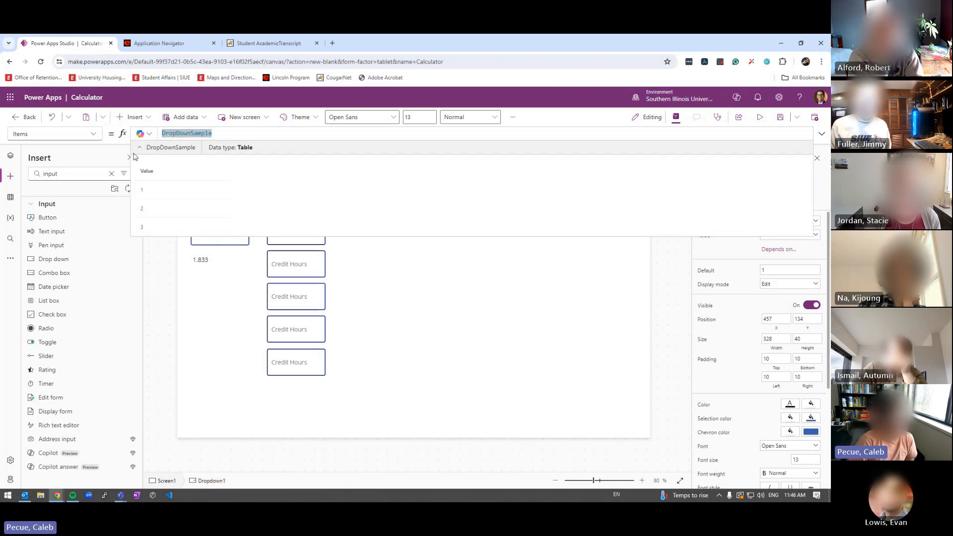
pyautogui.click(149, 148)
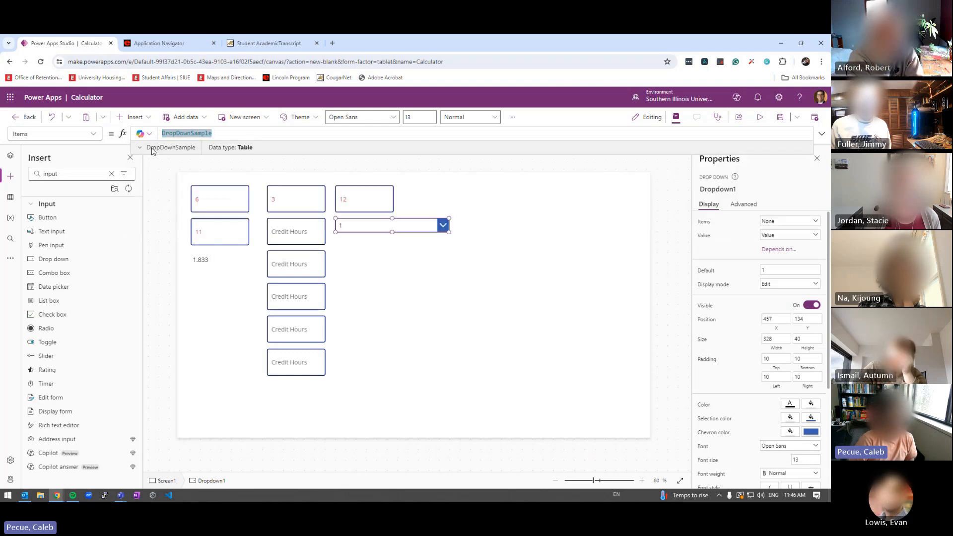
# Clear DropDownSample from Items, try Table(, then leave just an opening [ bracket
pyautogui.doubleClick(224, 134)
pyautogui.press('BackSpace')
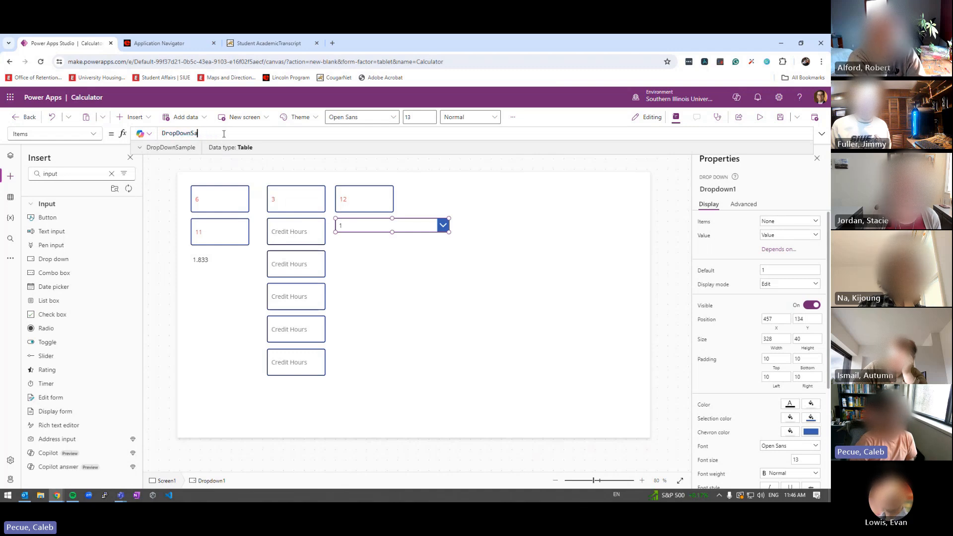
pyautogui.press('BackSpace')
pyautogui.press('BackSpace')
pyautogui.press('BackSpace')
pyautogui.press('BackSpace')
pyautogui.press('BackSpace')
pyautogui.press('BackSpace')
pyautogui.press('BackSpace')
pyautogui.press('BackSpace')
pyautogui.press('BackSpace')
pyautogui.press('BackSpace')
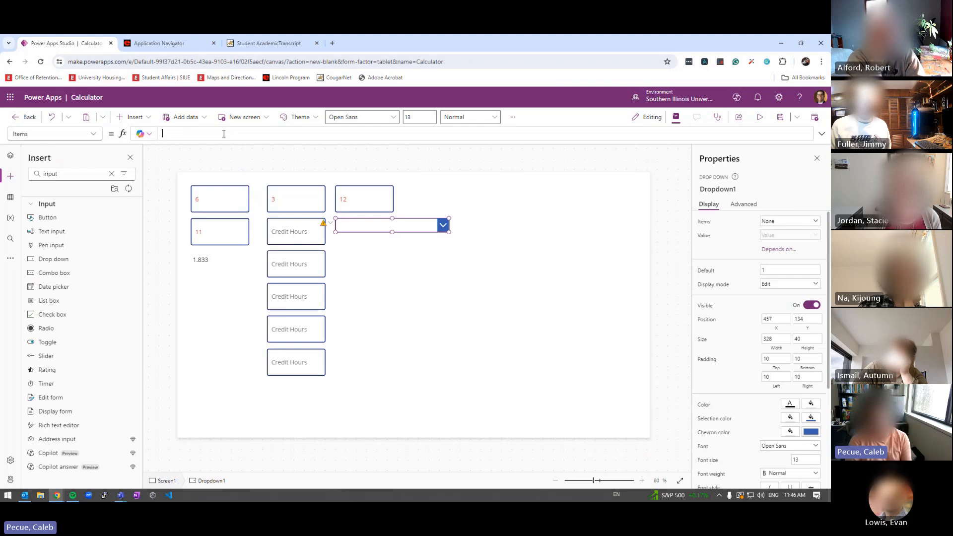
pyautogui.write('Tasb')
pyautogui.press('BackSpace')
pyautogui.press('BackSpace')
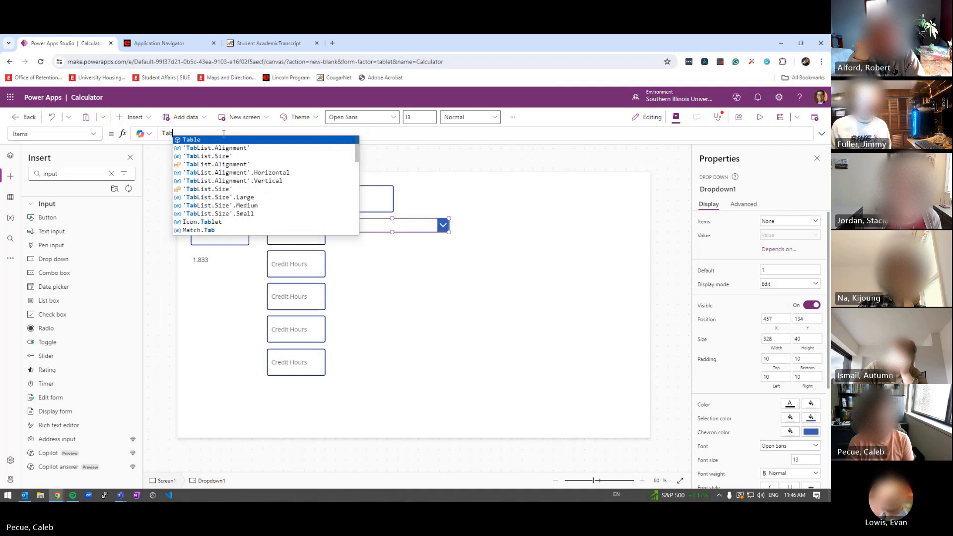
pyautogui.write('ble(')
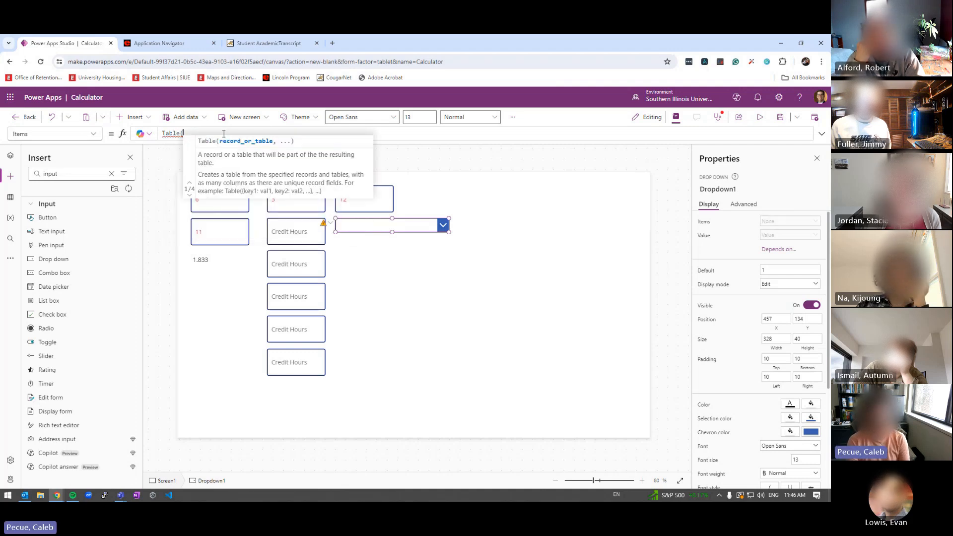
pyautogui.hotkey('ctrl', 'a')
pyautogui.press('BackSpace')
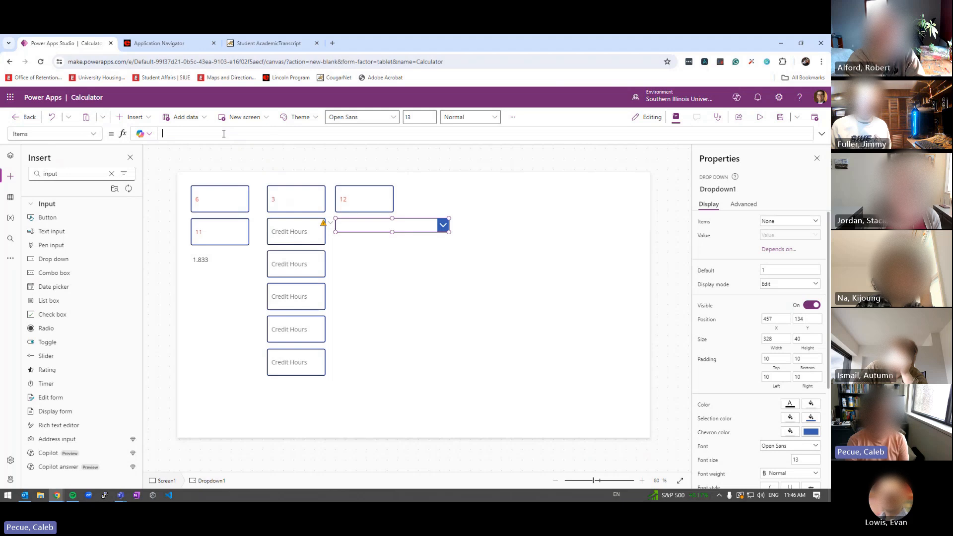
pyautogui.write('[')
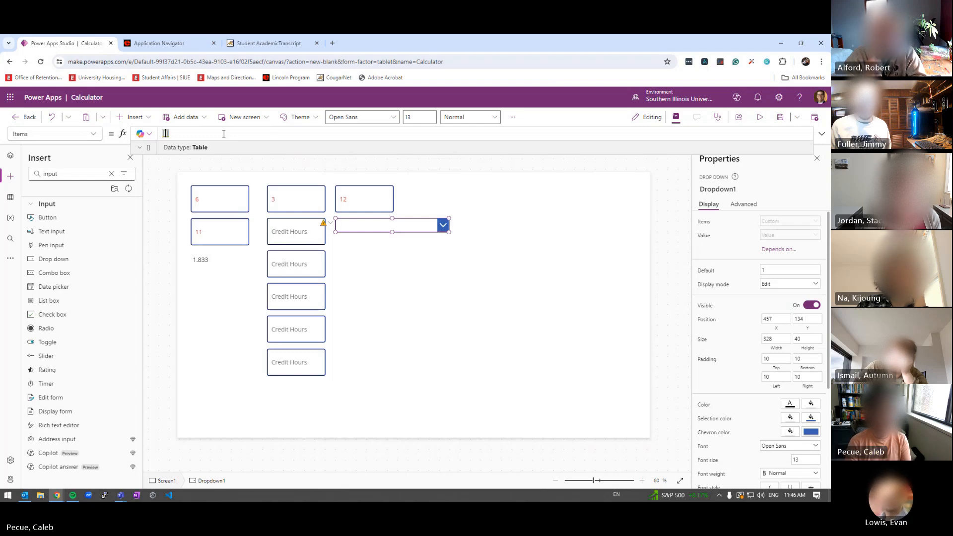
# Enter "A", "B", "C", "D", "F" plus a G reference in Dropdown1's Items formula
pyautogui.write('"')
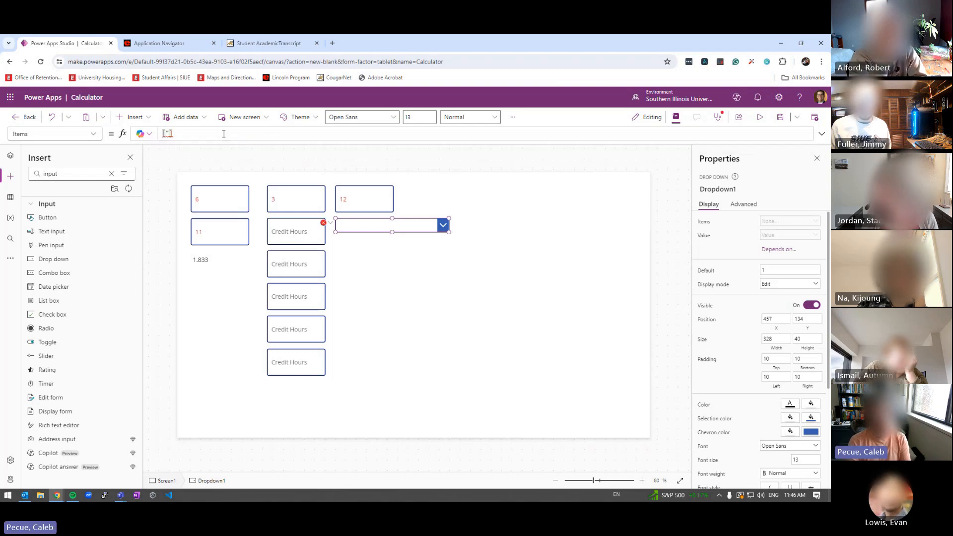
pyautogui.write('A"')
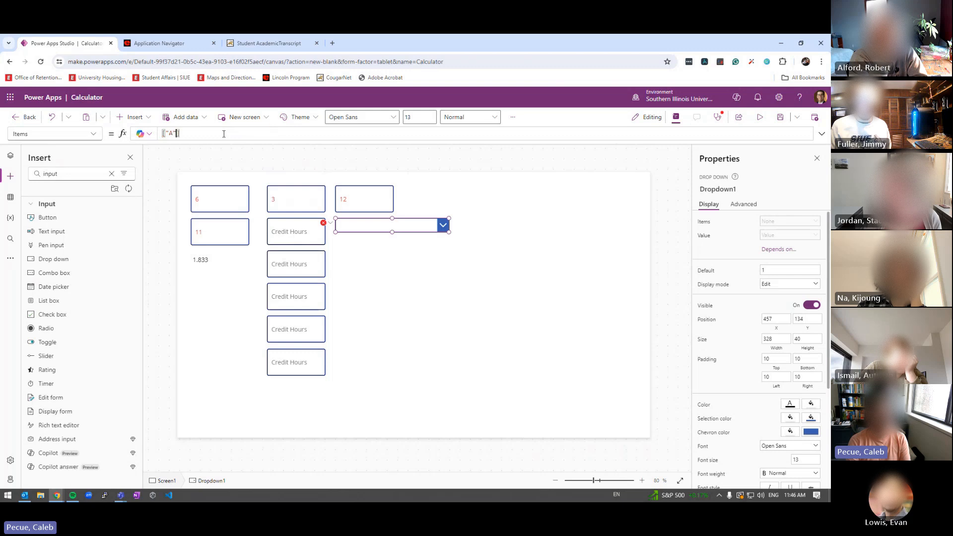
pyautogui.write(', "B"')
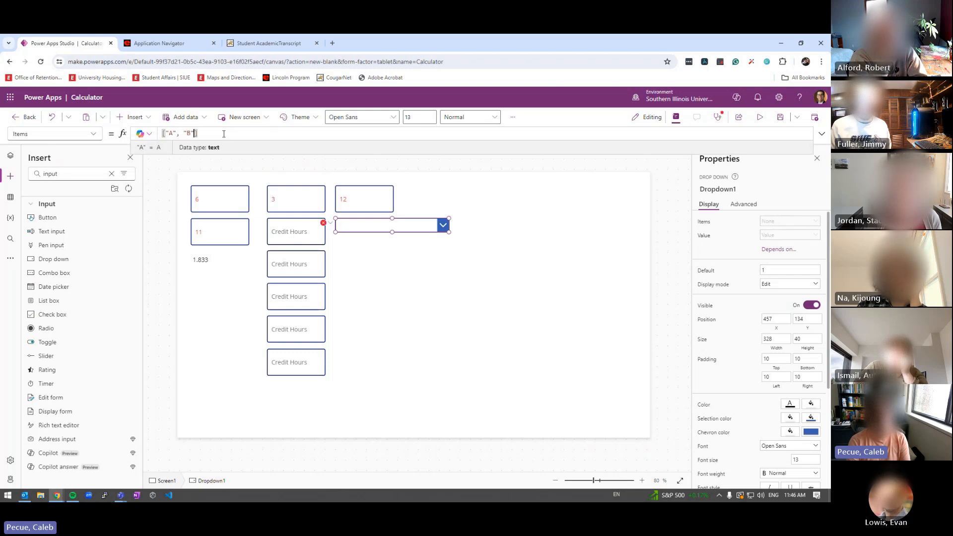
pyautogui.write(', "C", "D", ')
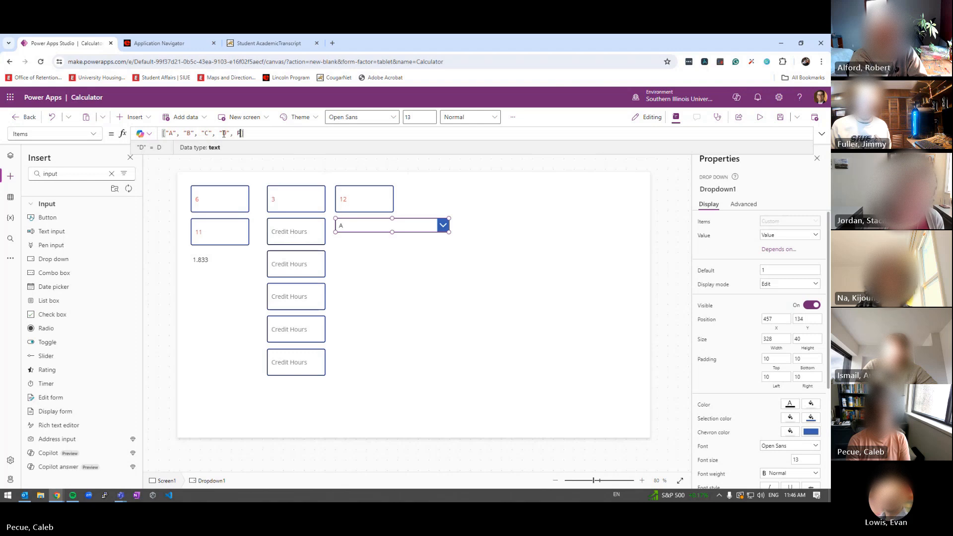
pyautogui.write('"F"')
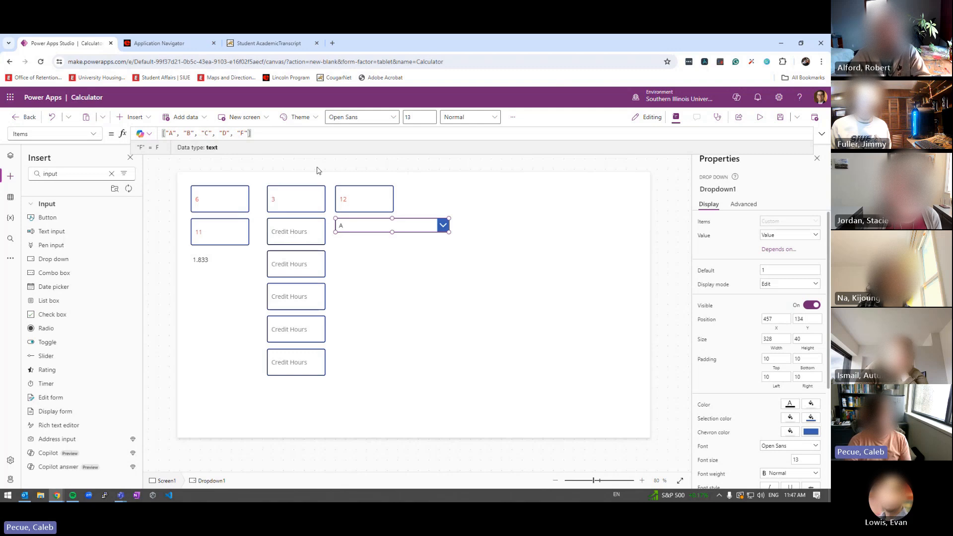
pyautogui.write(', G')
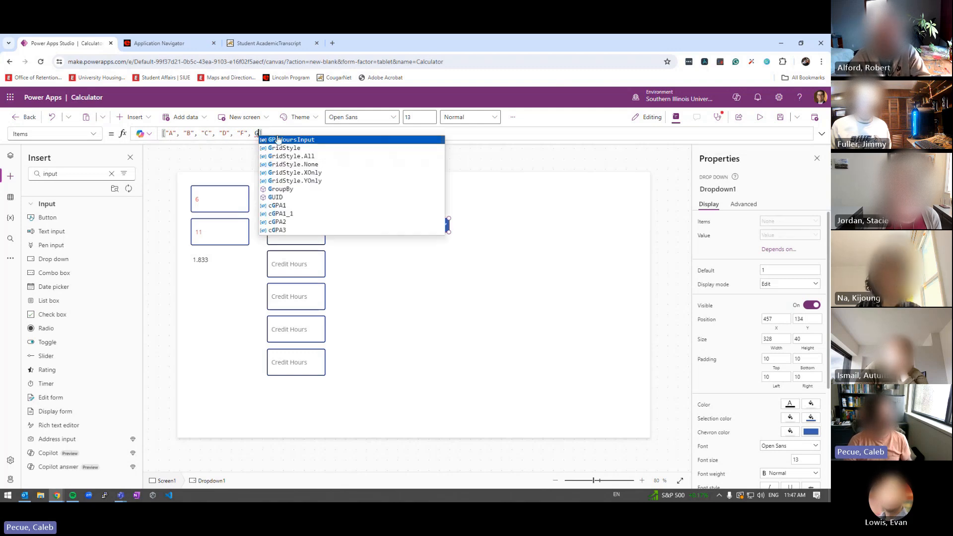
pyautogui.click(263, 134)
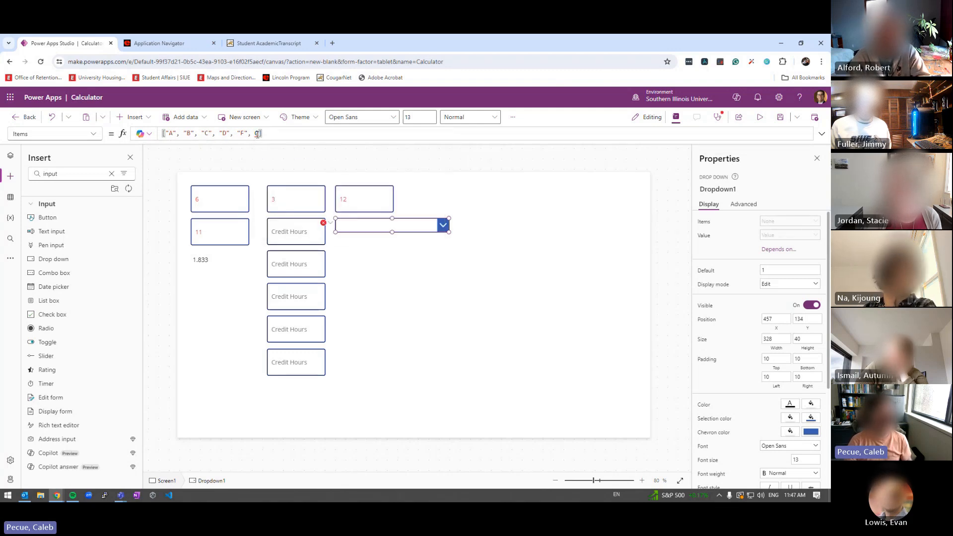
pyautogui.moveTo(257, 134)
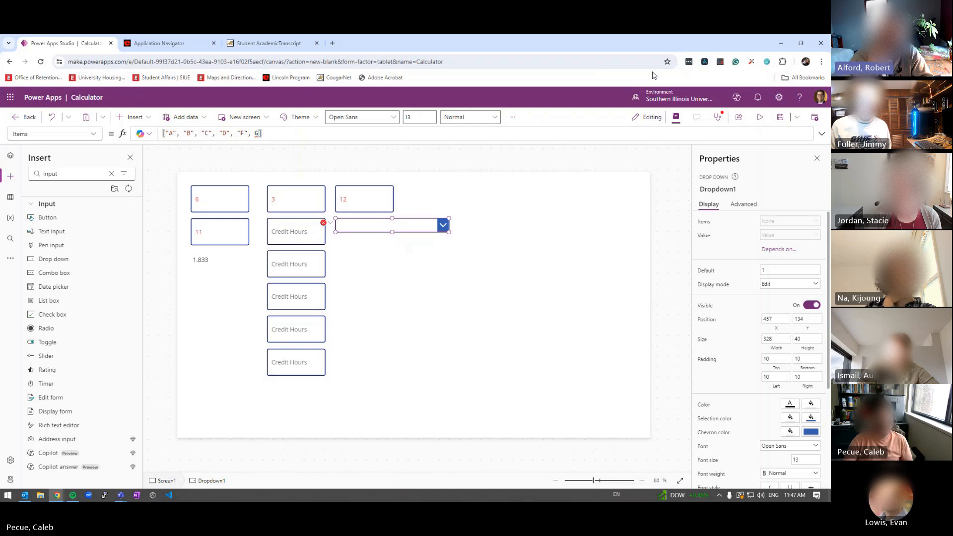
# Check the 1.833 GPA label's formula, then rename the bottom Credit Hours box to G
pyautogui.click(202, 262)
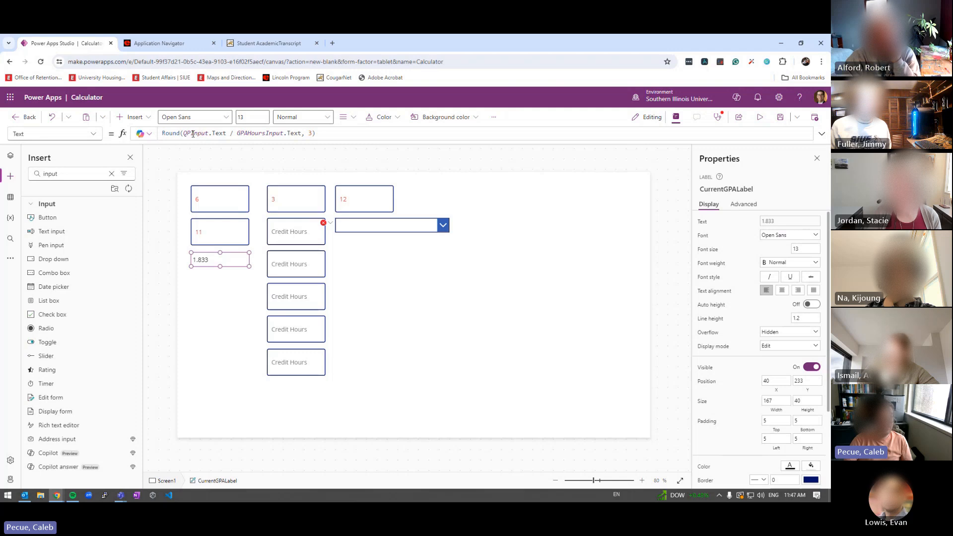
pyautogui.click(348, 227)
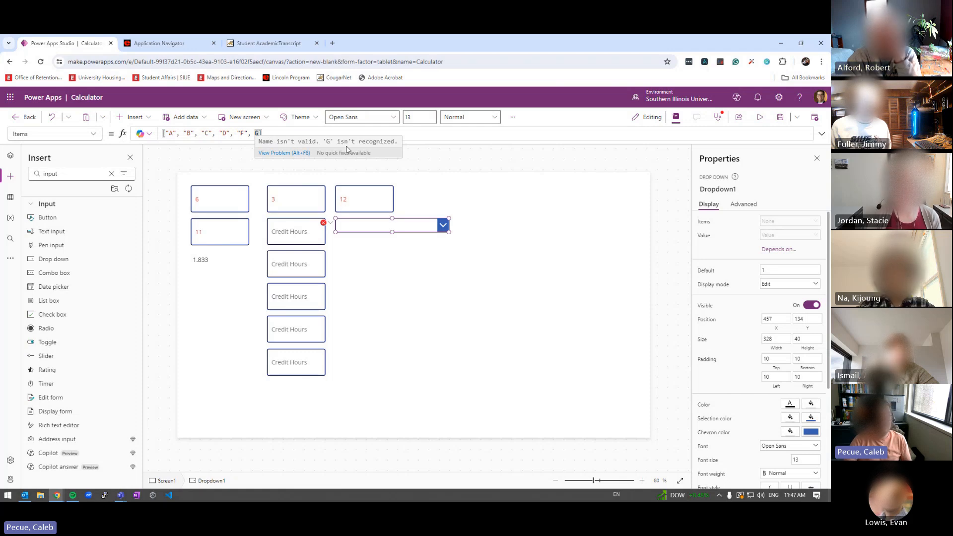
pyautogui.click(293, 362)
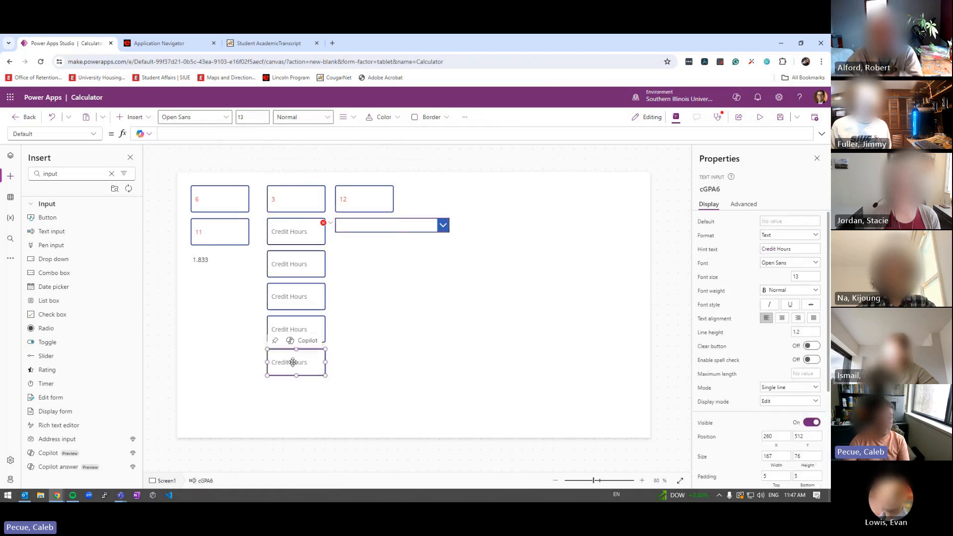
pyautogui.click(710, 189)
pyautogui.write('G')
pyautogui.press('Return')
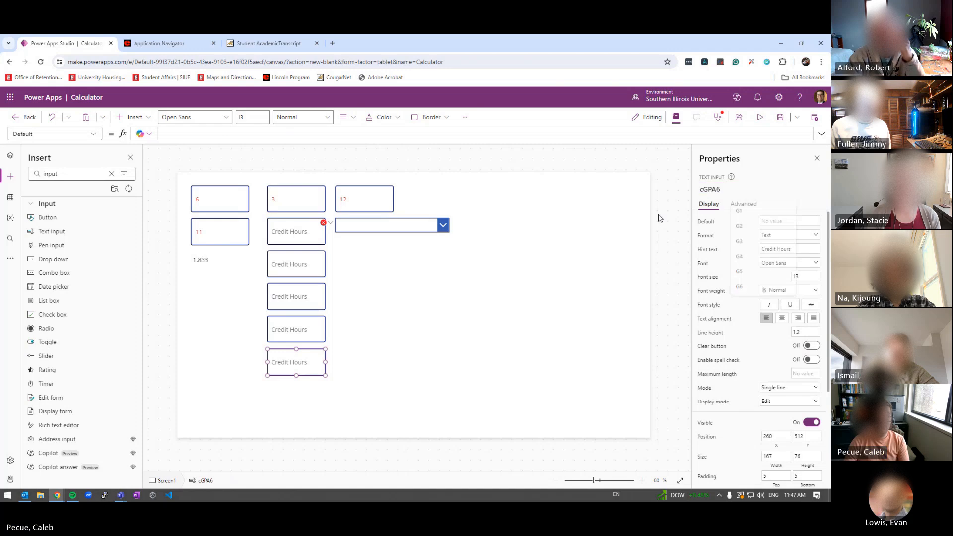
pyautogui.click(440, 312)
# Change the reference to G.Text and preview the dropdown with D typed in the bottom box
pyautogui.click(365, 226)
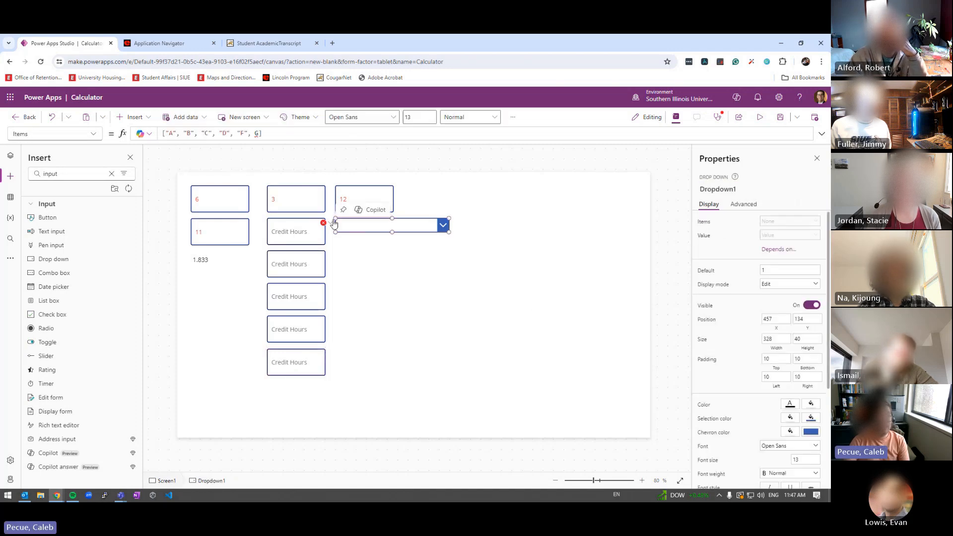
pyautogui.click(258, 134)
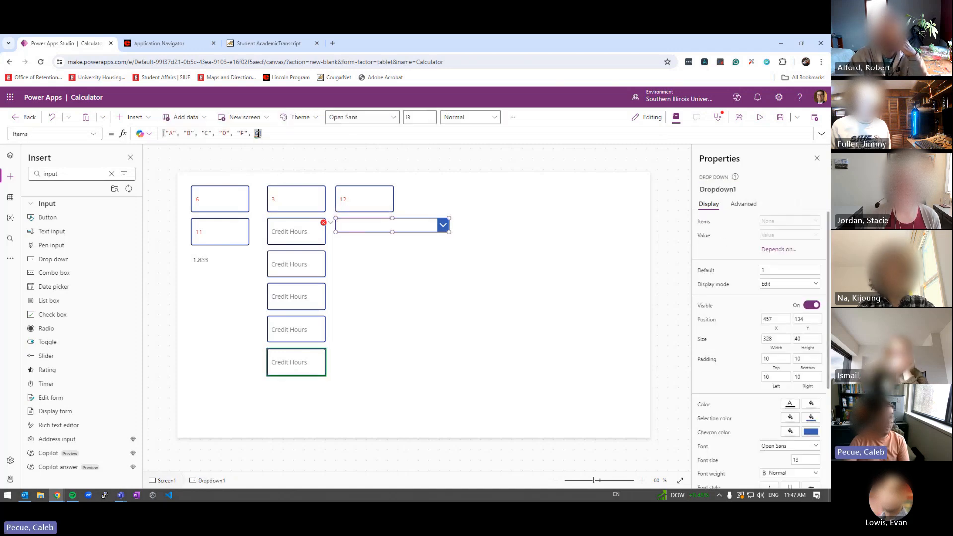
pyautogui.moveTo(257, 134)
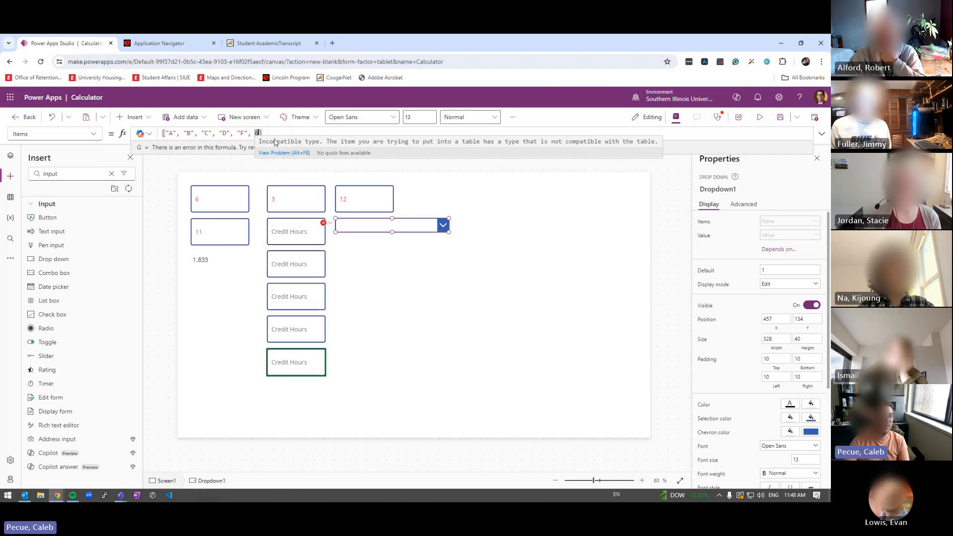
pyautogui.write('.Text')
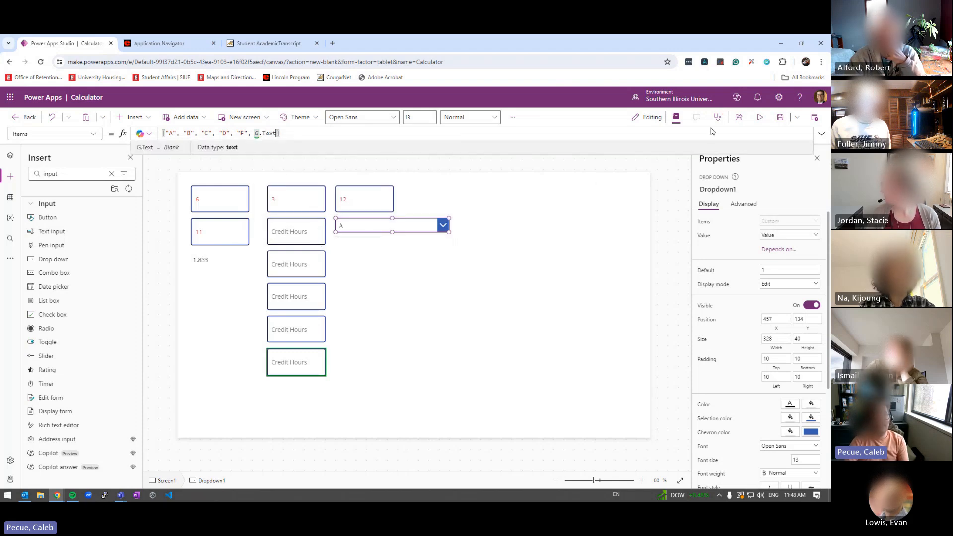
pyautogui.click(760, 117)
pyautogui.click(263, 370)
pyautogui.write('D')
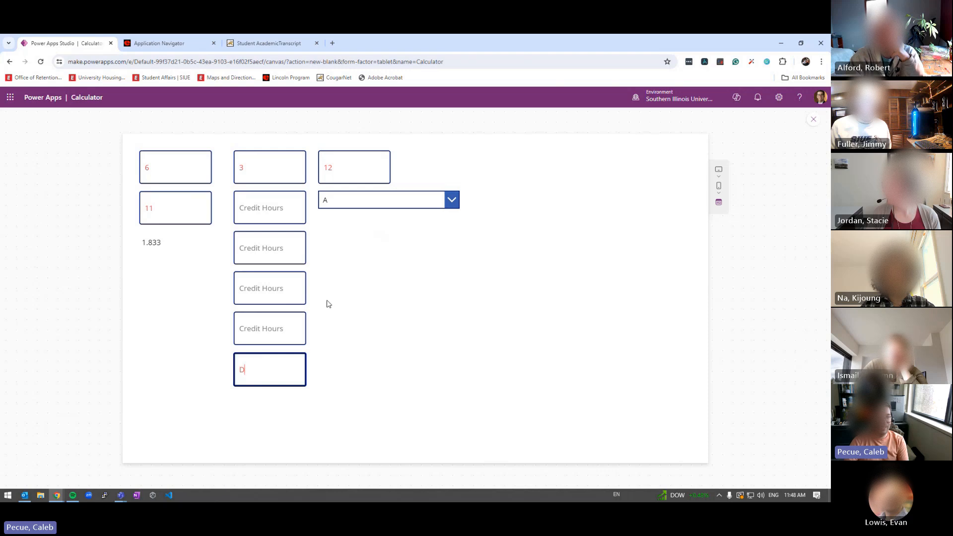
pyautogui.click(377, 199)
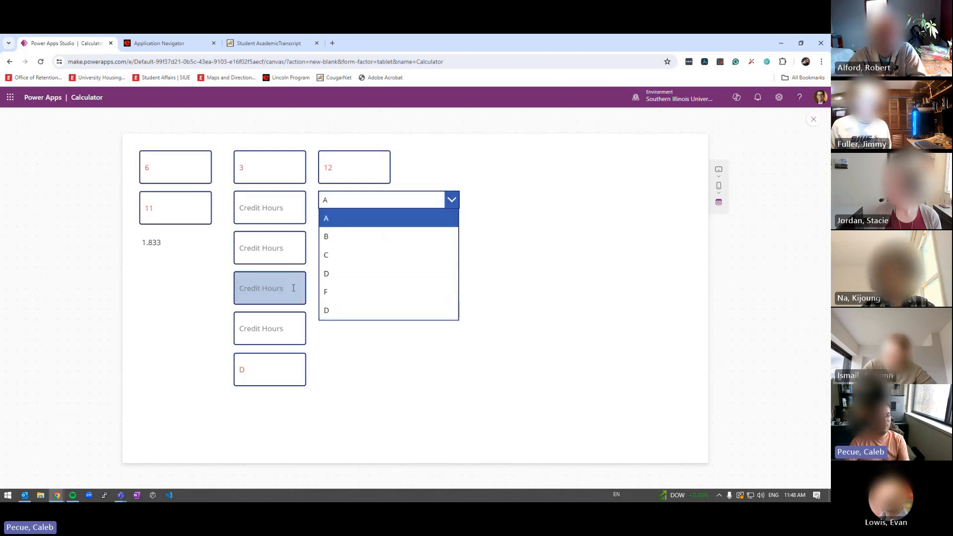
pyautogui.press('Escape')
# Delete G.Text and the trailing comma so Items lists only A, B, C, D, F
pyautogui.click(355, 225)
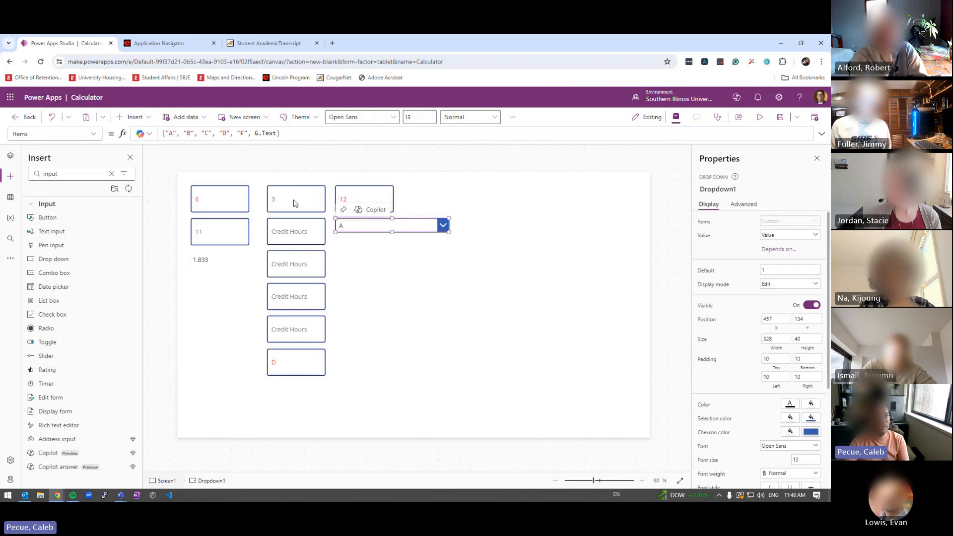
pyautogui.moveTo(255, 133); pyautogui.dragTo(277, 133)
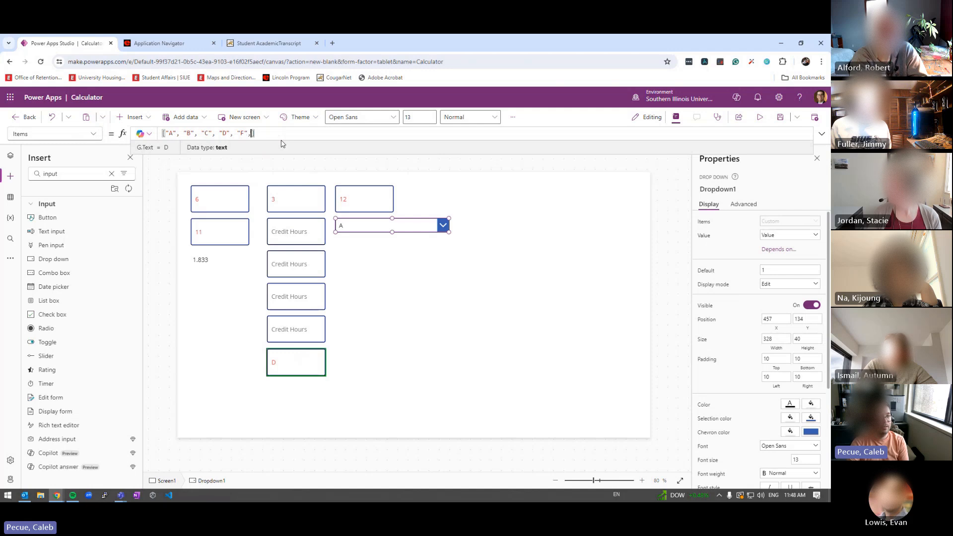
pyautogui.press('BackSpace')
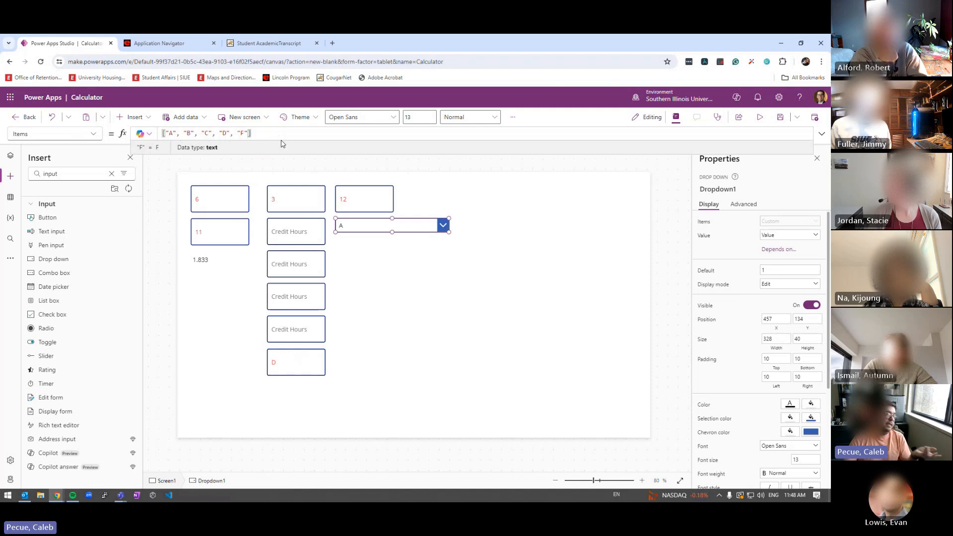
# Rename the D input box to cGPA6 in the Properties name box
pyautogui.click(323, 329)
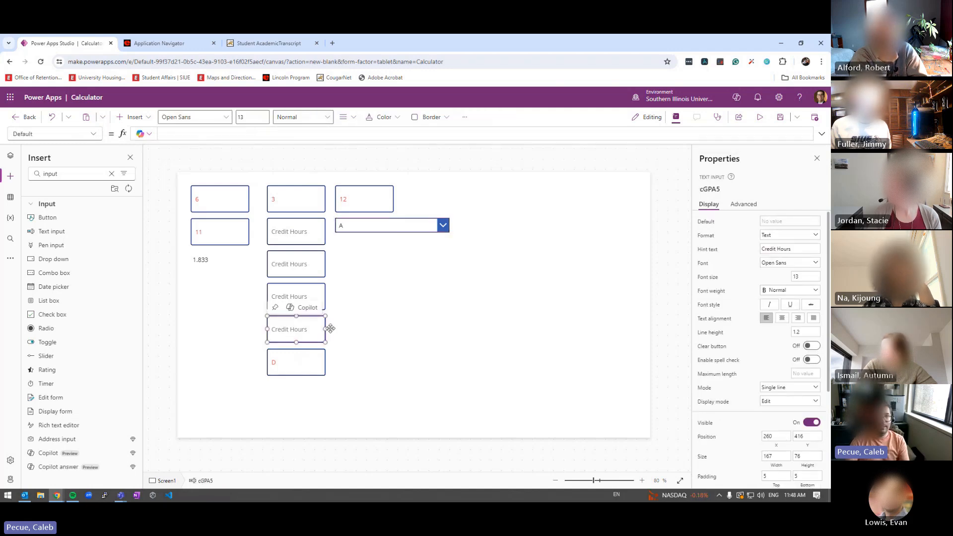
pyautogui.click(702, 193)
pyautogui.hotkey('ctrl', 'c')
pyautogui.click(275, 368)
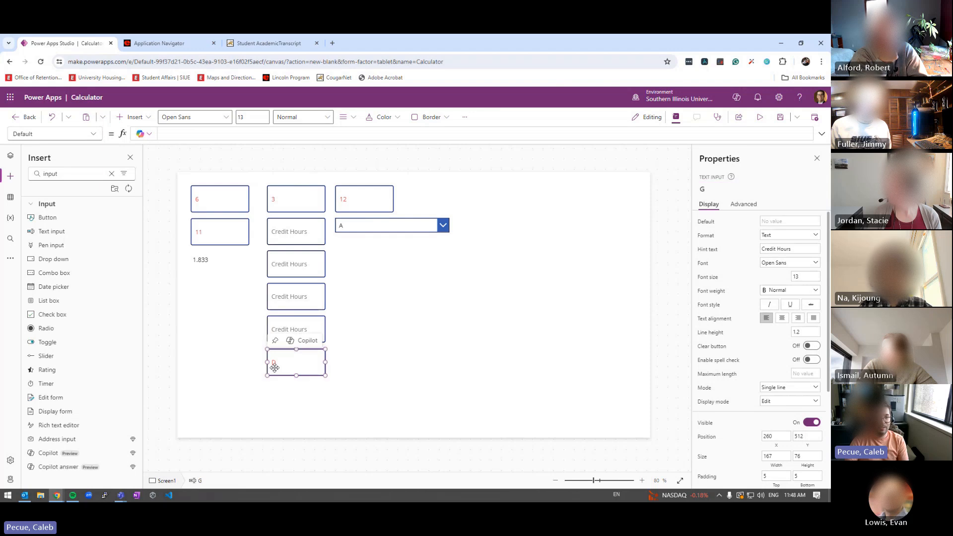
pyautogui.click(707, 189)
pyautogui.hotkey('ctrl', 'v')
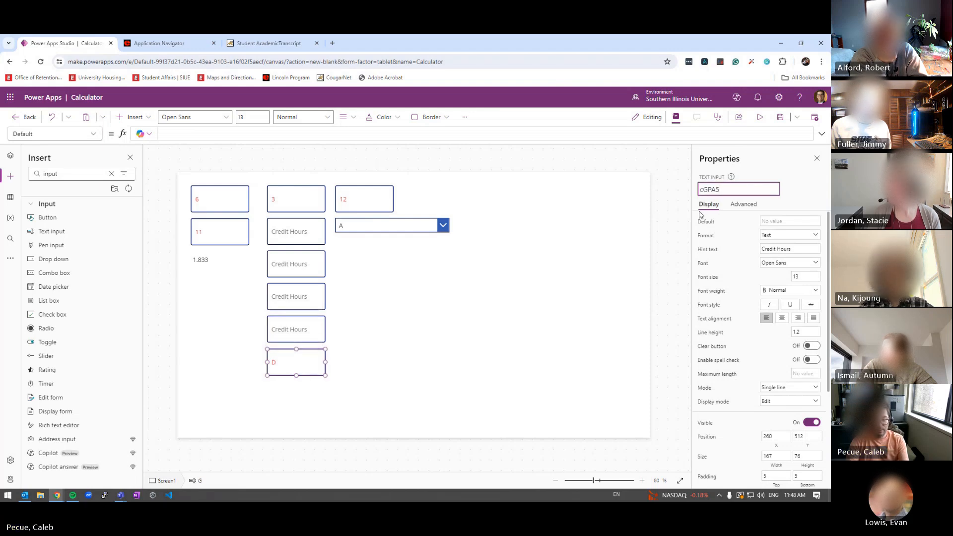
pyautogui.press('BackSpace')
pyautogui.write('6')
pyautogui.press('Return')
pyautogui.click(406, 255)
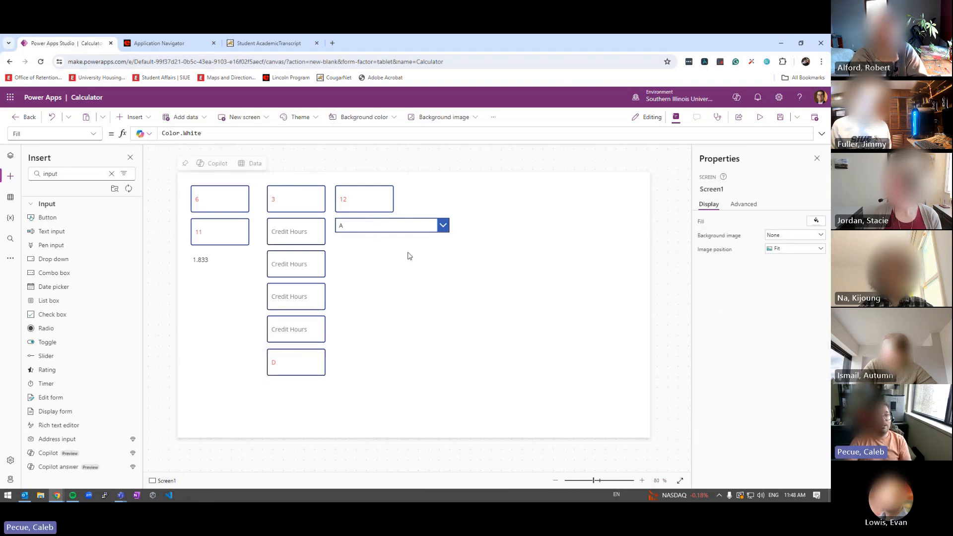
pyautogui.click(379, 227)
pyautogui.press('F5')
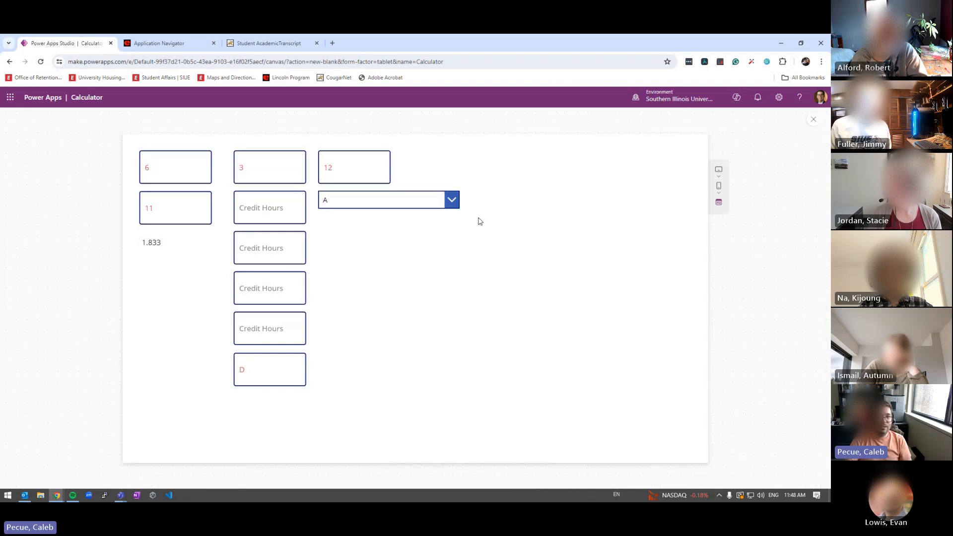
pyautogui.click(452, 201)
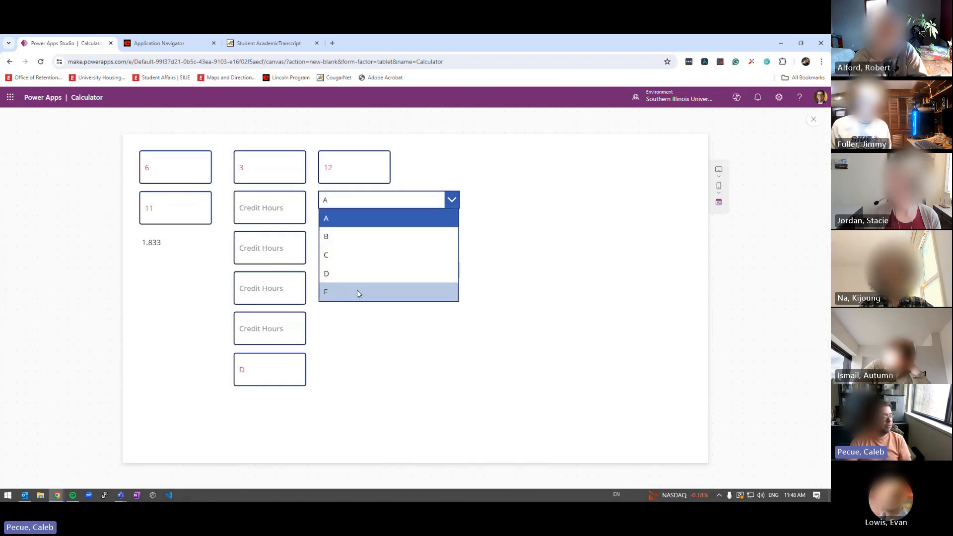
pyautogui.click(375, 203)
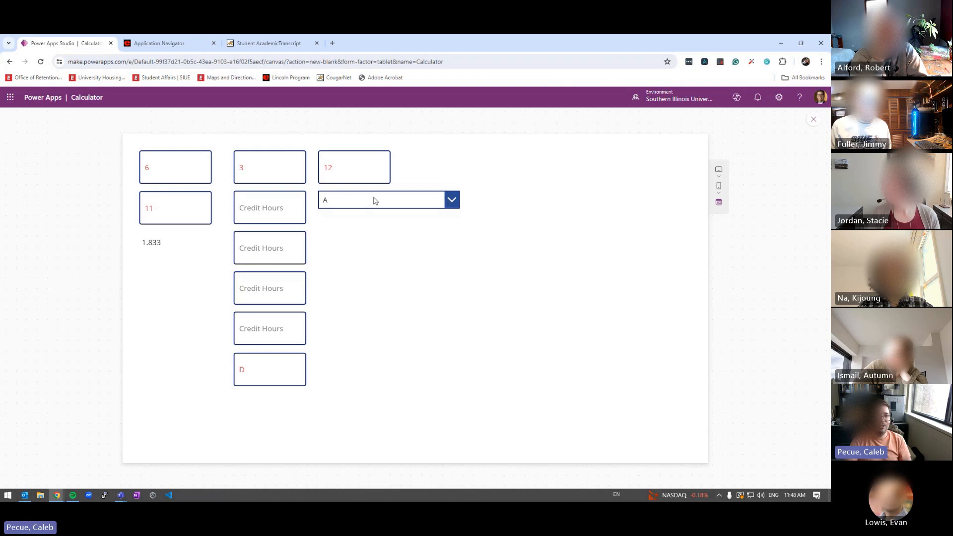
# Resize the grade dropdown to 167 wide by 76 tall
pyautogui.click(813, 119)
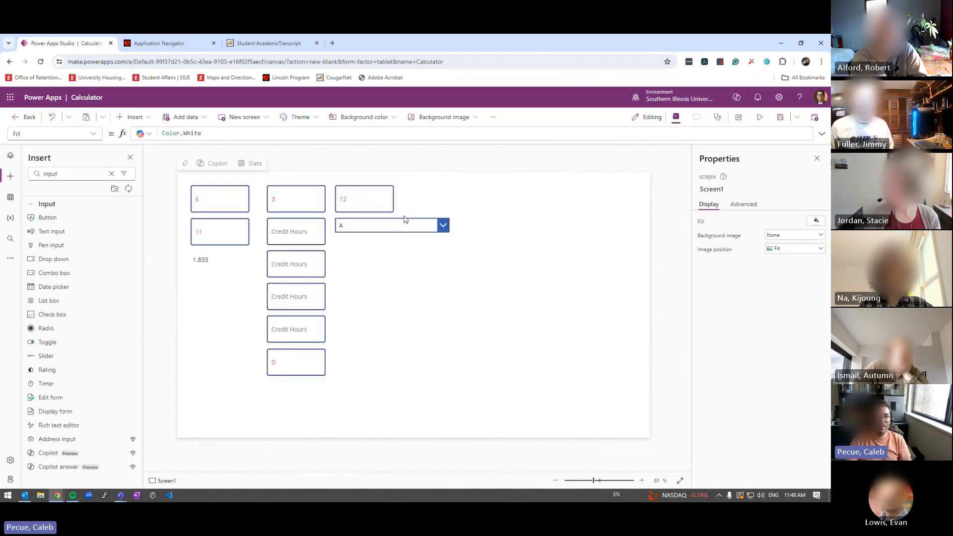
pyautogui.moveTo(393, 232); pyautogui.dragTo(392, 244)
pyautogui.moveTo(450, 231); pyautogui.dragTo(395, 231)
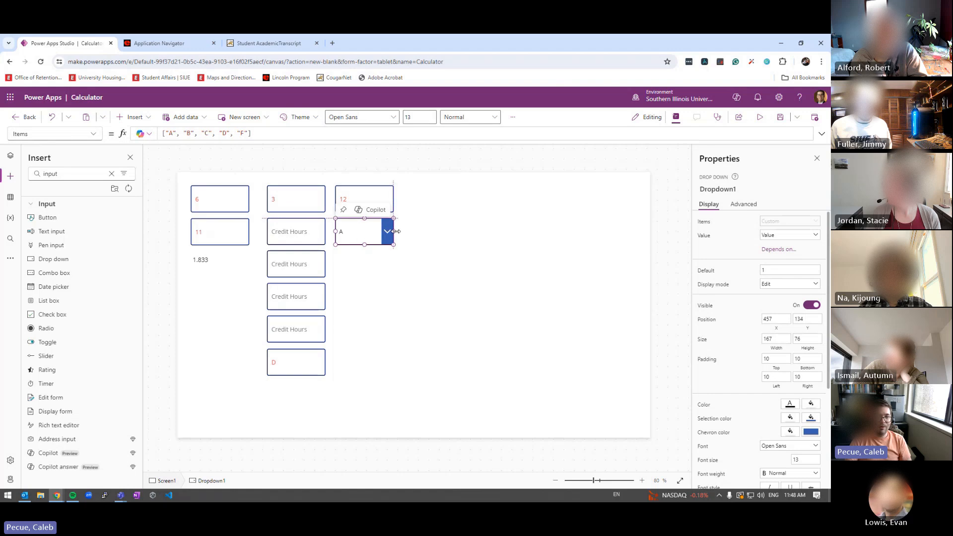
pyautogui.click(451, 242)
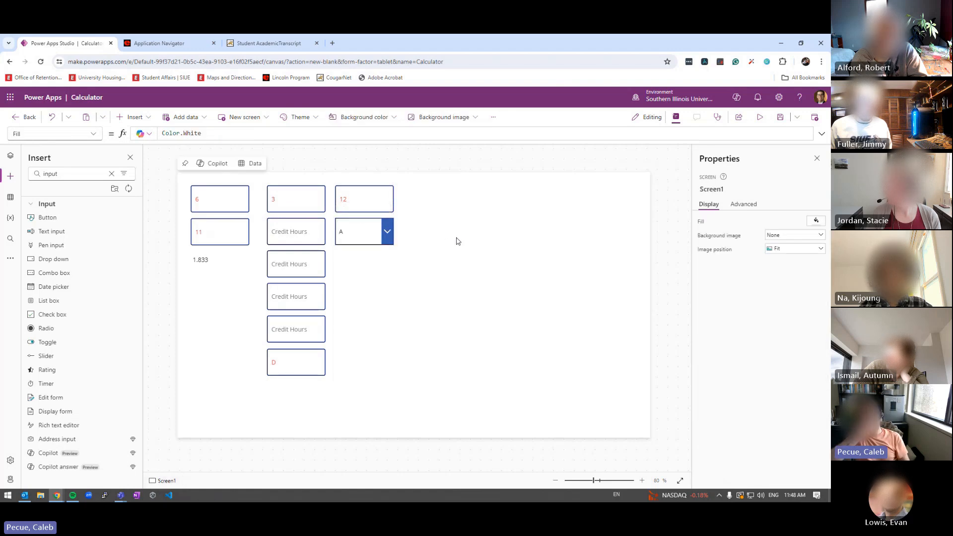
# Delete the 12 text box and move the dropdown up beside the cGPA1 box
pyautogui.click(378, 208)
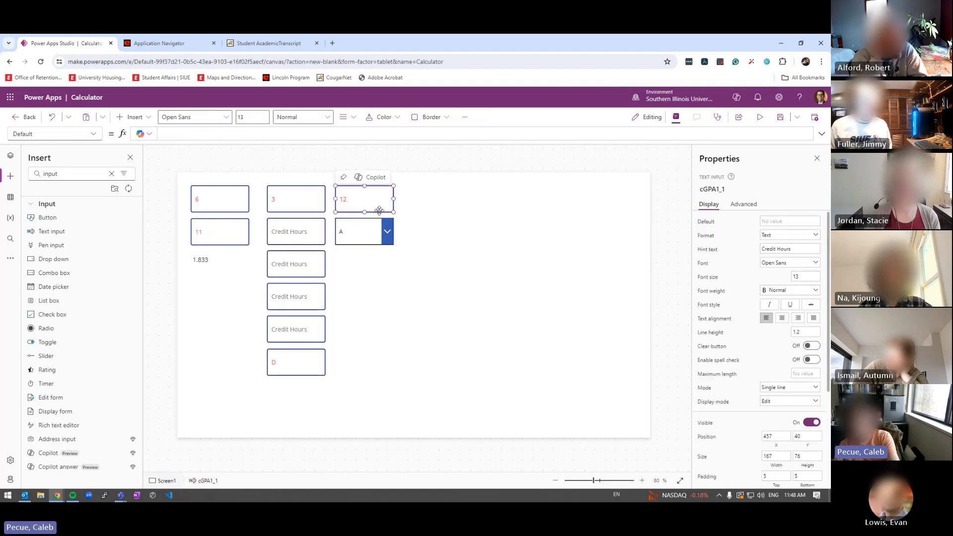
pyautogui.press('Delete')
pyautogui.moveTo(361, 226); pyautogui.dragTo(362, 192)
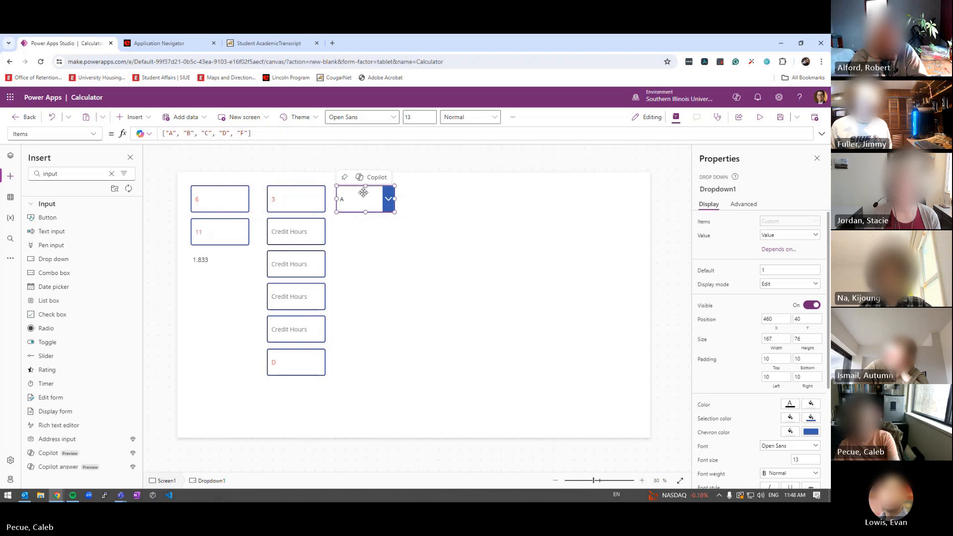
pyautogui.click(275, 200)
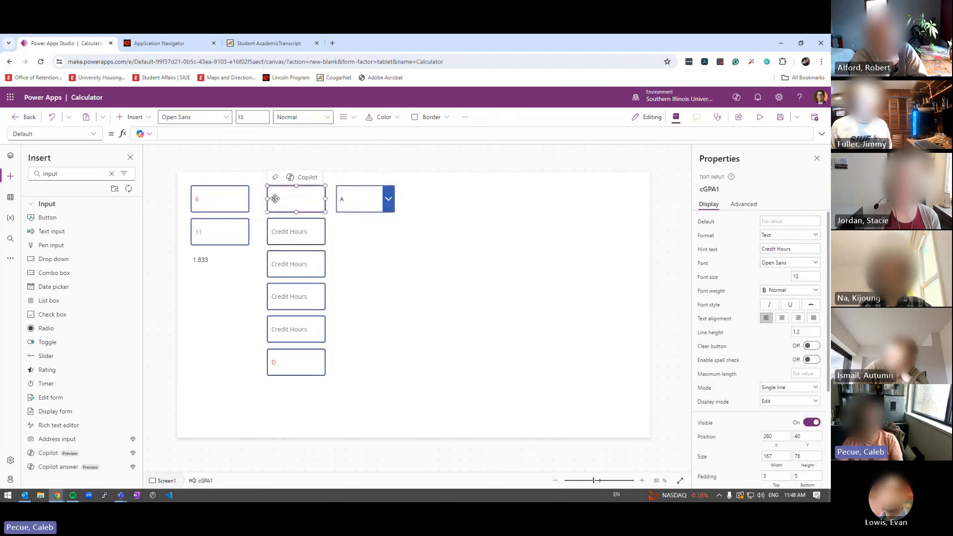
pyautogui.click(350, 199)
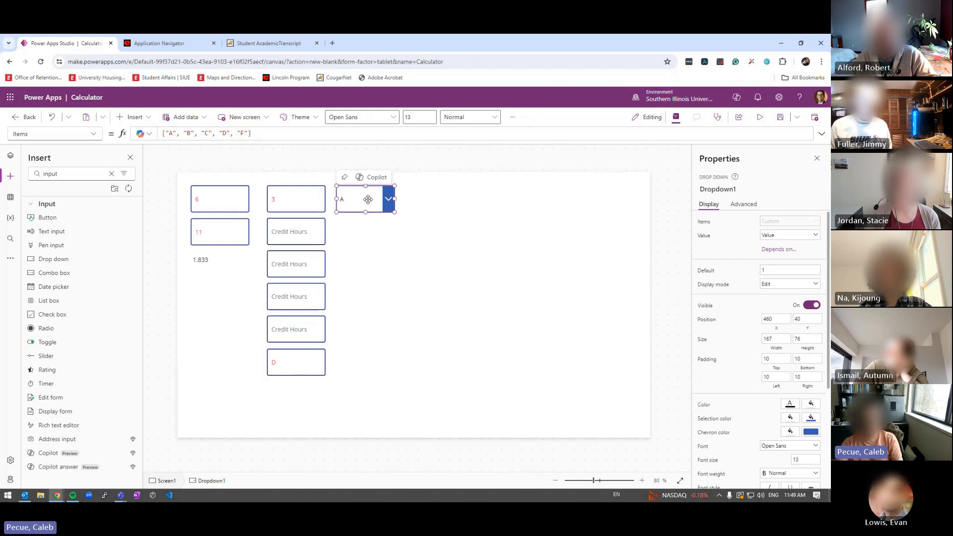
# In Teams, set course 1 to 3 credits and grade C, confirm 6 quality points, and return
pyautogui.hotkey('alt', 'Tab')
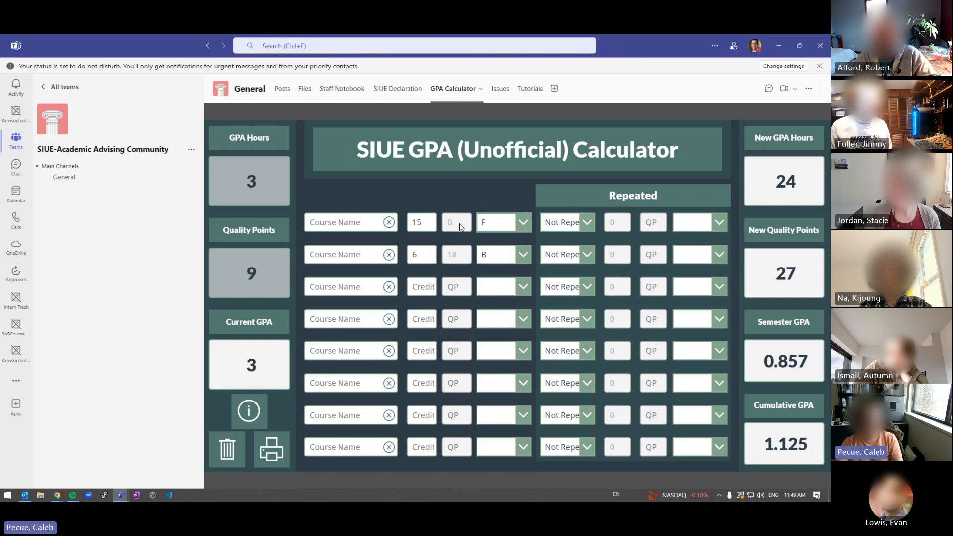
pyautogui.click(506, 225)
pyautogui.click(496, 238)
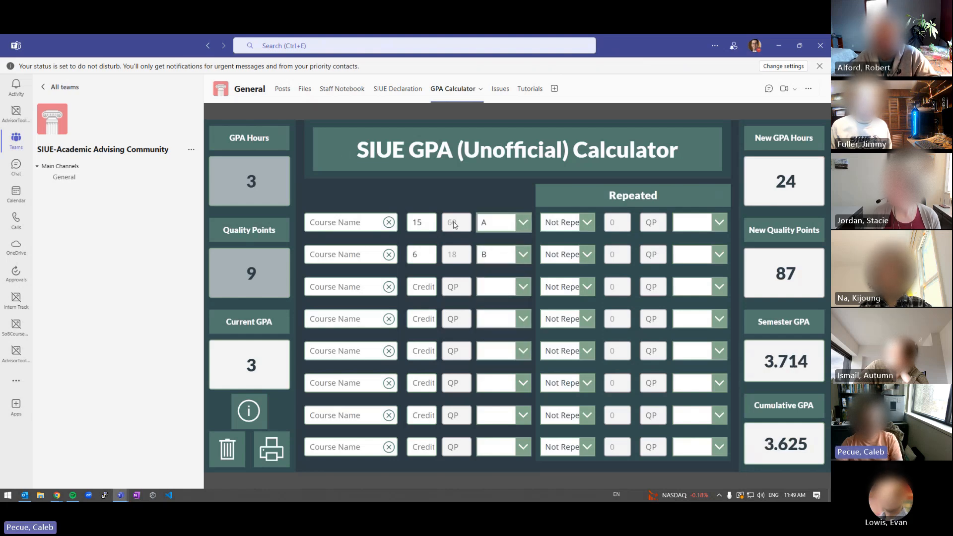
pyautogui.doubleClick(425, 223)
pyautogui.write('3')
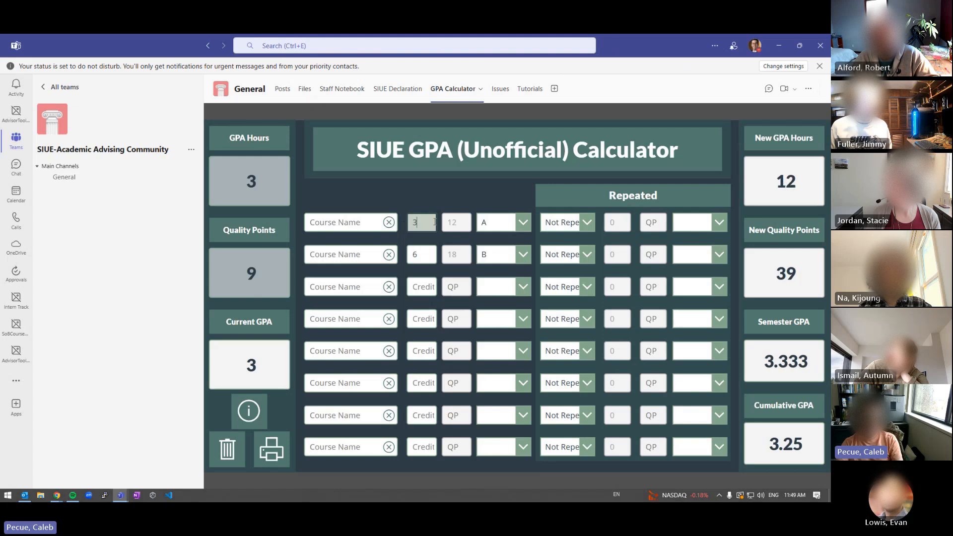
pyautogui.press('Tab')
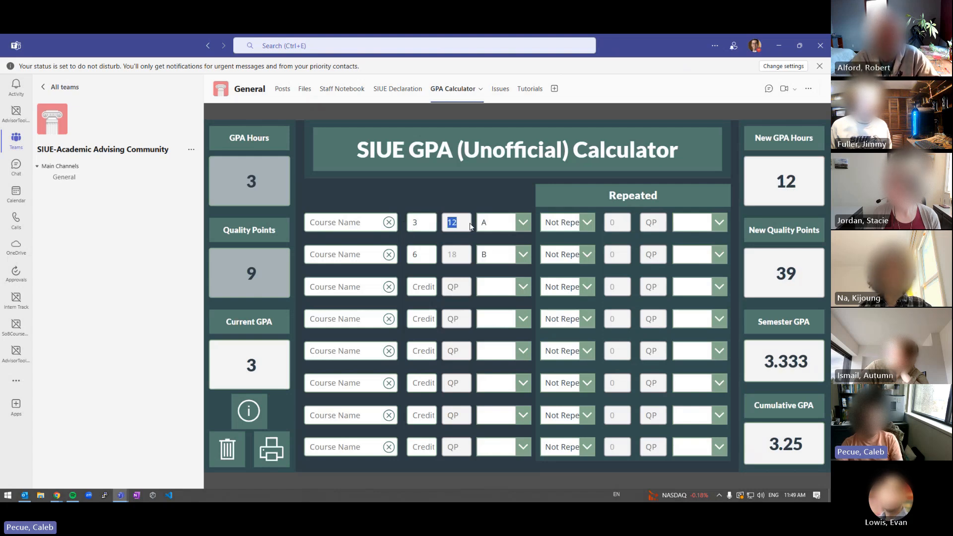
pyautogui.click(499, 223)
pyautogui.press('Down')
pyautogui.press('Down')
pyautogui.press('Return')
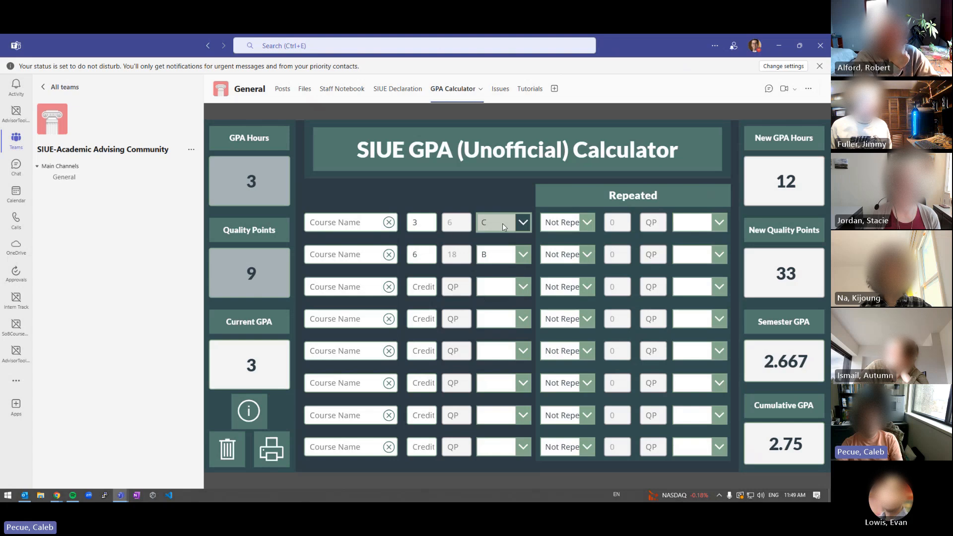
pyautogui.doubleClick(456, 222)
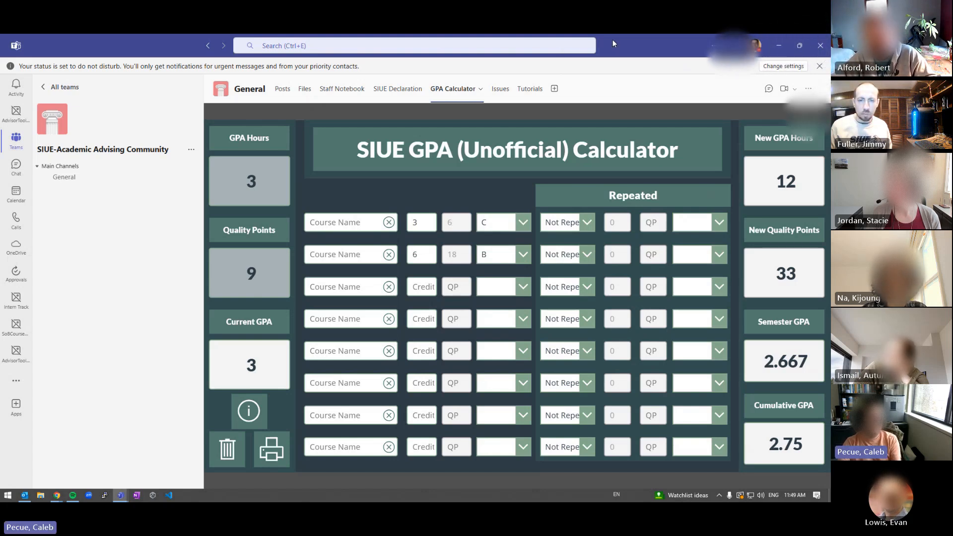
pyautogui.hotkey('alt', 'Tab')
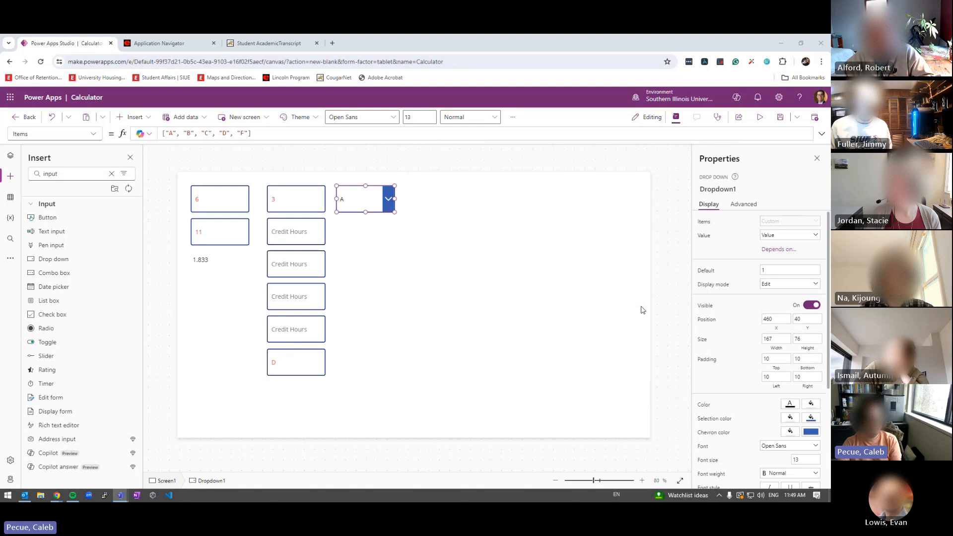
# Paste a copy of the 3 credit-hours box right of the dropdown and narrow it
pyautogui.click(320, 199)
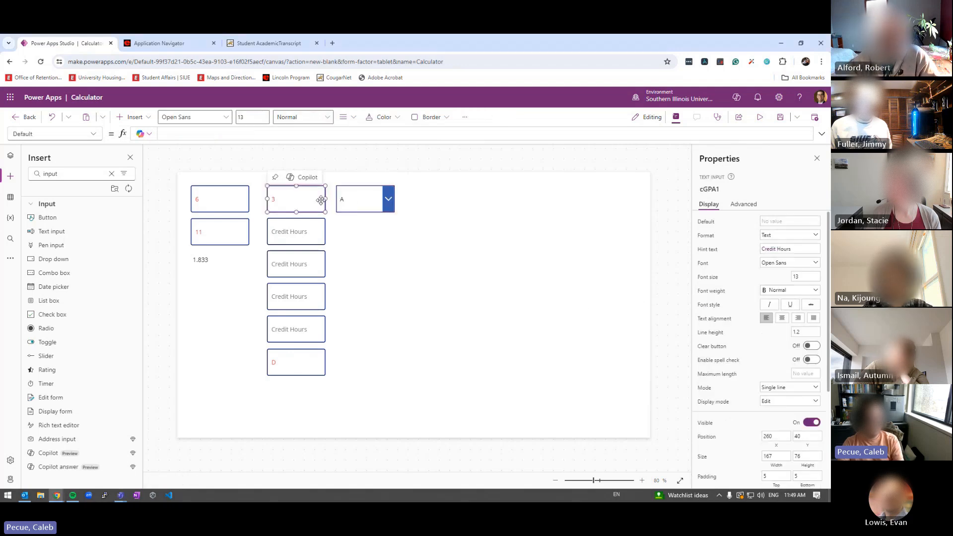
pyautogui.hotkey('ctrl', 'v')
pyautogui.moveTo(300, 206); pyautogui.dragTo(428, 198)
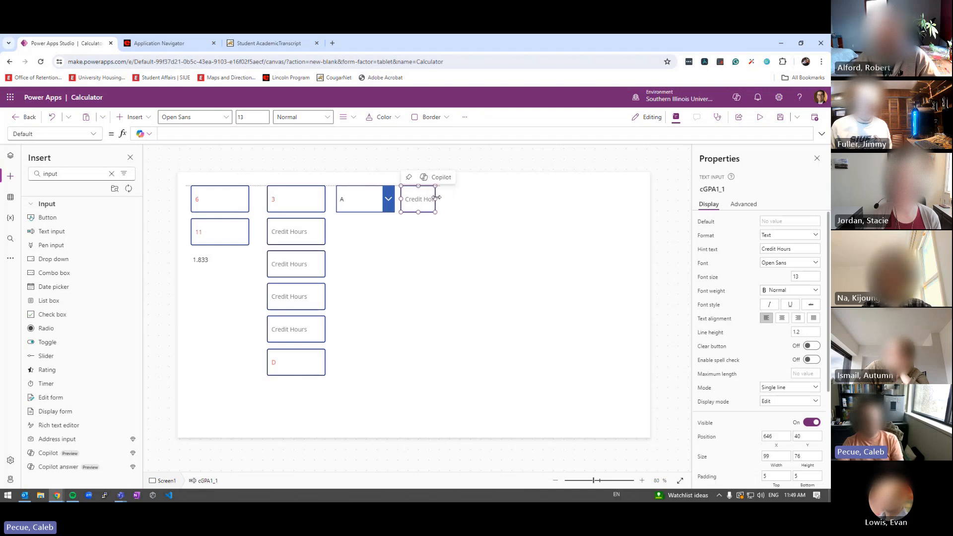
pyautogui.moveTo(448, 198); pyautogui.dragTo(427, 197)
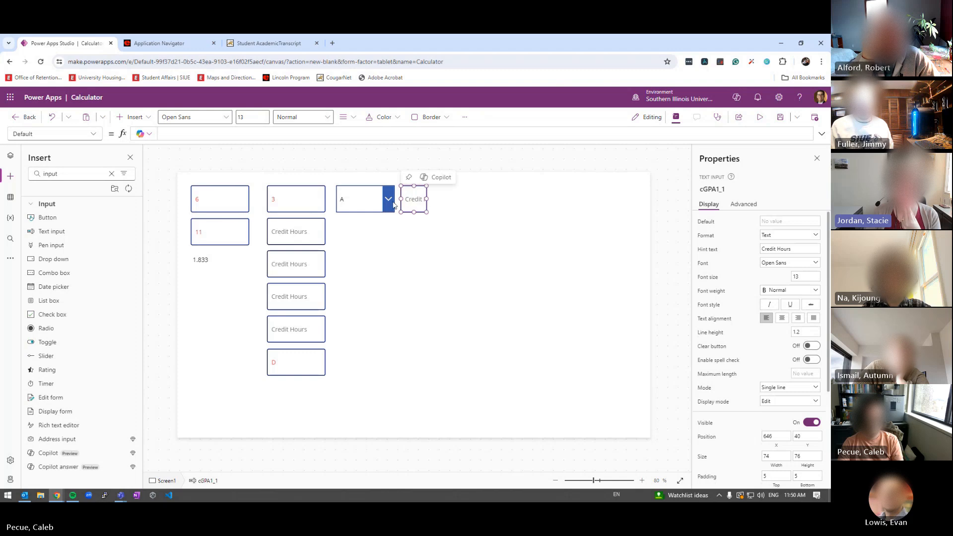
pyautogui.click(357, 199)
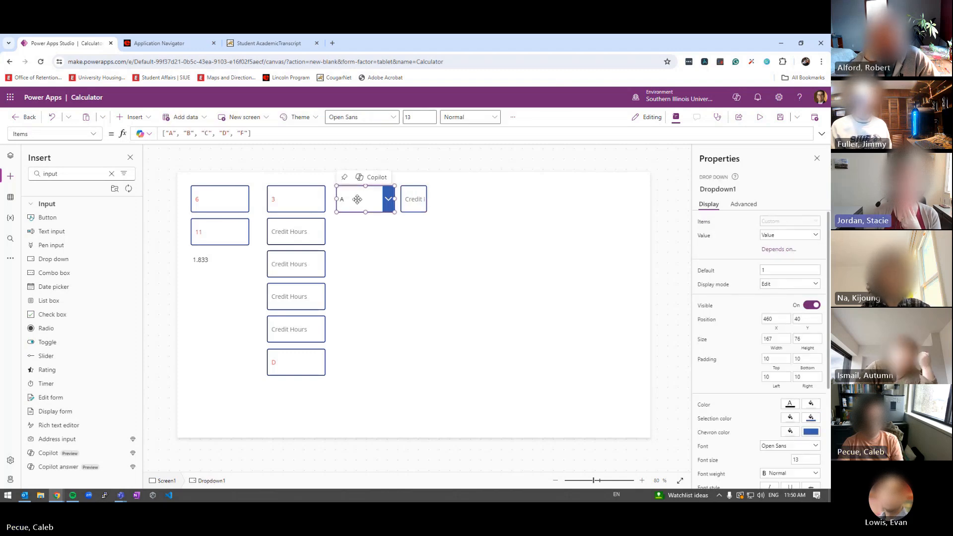
pyautogui.click(304, 201)
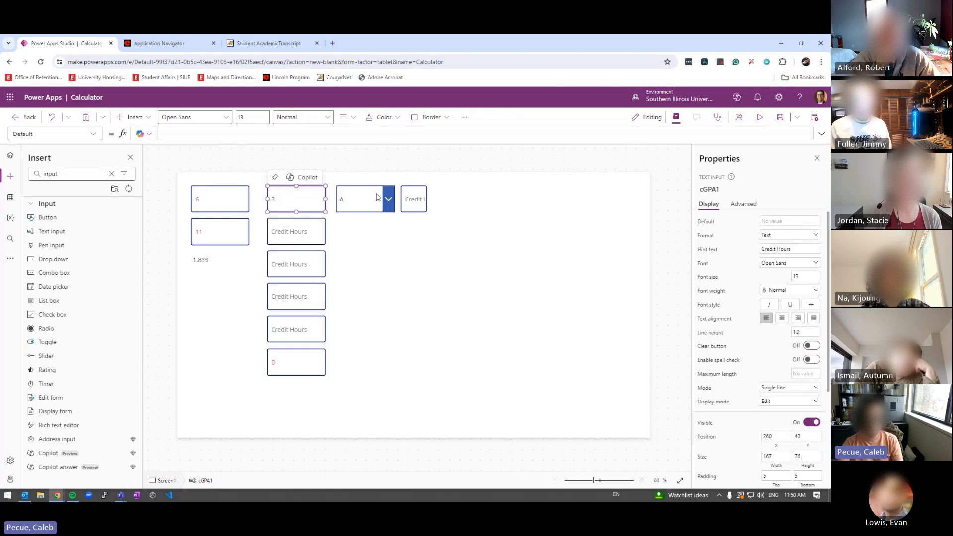
pyautogui.click(416, 198)
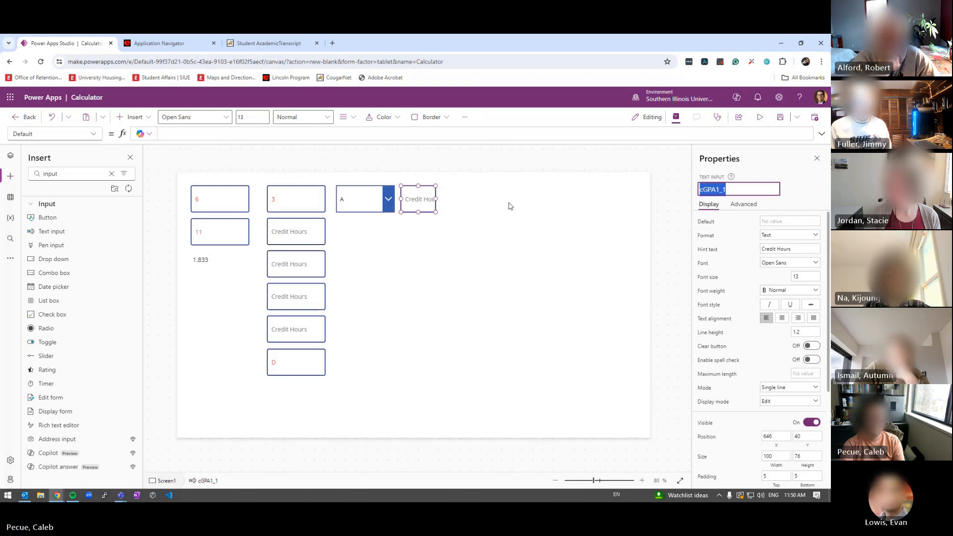
# Name the narrow box cQP1 and the grade dropdown cLG1
pyautogui.write('c')
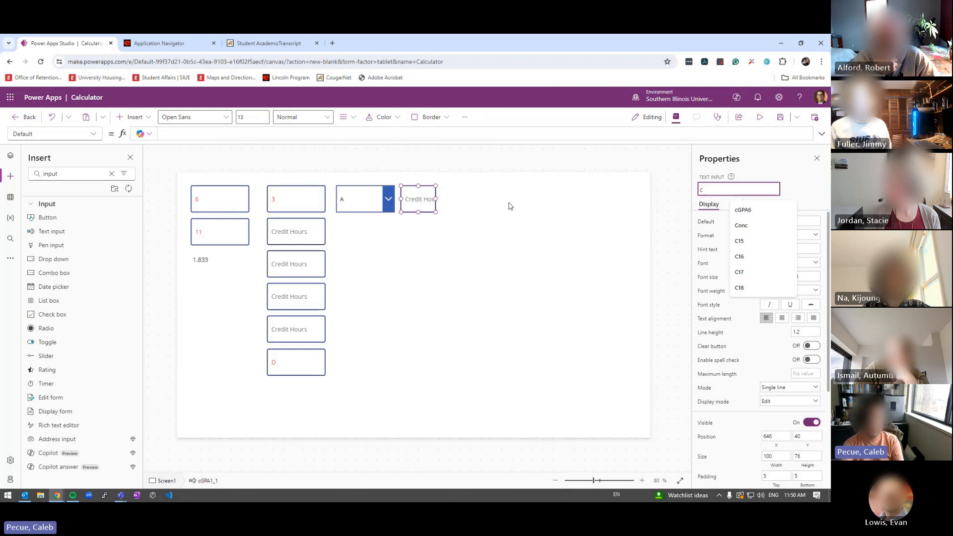
pyautogui.write('QP')
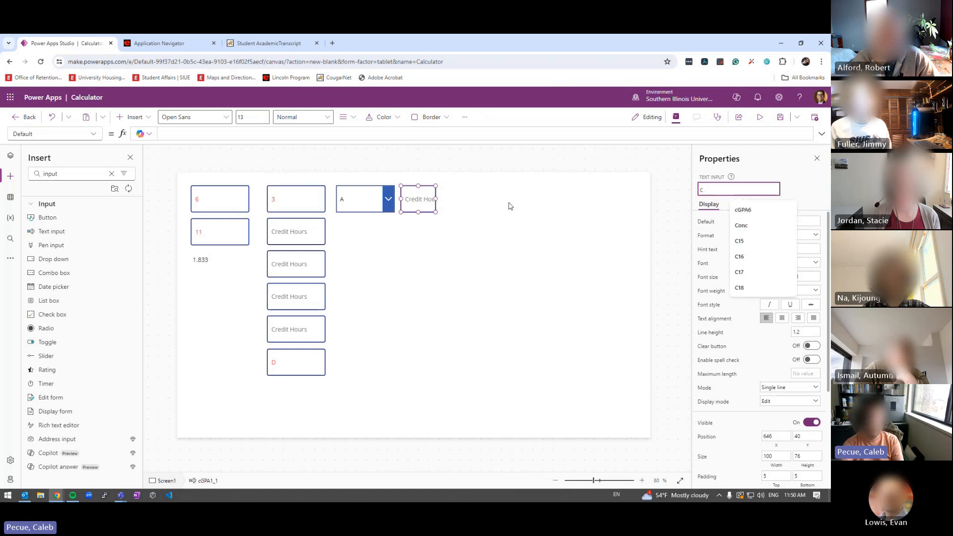
pyautogui.write('1')
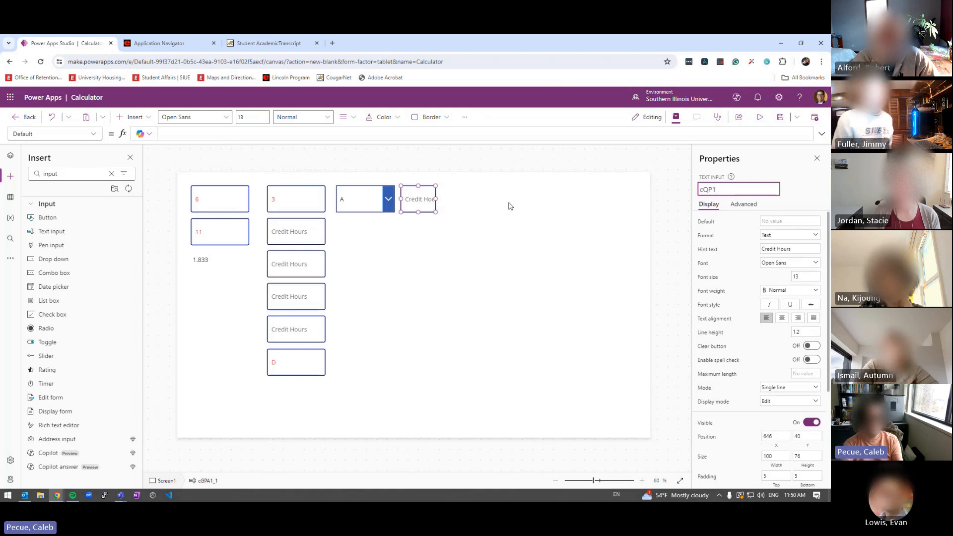
pyautogui.click(378, 207)
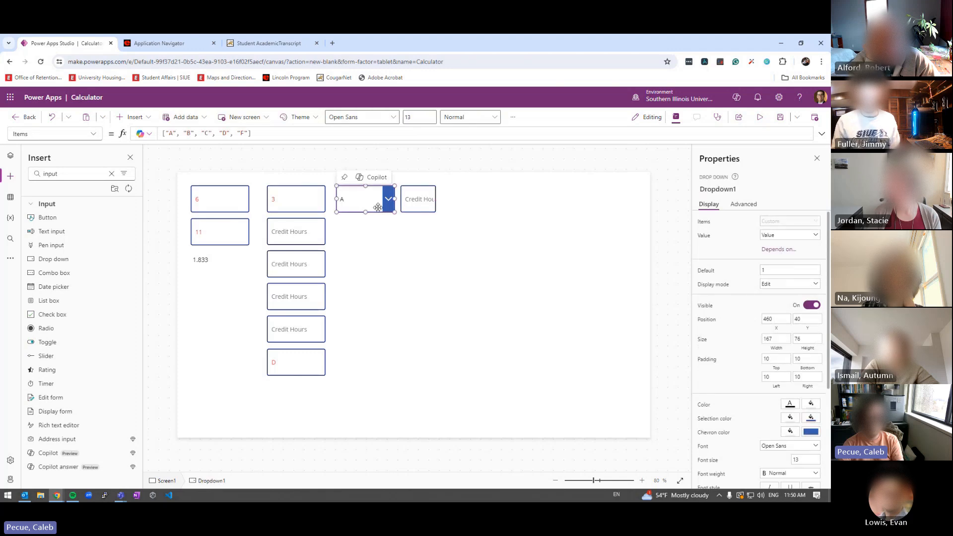
pyautogui.click(710, 190)
pyautogui.write('c')
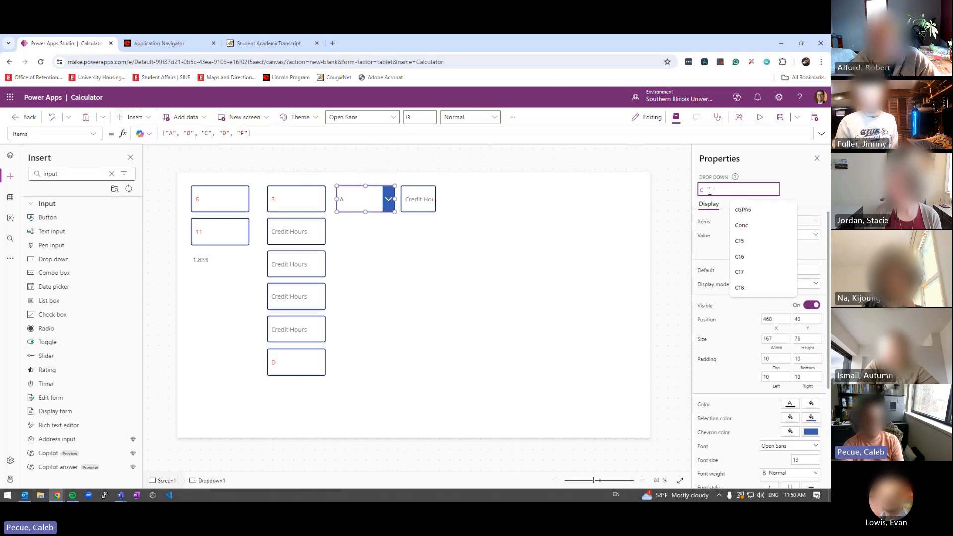
pyautogui.write('LGT')
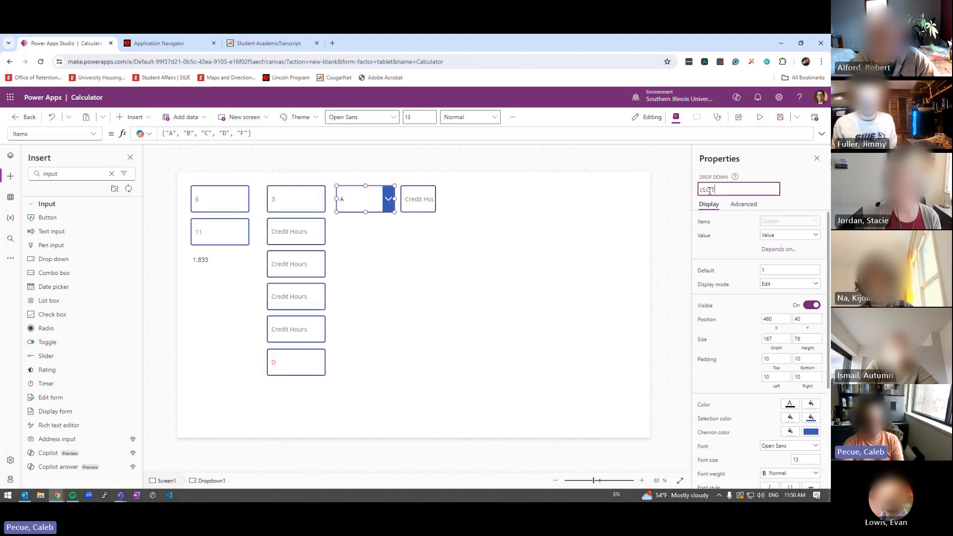
pyautogui.press('Return')
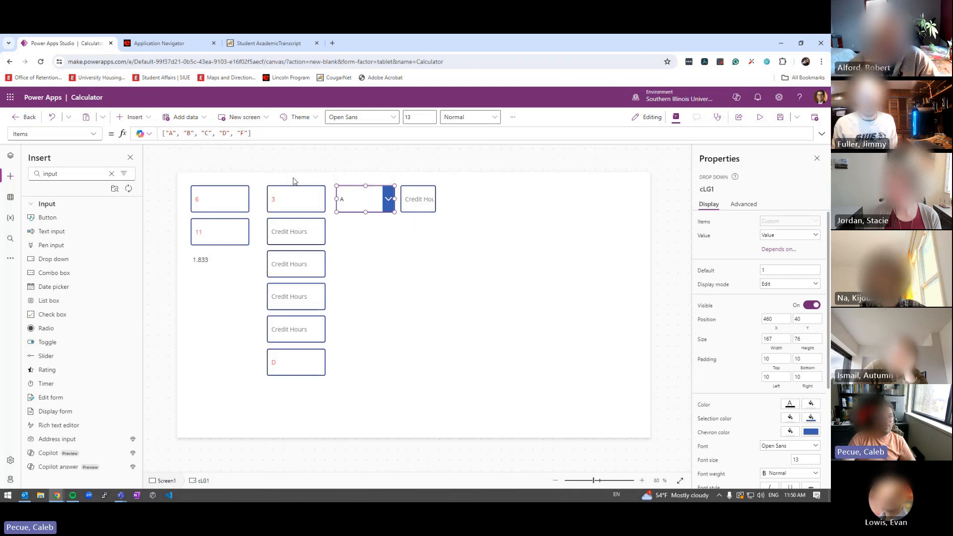
# Review cQP1, cLG1, cGPA1 and the 1.833 GPA label, then run the app preview
pyautogui.click(416, 201)
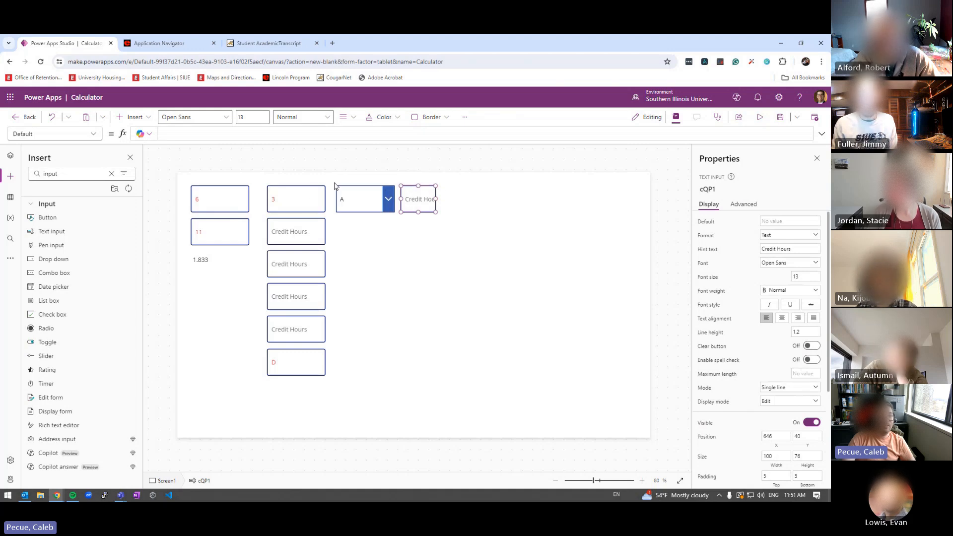
pyautogui.click(357, 197)
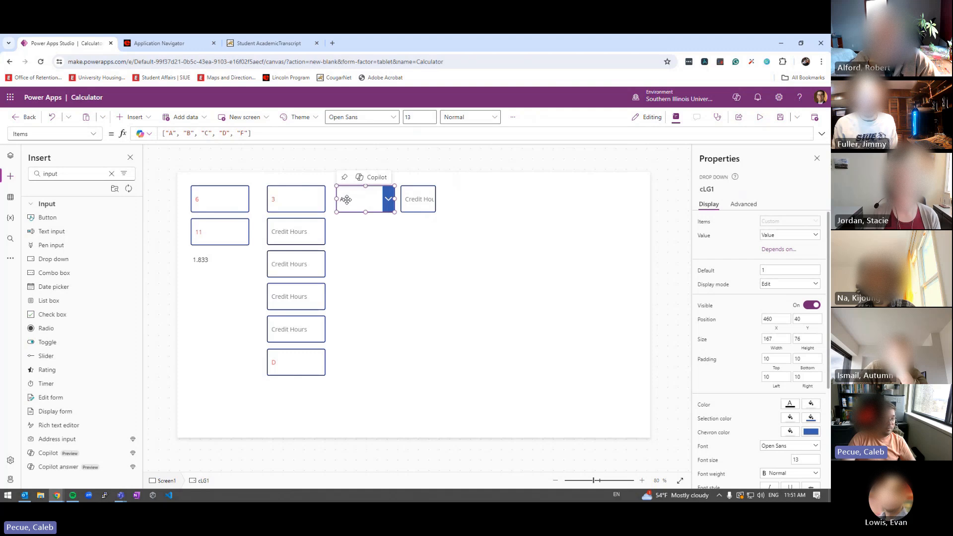
pyautogui.click(318, 196)
pyautogui.click(352, 206)
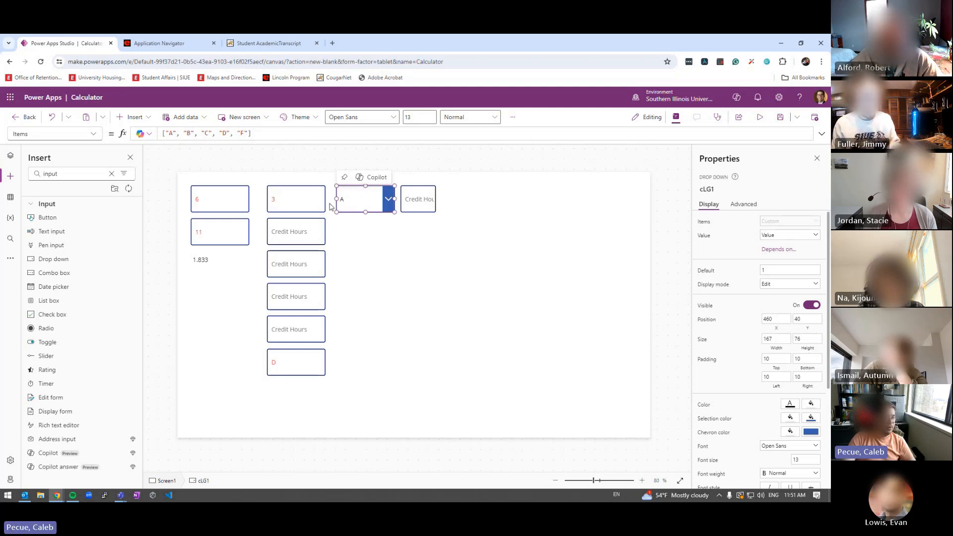
pyautogui.click(293, 204)
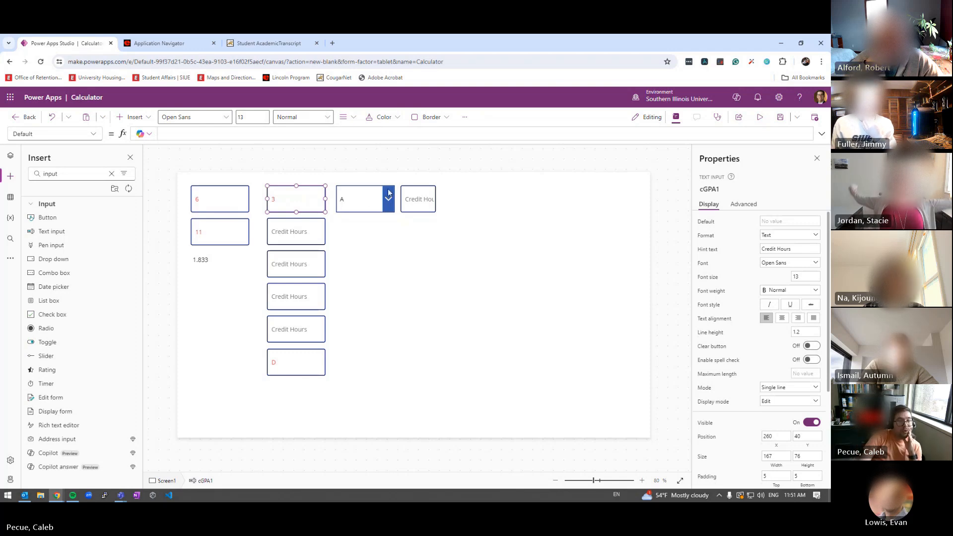
pyautogui.click(420, 200)
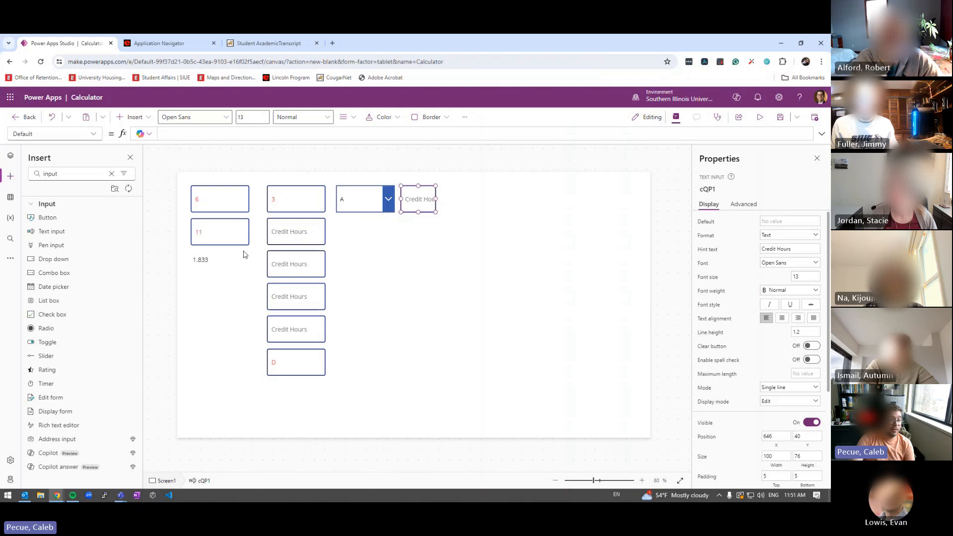
pyautogui.click(198, 263)
pyautogui.doubleClick(199, 262)
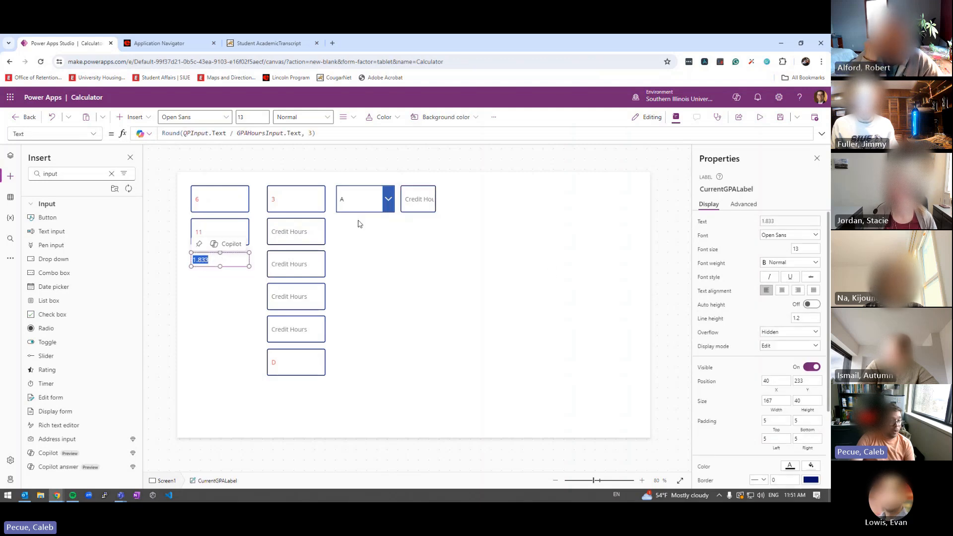
pyautogui.click(760, 117)
# Test typing in cQP1, set its Display mode to View, and preview again
pyautogui.click(413, 162)
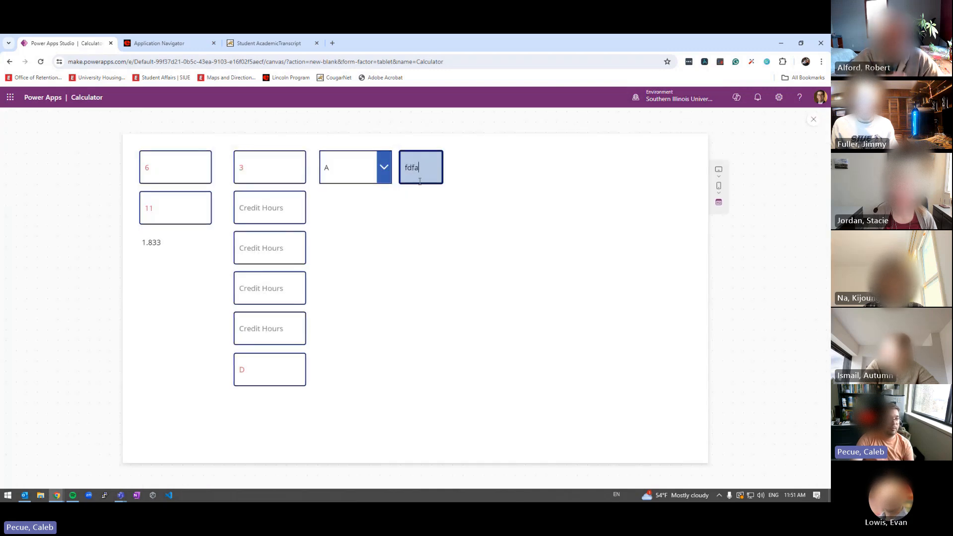
pyautogui.press('Escape')
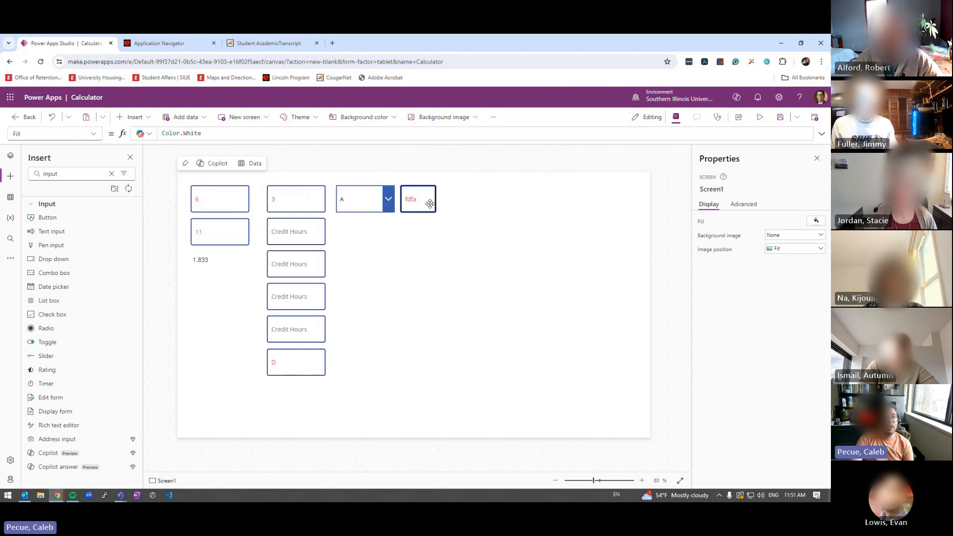
pyautogui.click(429, 204)
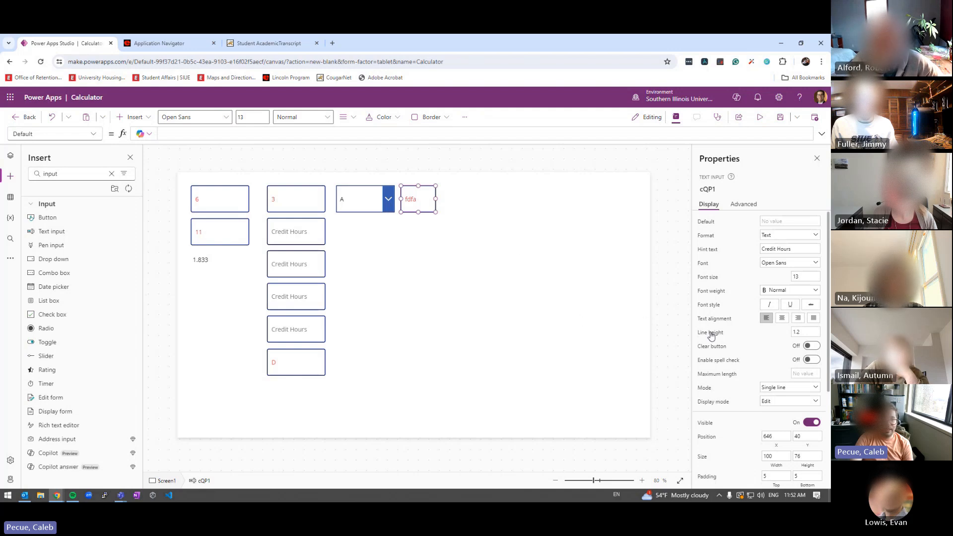
pyautogui.click(784, 402)
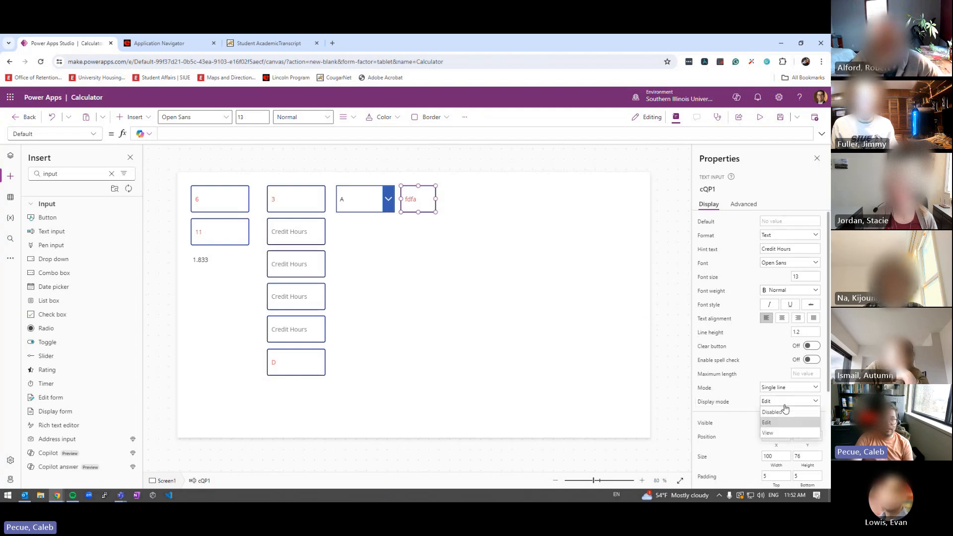
pyautogui.click(781, 433)
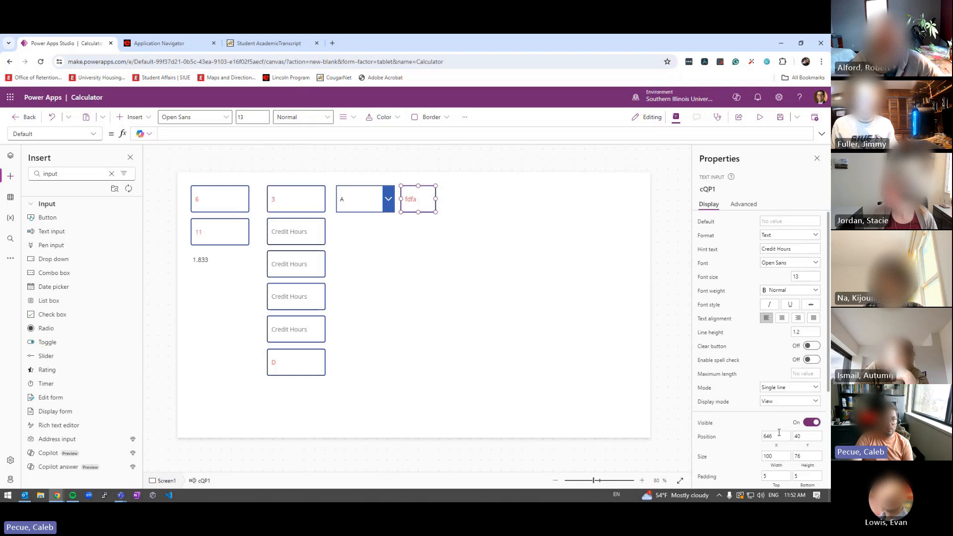
pyautogui.click(759, 117)
pyautogui.doubleClick(413, 169)
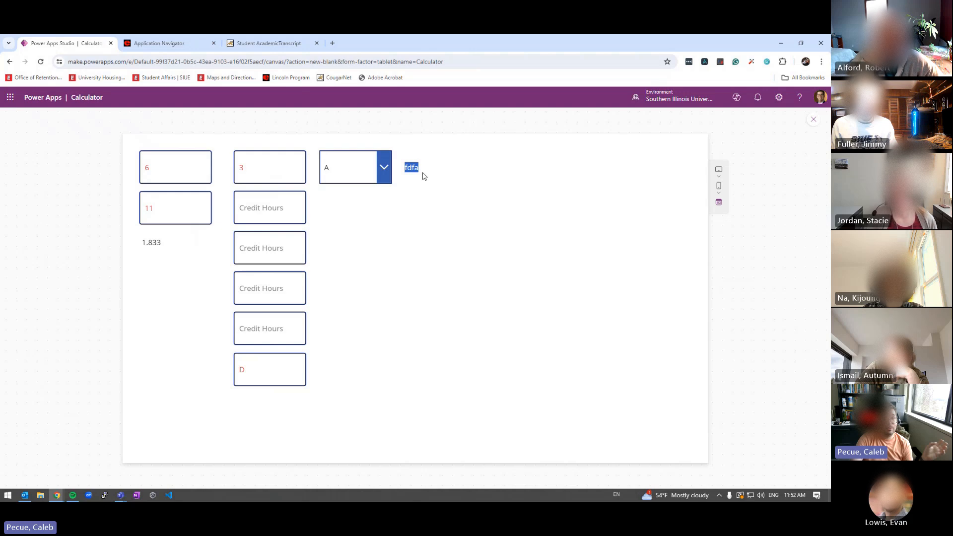
# Set cQP1's Display mode to Disabled so it appears greyed, then bring Teams into view
pyautogui.click(812, 120)
pyautogui.click(410, 199)
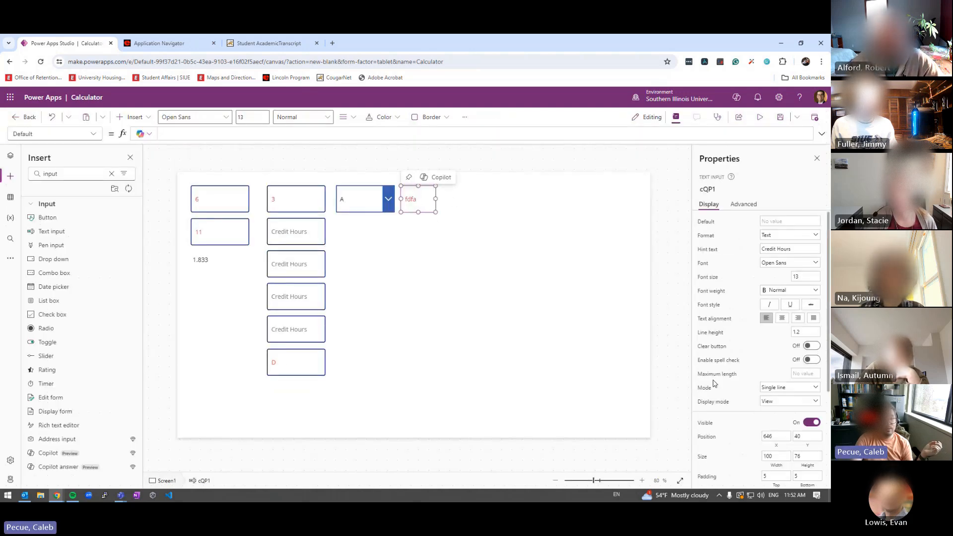
pyautogui.click(789, 402)
pyautogui.click(782, 423)
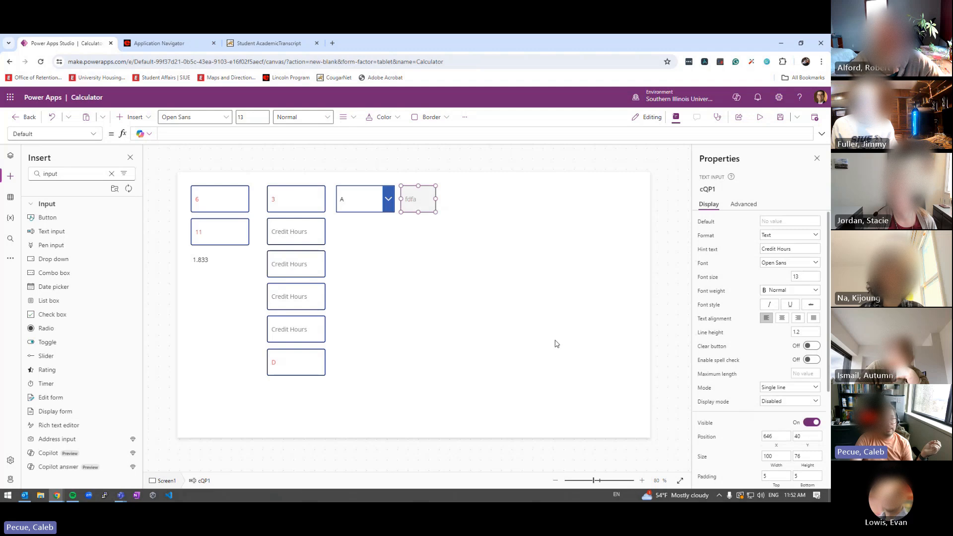
pyautogui.click(433, 237)
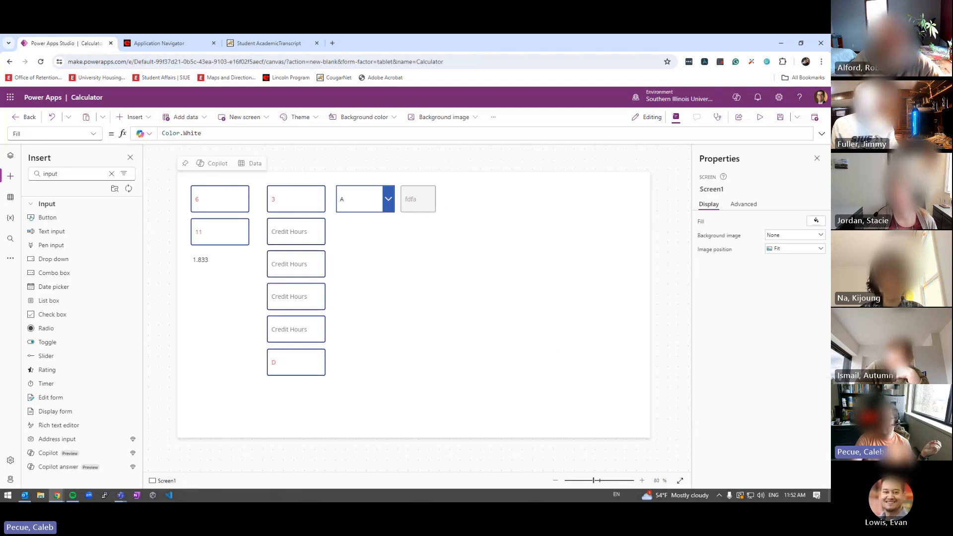
pyautogui.moveTo(830, 169); pyautogui.dragTo(287, 34)
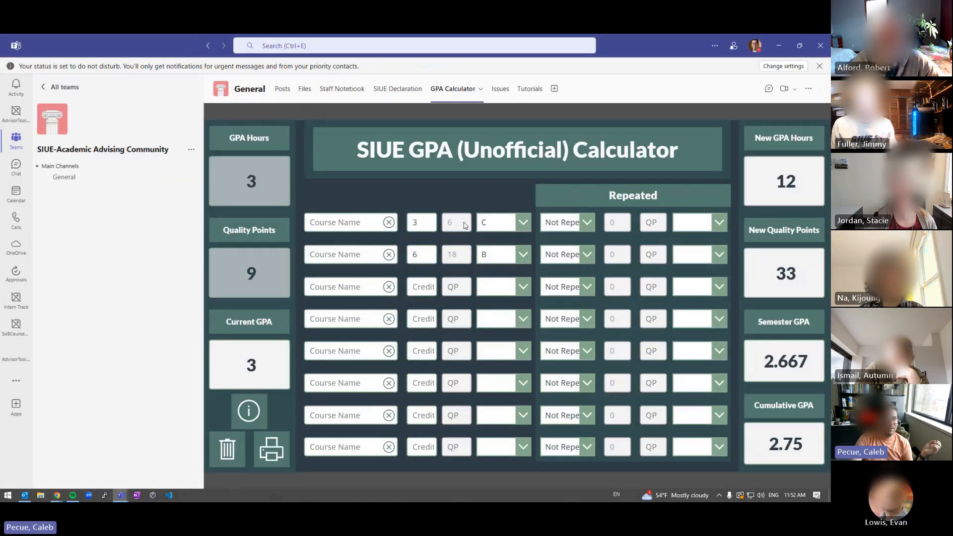
# Compare with Power Apps' greyed cQP1, then open Teams' SIUE Declaration tab
pyautogui.click(452, 195)
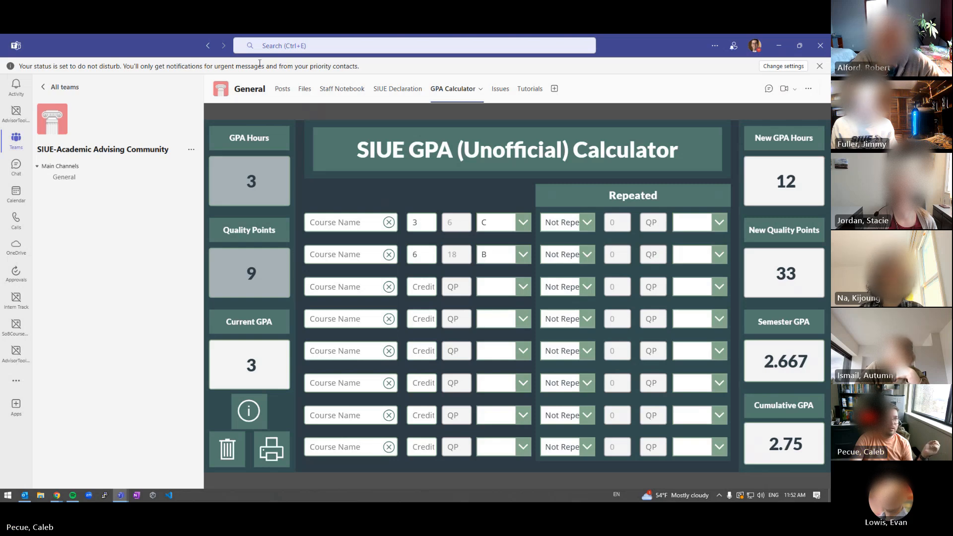
pyautogui.click(779, 46)
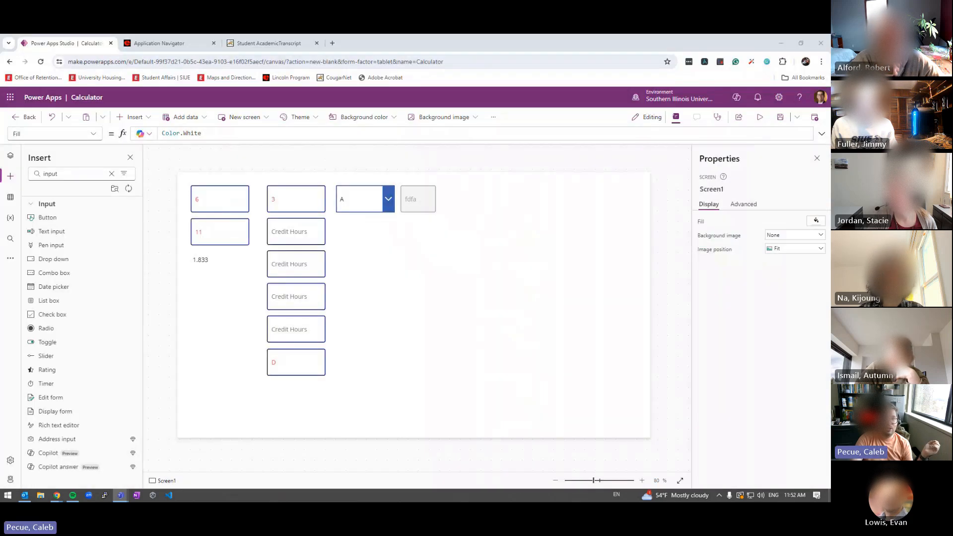
pyautogui.click(426, 208)
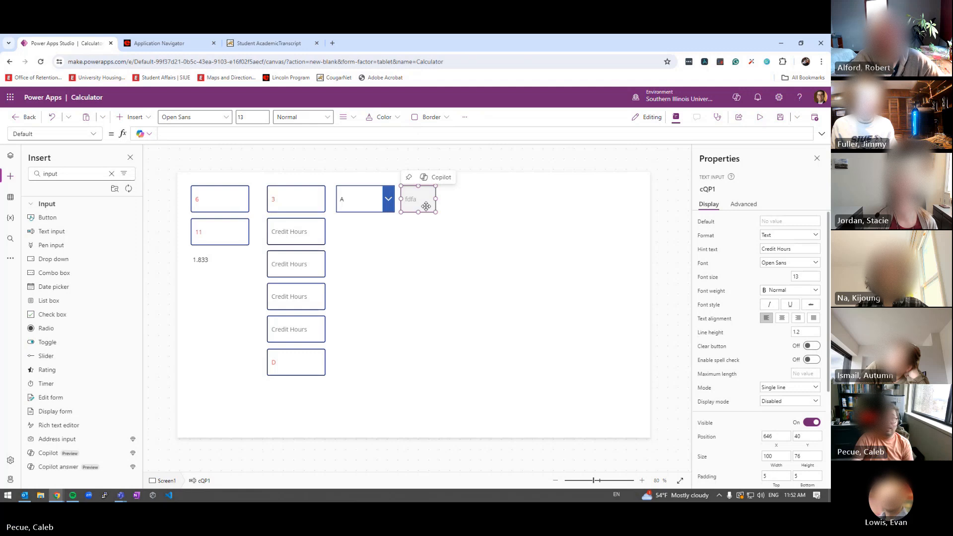
pyautogui.moveTo(830, 56); pyautogui.dragTo(347, 34)
pyautogui.click(387, 90)
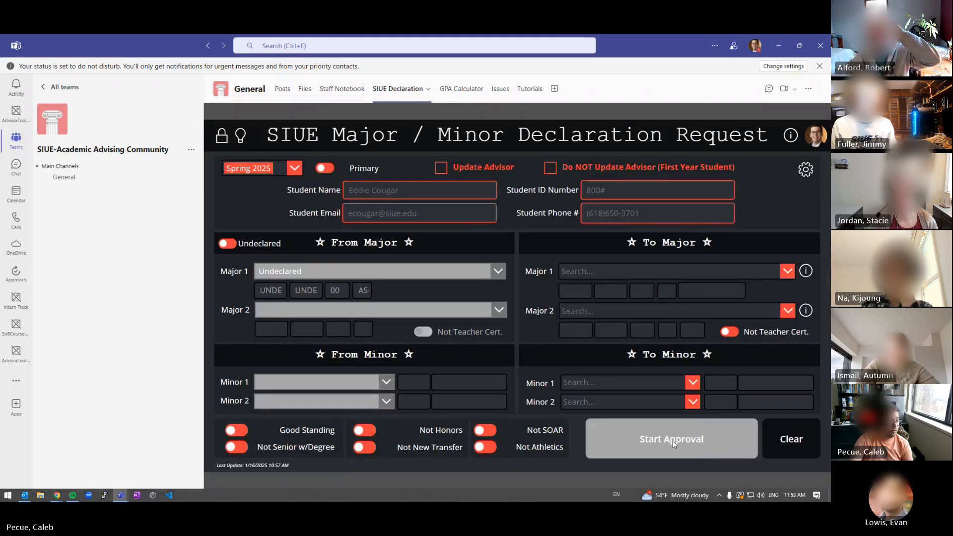
# Put placeholder text in the name, email and phone fields, then choose Accountancy (BSA) as Major 1
pyautogui.click(371, 188)
pyautogui.write('f')
pyautogui.click(624, 188)
pyautogui.click(377, 221)
pyautogui.write('f')
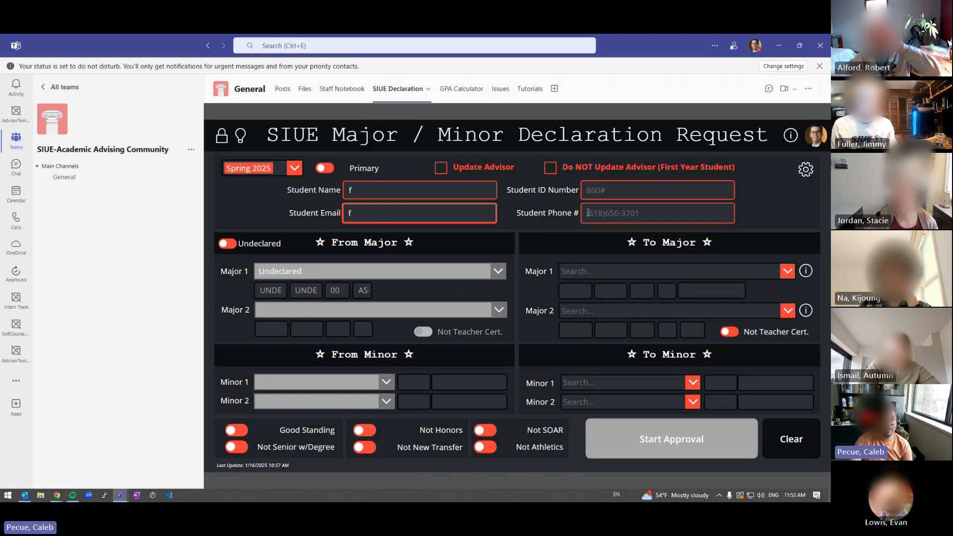
pyautogui.click(588, 212)
pyautogui.write('f')
pyautogui.click(823, 111)
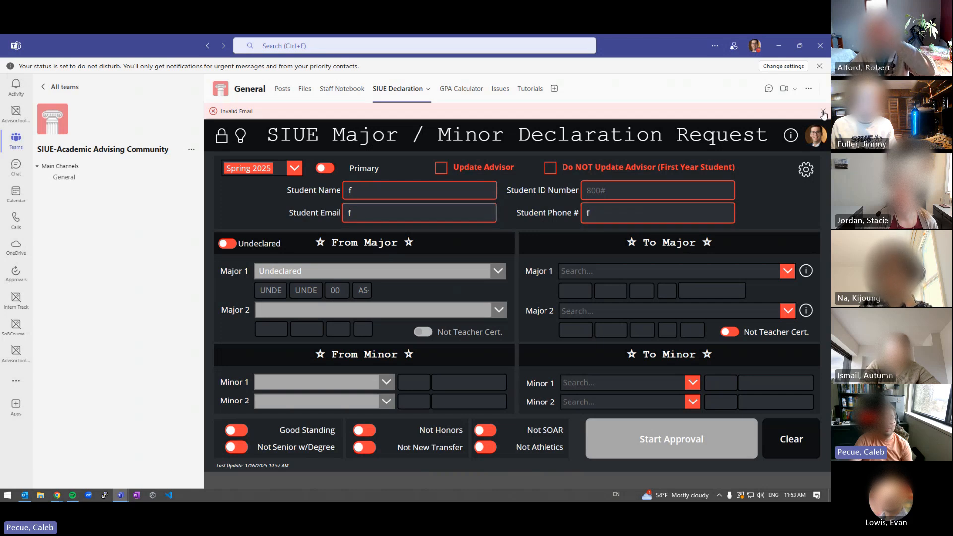
pyautogui.click(788, 271)
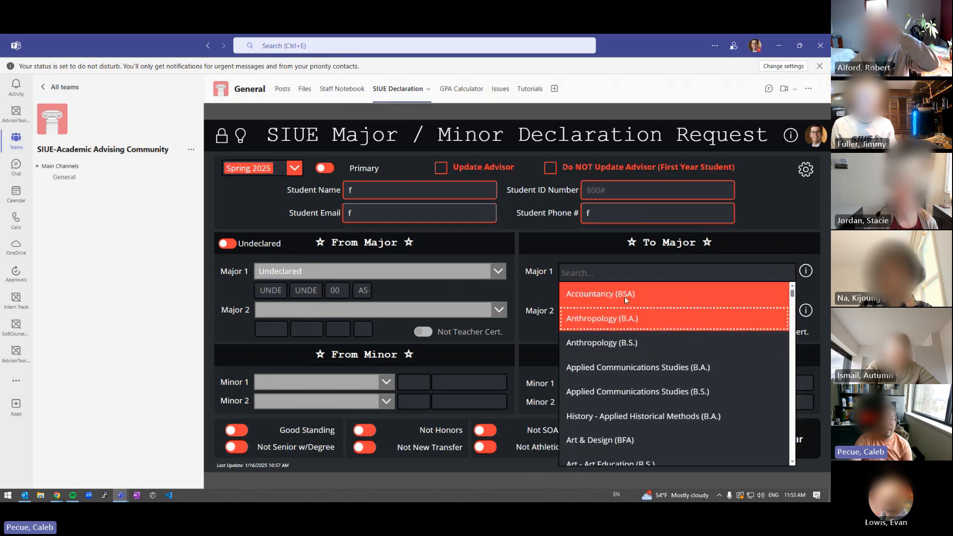
pyautogui.click(625, 295)
# Enter the student's ID number and name, and tick Update Advisor
pyautogui.click(617, 189)
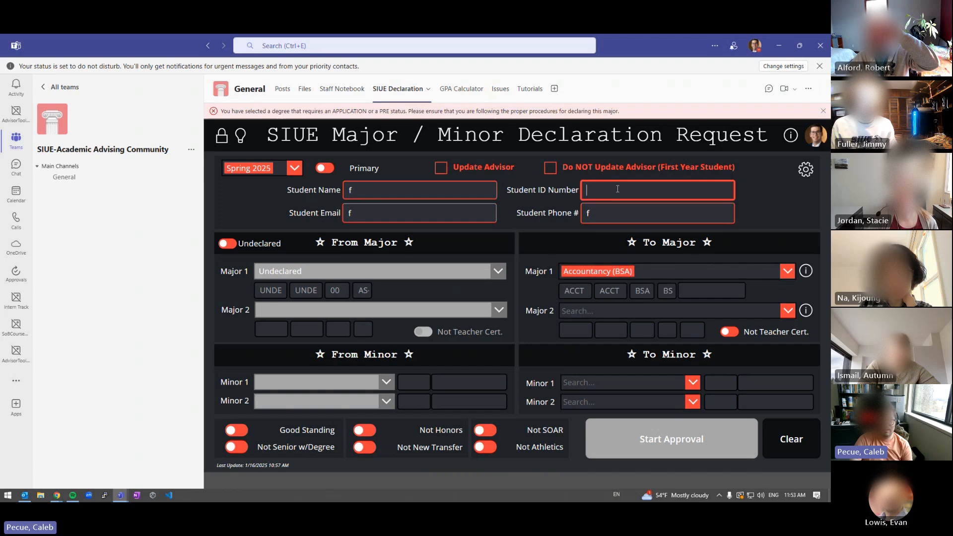
pyautogui.press('Tab')
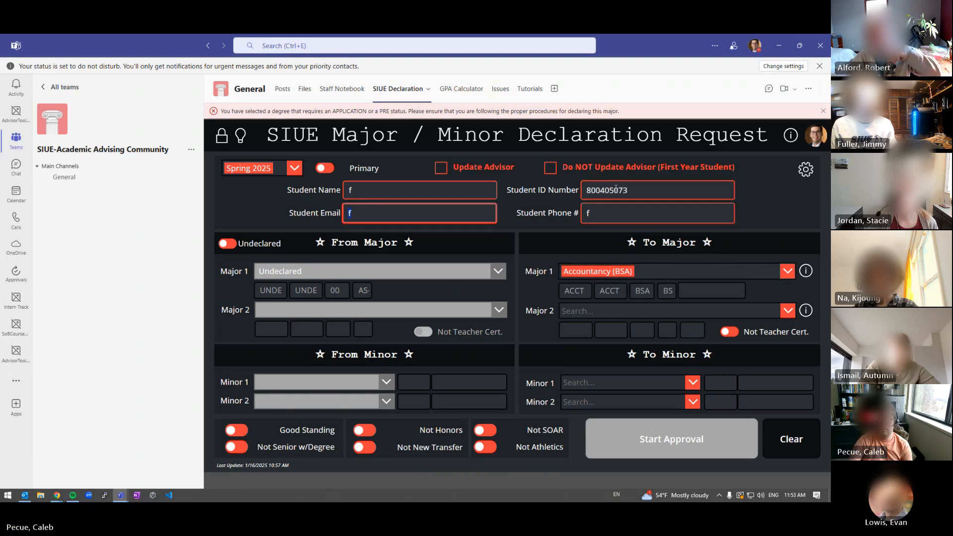
pyautogui.press('Tab')
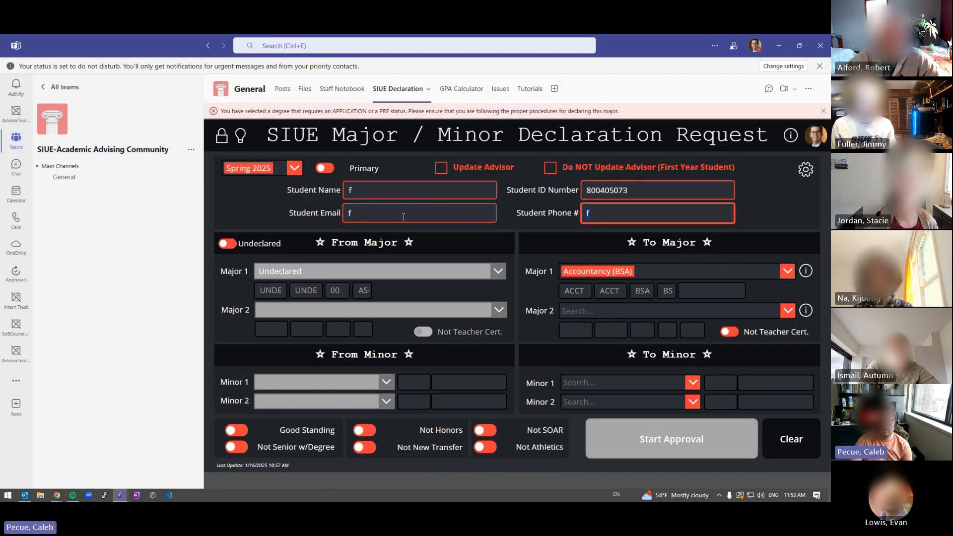
pyautogui.click(383, 191)
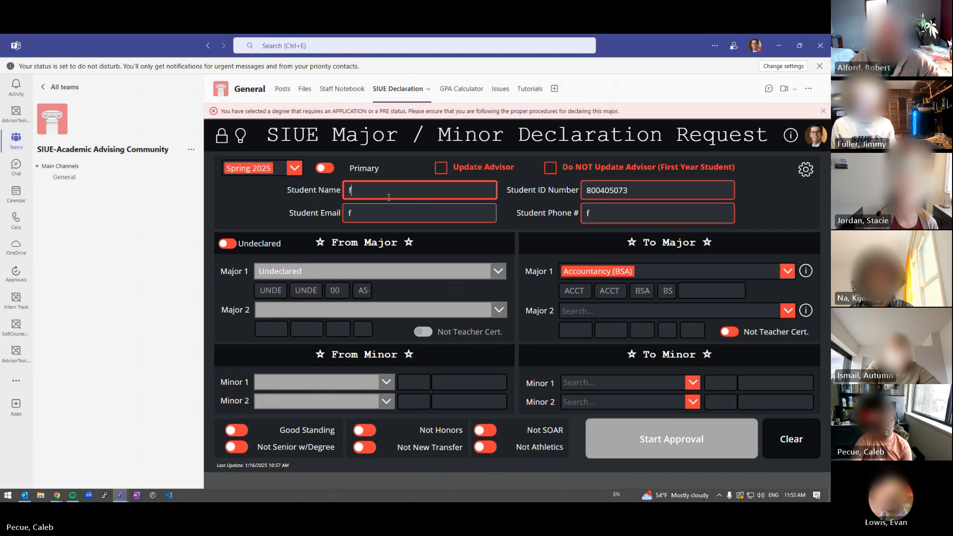
pyautogui.write('dd')
pyautogui.click(383, 207)
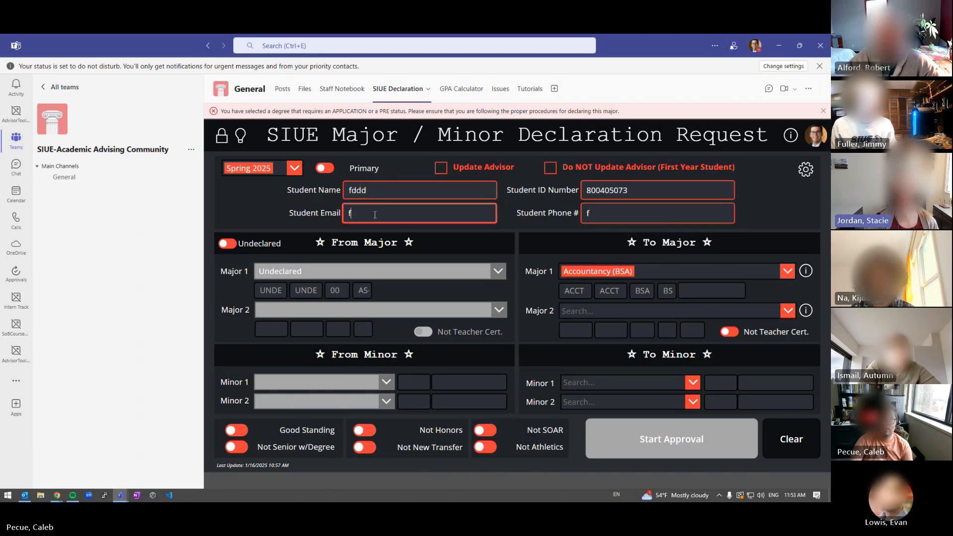
pyautogui.click(826, 111)
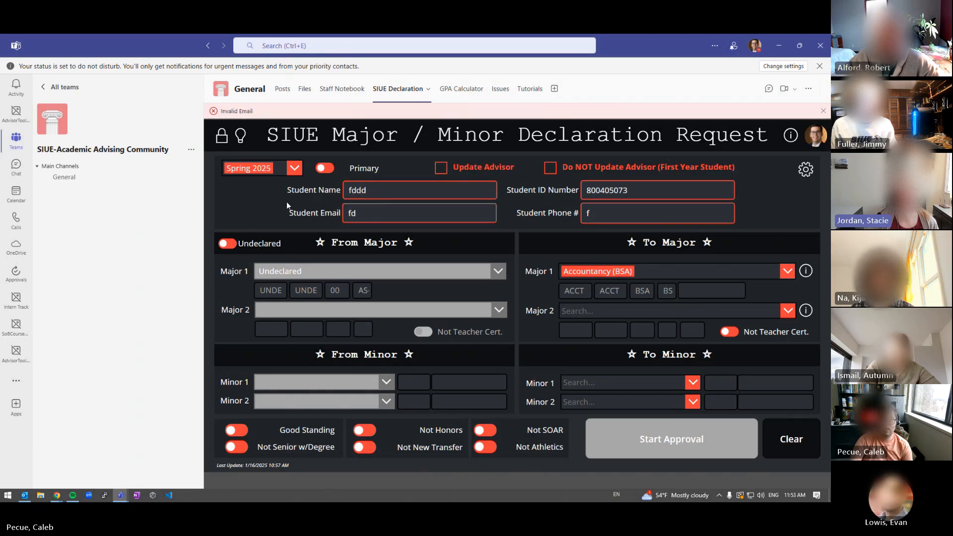
pyautogui.click(441, 168)
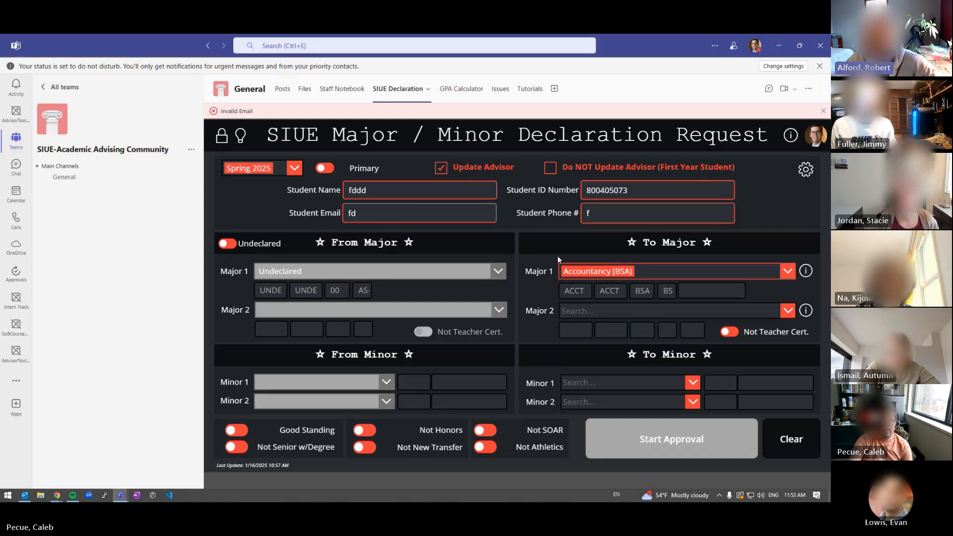
# Replace the invalid email with the student's school e-mail address and try starting the request
pyautogui.click(408, 215)
pyautogui.press('BackSpace')
pyautogui.press('BackSpace')
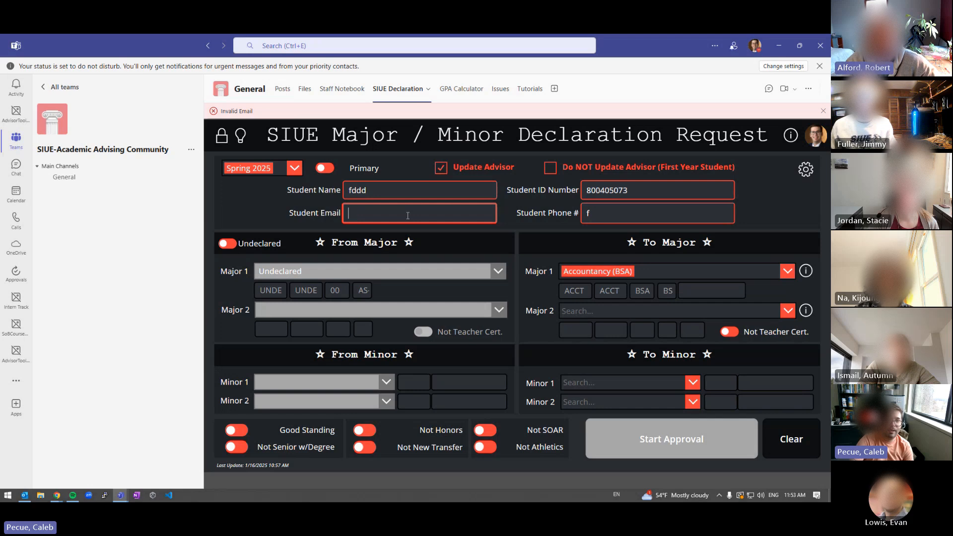
pyautogui.press('Tab')
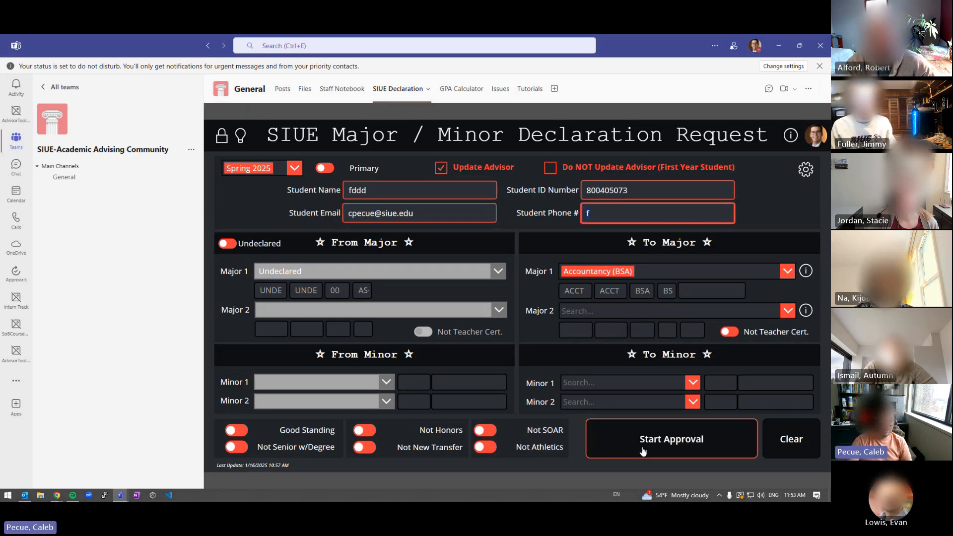
pyautogui.click(610, 439)
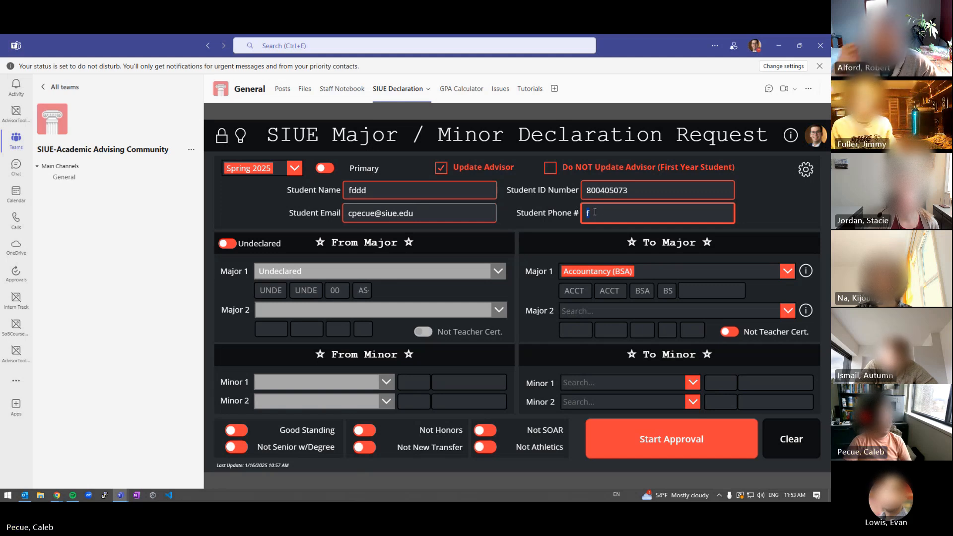
pyautogui.click(552, 220)
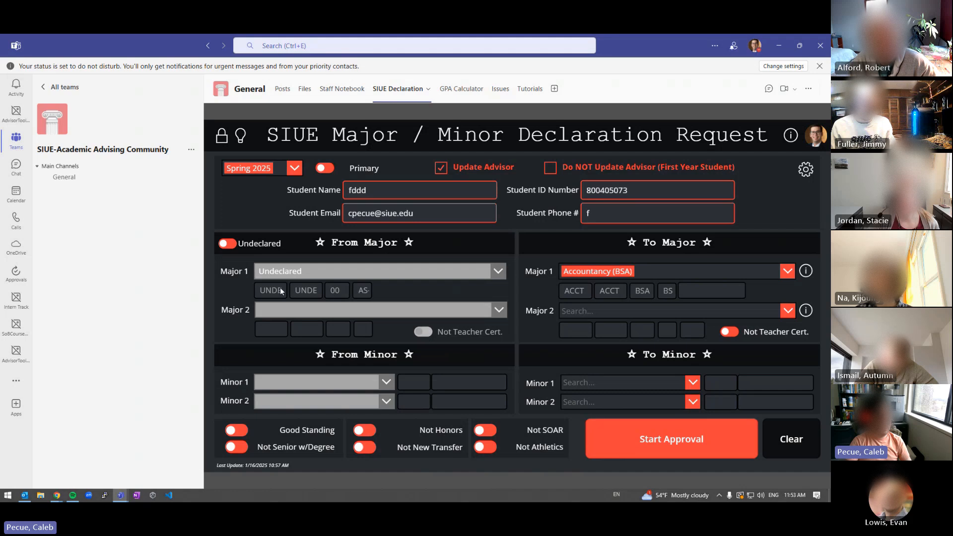
# Toggle the from-major status to declared and back to Undeclared, then bring Power Apps back into view
pyautogui.click(229, 244)
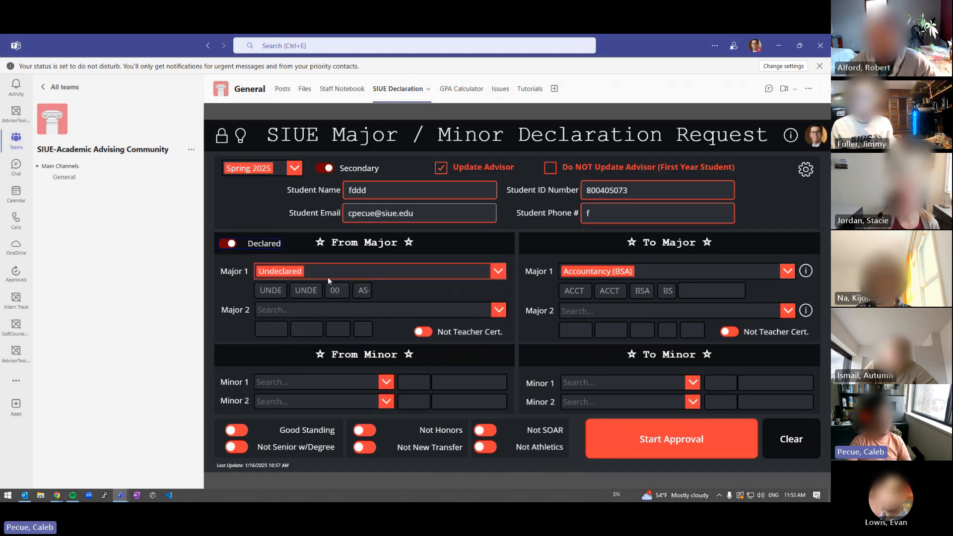
pyautogui.click(227, 244)
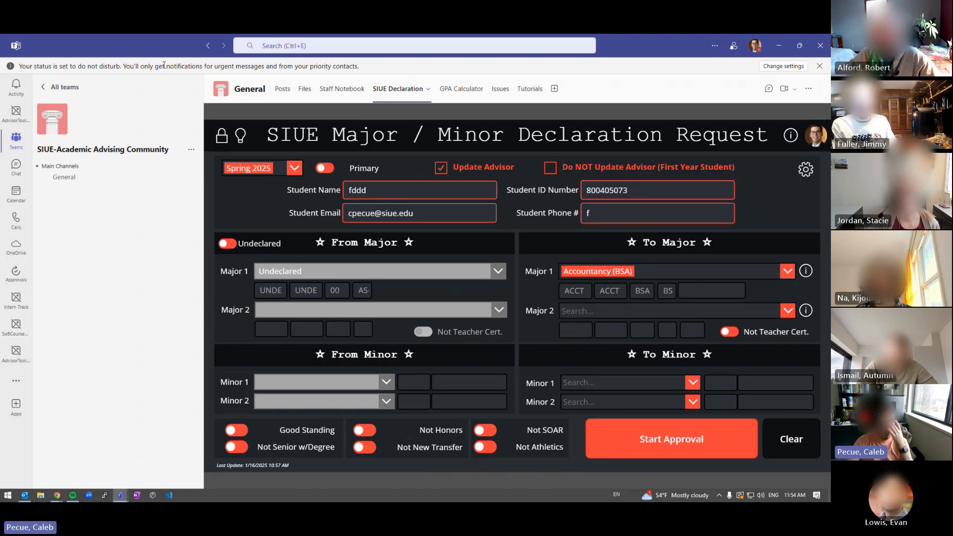
pyautogui.moveTo(146, 48); pyautogui.dragTo(1, 50)
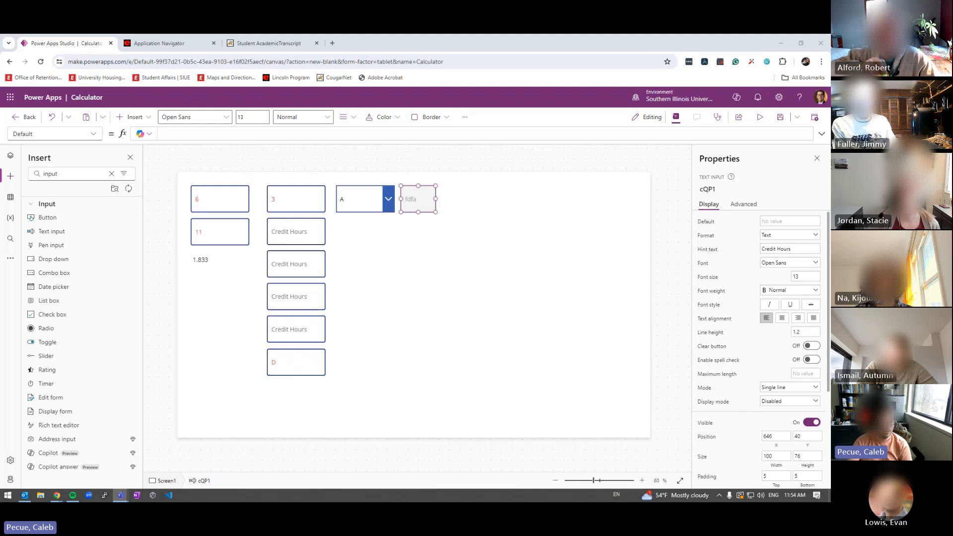
# Switch between the grade dropdown cLG1 and the quality-points box, finishing with cQP1 selected
pyautogui.click(480, 296)
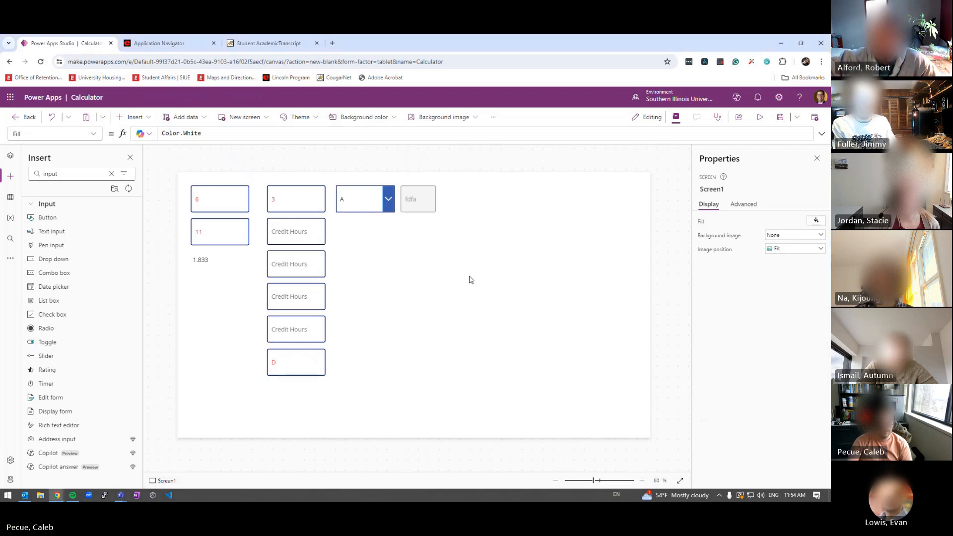
pyautogui.click(426, 212)
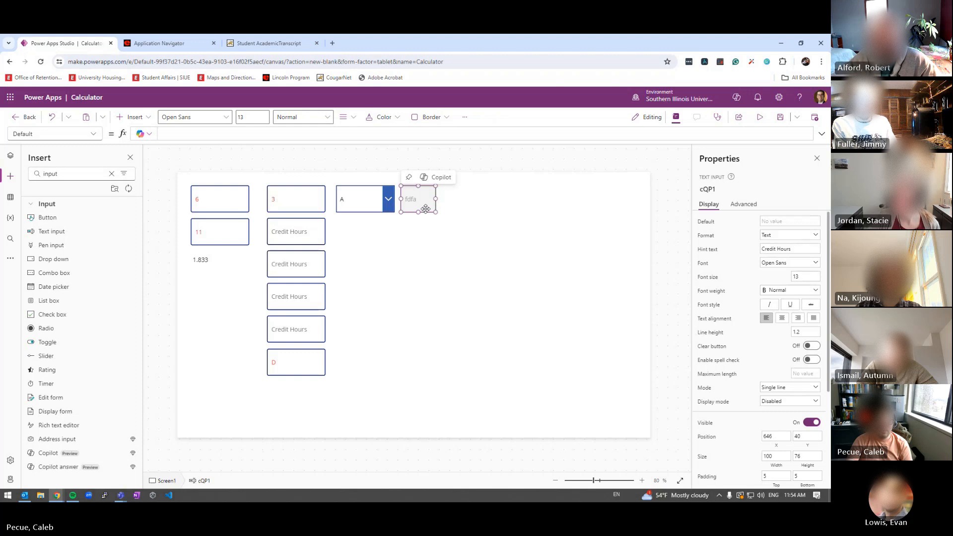
pyautogui.click(358, 201)
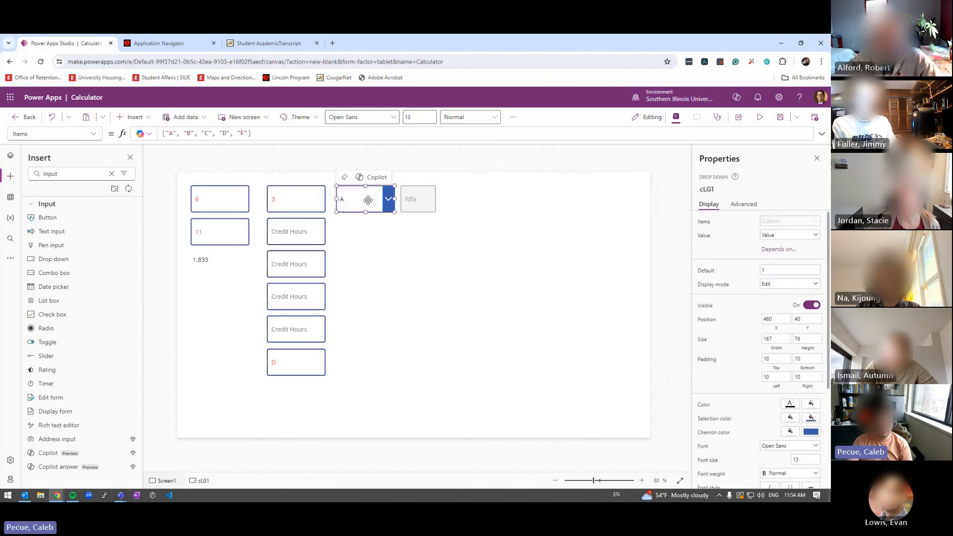
pyautogui.click(408, 204)
pyautogui.click(355, 206)
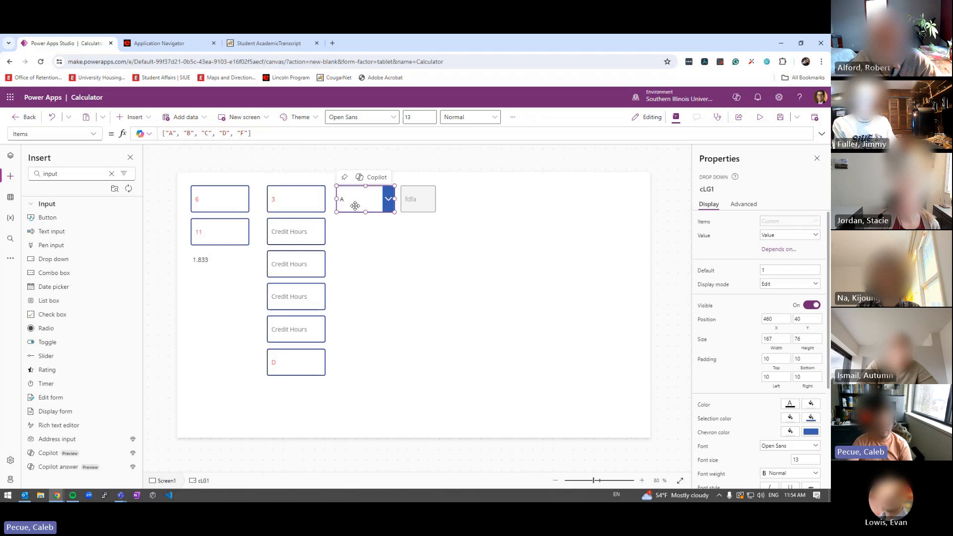
pyautogui.click(413, 201)
pyautogui.click(357, 203)
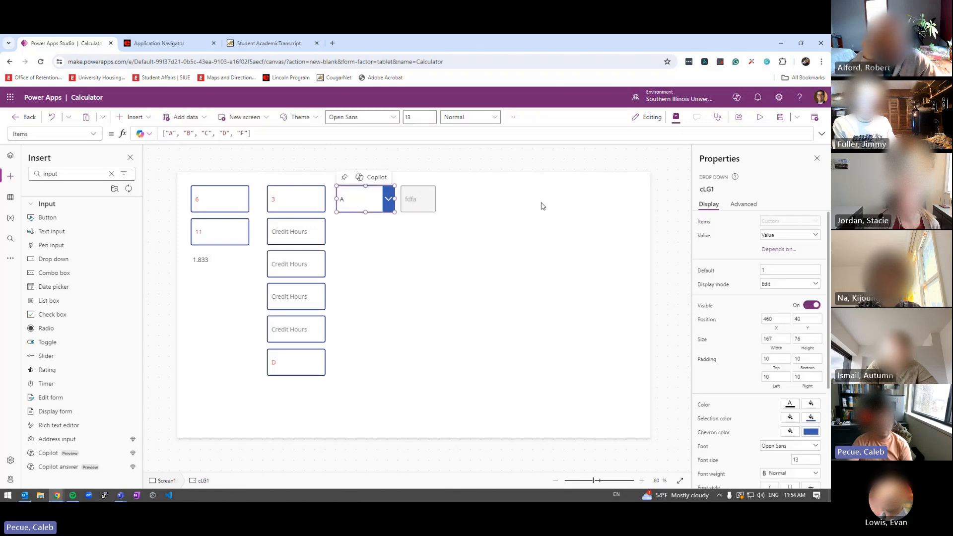
pyautogui.click(432, 207)
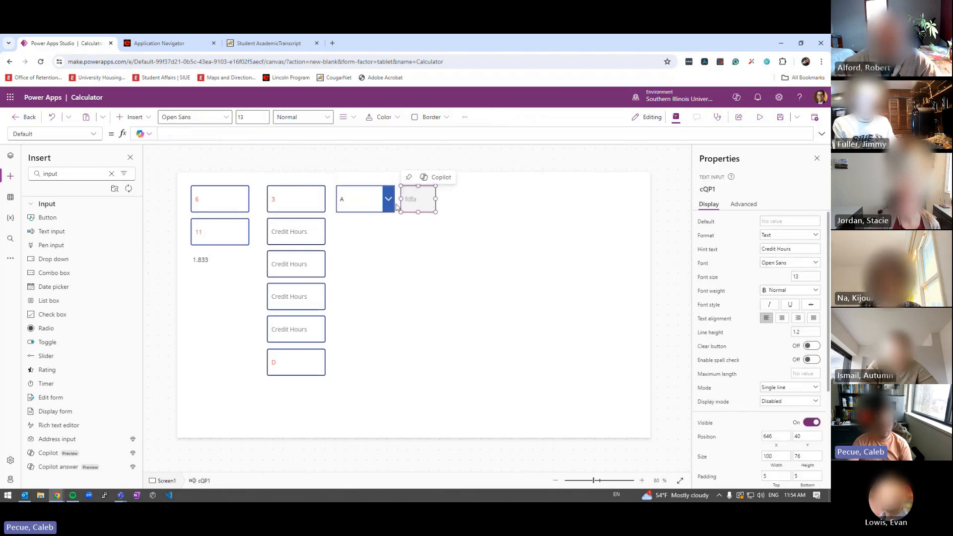
# Set cQP1's Default formula to cLG1.SelectedText.Value so the box shows grade A
pyautogui.click(192, 136)
pyautogui.write('cLG1')
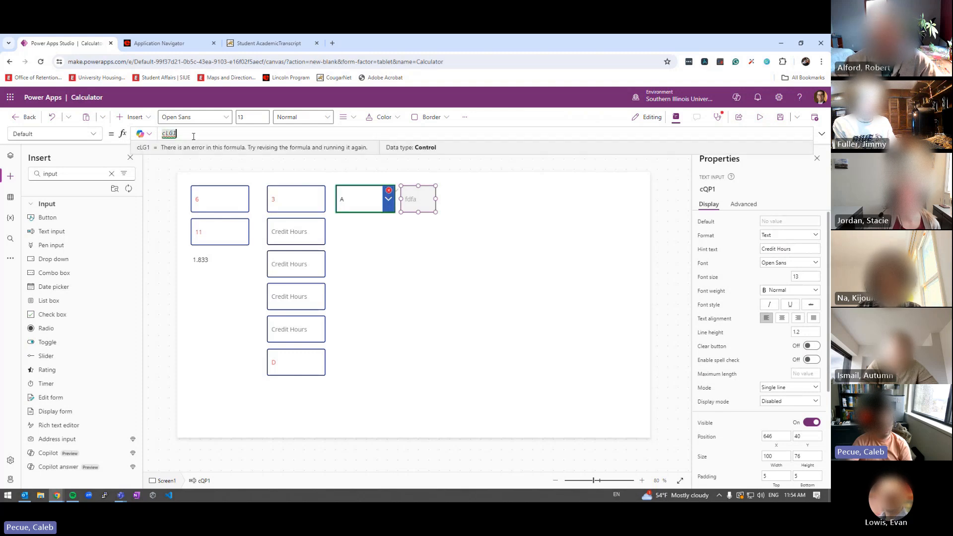
pyautogui.moveTo(168, 132)
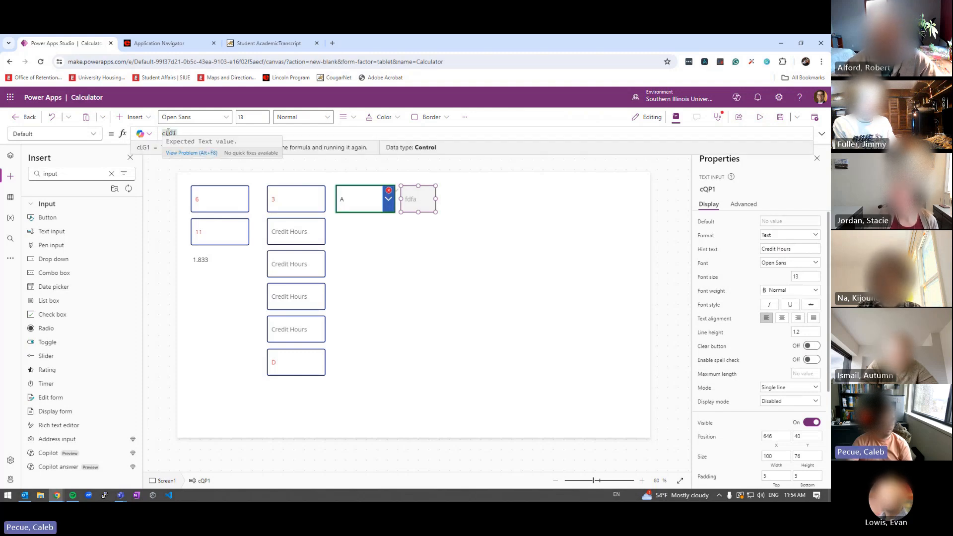
pyautogui.write('.')
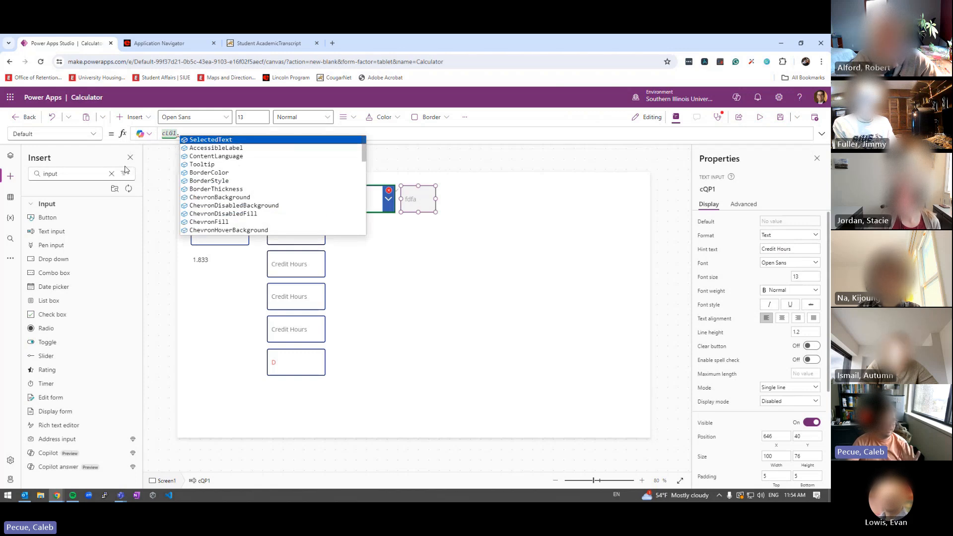
pyautogui.click(191, 140)
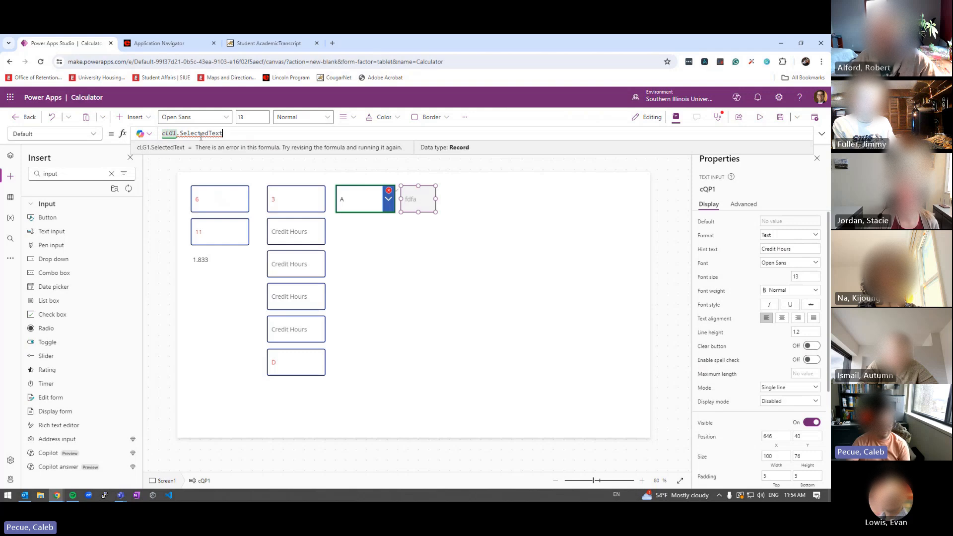
pyautogui.write('.')
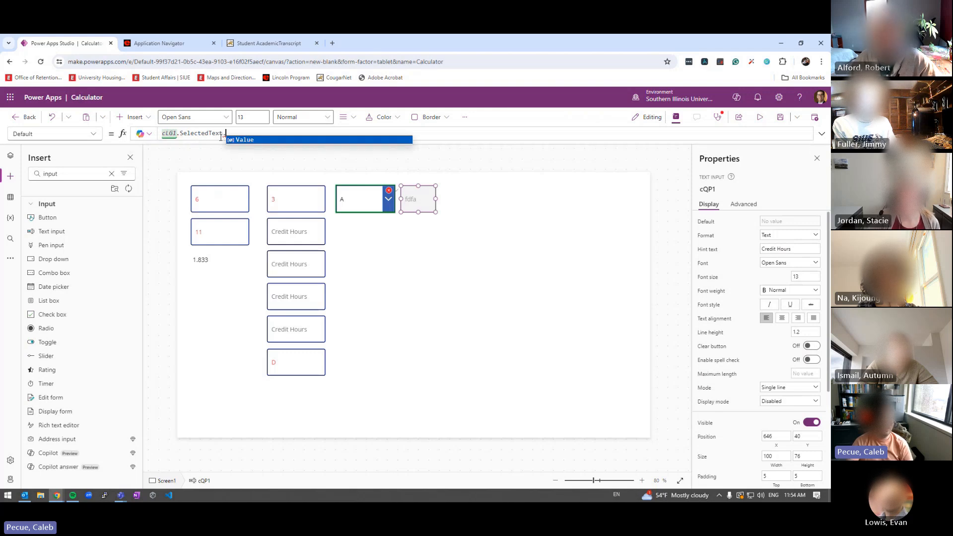
pyautogui.click(245, 140)
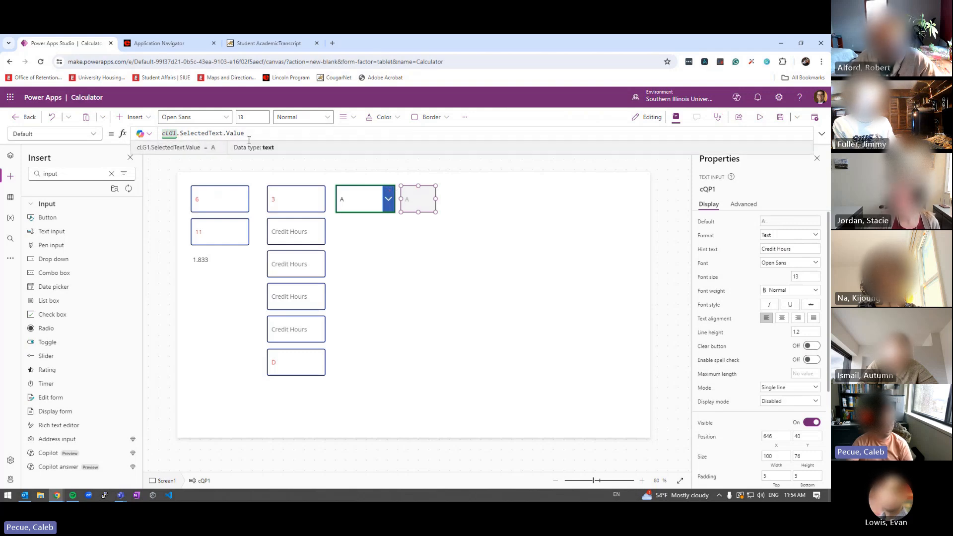
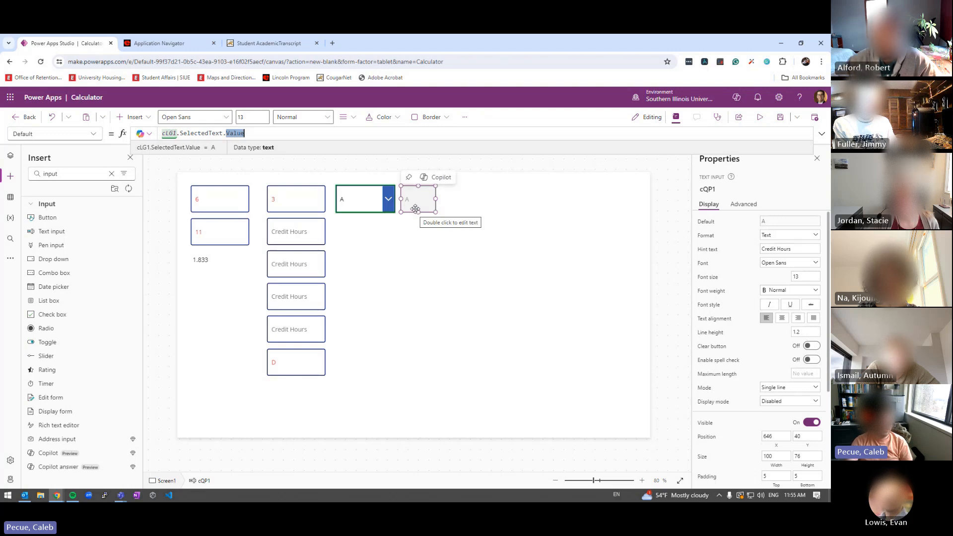
# Preview the calculator, picking grades B, C, then D to confirm the quality-points box echoes each
pyautogui.click(761, 117)
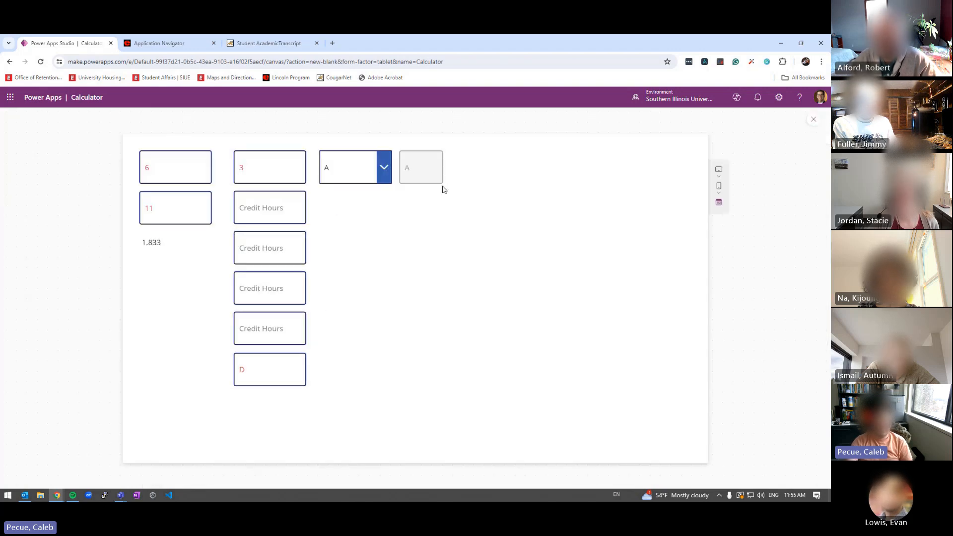
pyautogui.click(384, 168)
pyautogui.click(348, 211)
pyautogui.click(384, 169)
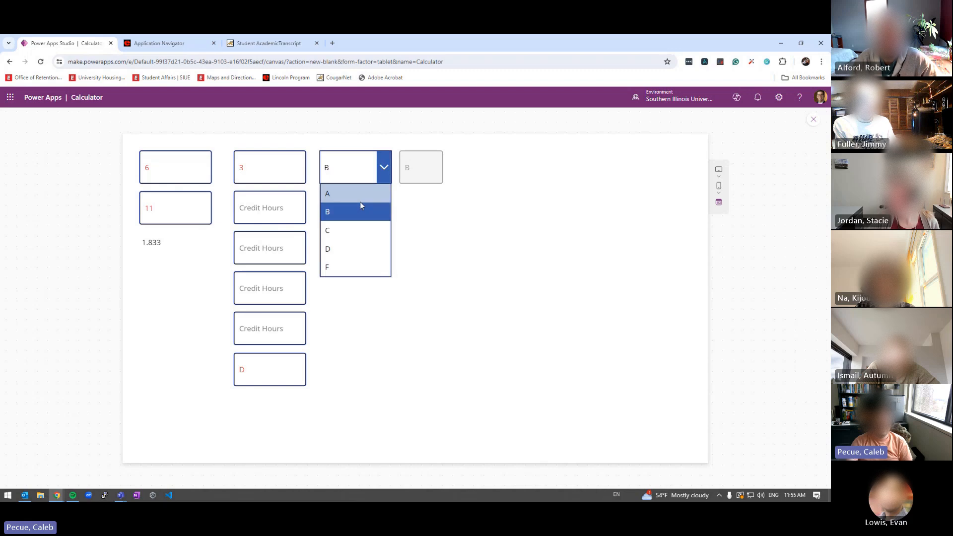
pyautogui.click(366, 219)
pyautogui.click(387, 174)
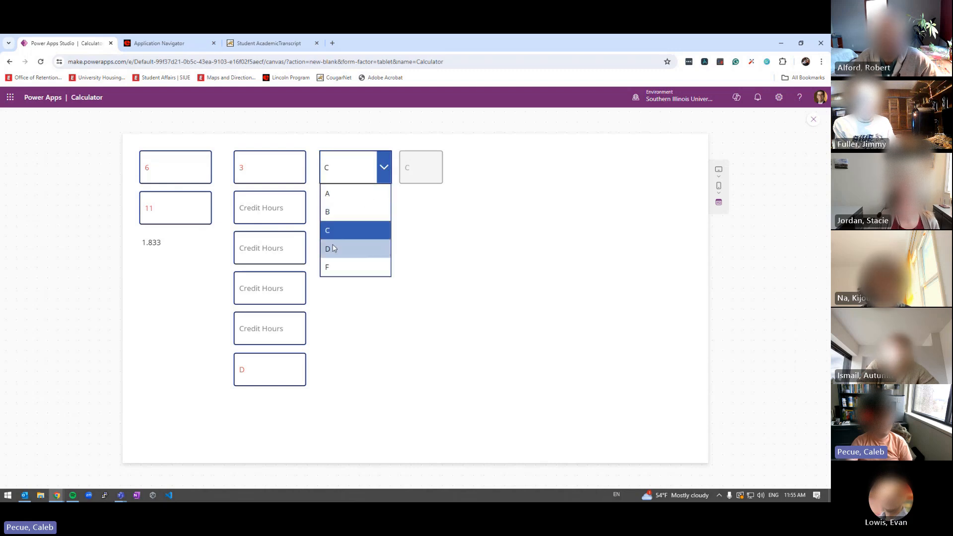
pyautogui.click(362, 248)
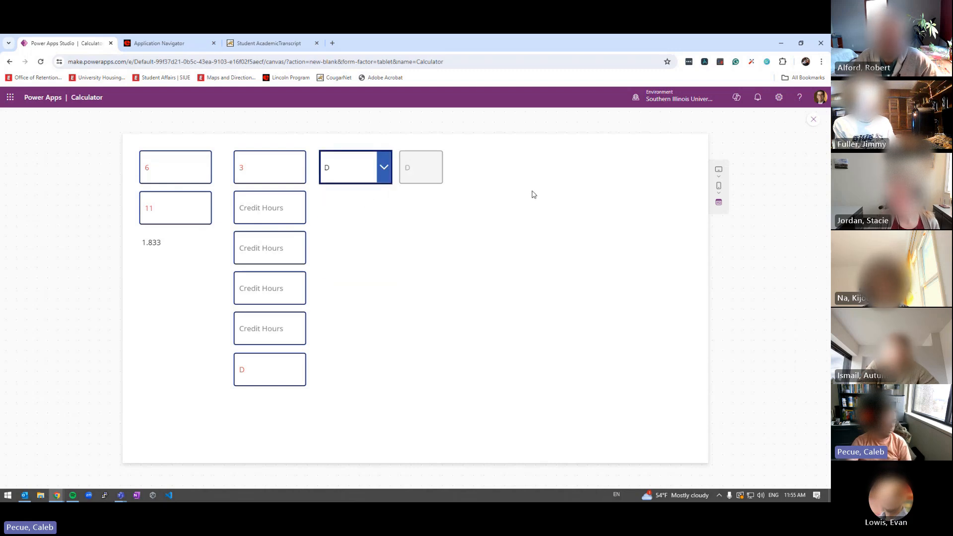
pyautogui.click(410, 173)
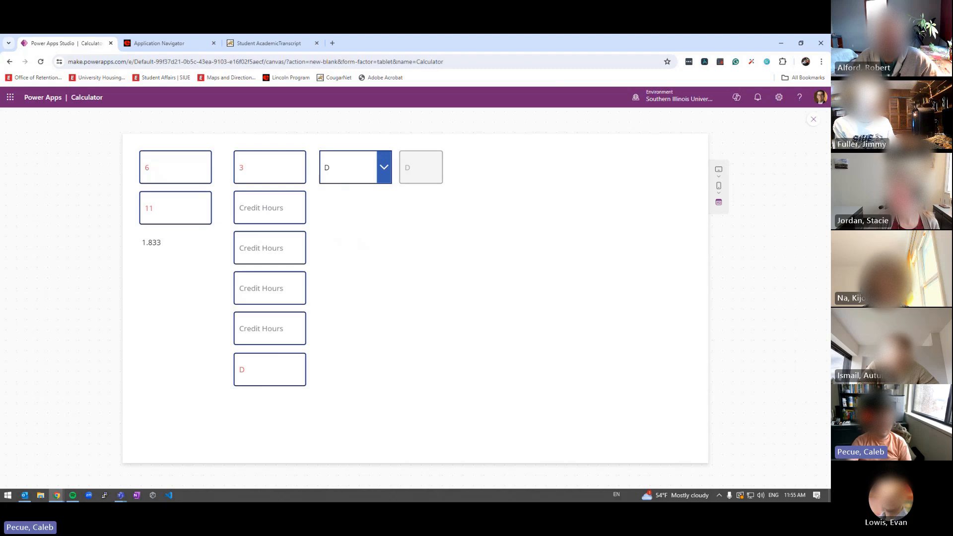
pyautogui.press('Escape')
# Append * cGPA1.Text to cQP1's Default formula after the selected grade
pyautogui.click(415, 204)
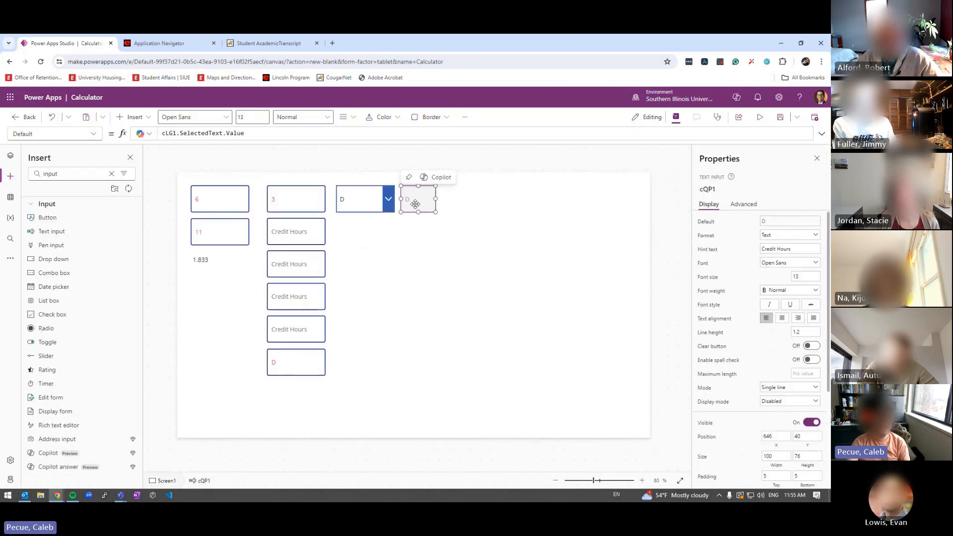
pyautogui.click(264, 134)
pyautogui.write('*')
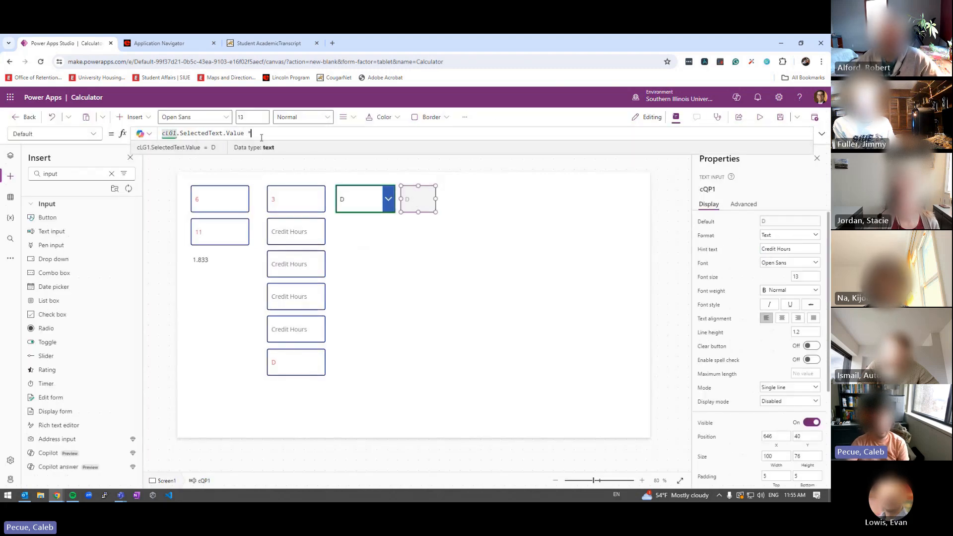
pyautogui.write(' g')
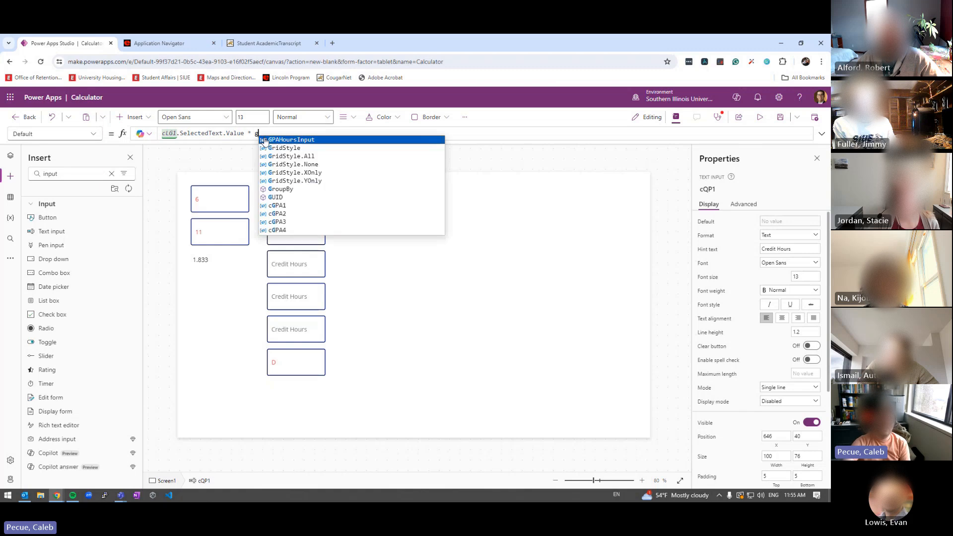
pyautogui.write('p')
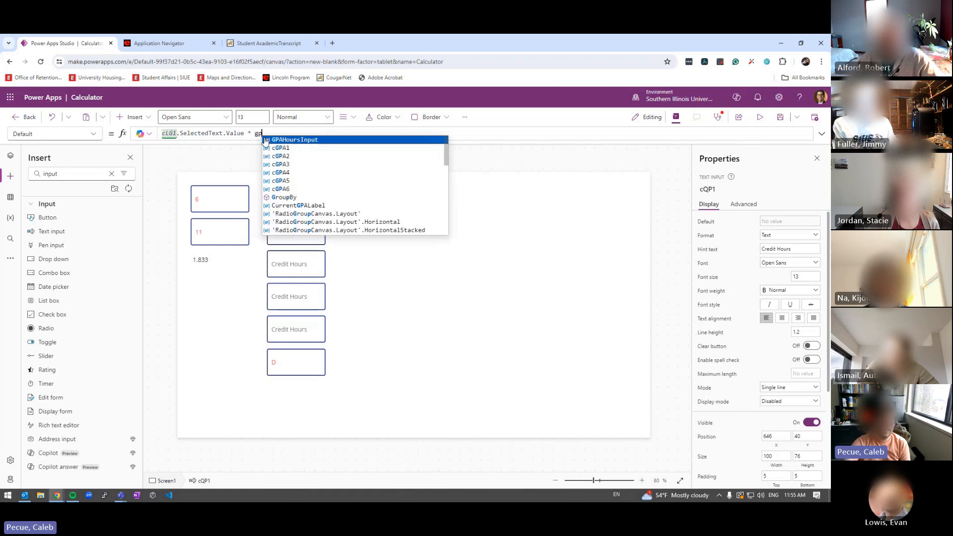
pyautogui.click(290, 151)
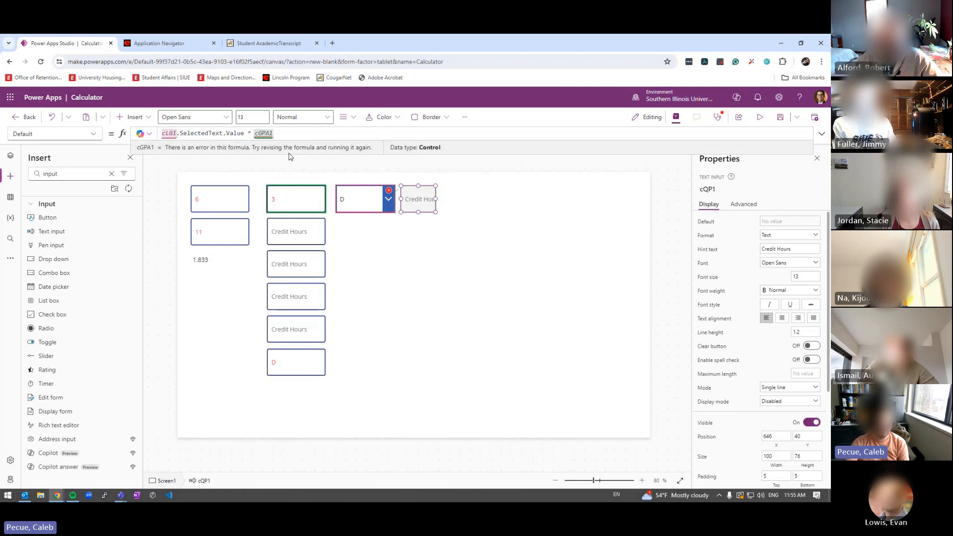
pyautogui.write('.Text')
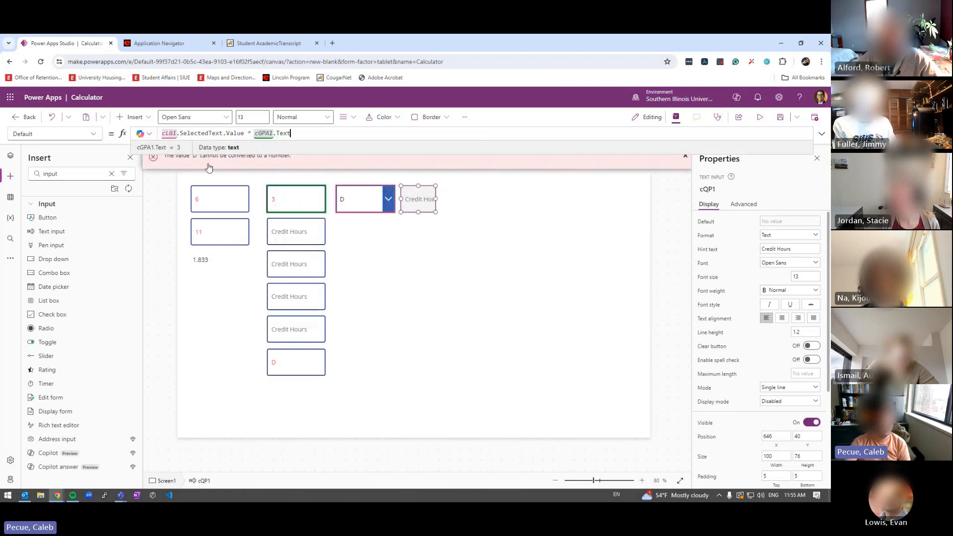
pyautogui.click(208, 161)
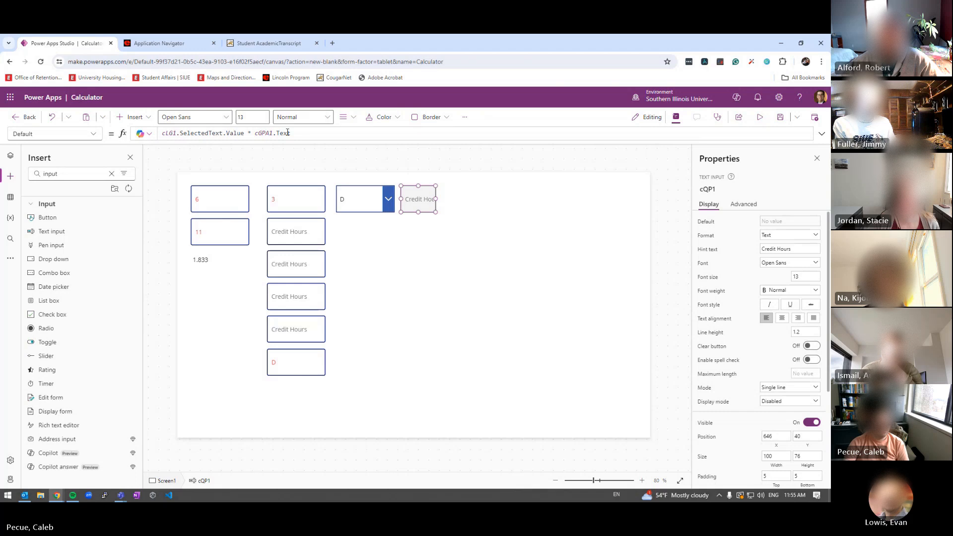
# Move the * cGPA1.Text multiplication onto its own line in the formula
pyautogui.click(244, 135)
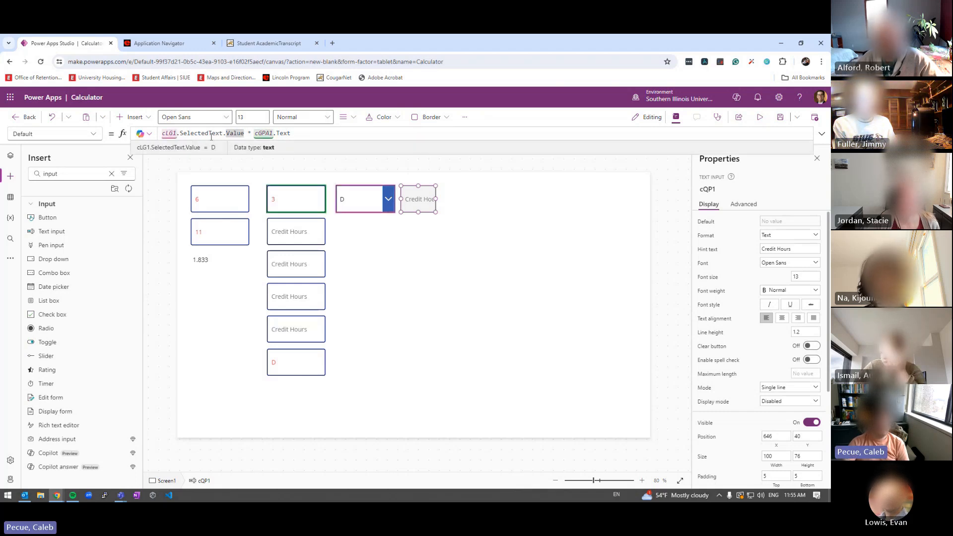
pyautogui.click(248, 133)
pyautogui.hotkey('shift', 'Return')
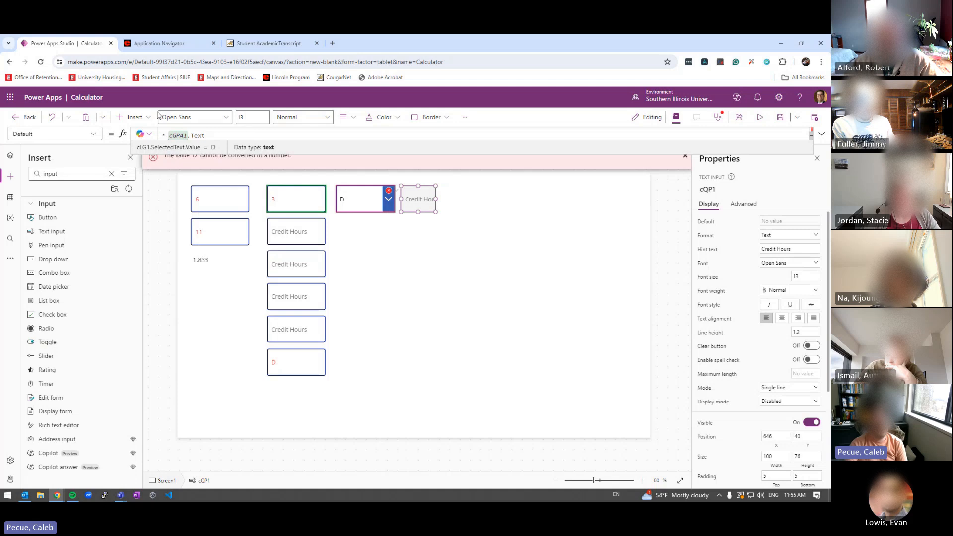
# Expand and enlarge the formula editor to show several lines
pyautogui.click(823, 137)
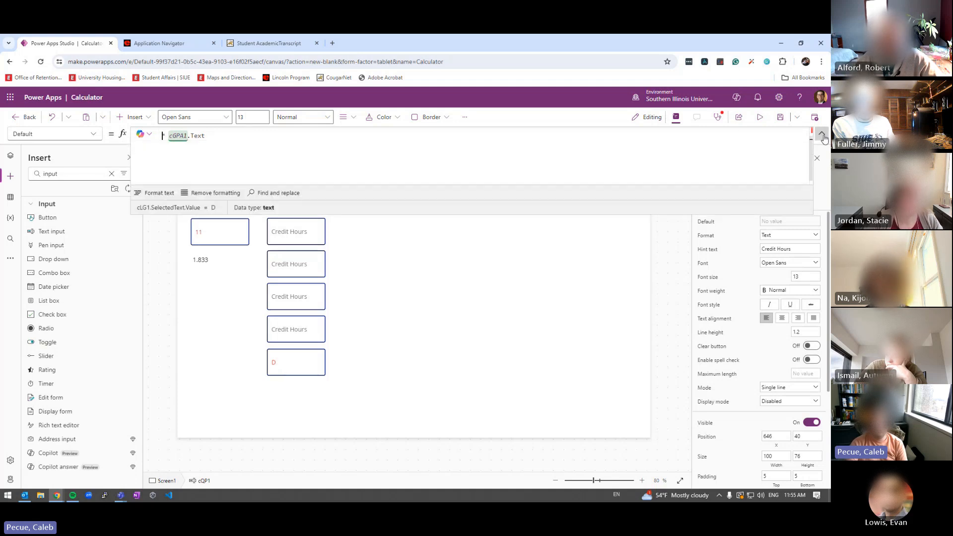
pyautogui.scroll(2, 318, 175)
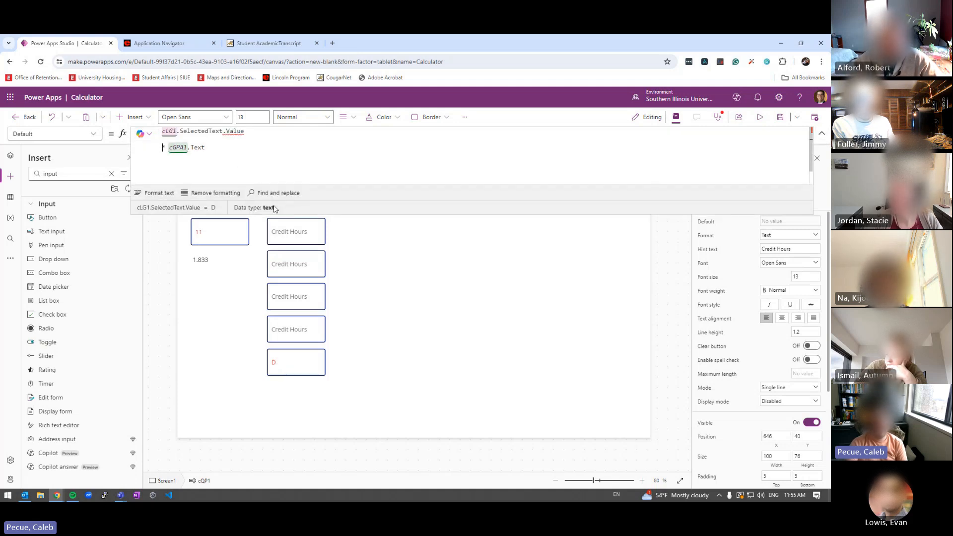
pyautogui.moveTo(298, 213); pyautogui.dragTo(305, 327)
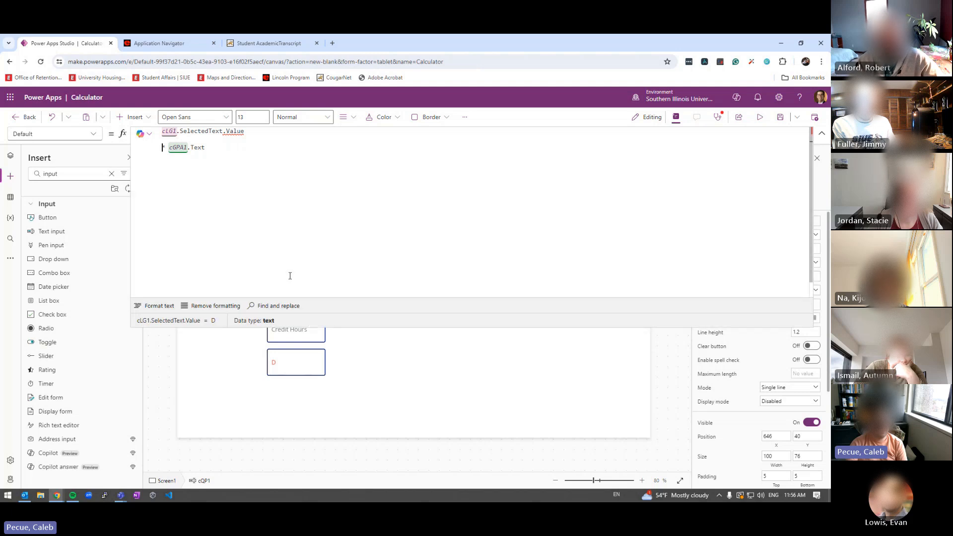
# Wrap the grade as If(cLG1.SelectedText.Value = "D", 1) and rejoin * cGPA1.Text onto line 1
pyautogui.click(167, 132)
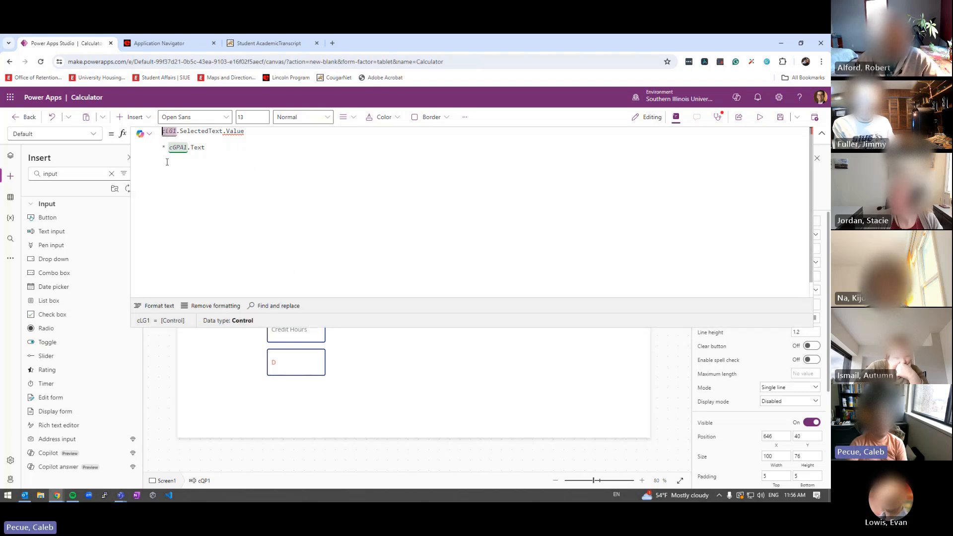
pyautogui.write('If(')
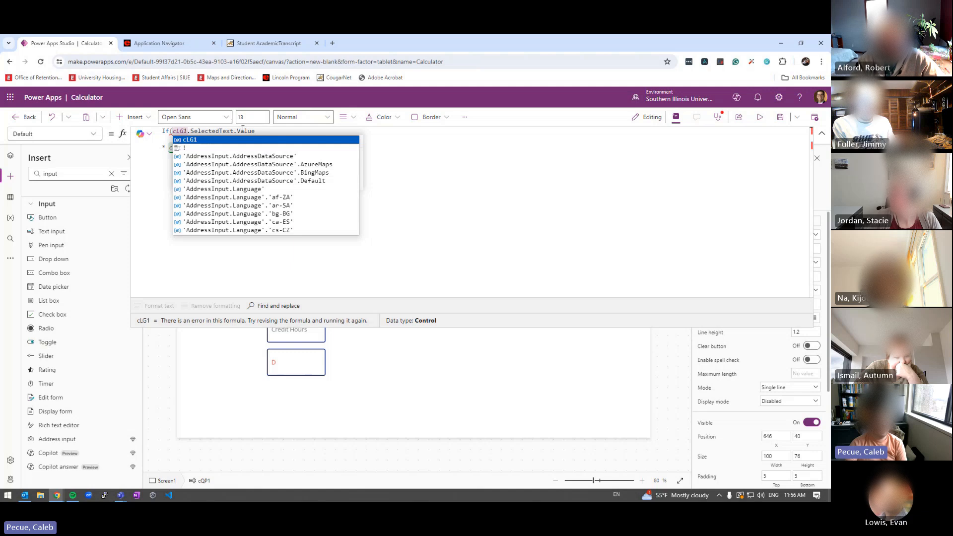
pyautogui.click(259, 131)
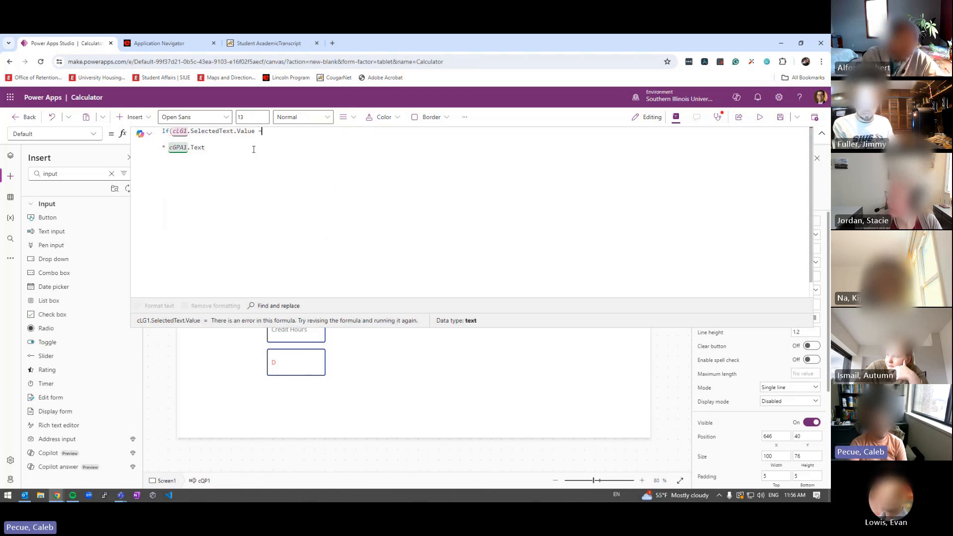
pyautogui.write('= "D"')
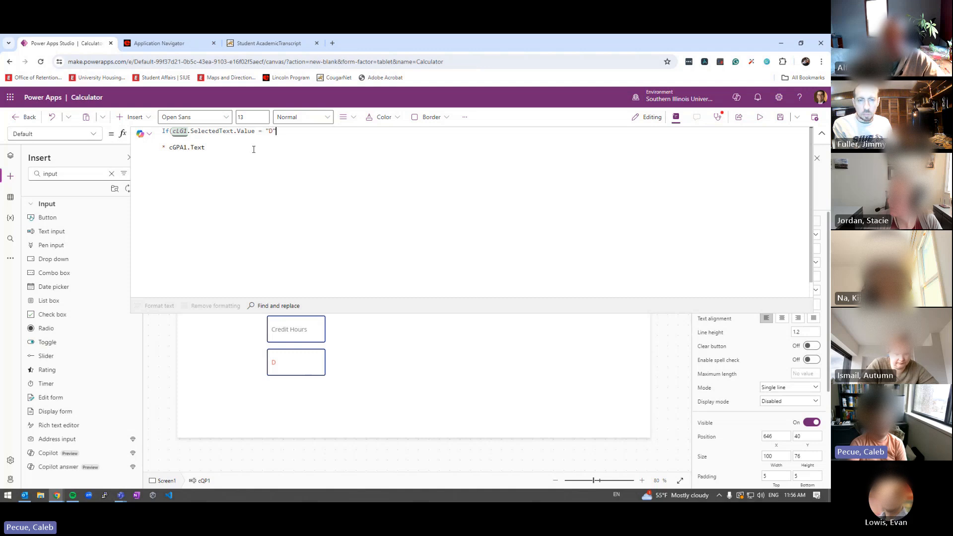
pyautogui.write(', ')
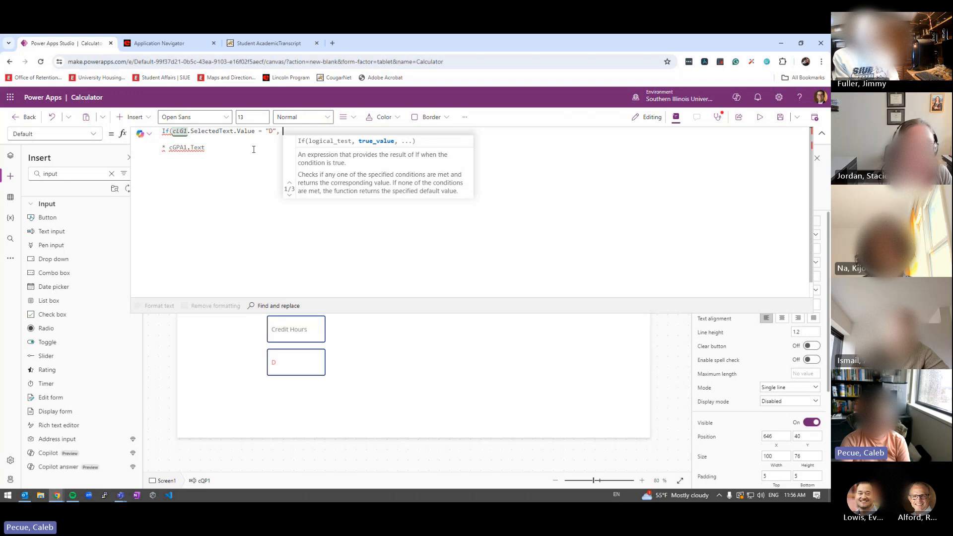
pyautogui.write('1')
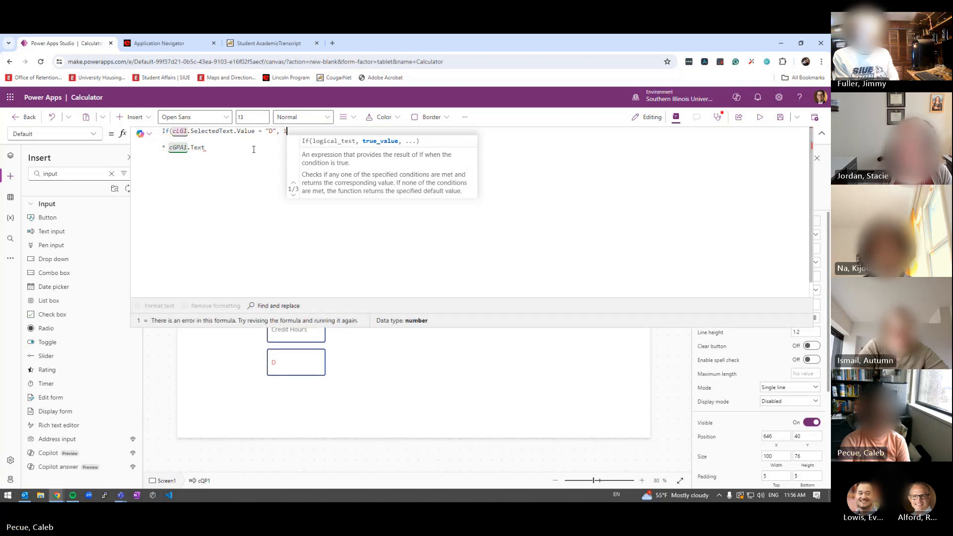
pyautogui.write(')')
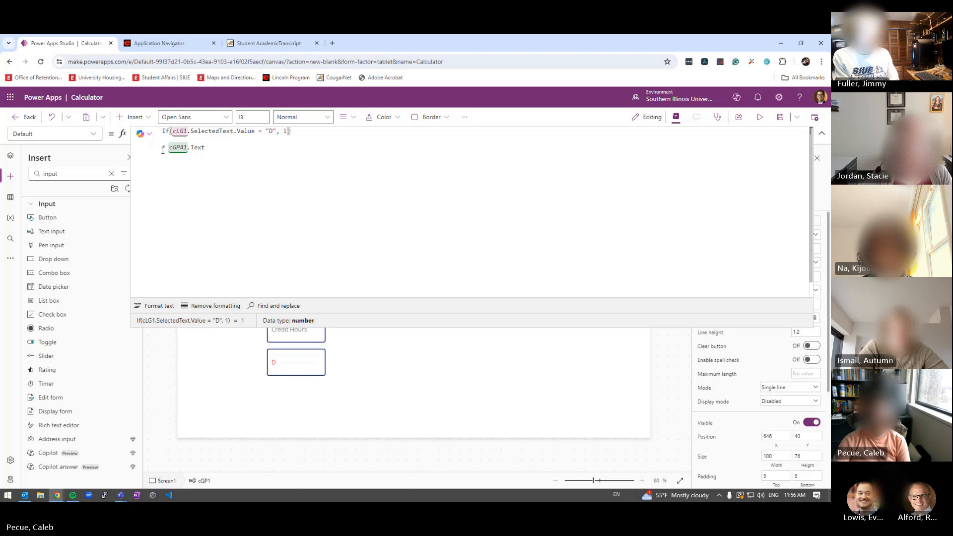
pyautogui.press('BackSpace')
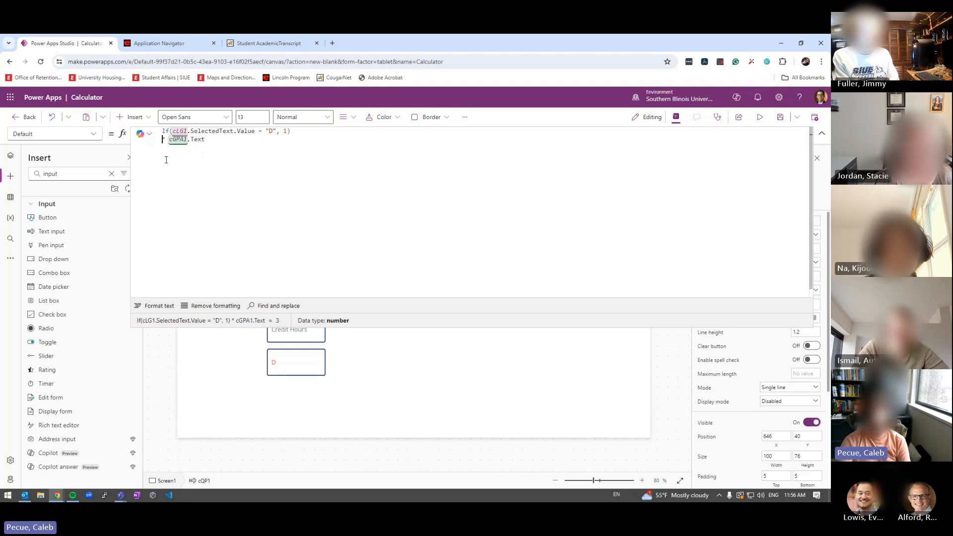
pyautogui.press('BackSpace')
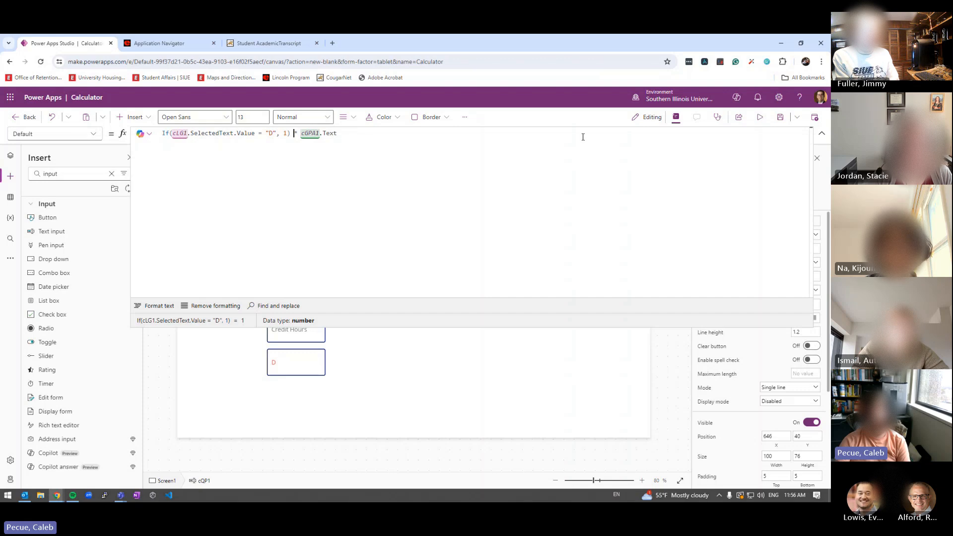
# Preview the app, choosing grade C (0 points) then D (3 points), and exit preview
pyautogui.click(760, 116)
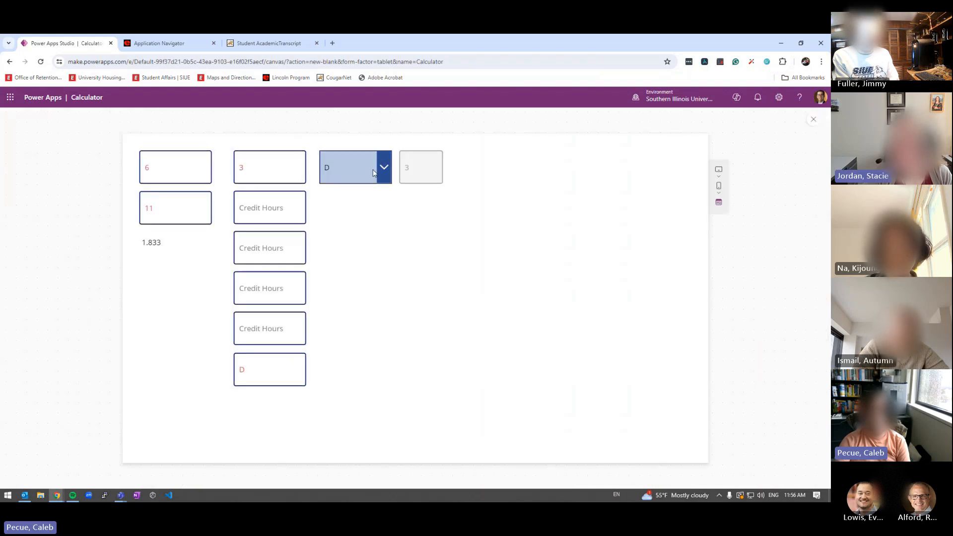
pyautogui.click(342, 168)
pyautogui.click(332, 234)
pyautogui.click(382, 181)
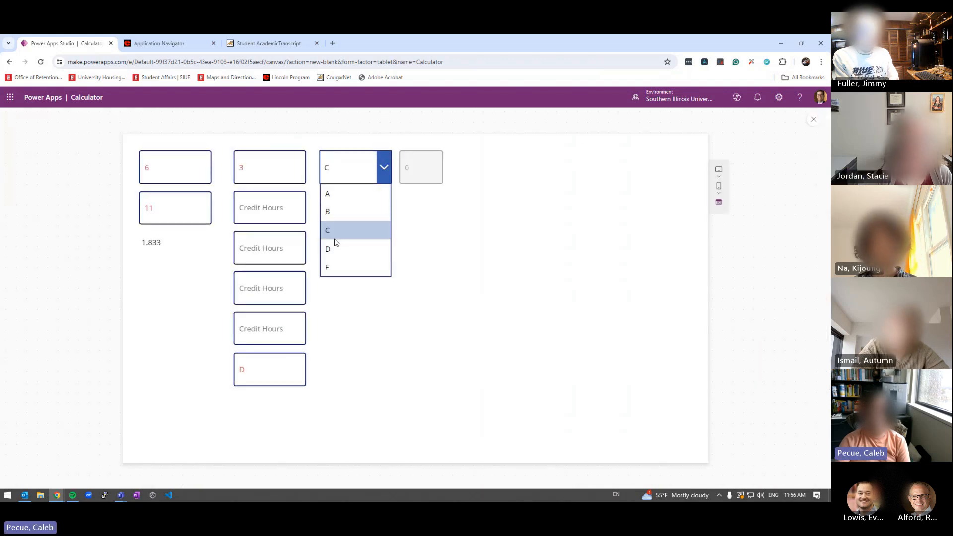
pyautogui.click(336, 248)
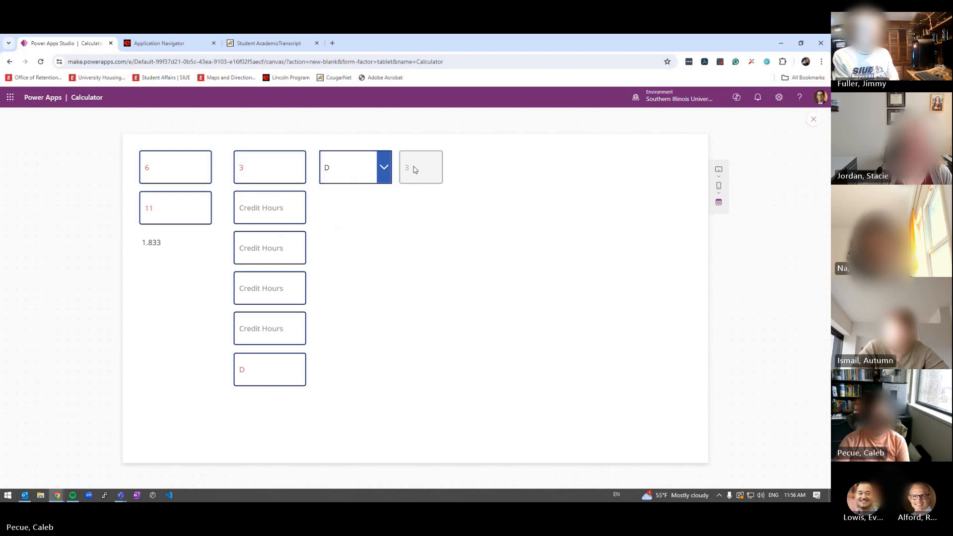
pyautogui.press('Escape')
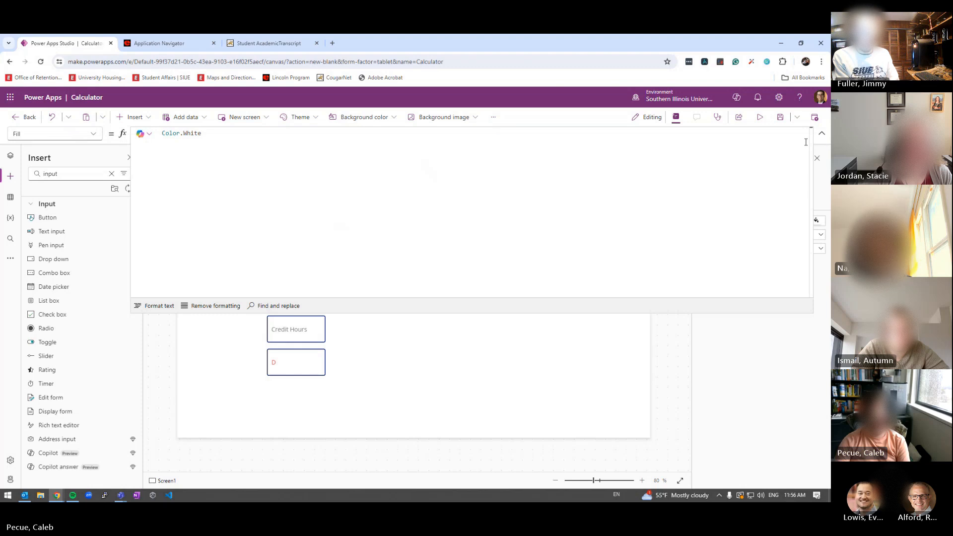
# Select cQP1 and show its full If formula in the expanded formula editor
pyautogui.click(822, 133)
pyautogui.click(419, 199)
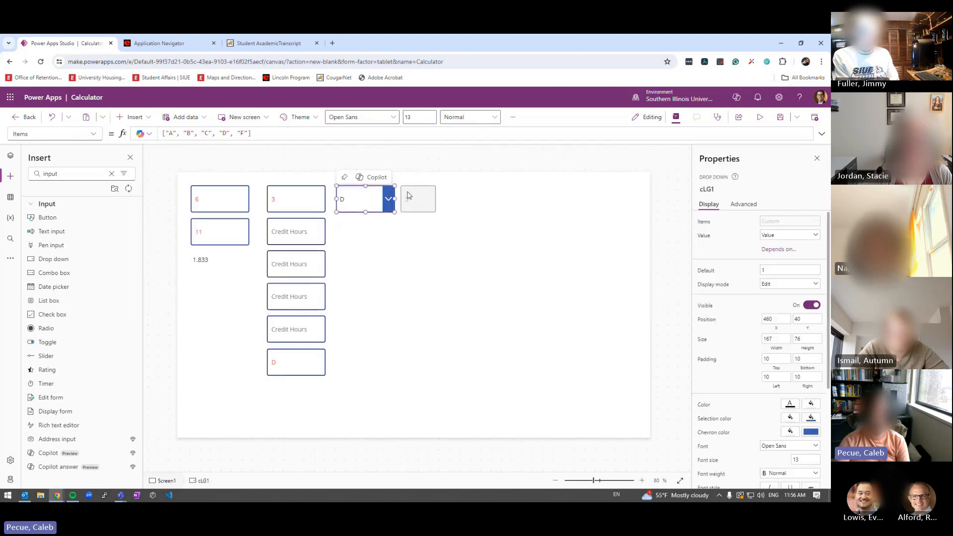
pyautogui.click(273, 133)
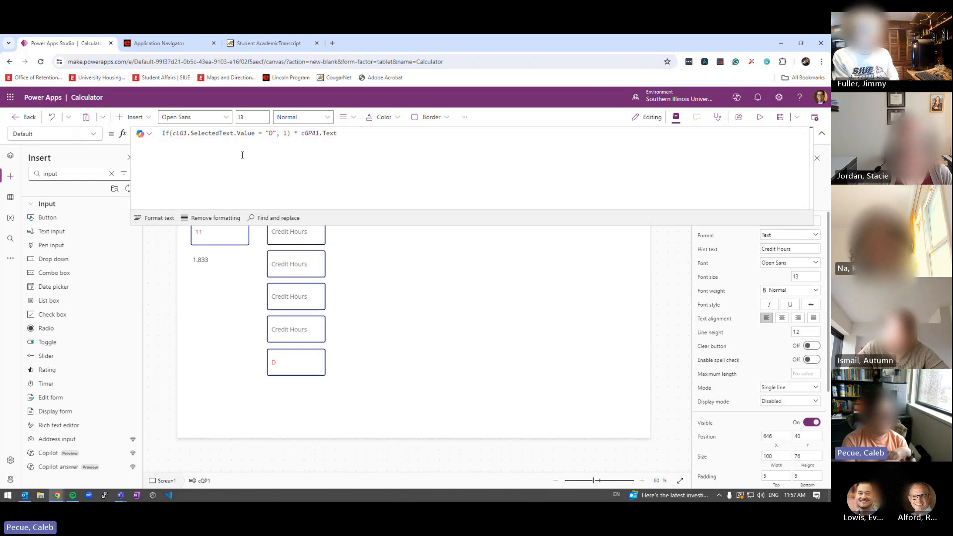
# Duplicate the grade condition in cQP1's formula and change the copy to "A", 4
pyautogui.click(293, 144)
pyautogui.click(284, 135)
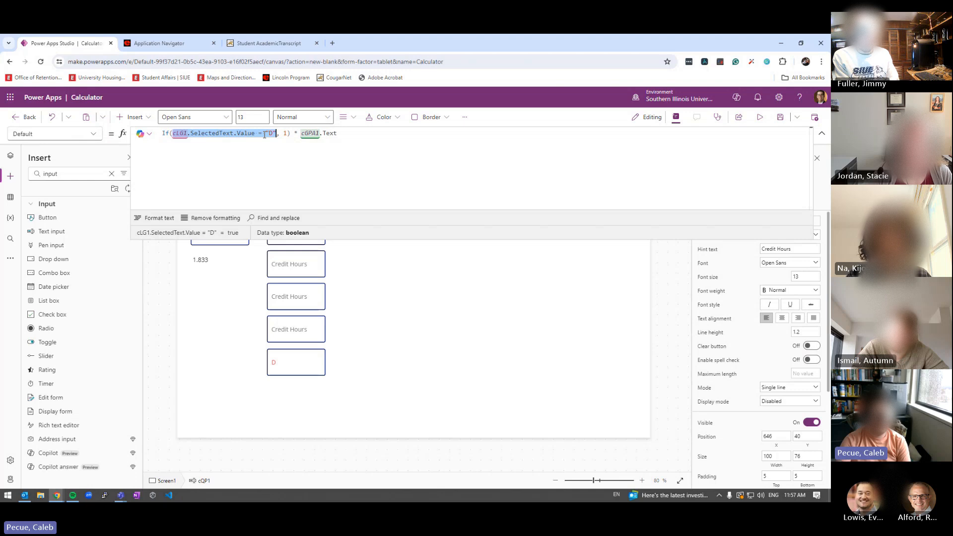
pyautogui.click(287, 133)
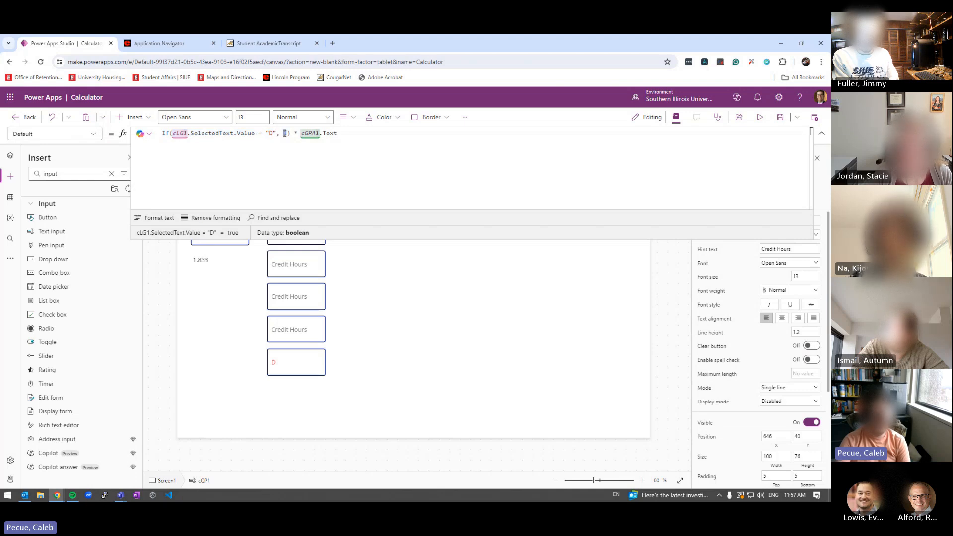
pyautogui.write(',')
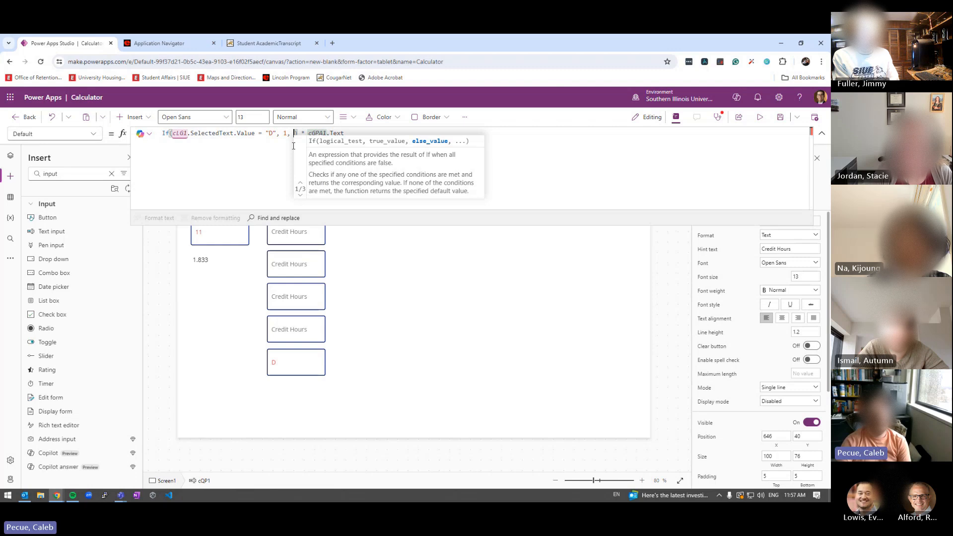
pyautogui.keyDown('shift'); pyautogui.click(173, 134); pyautogui.keyUp('shift')
pyautogui.hotkey('ctrl', 'c')
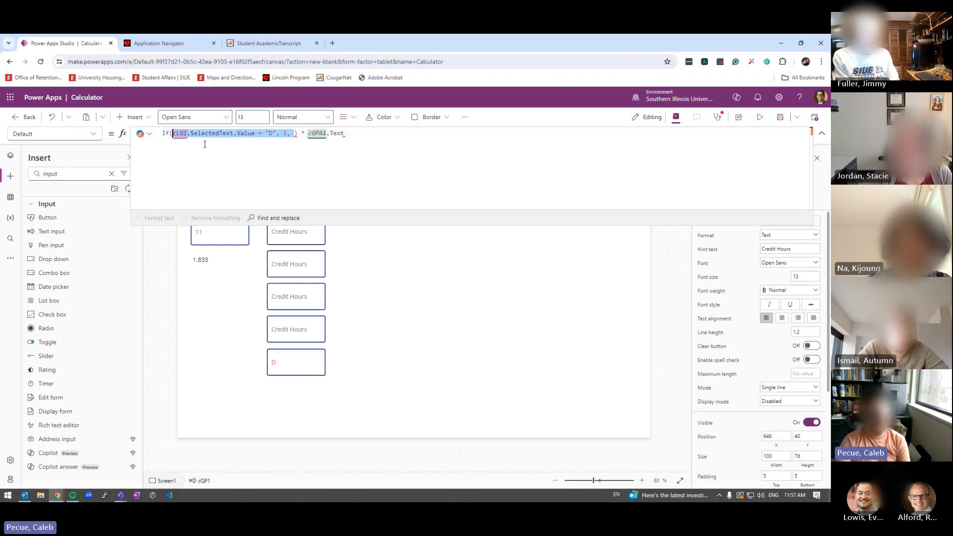
pyautogui.click(295, 134)
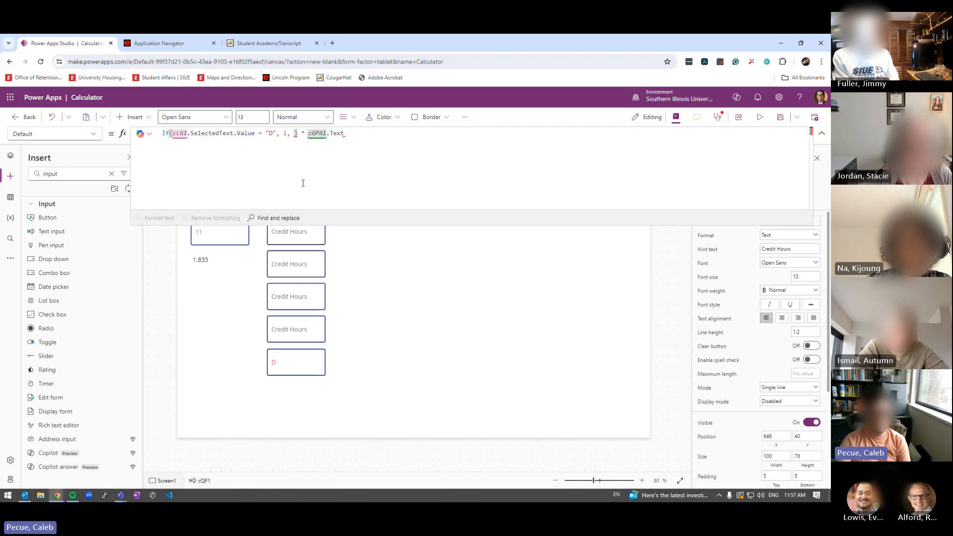
pyautogui.hotkey('ctrl', 'v')
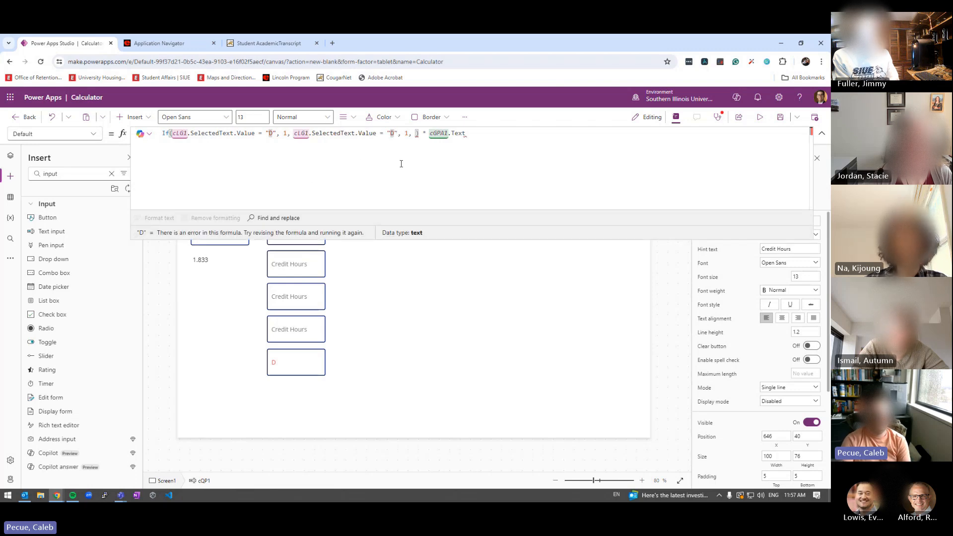
pyautogui.write('A", ')
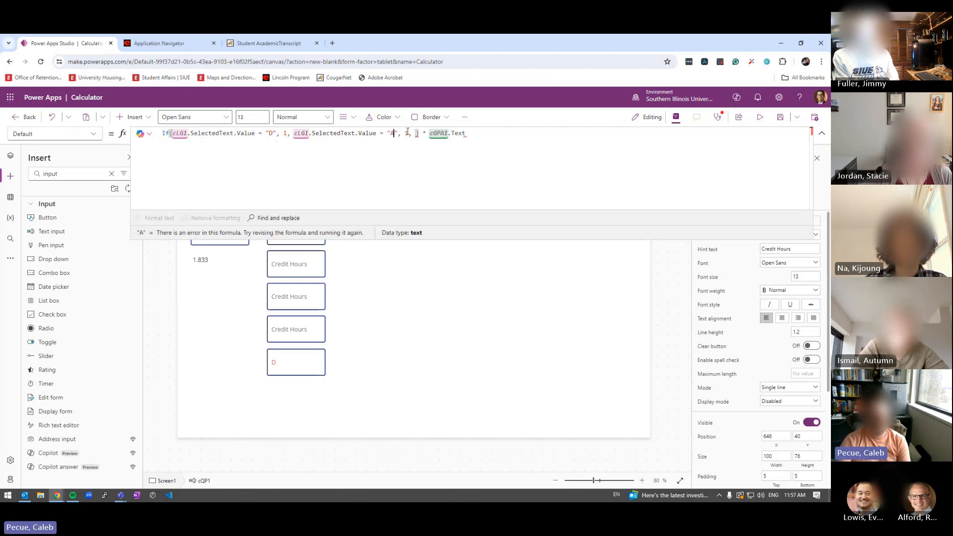
pyautogui.write('4')
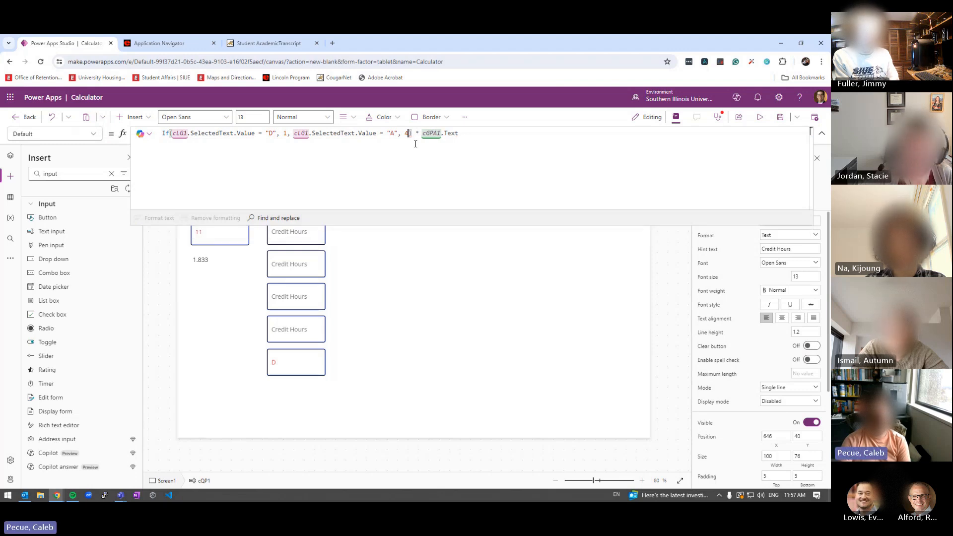
pyautogui.press('BackSpace')
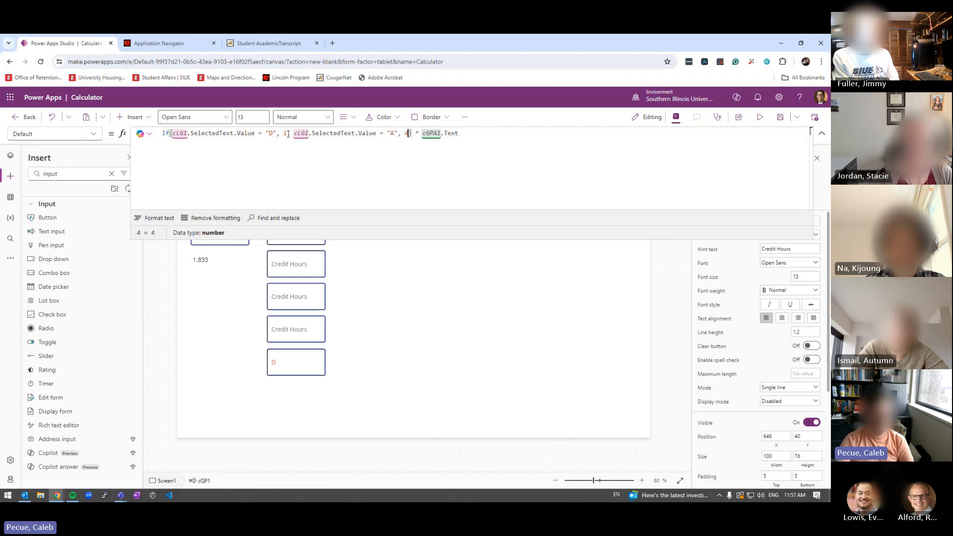
pyautogui.click(822, 134)
# Preview the app and pick grades A, D, B, C and F, ending at F with 0 points
pyautogui.click(760, 118)
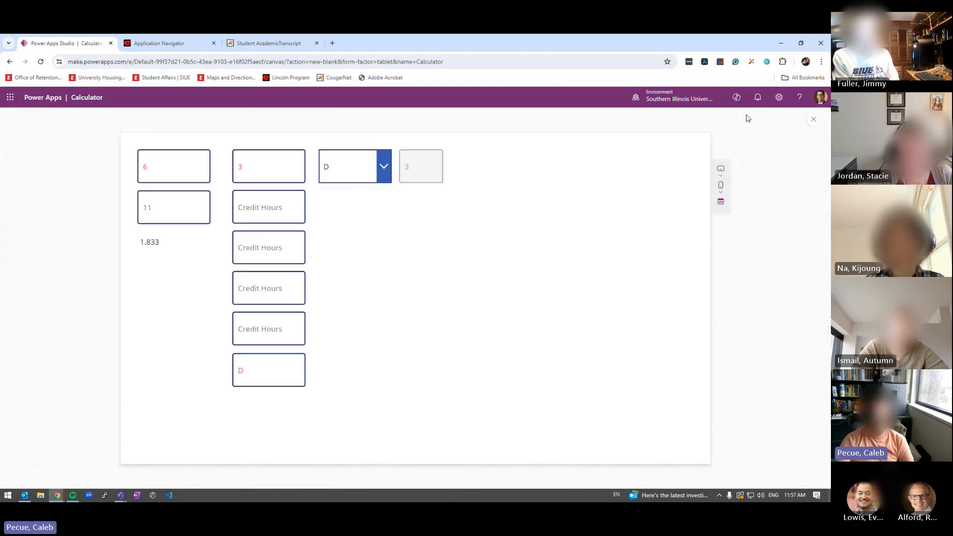
pyautogui.click(370, 184)
pyautogui.click(328, 193)
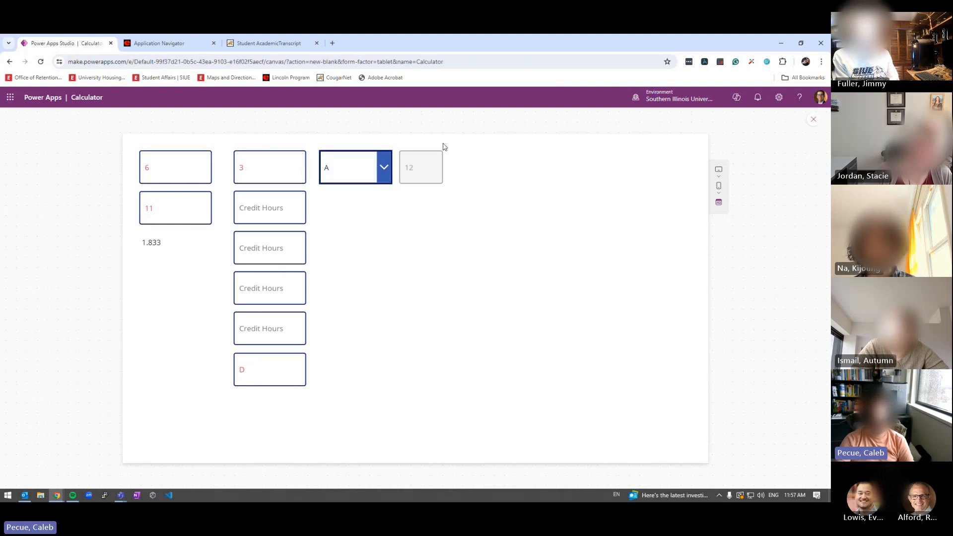
pyautogui.click(357, 172)
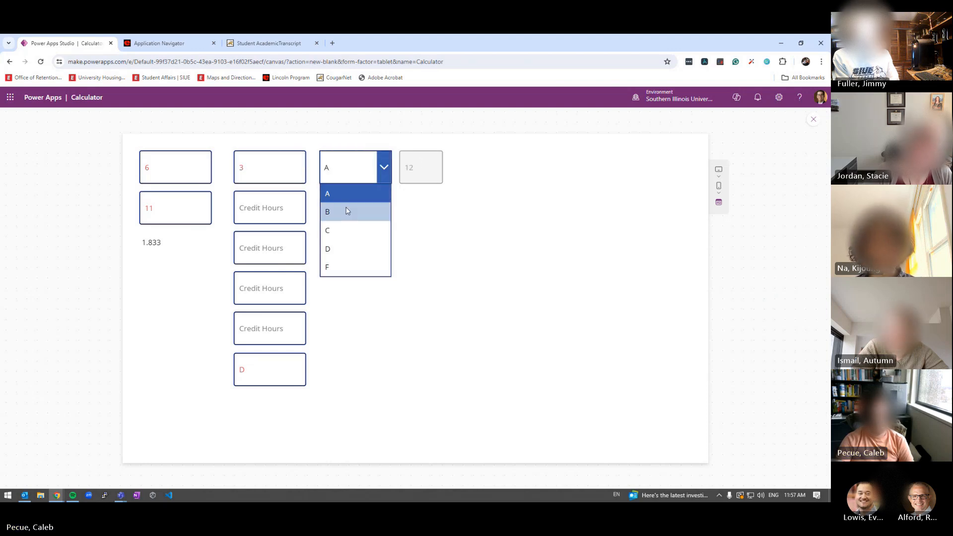
pyautogui.click(344, 248)
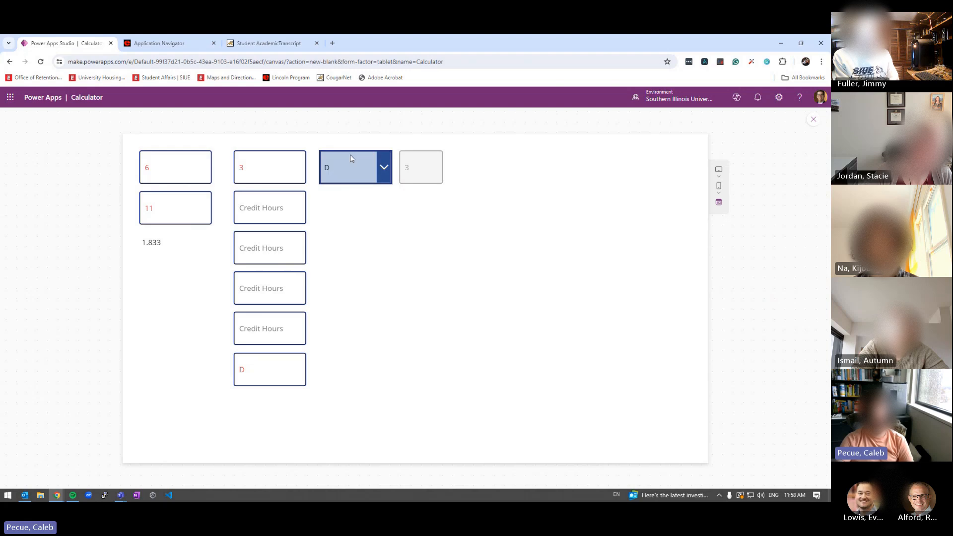
pyautogui.click(389, 169)
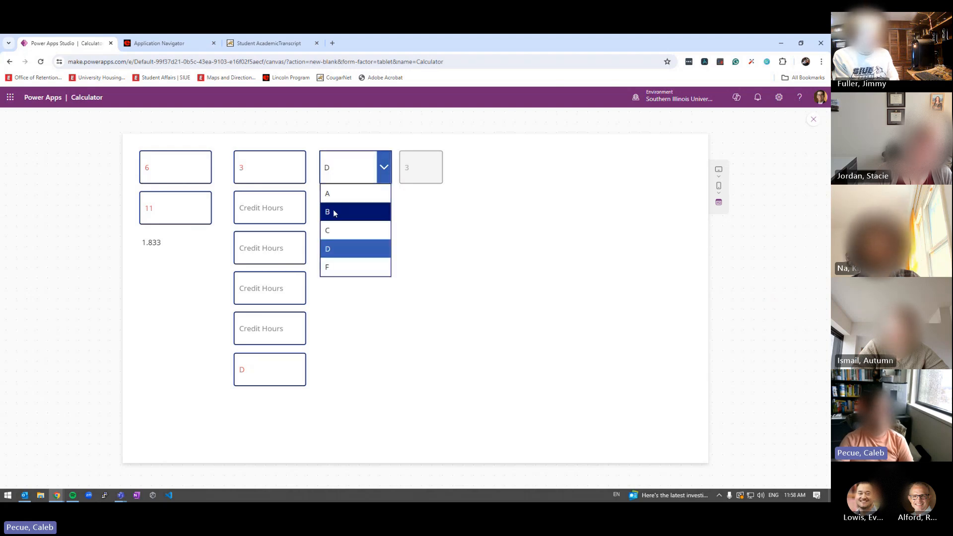
pyautogui.click(333, 212)
pyautogui.click(348, 169)
pyautogui.click(341, 227)
pyautogui.click(347, 168)
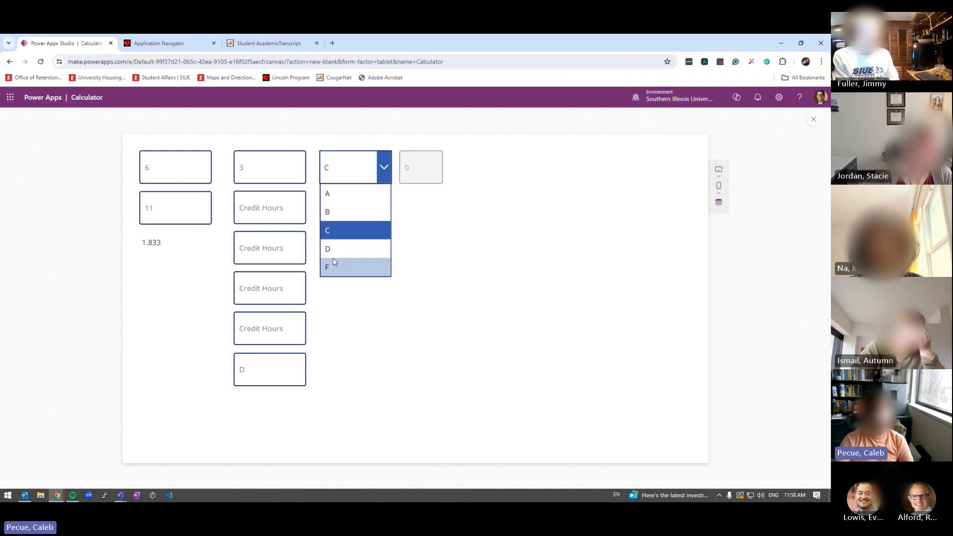
pyautogui.click(332, 264)
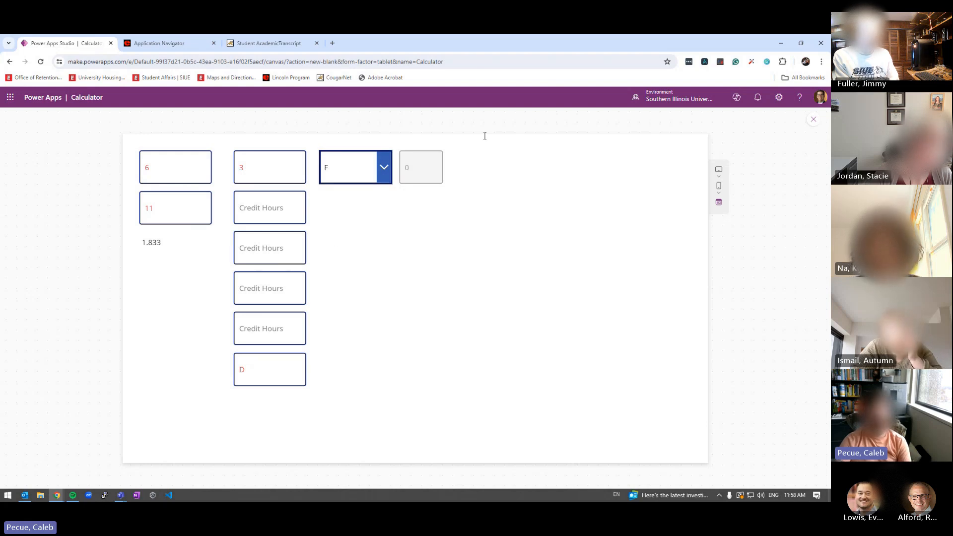
pyautogui.press('Escape')
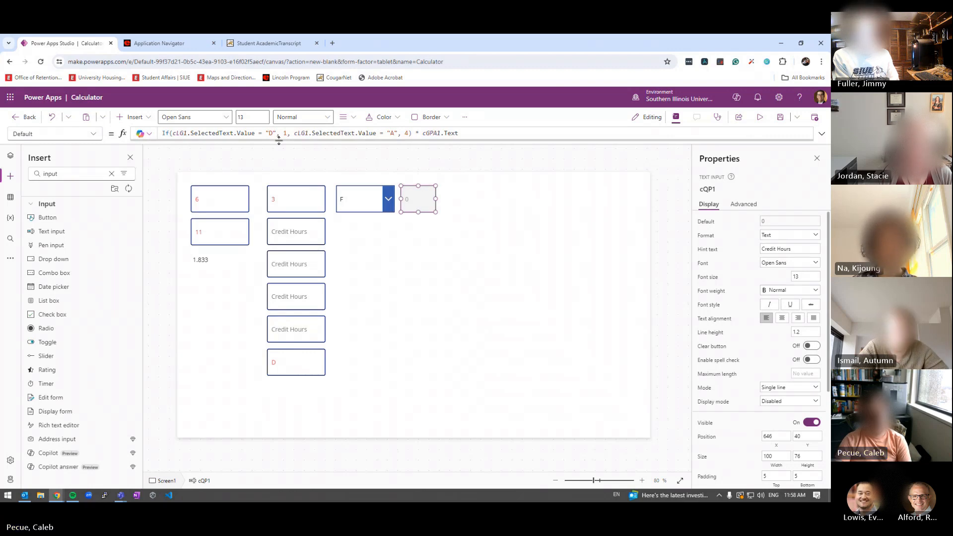
# Change the formula's conditions to give 4 for grade A and 3 for grade B
pyautogui.moveTo(278, 140); pyautogui.dragTo(279, 152)
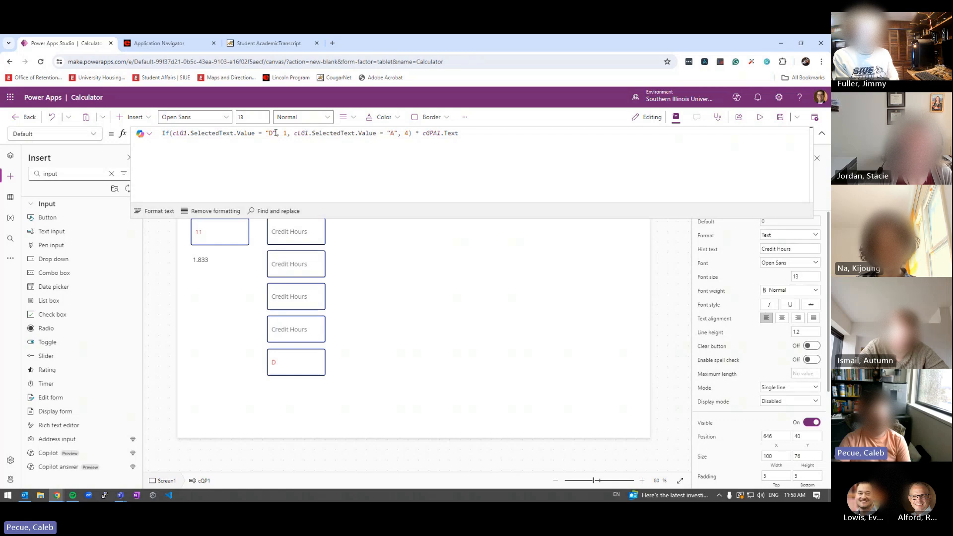
pyautogui.click(272, 133)
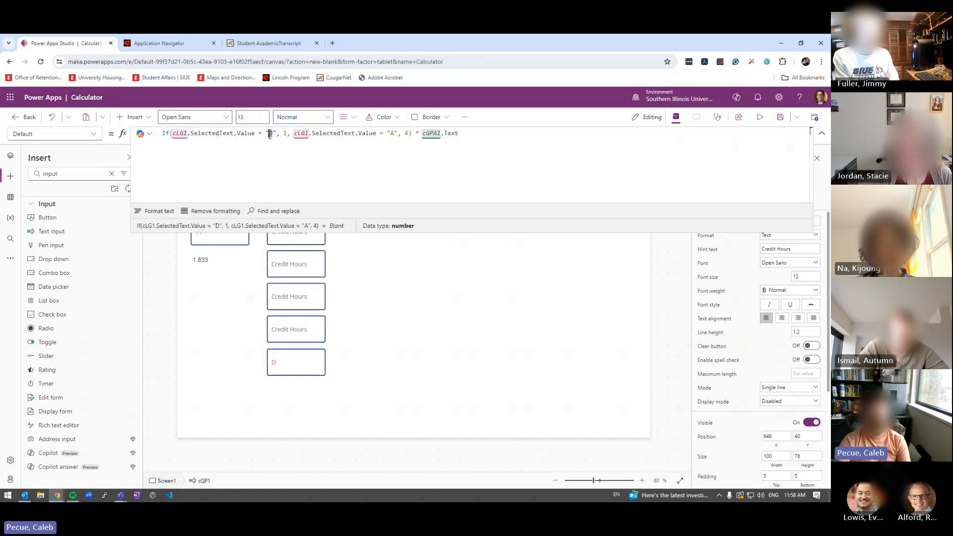
pyautogui.press('BackSpace')
pyautogui.write('A')
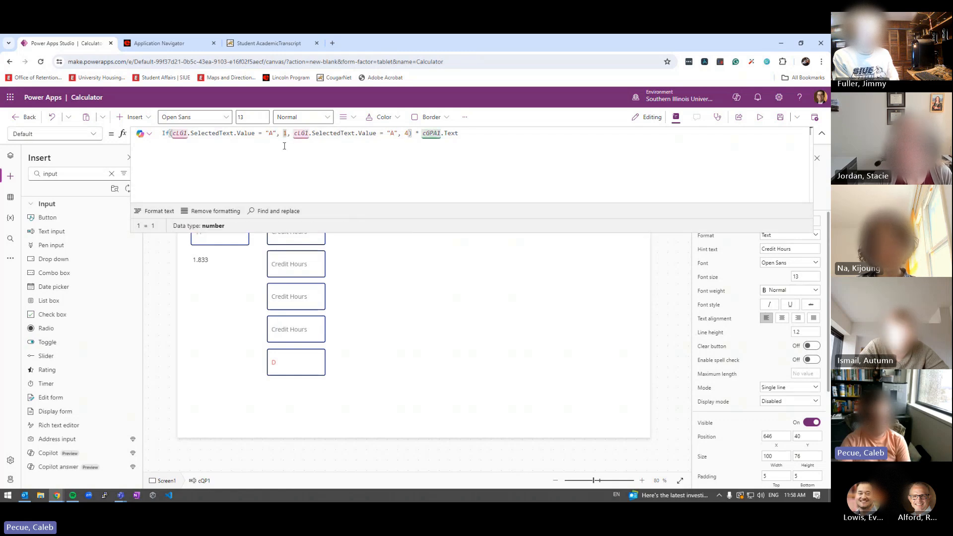
pyautogui.press('BackSpace')
pyautogui.write('4')
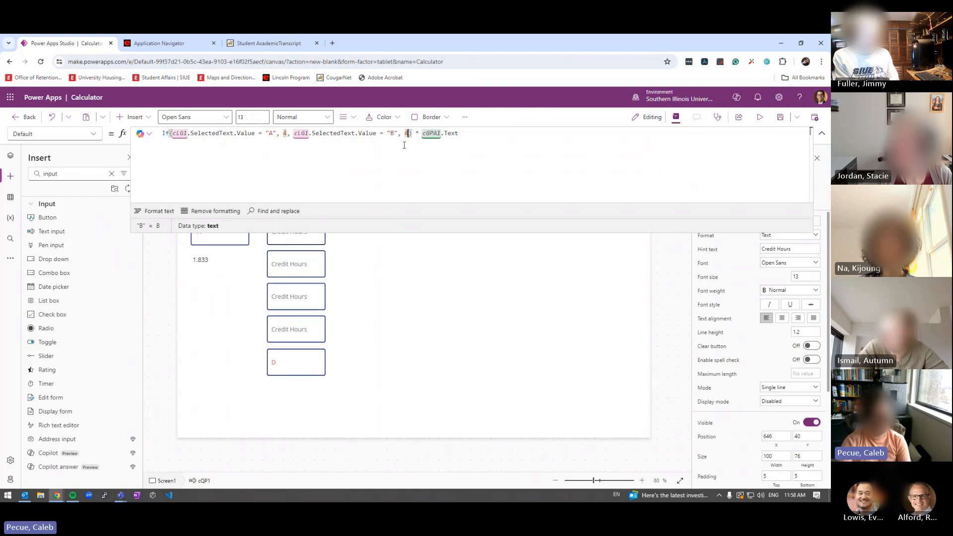
pyautogui.press('BackSpace')
pyautogui.write('3')
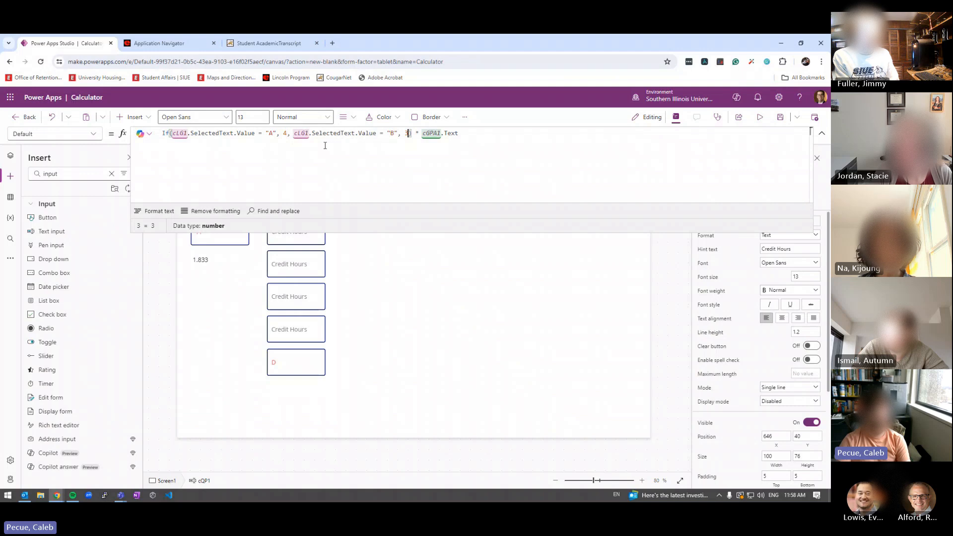
# Put the second condition on its own indented line and the closing part on a separate line
pyautogui.click(293, 133)
pyautogui.press('Return')
pyautogui.press('Tab')
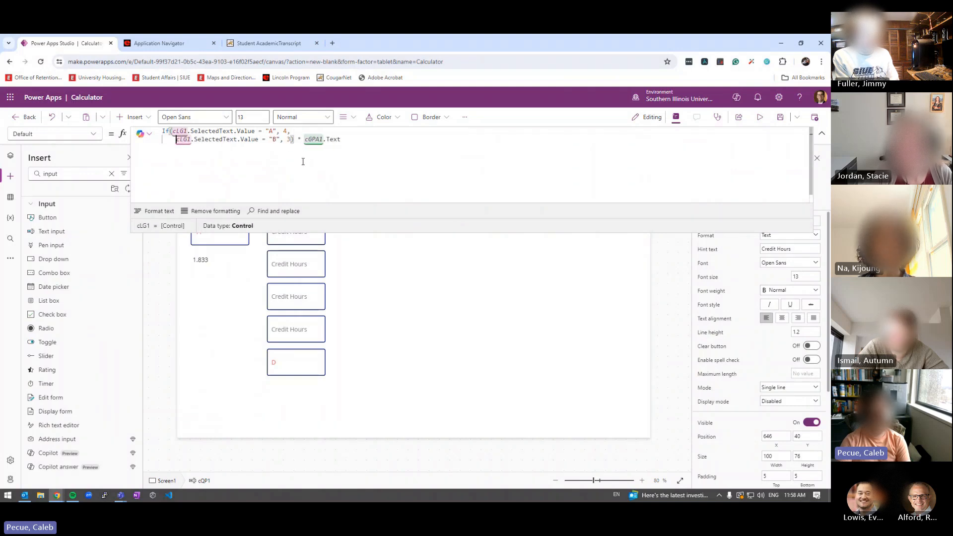
pyautogui.press('Up')
pyautogui.press('Left')
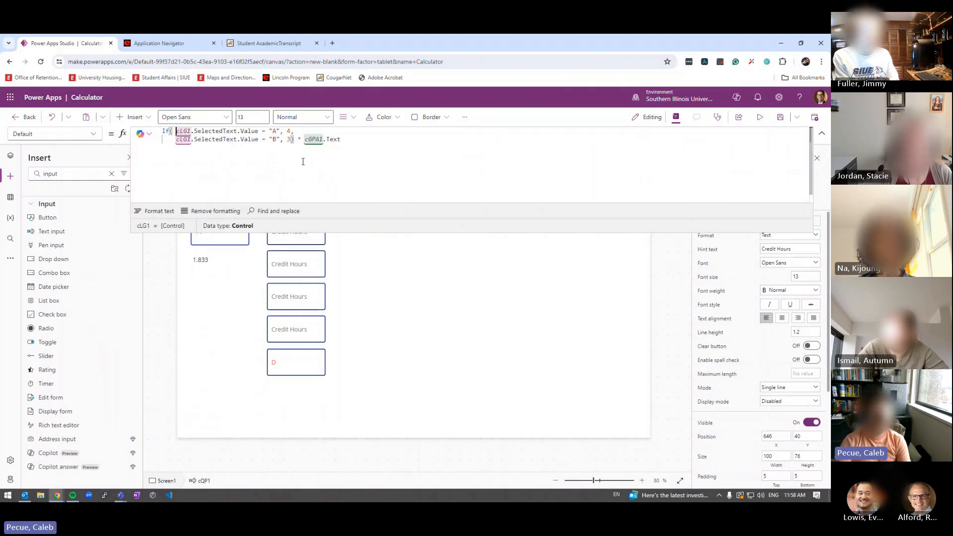
pyautogui.press('Down')
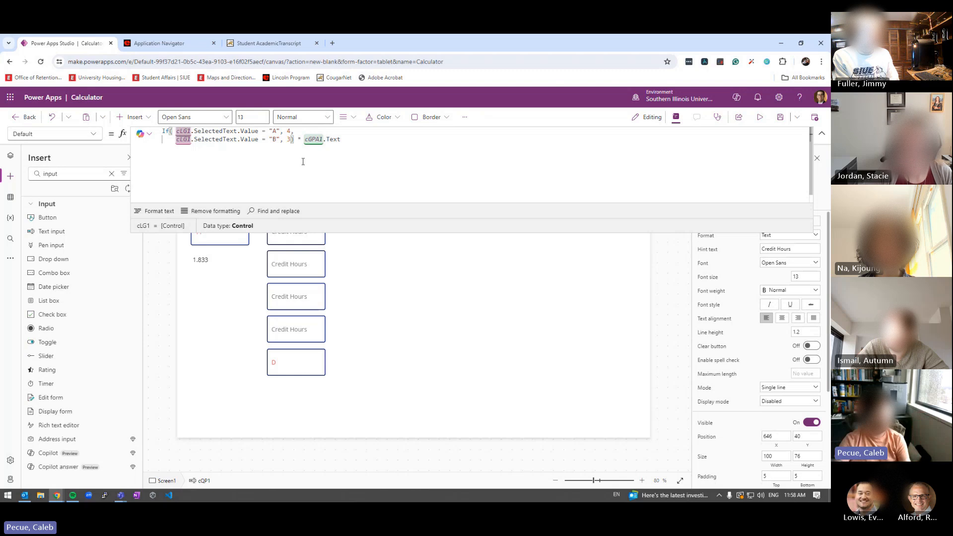
pyautogui.click(292, 139)
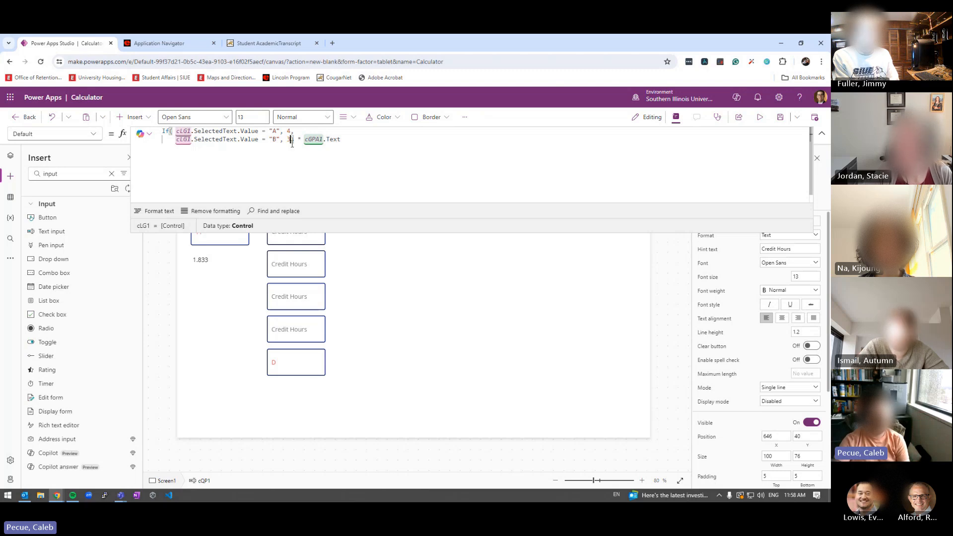
pyautogui.press('Return')
pyautogui.press('Return')
pyautogui.press('Return')
pyautogui.press('Return')
pyautogui.press('Return')
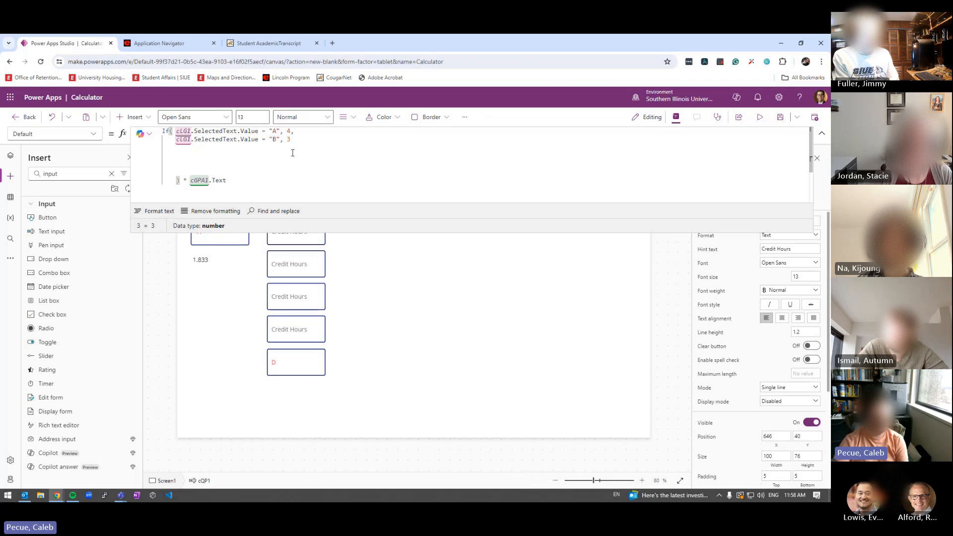
# Copy the B condition line into a new line mapping grade C to 2
pyautogui.click(293, 140)
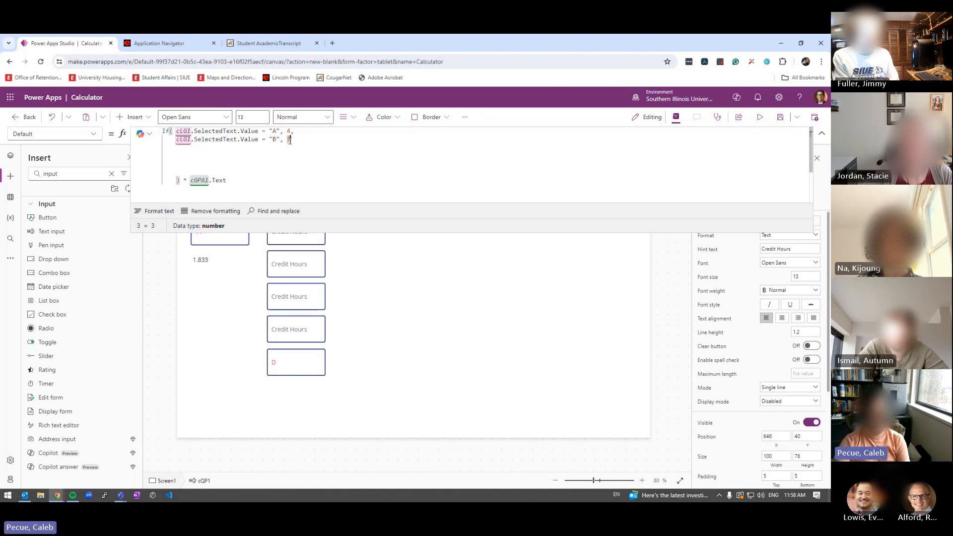
pyautogui.write(',')
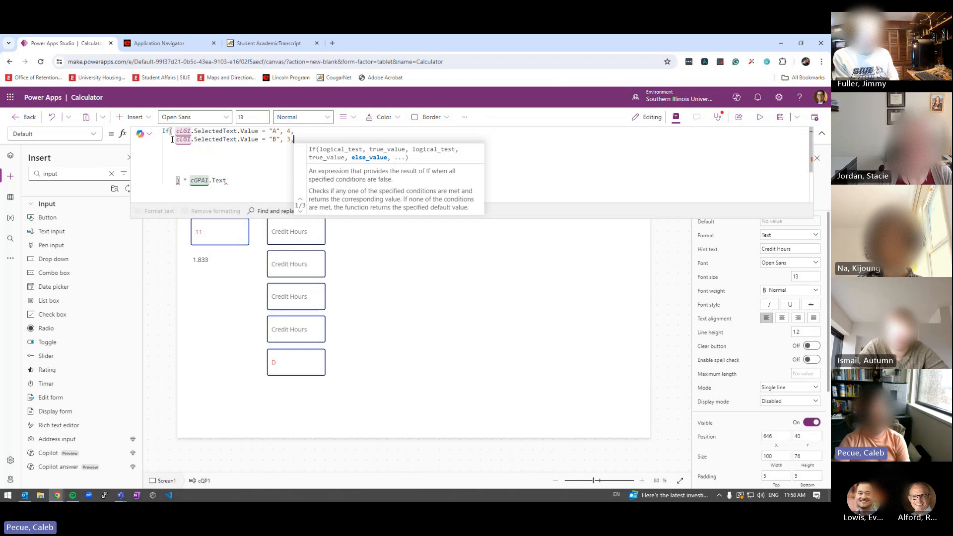
pyautogui.keyDown('shift'); pyautogui.click(176, 140); pyautogui.keyUp('shift')
pyautogui.hotkey('ctrl', 'c')
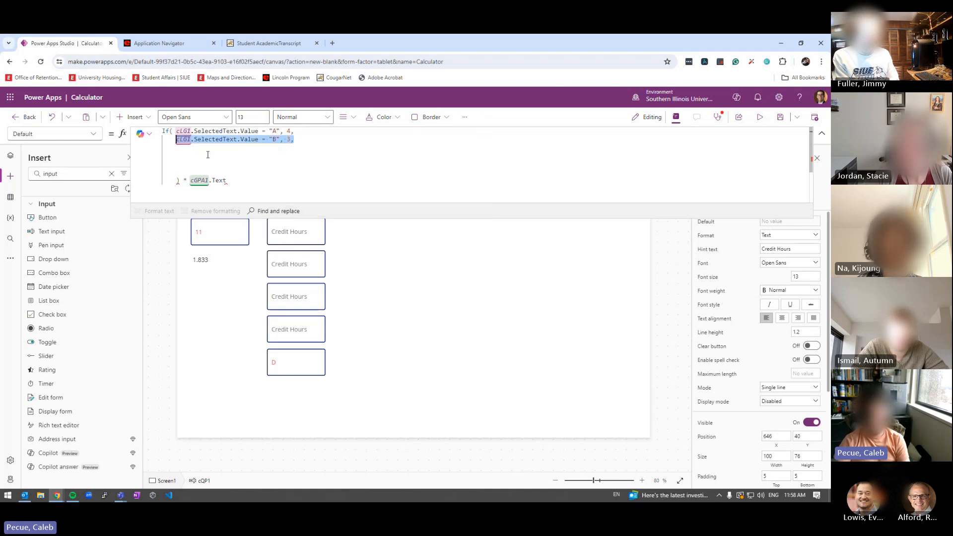
pyautogui.press('End')
pyautogui.press('Return')
pyautogui.hotkey('ctrl', 'v')
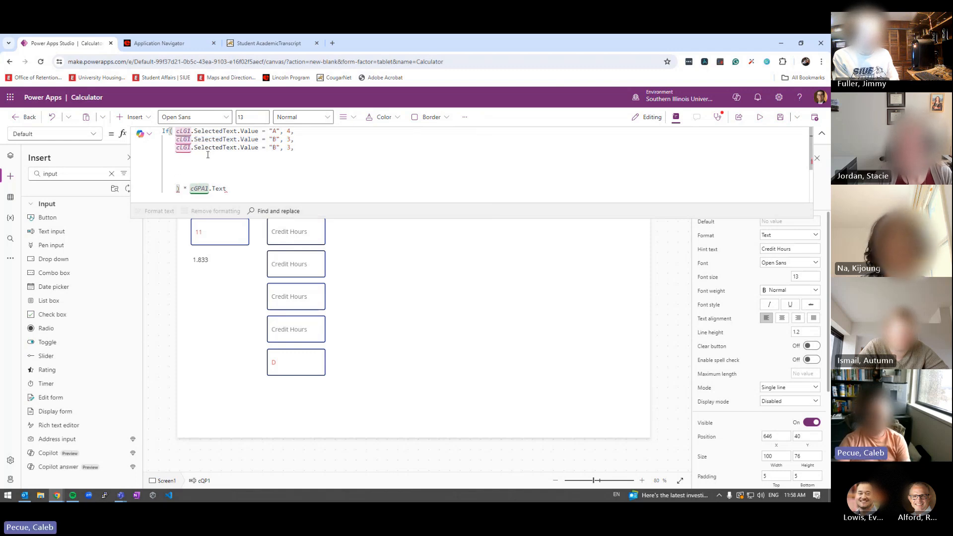
pyautogui.write('C')
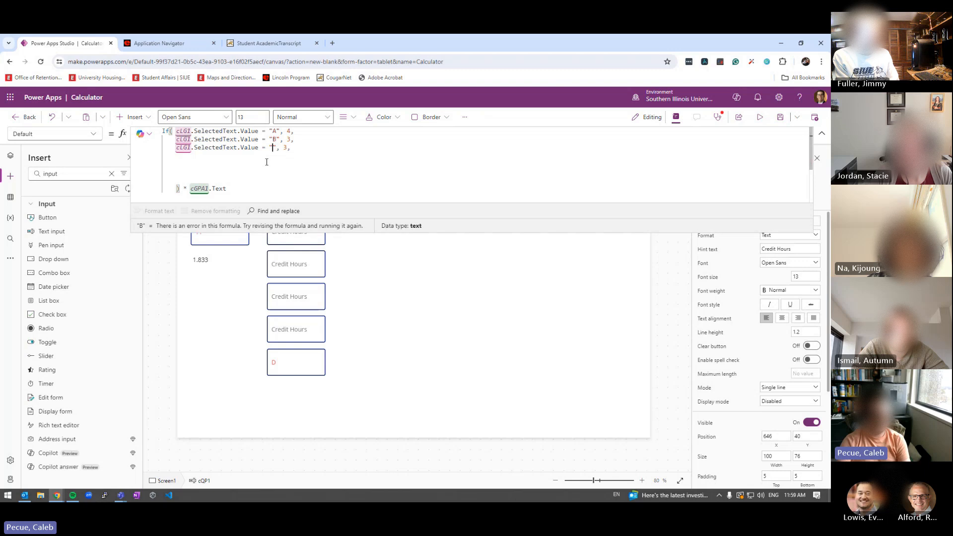
pyautogui.doubleClick(289, 148)
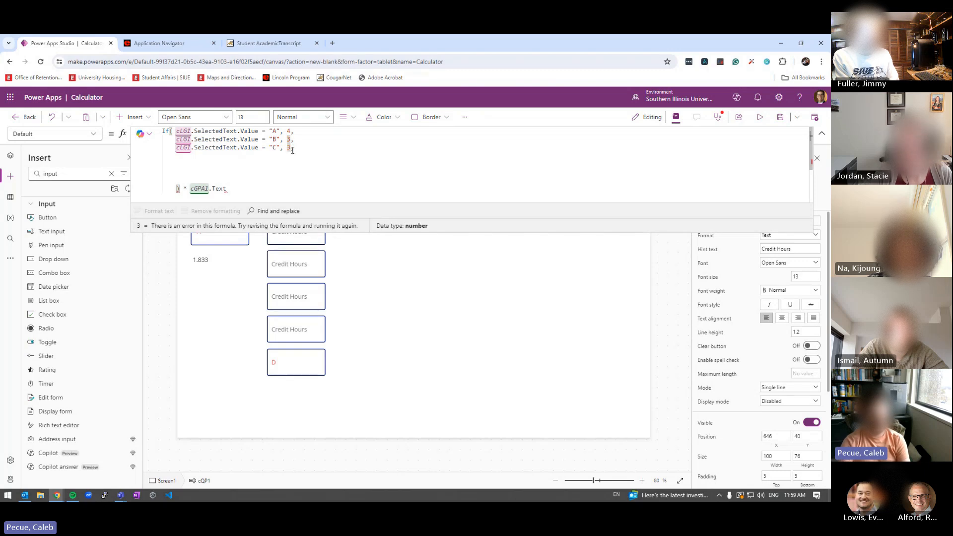
pyautogui.write('2')
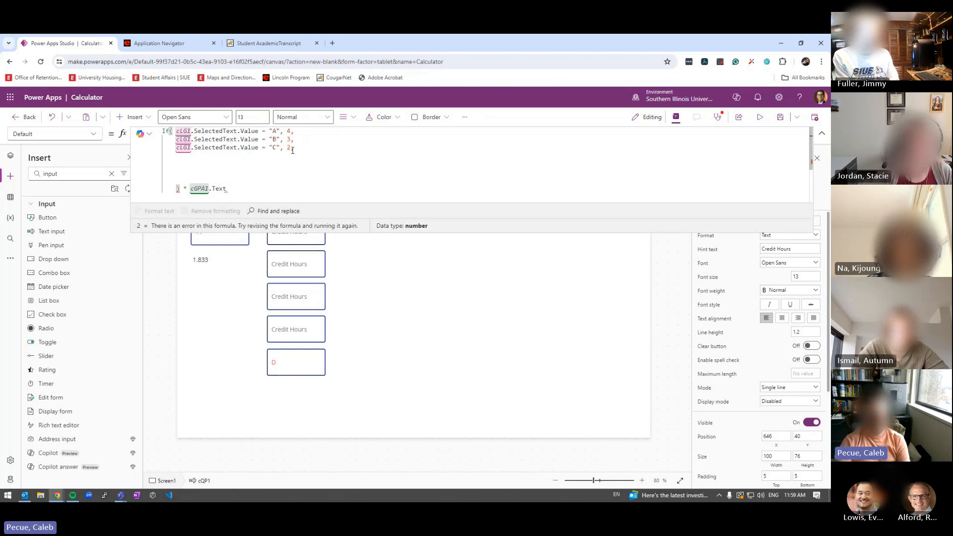
# Add condition lines mapping grade D to 1 and grade F to 0
pyautogui.press('Down')
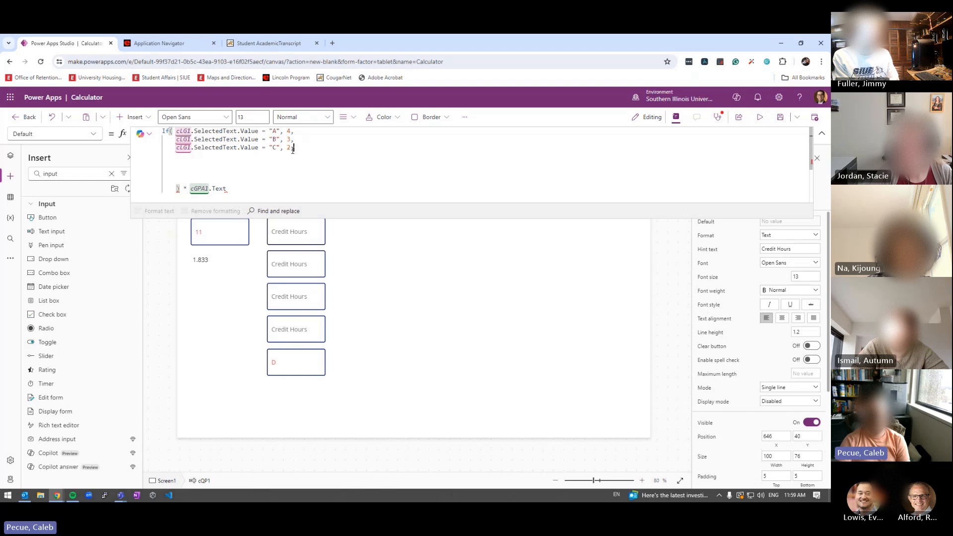
pyautogui.write('cLGI.SelectedText.Value = "B", 3,')
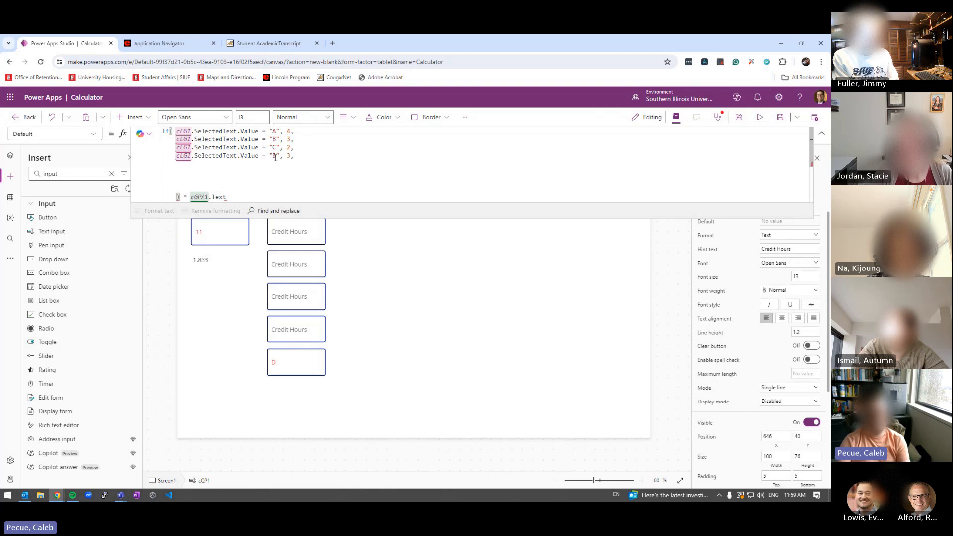
pyautogui.doubleClick(276, 156)
pyautogui.write('D", ')
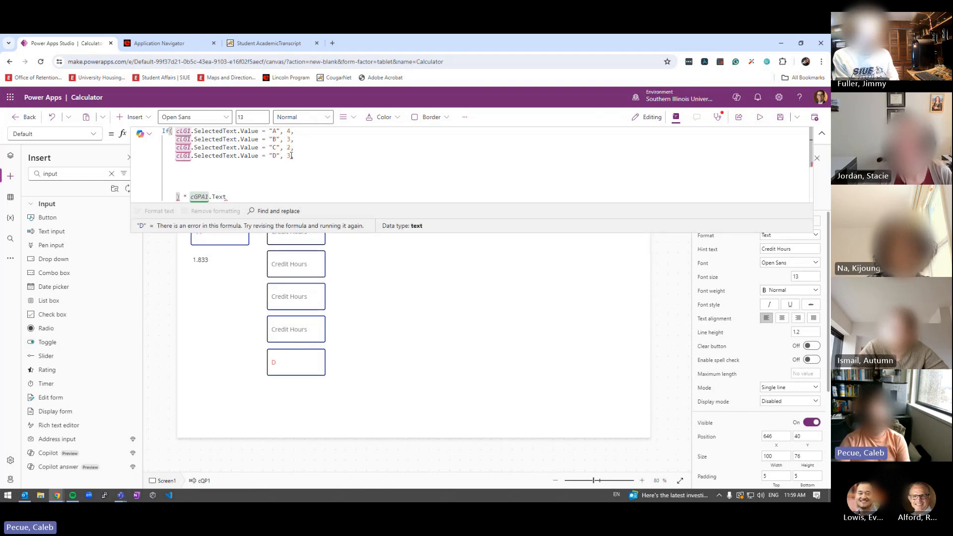
pyautogui.write('1')
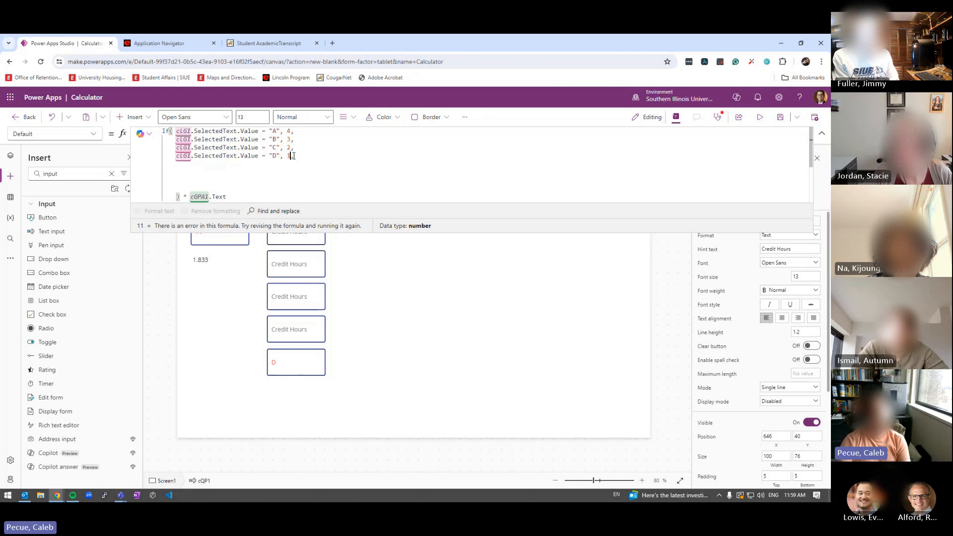
pyautogui.press('Return')
pyautogui.write('cLGI.SelectedText.Value = "B", 3,')
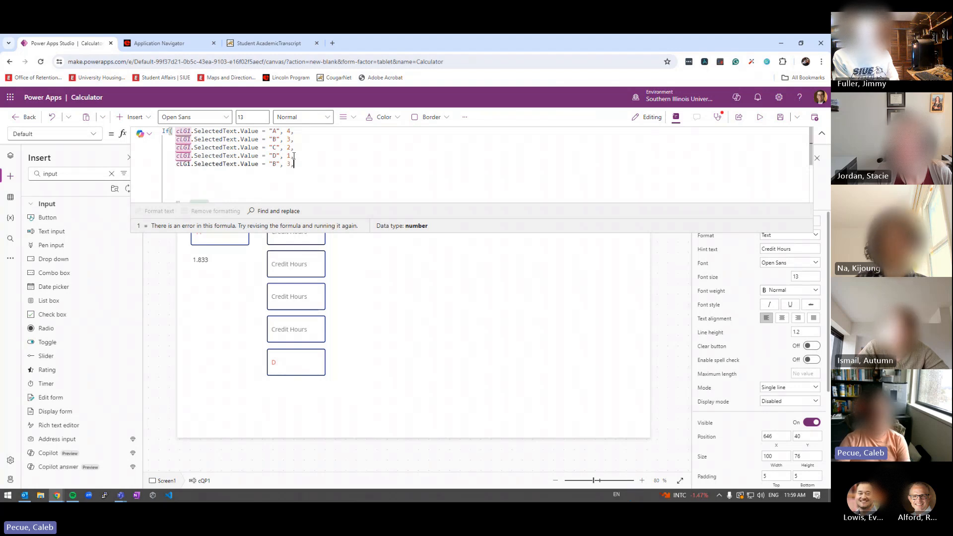
pyautogui.doubleClick(275, 164)
pyautogui.write('F')
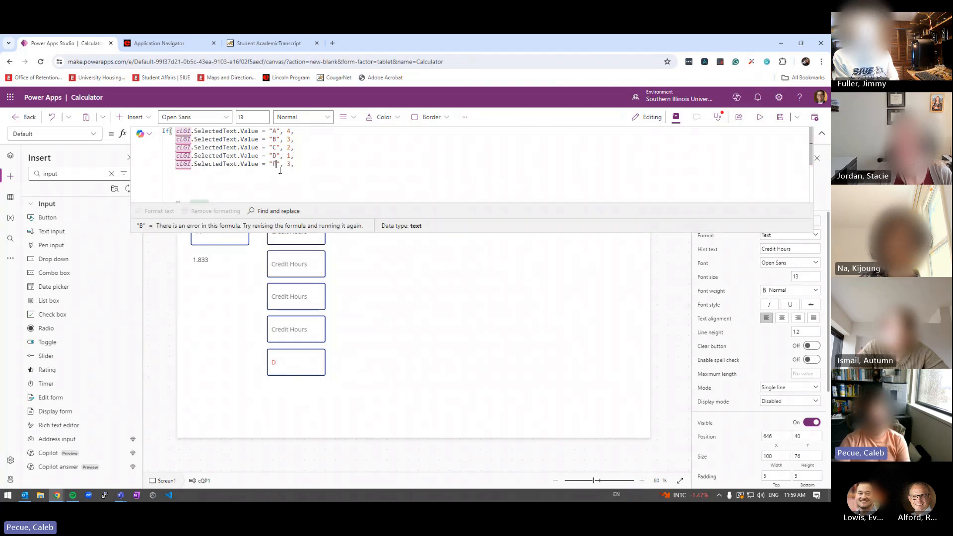
pyautogui.doubleClick(289, 165)
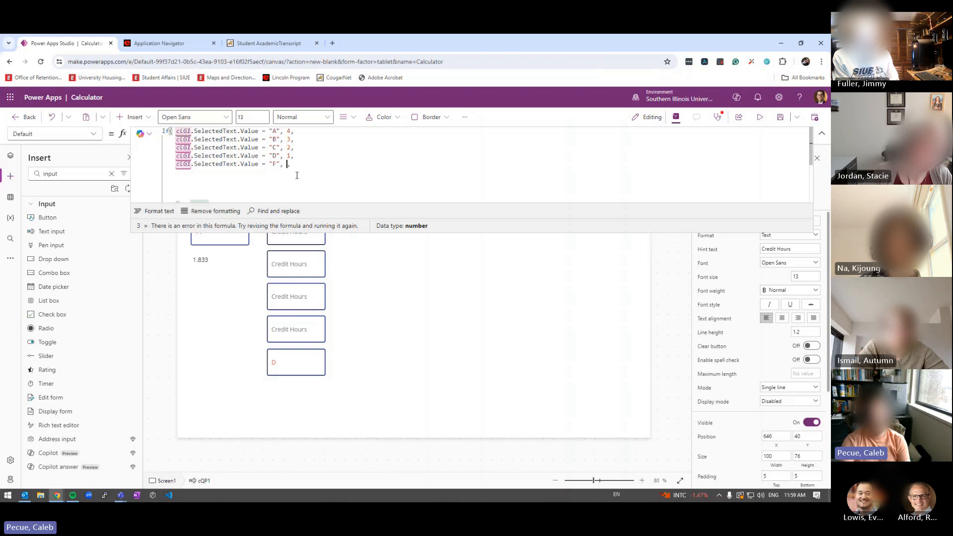
pyautogui.write('0')
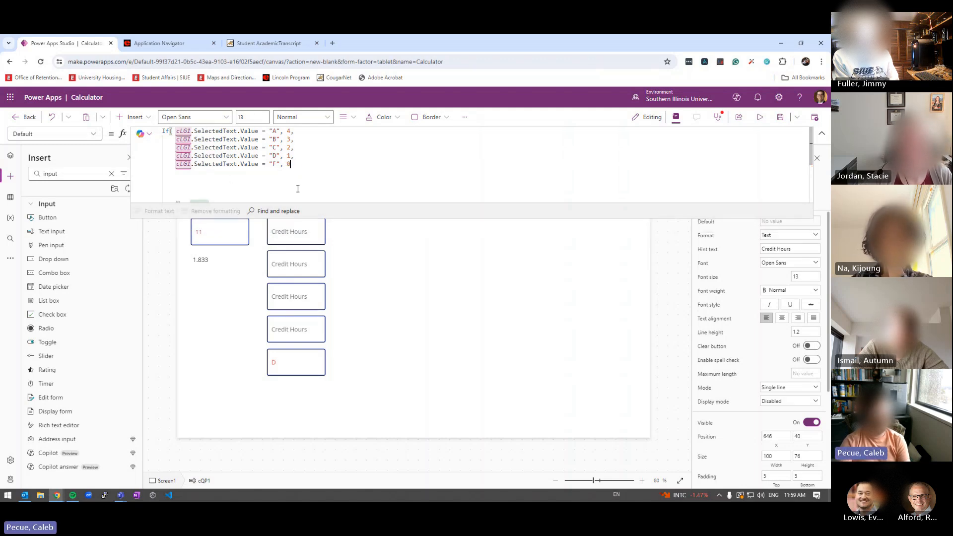
# Delete the blank lines and indentation before the closing multiplication, and enlarge the formula editor
pyautogui.click(179, 198)
pyautogui.press('BackSpace')
pyautogui.press('BackSpace')
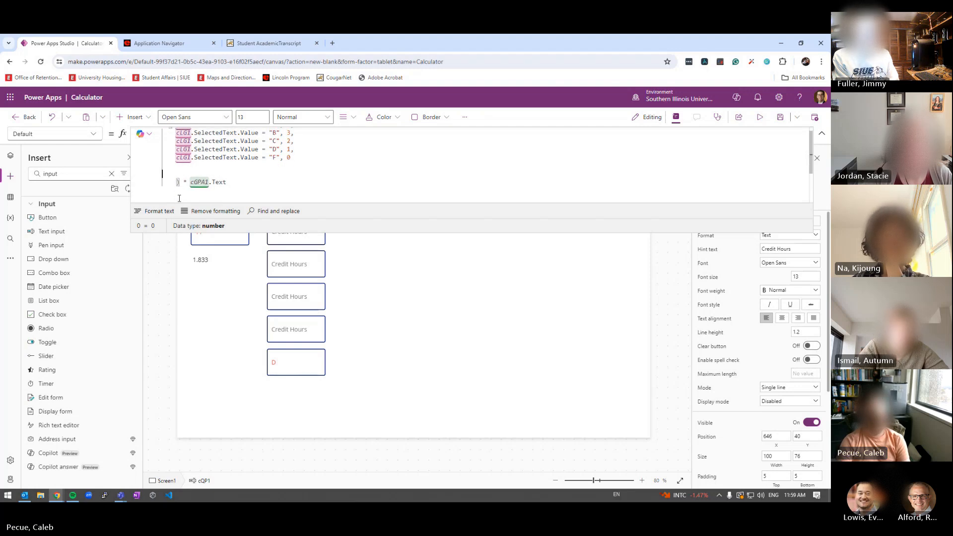
pyautogui.press('BackSpace')
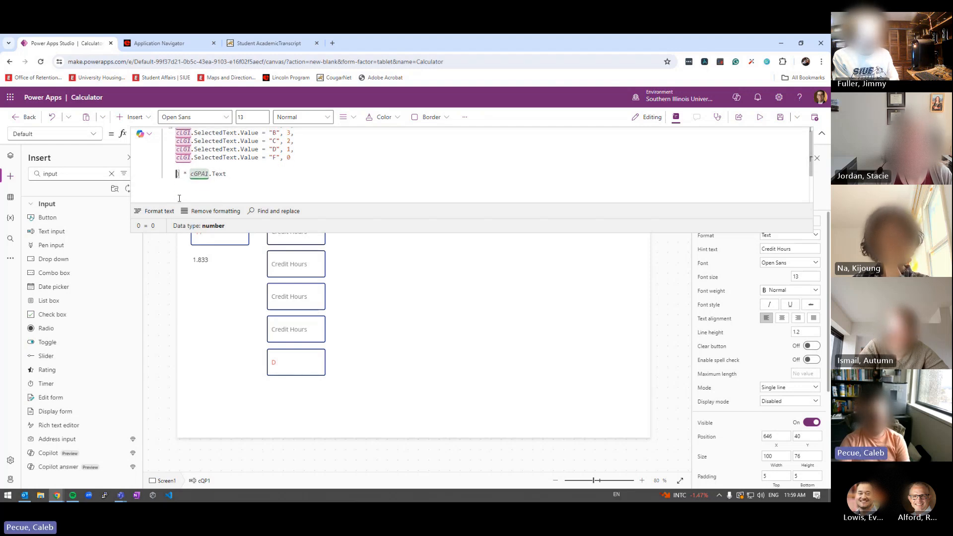
pyautogui.press('BackSpace')
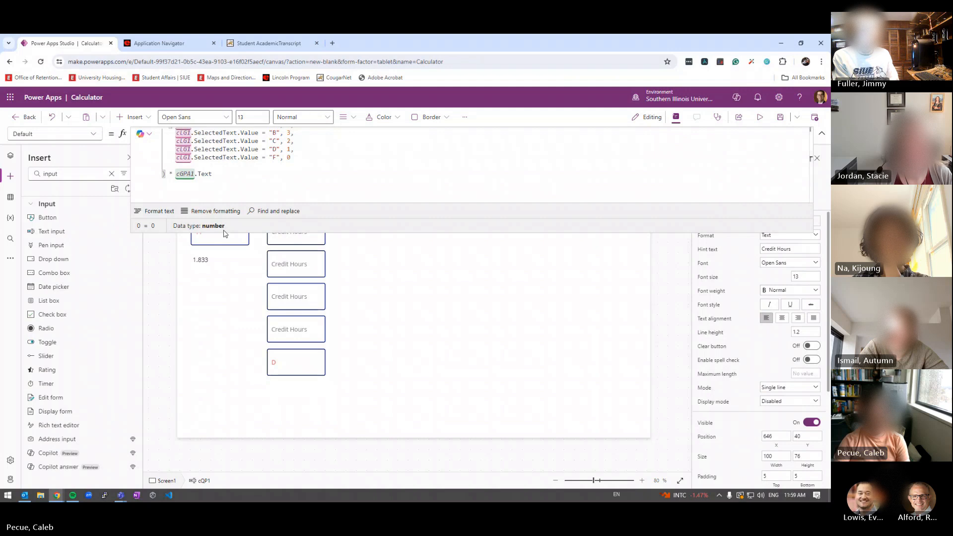
pyautogui.moveTo(219, 233); pyautogui.dragTo(217, 316)
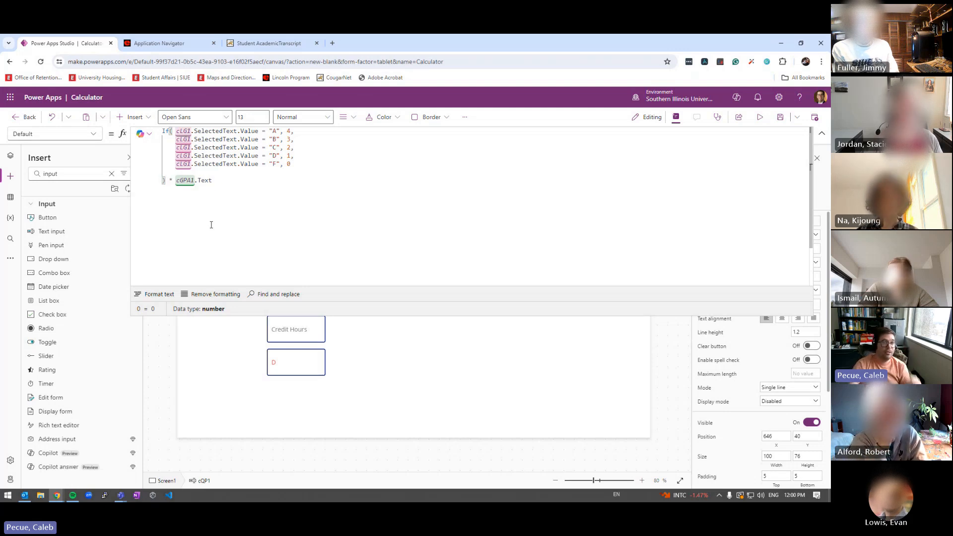
# Highlight the A, B and C conditions in turn to explain the If formula
pyautogui.click(177, 131)
pyautogui.moveTo(177, 131); pyautogui.dragTo(274, 131)
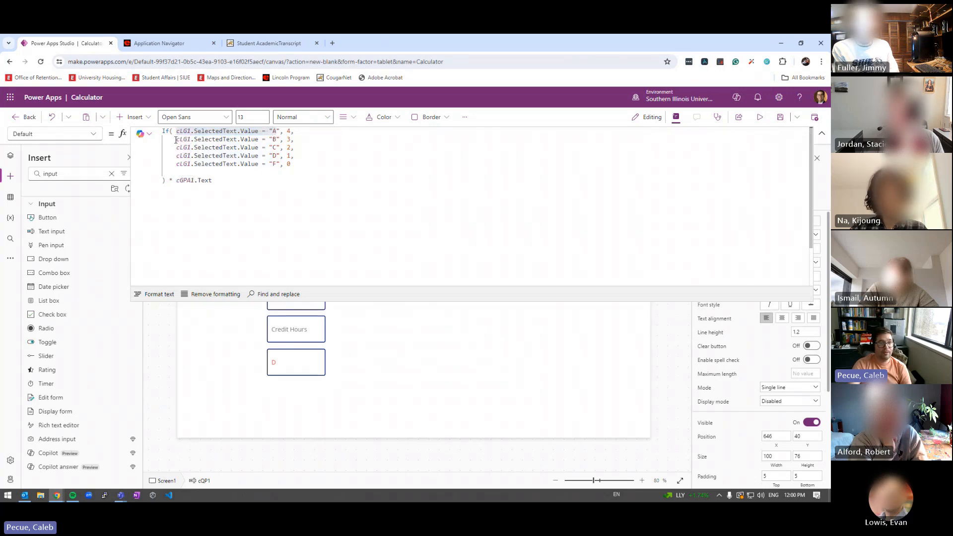
pyautogui.moveTo(177, 139); pyautogui.dragTo(274, 139)
pyautogui.click(288, 140)
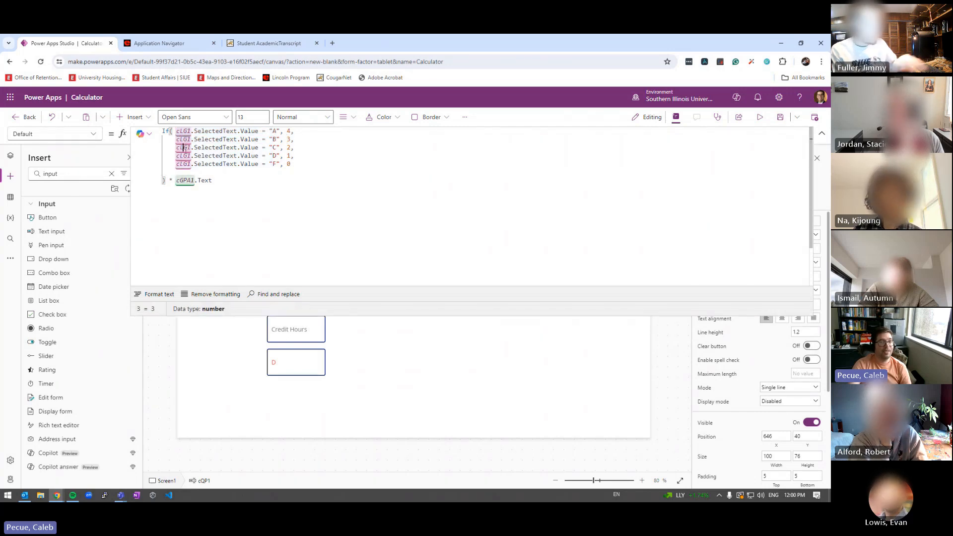
pyautogui.moveTo(177, 147); pyautogui.dragTo(270, 148)
pyautogui.click(285, 148)
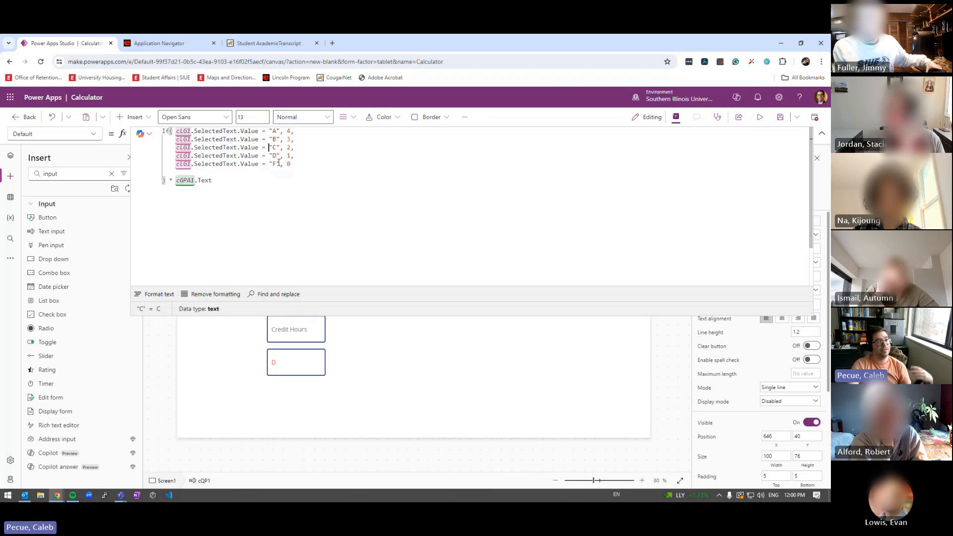
# Remove the empty line after the F condition and run the app in preview
pyautogui.click(160, 173)
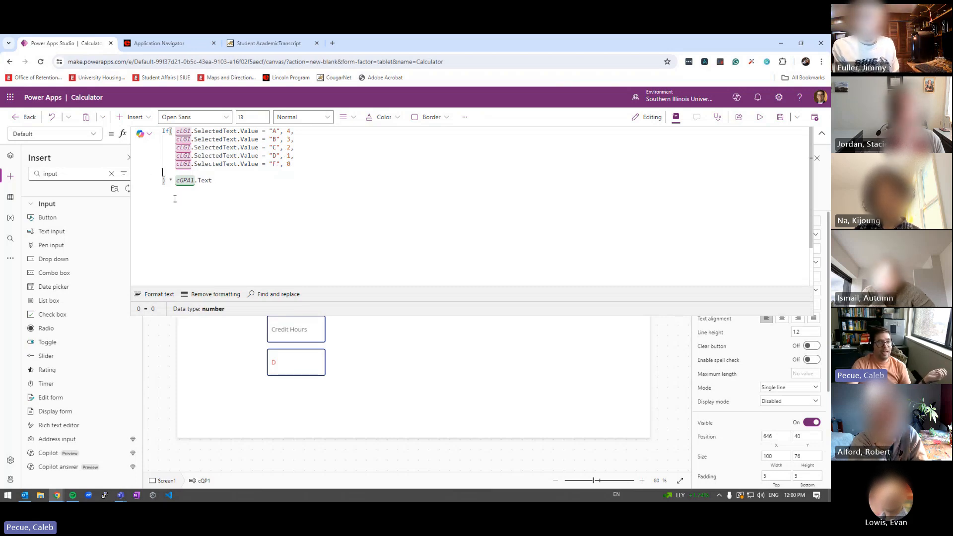
pyautogui.press('BackSpace')
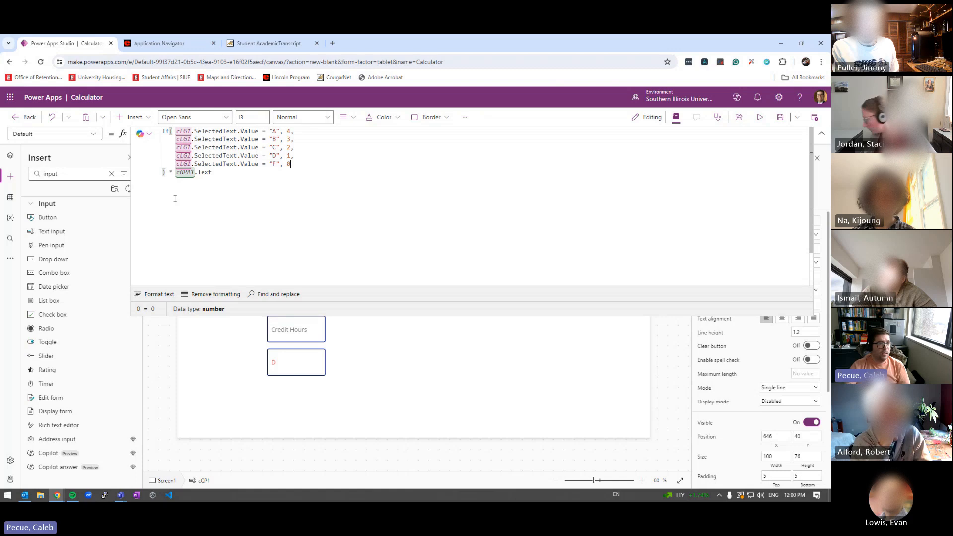
pyautogui.hotkey('ctrl', 'a')
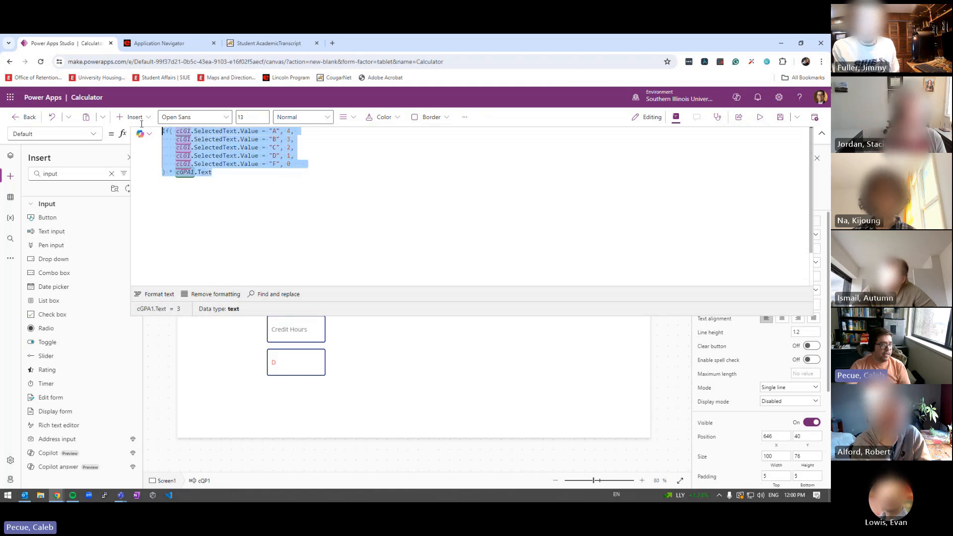
pyautogui.click(223, 246)
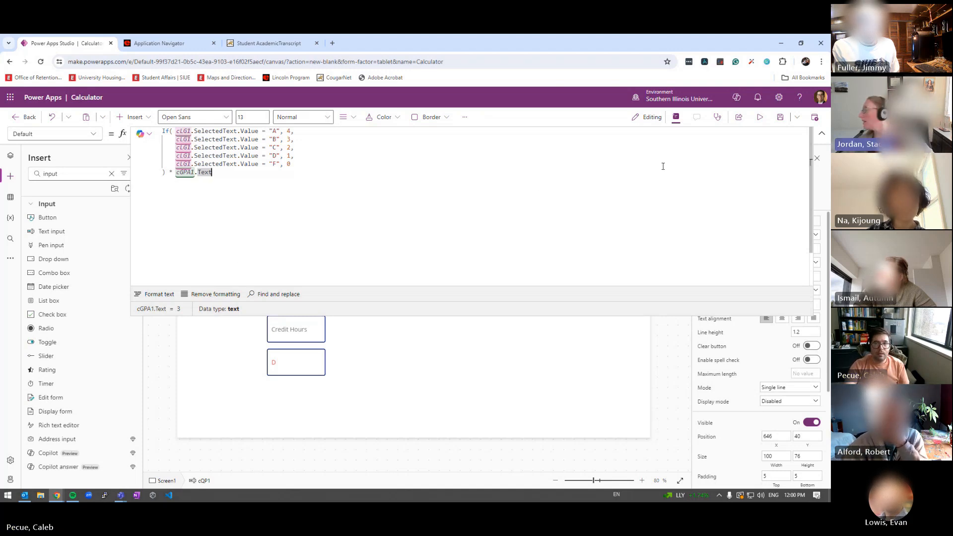
pyautogui.click(759, 117)
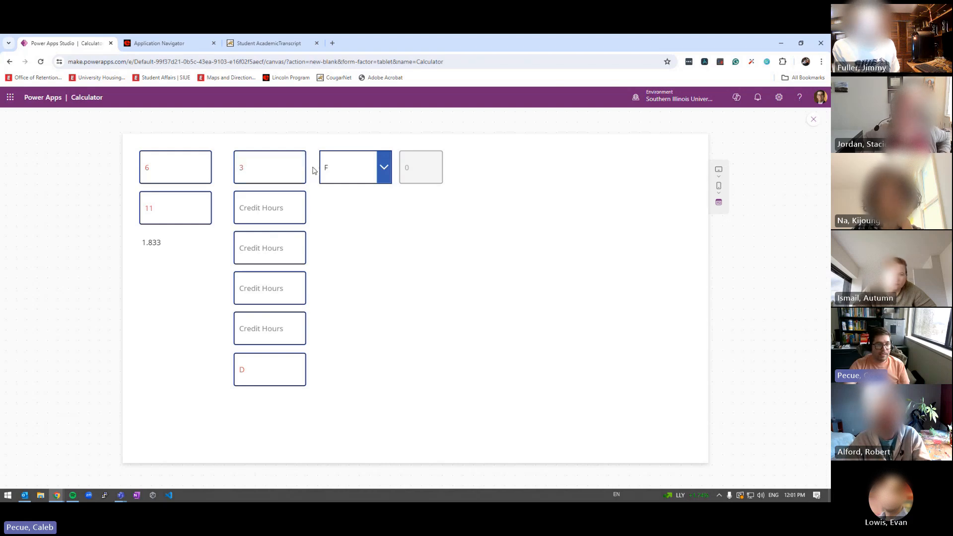
# Exit the app preview, leaving row one at grade F with 0 quality points
pyautogui.doubleClick(254, 166)
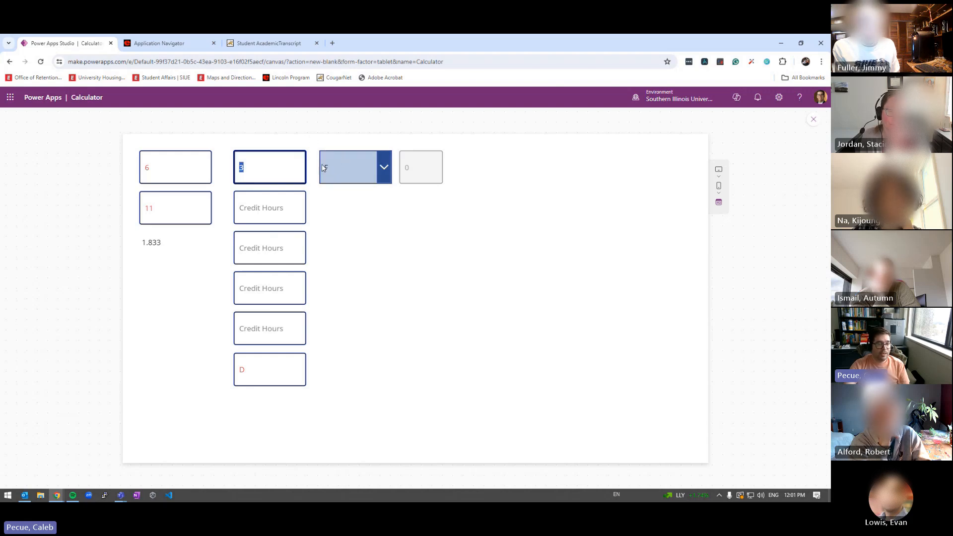
pyautogui.press('Escape')
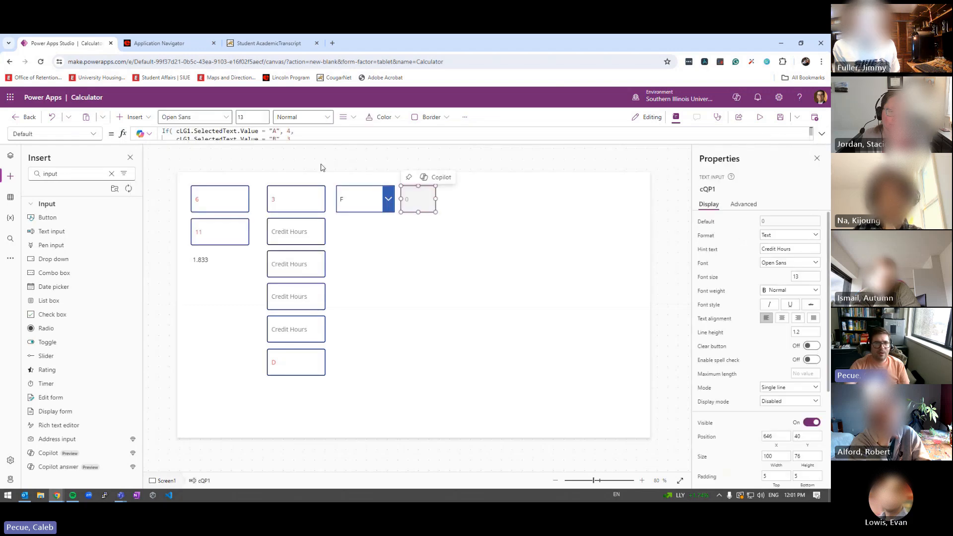
# Move the cGPA1.Text * multiplication to the start of the quality-points formula
pyautogui.click(302, 140)
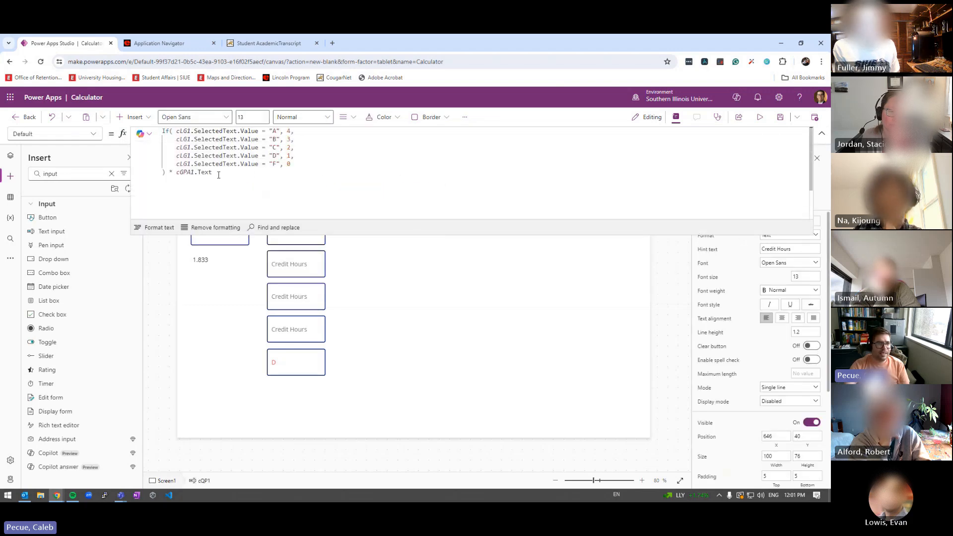
pyautogui.moveTo(218, 175); pyautogui.dragTo(169, 173)
pyautogui.hotkey('ctrl', 'c')
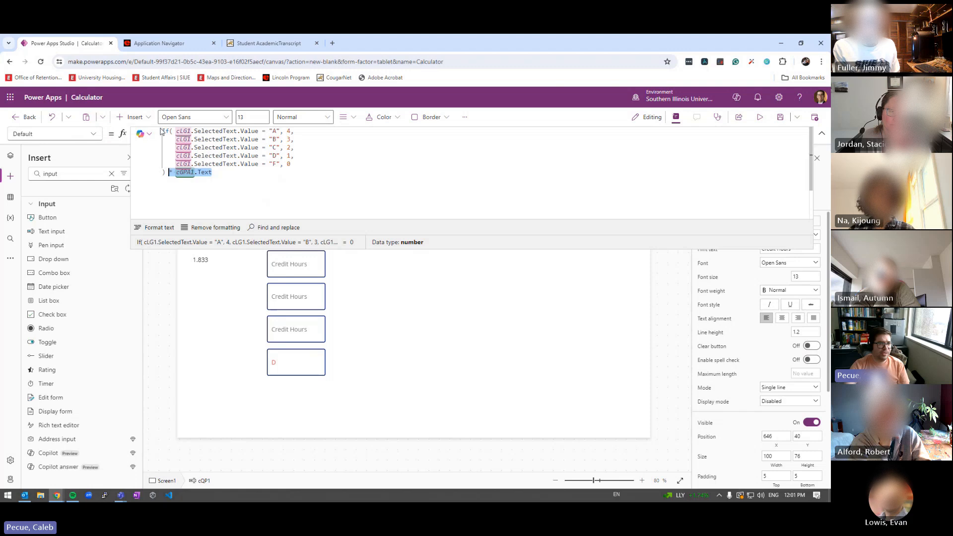
pyautogui.press('BackSpace')
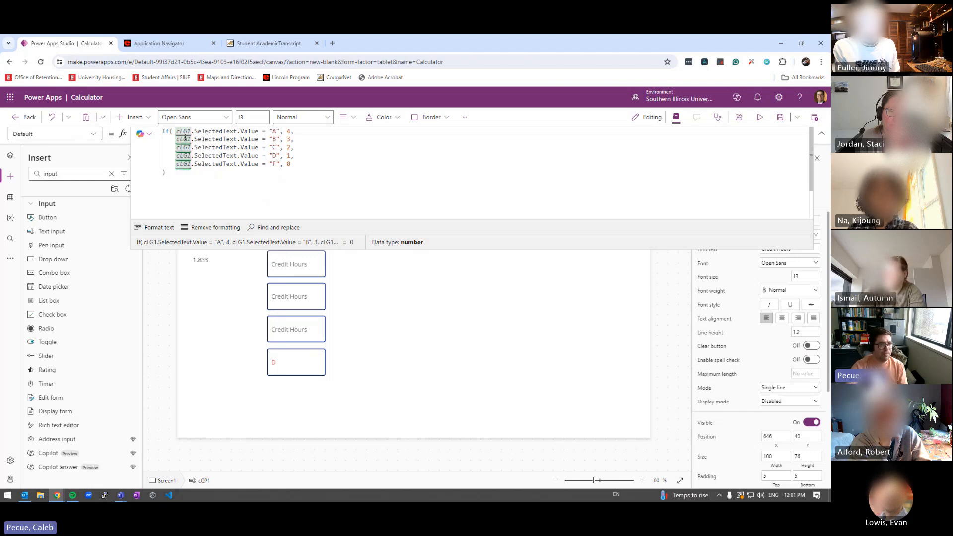
pyautogui.click(163, 131)
pyautogui.press('Return')
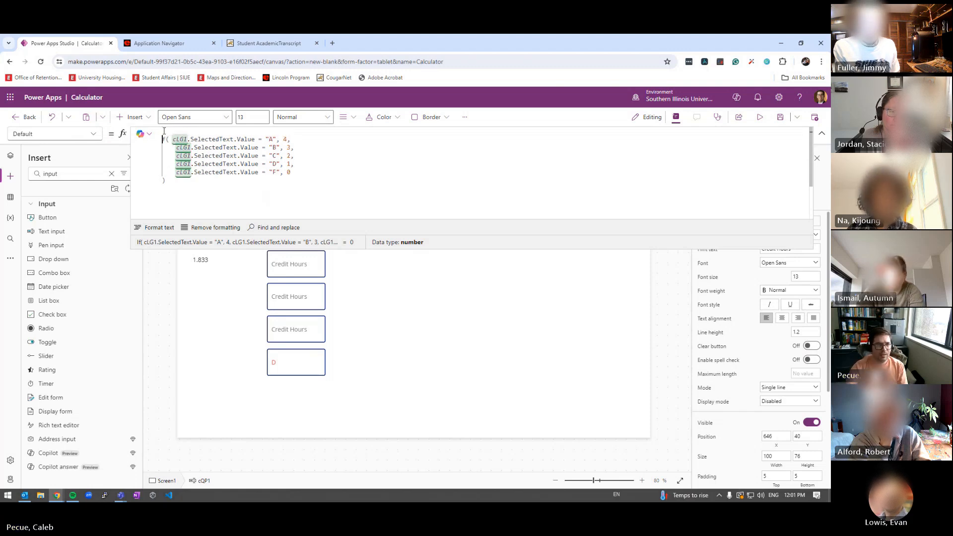
pyautogui.hotkey('ctrl', 'v')
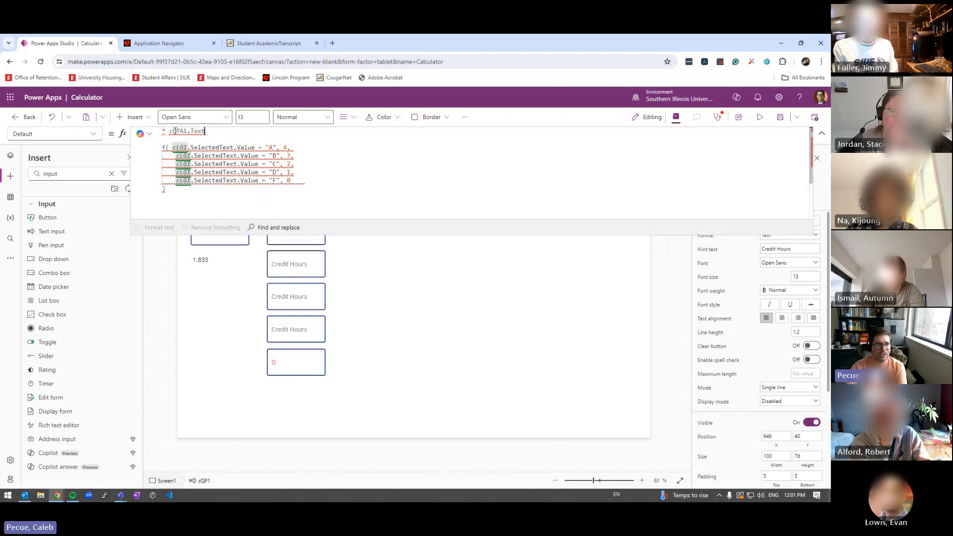
pyautogui.moveTo(169, 132); pyautogui.dragTo(149, 135)
pyautogui.press('BackSpace')
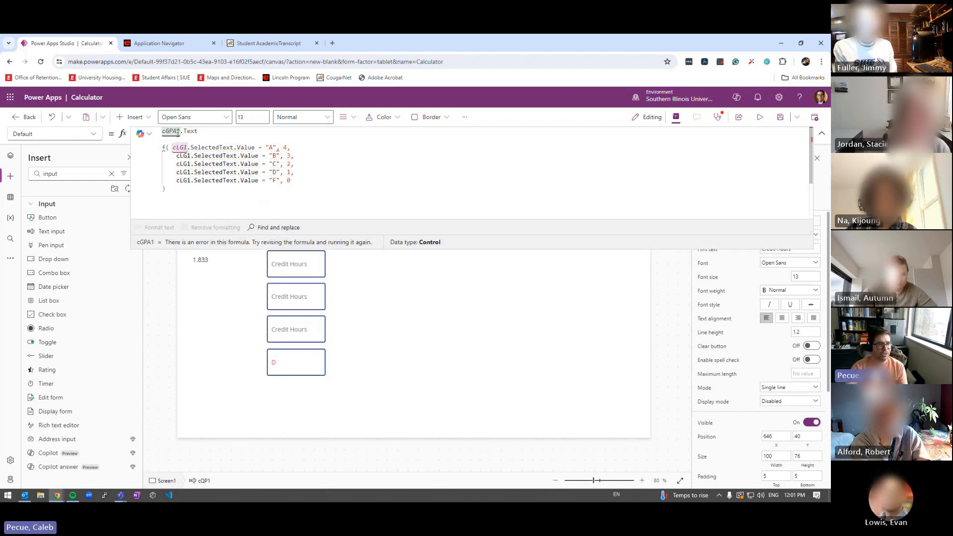
pyautogui.click(199, 132)
pyautogui.write('*')
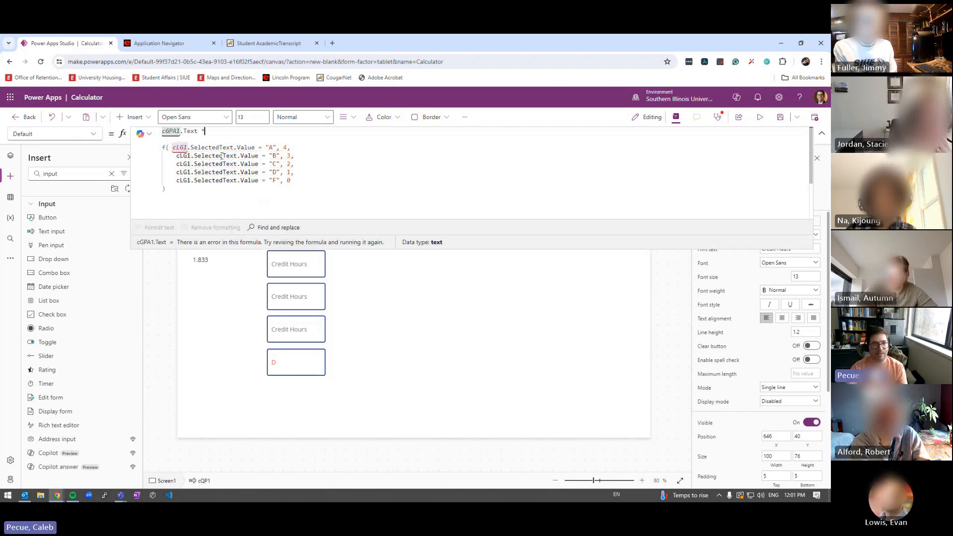
# Restore the missing 'I' so the grade conditions begin with If(, then preview the app
pyautogui.click(163, 147)
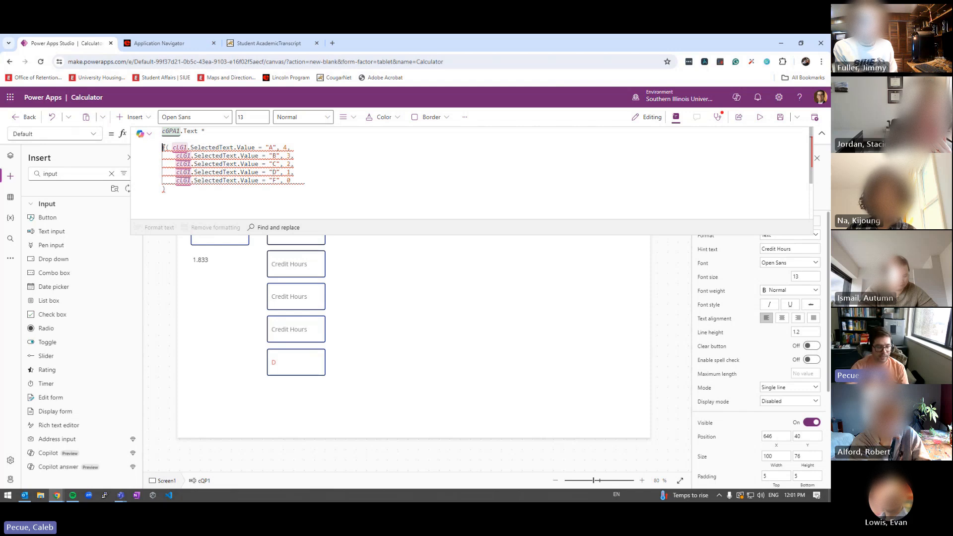
pyautogui.write('I')
pyautogui.click(198, 149)
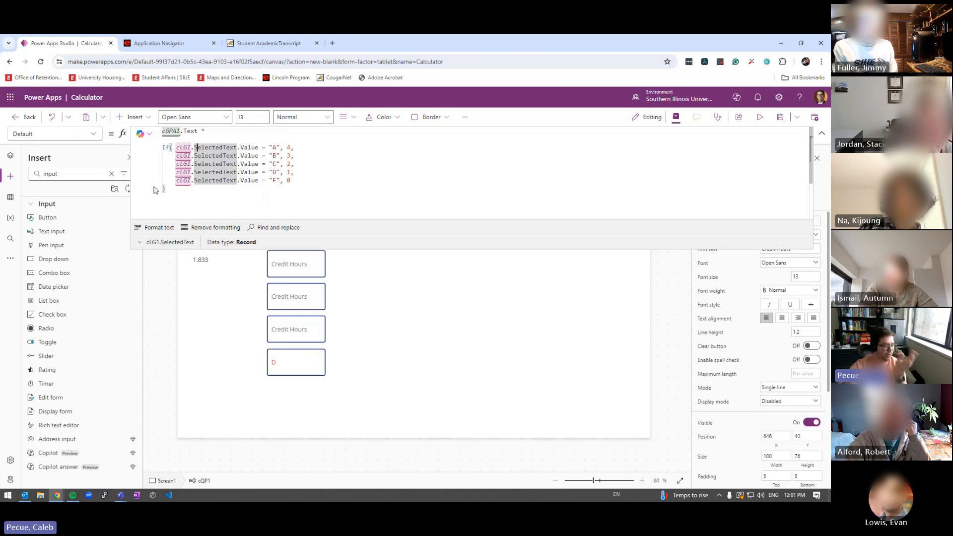
pyautogui.click(760, 117)
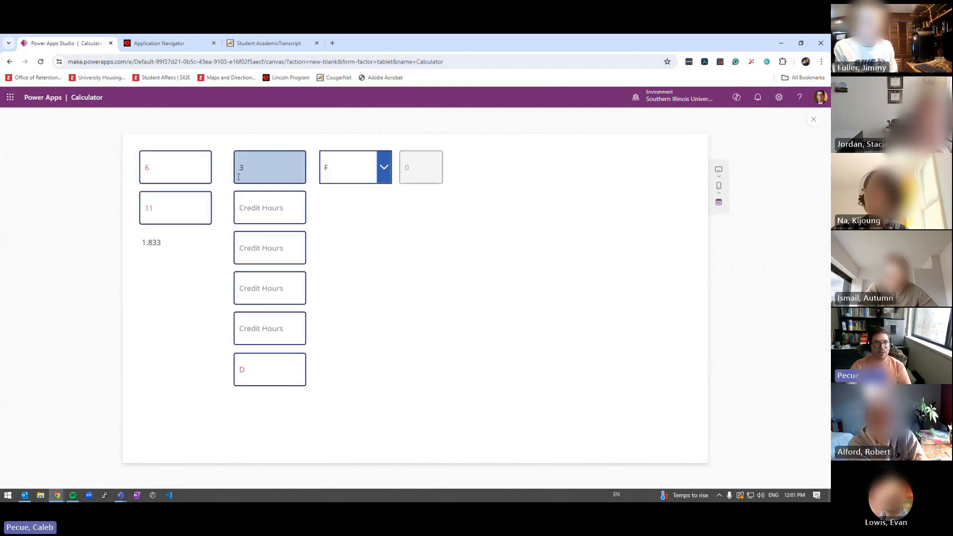
pyautogui.click(345, 175)
pyautogui.click(342, 194)
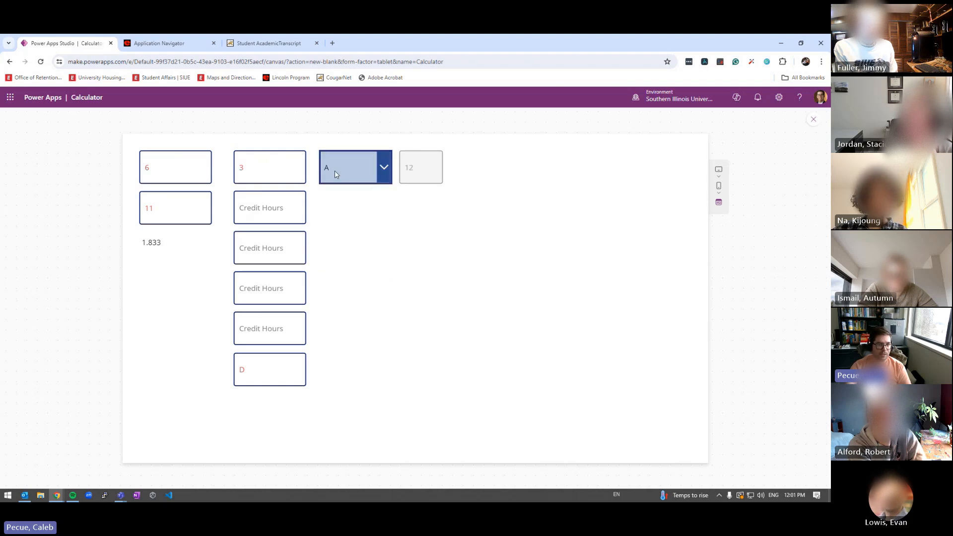
pyautogui.click(332, 175)
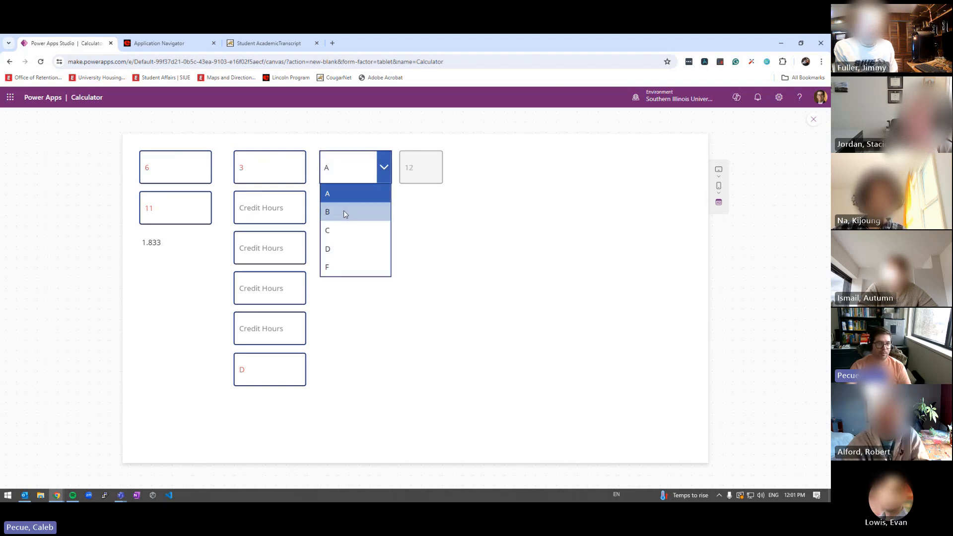
pyautogui.click(344, 210)
pyautogui.click(363, 170)
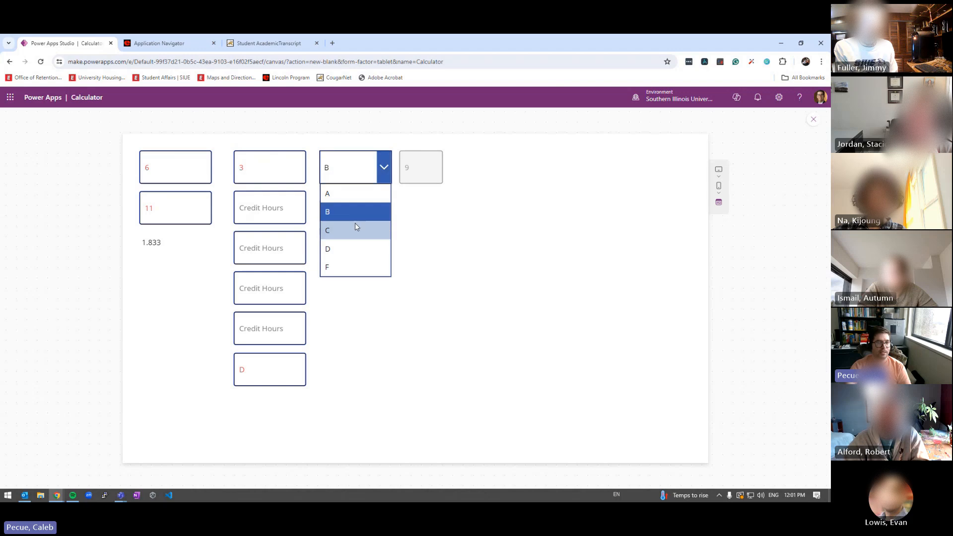
pyautogui.click(356, 226)
pyautogui.click(353, 174)
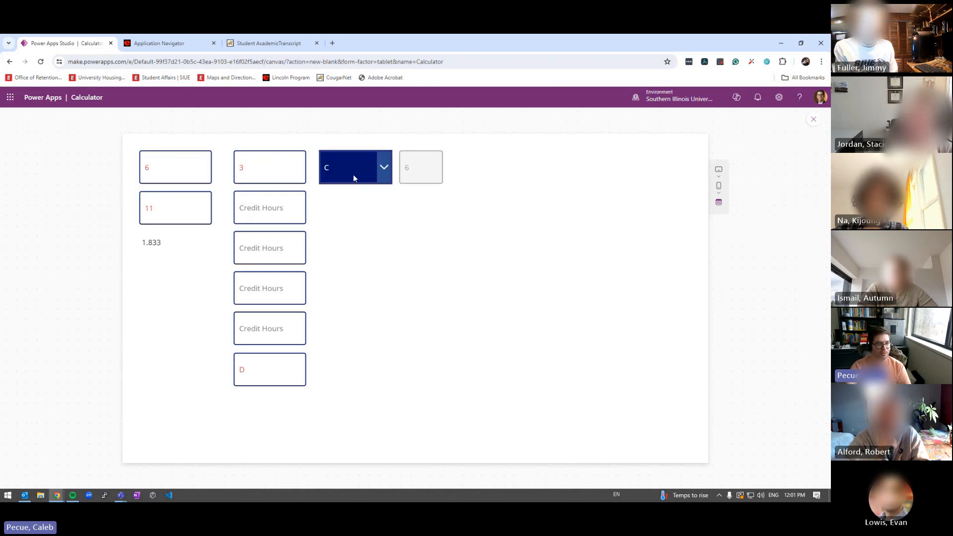
pyautogui.click(342, 243)
pyautogui.click(365, 174)
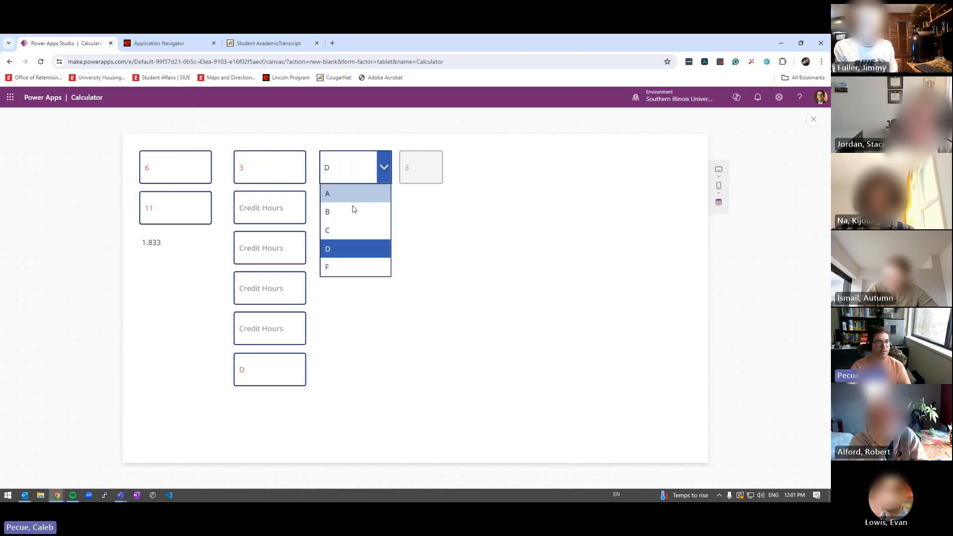
pyautogui.click(341, 264)
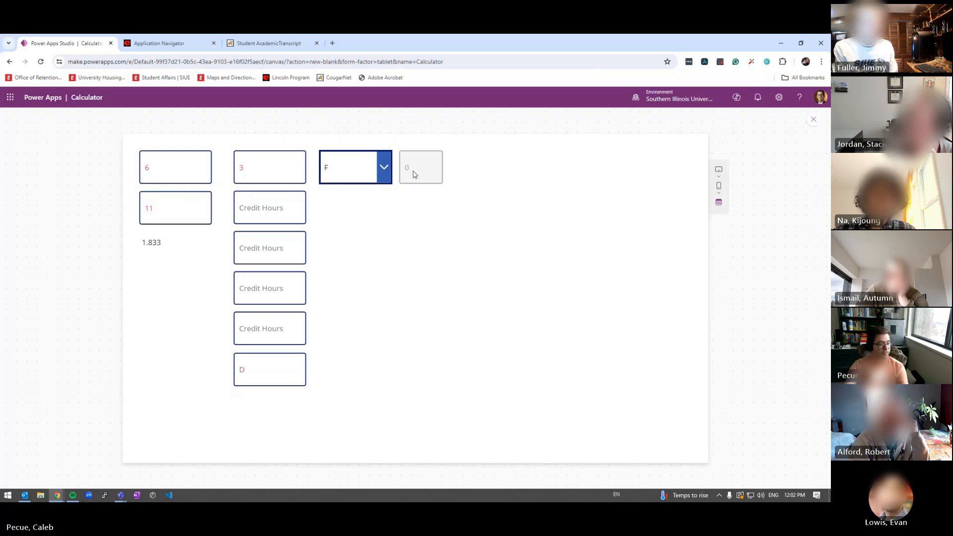
pyautogui.press('Escape')
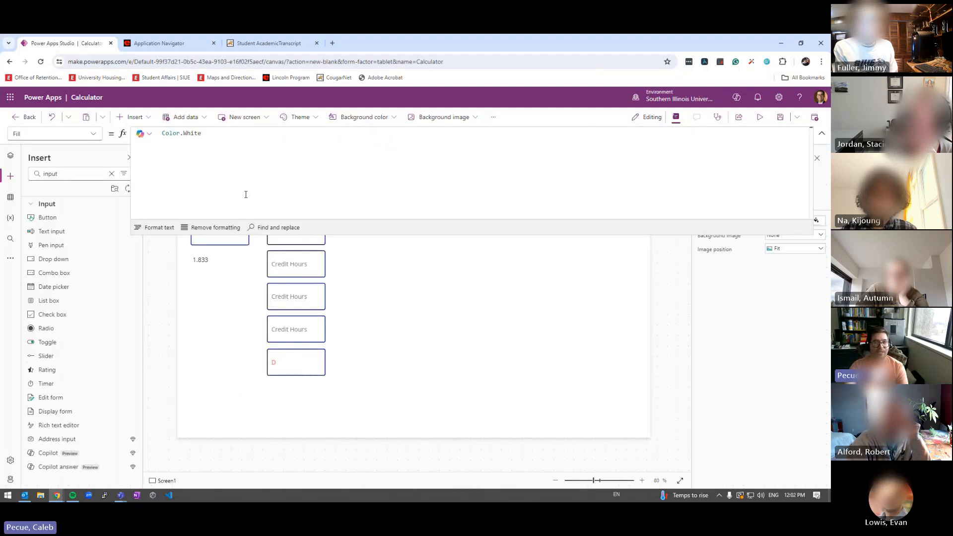
# Duplicate the grade dropdown and quality-points box, placing the copies below the originals
pyautogui.click(822, 135)
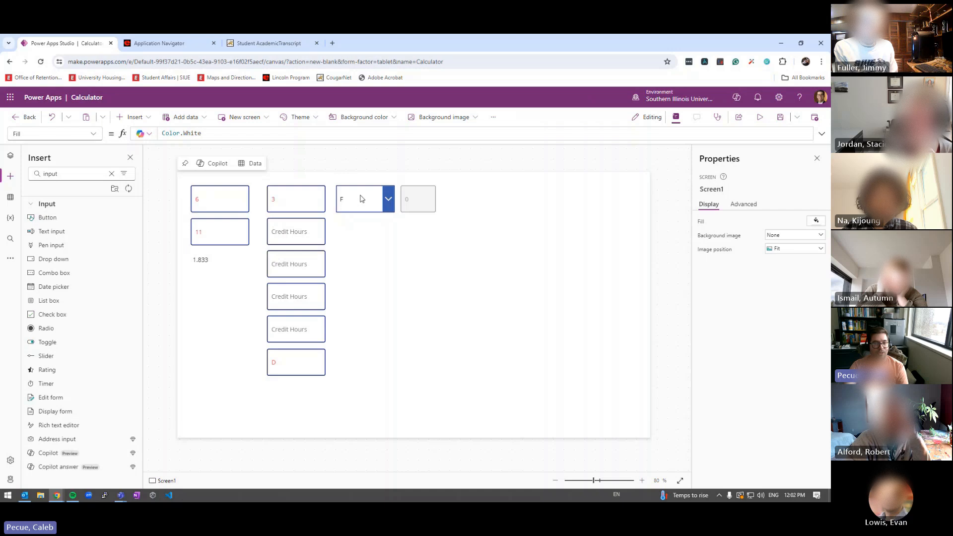
pyautogui.click(362, 199)
pyautogui.keyDown('ctrl'); pyautogui.click(402, 200); pyautogui.keyUp('ctrl')
pyautogui.hotkey('ctrl', 'v')
pyautogui.moveTo(368, 214); pyautogui.dragTo(360, 238)
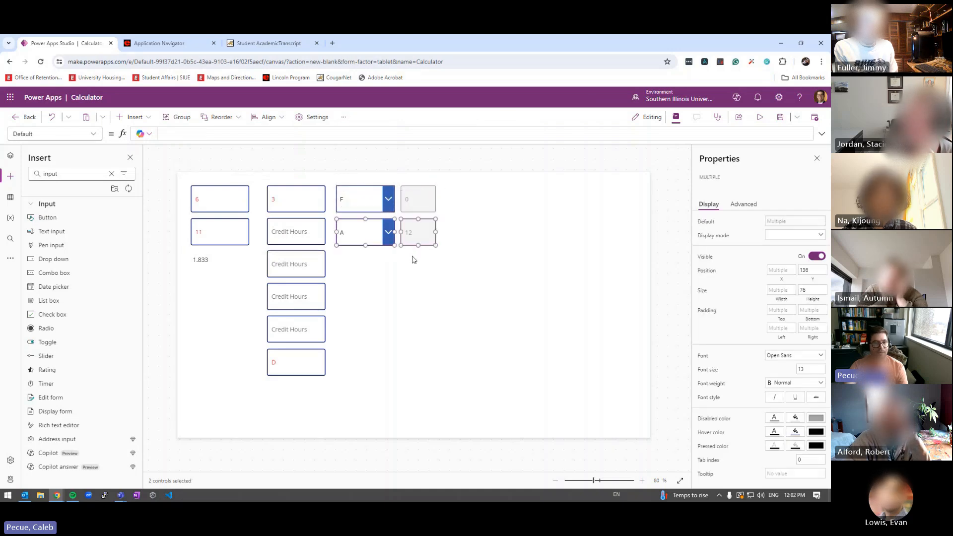
# Rename the copied grade dropdown to cLG2
pyautogui.click(365, 231)
pyautogui.click(719, 189)
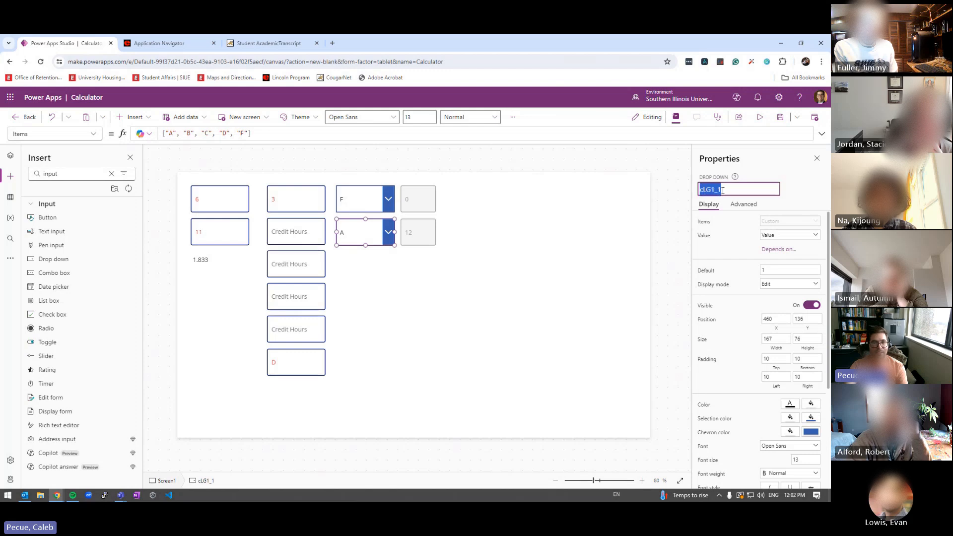
pyautogui.press('Right')
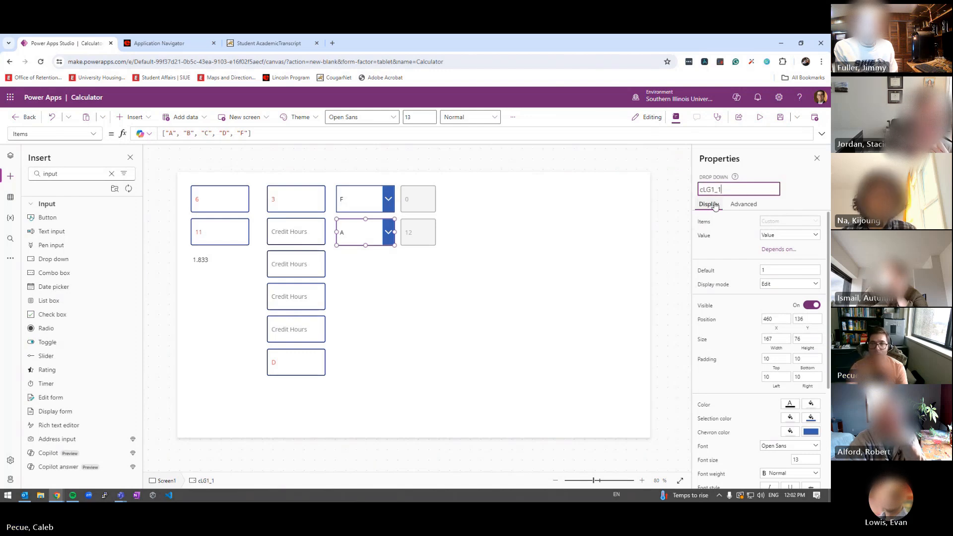
pyautogui.press('BackSpace')
pyautogui.press('BackSpace')
pyautogui.press('BackSpace')
pyautogui.write('2')
pyautogui.press('Return')
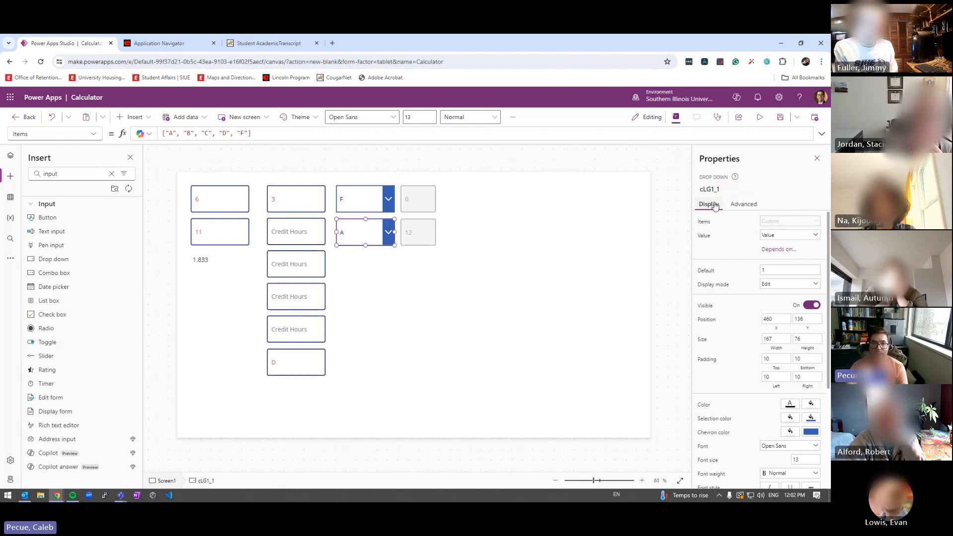
# Rename the copied quality-points box to cQP2
pyautogui.click(421, 235)
pyautogui.click(724, 189)
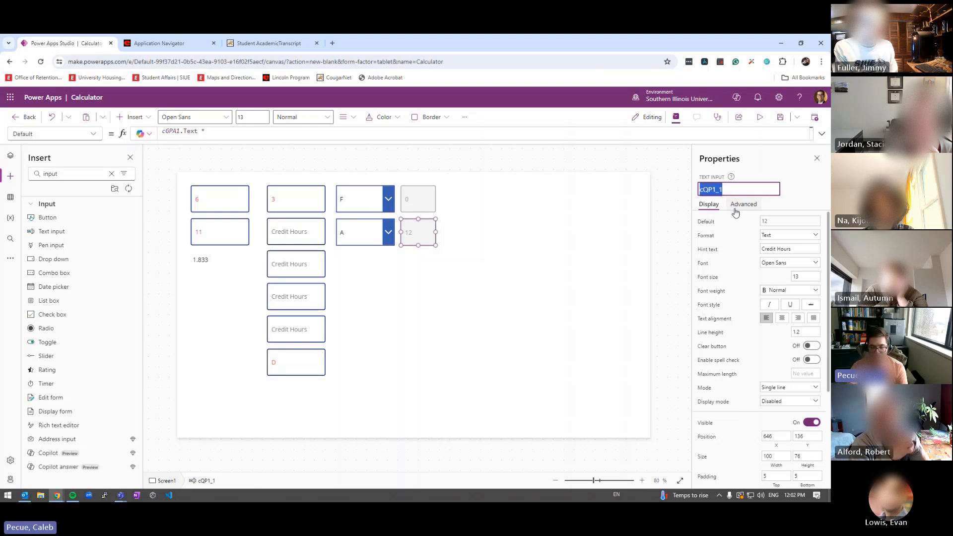
pyautogui.press('Right')
pyautogui.press('BackSpace')
pyautogui.press('BackSpace')
pyautogui.write('2')
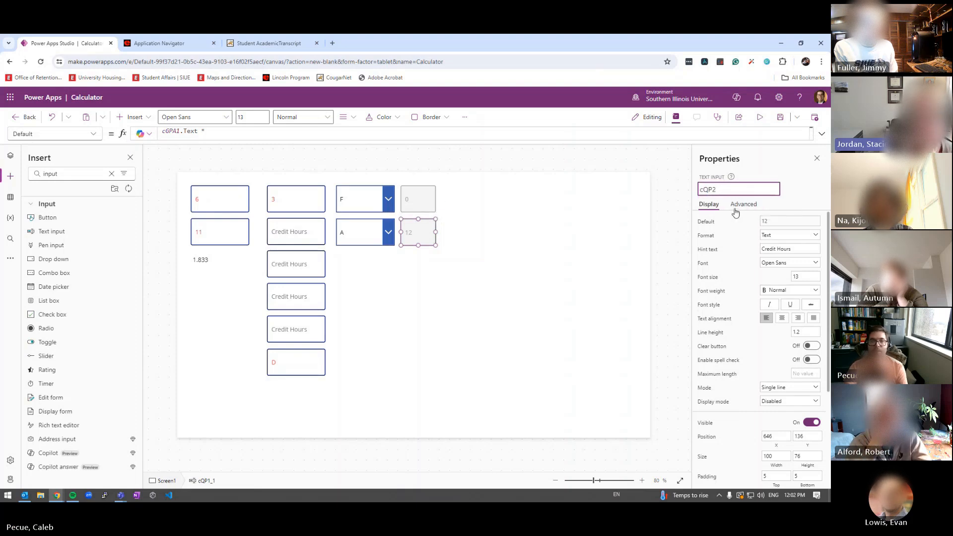
pyautogui.click(588, 257)
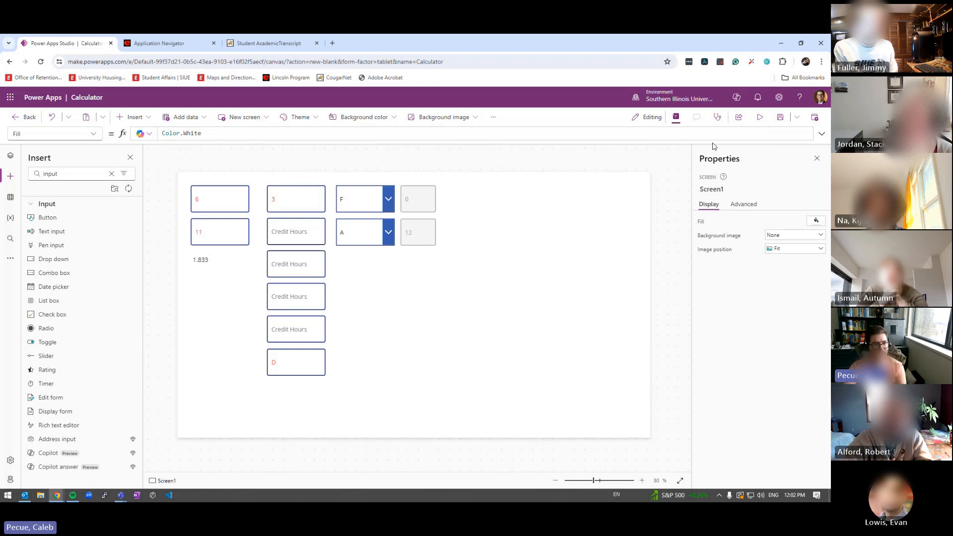
# Expand and compare the quality-points formulas of cQP2 and cQP1
pyautogui.click(427, 230)
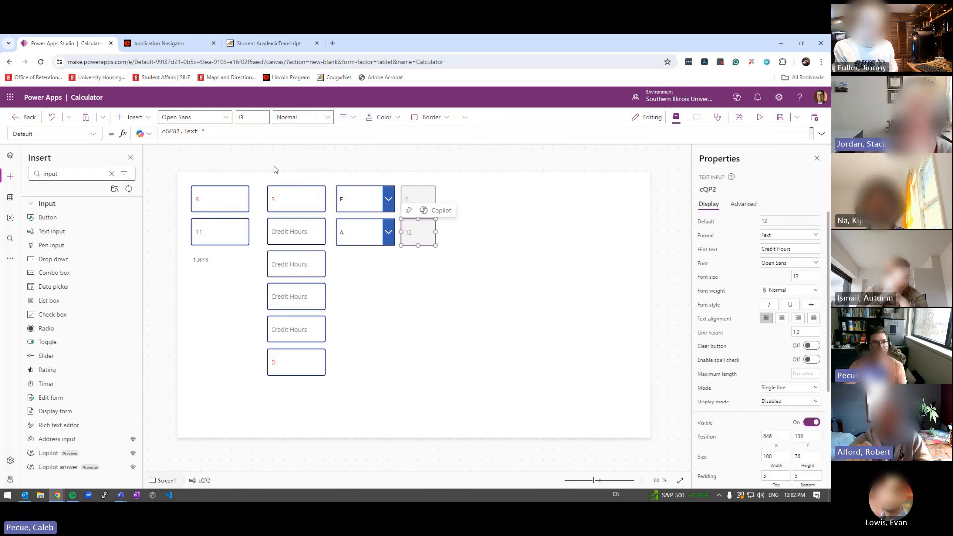
pyautogui.click(244, 139)
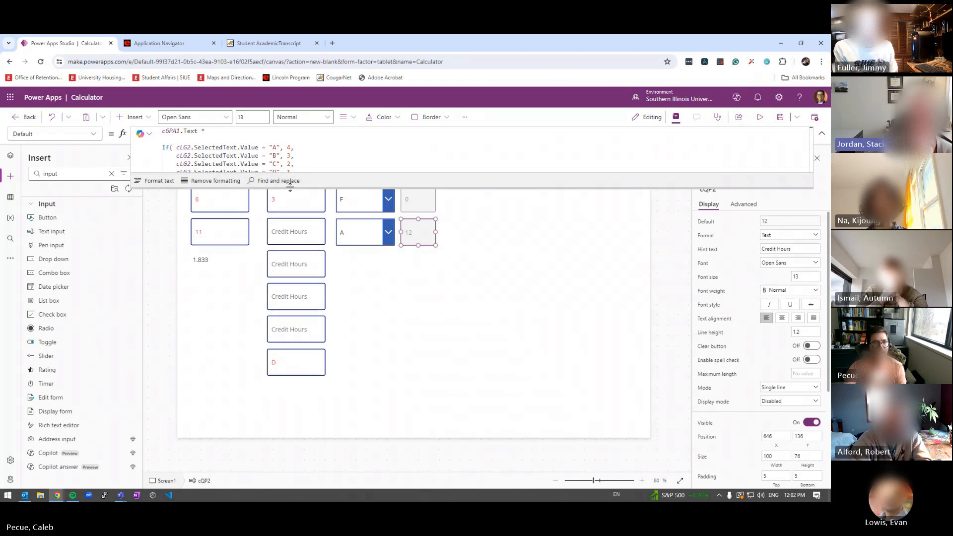
pyautogui.moveTo(290, 187); pyautogui.dragTo(350, 224)
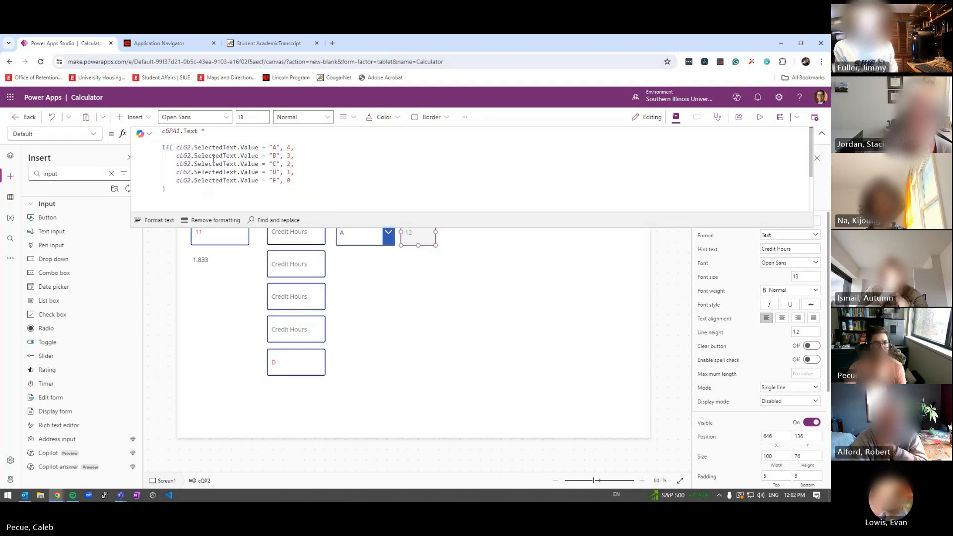
pyautogui.click(821, 134)
pyautogui.click(423, 200)
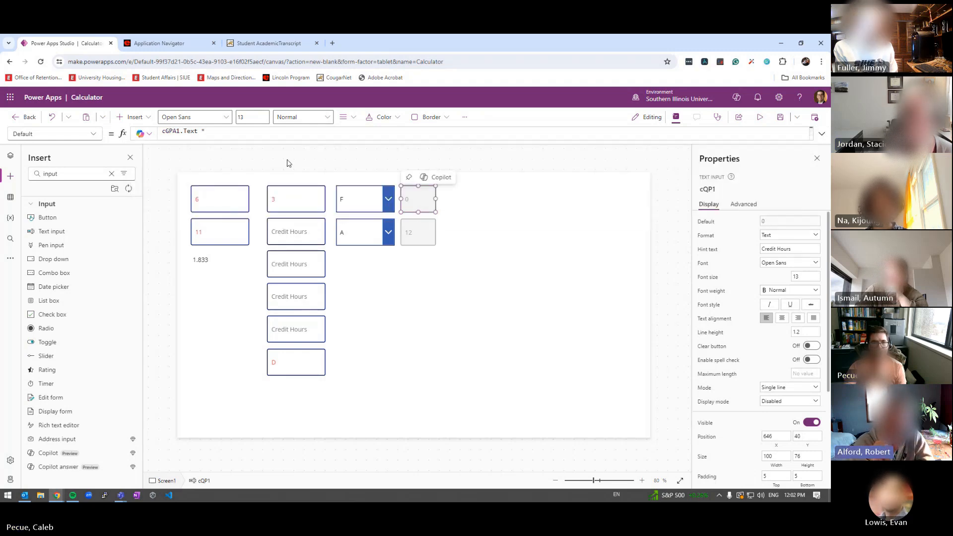
pyautogui.click(272, 136)
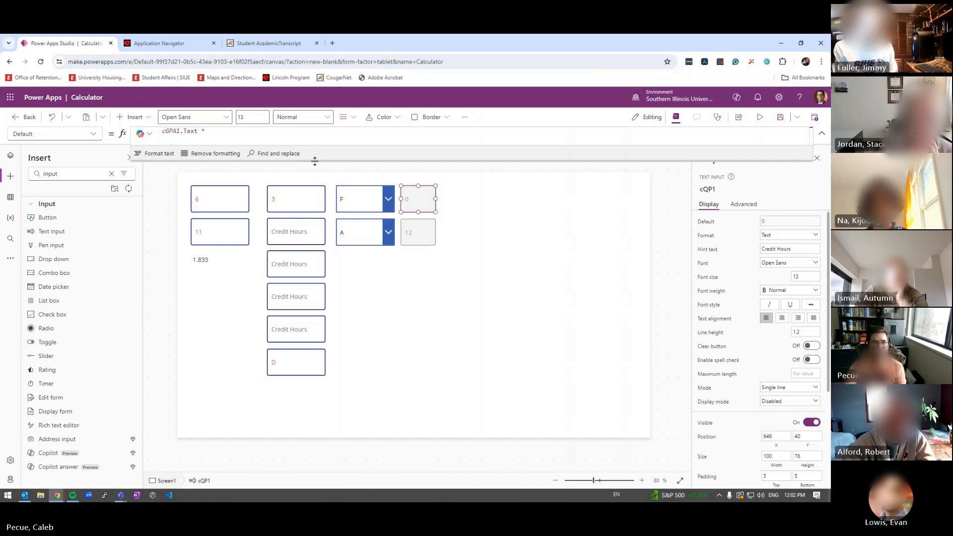
pyautogui.moveTo(315, 161); pyautogui.dragTo(315, 184)
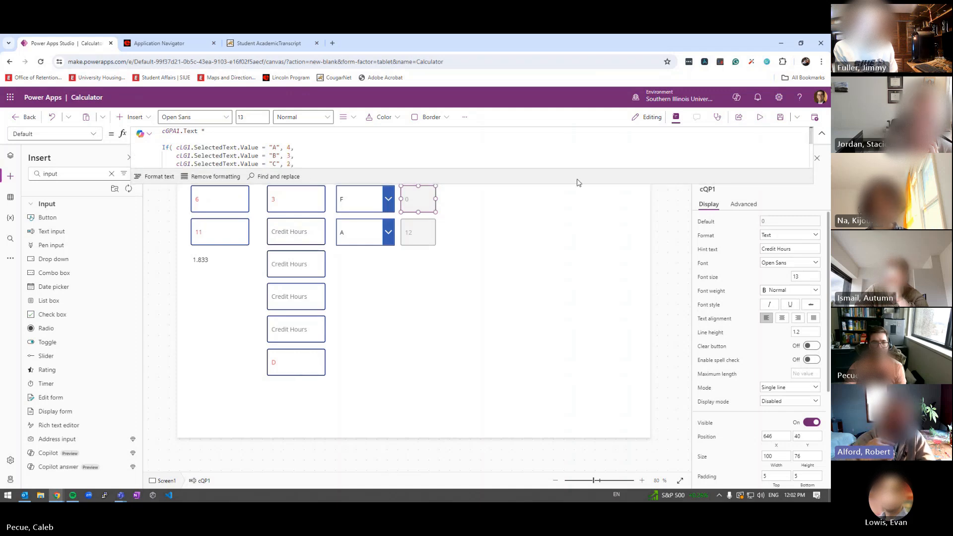
# Select both rows' dropdowns and points boxes, then reread cQP1's full formula
pyautogui.keyDown('shift'); pyautogui.click(388, 188); pyautogui.keyUp('shift')
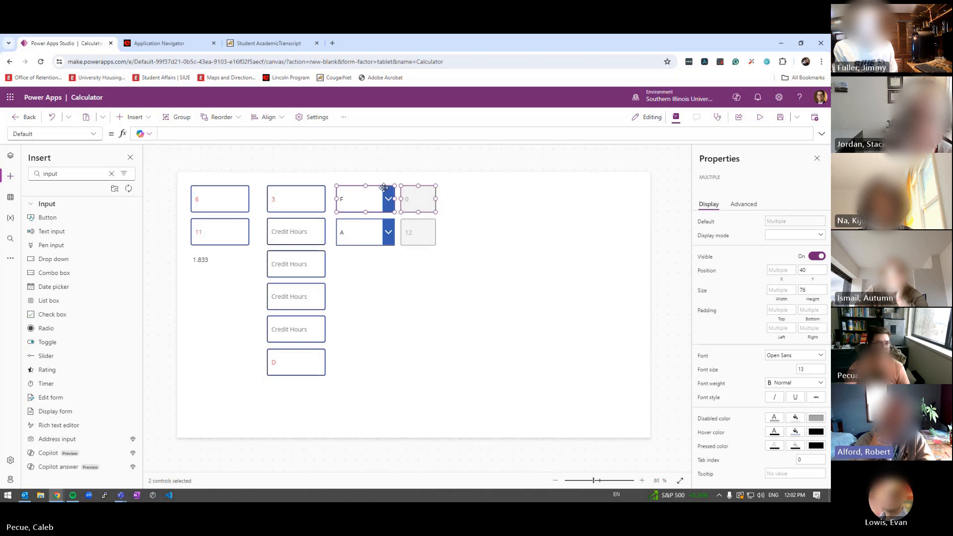
pyautogui.click(359, 216)
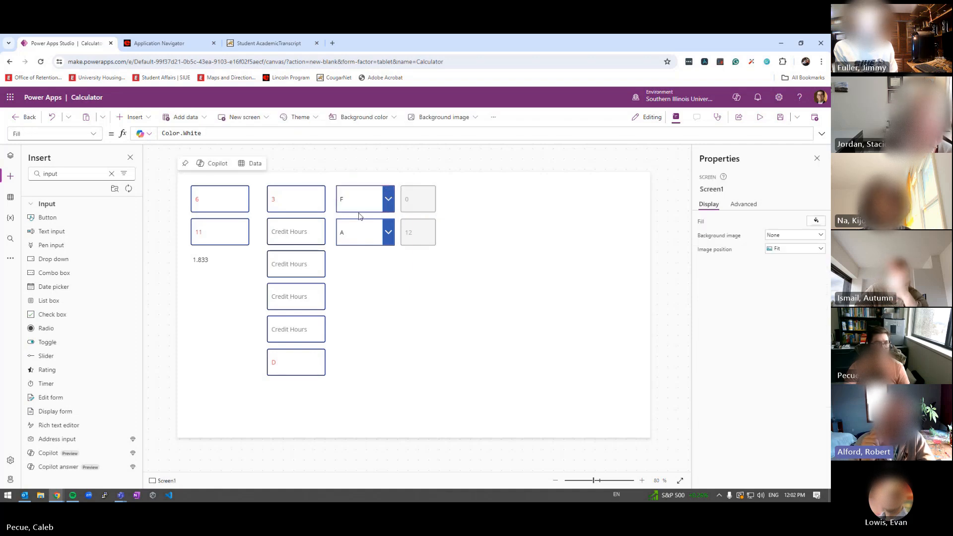
pyautogui.moveTo(503, 254); pyautogui.dragTo(355, 174)
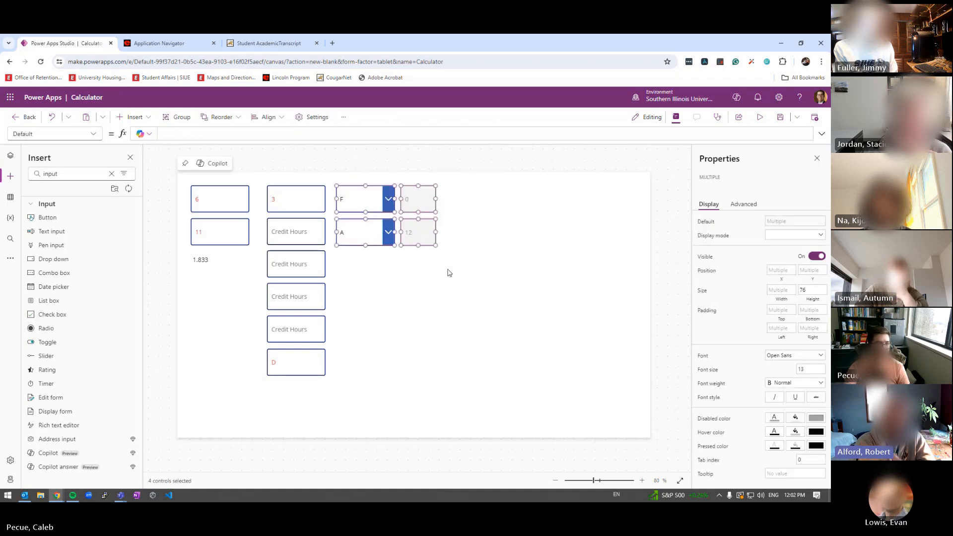
pyautogui.click(487, 213)
pyautogui.click(417, 229)
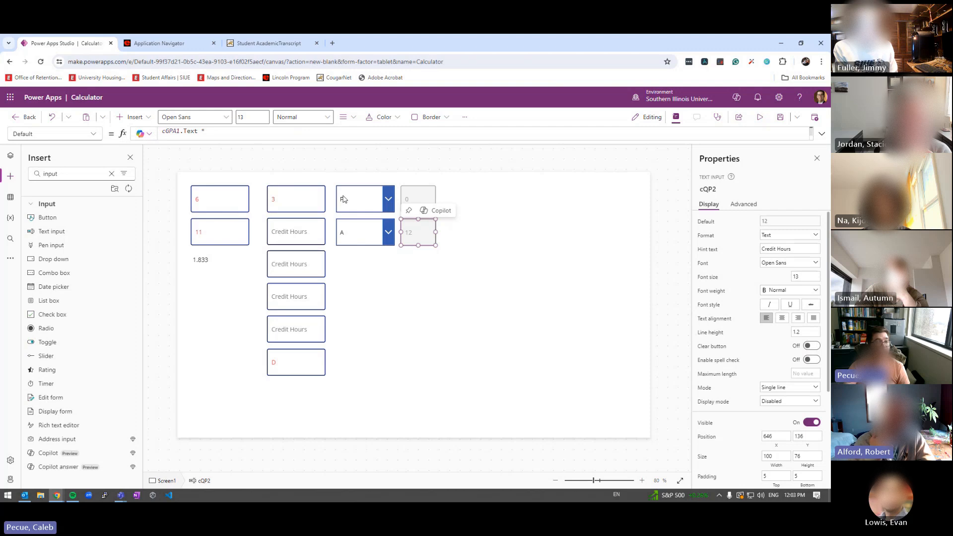
pyautogui.click(414, 189)
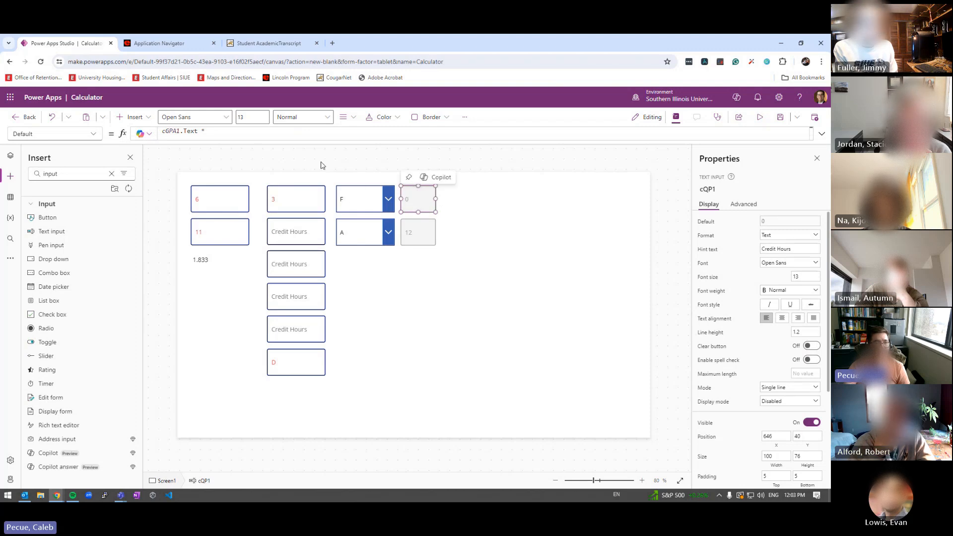
pyautogui.click(240, 139)
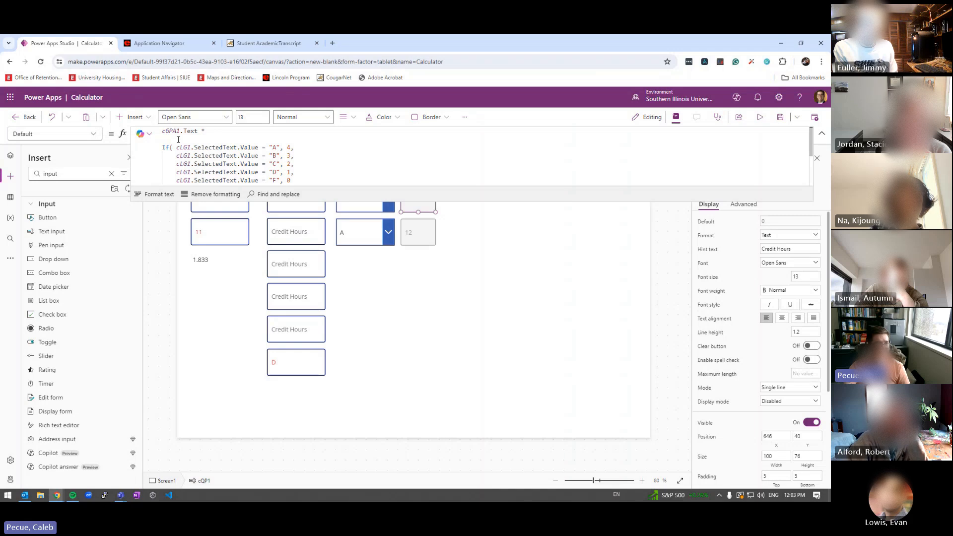
# Change cQP2's formula to use cGPA2.Text and start previewing the app
pyautogui.click(406, 230)
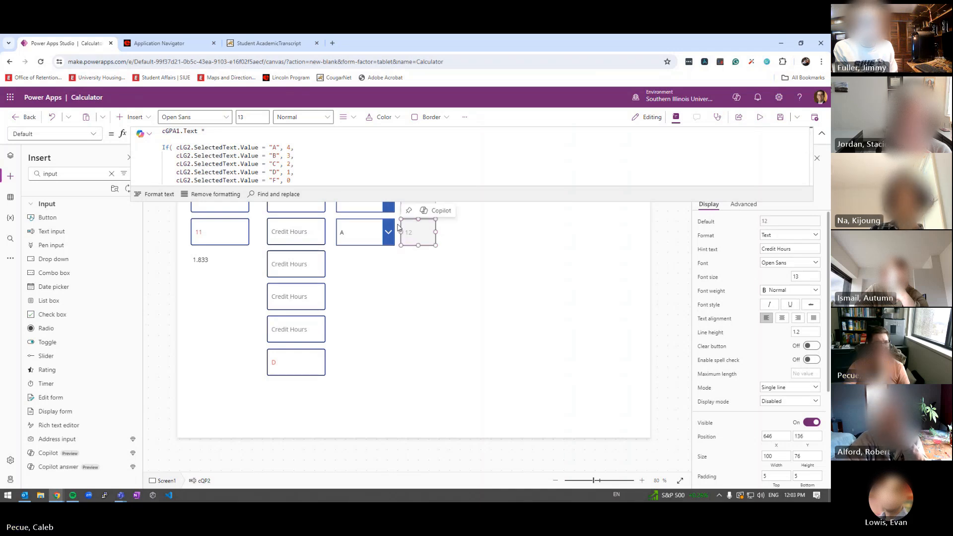
pyautogui.click(189, 147)
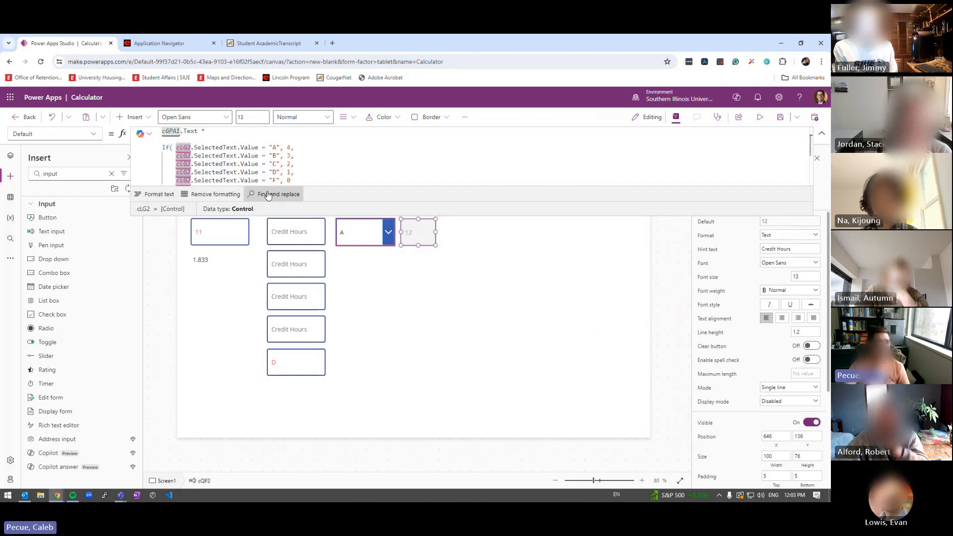
pyautogui.moveTo(267, 216); pyautogui.dragTo(267, 154)
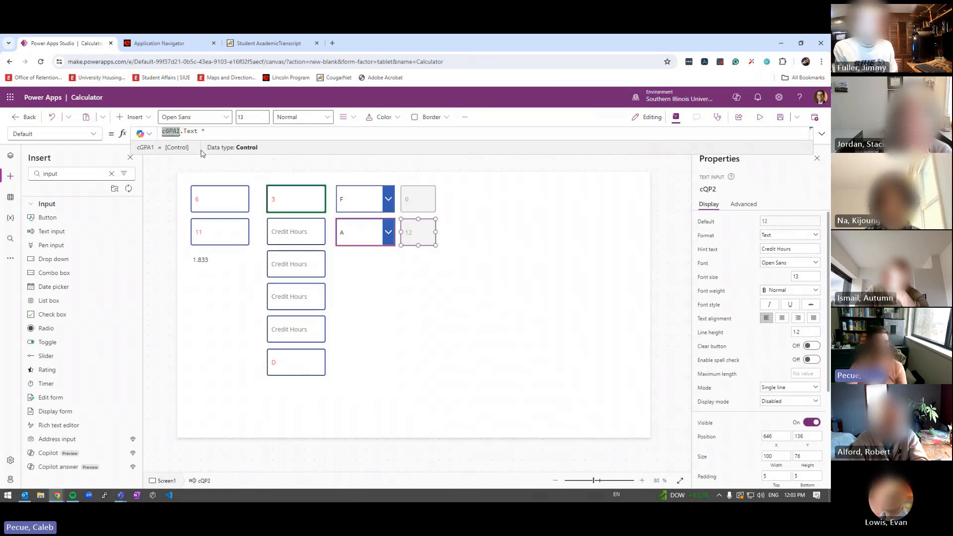
pyautogui.write('2')
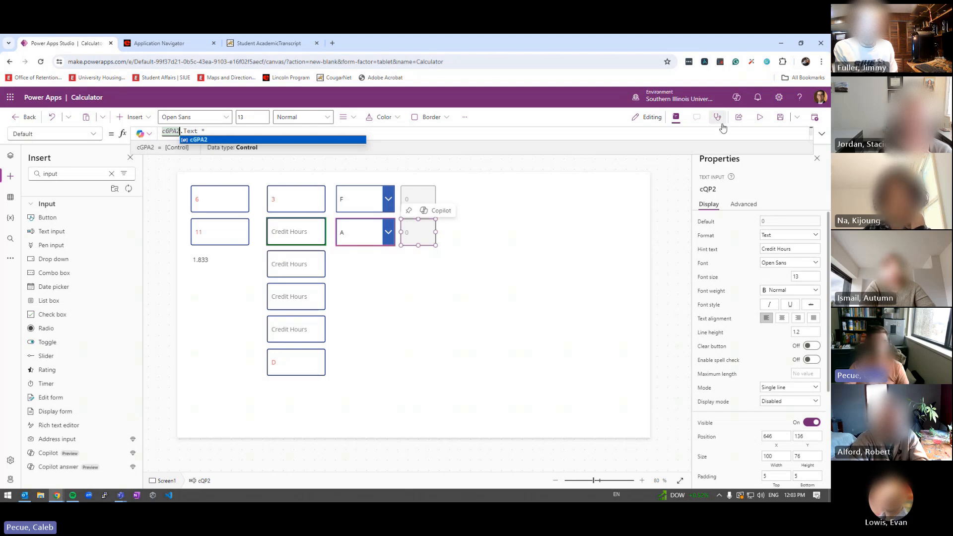
pyautogui.click(760, 116)
pyautogui.click(287, 210)
# Enter 3 credit hours in row two, try grades B, C and D, then exit preview
pyautogui.write('3')
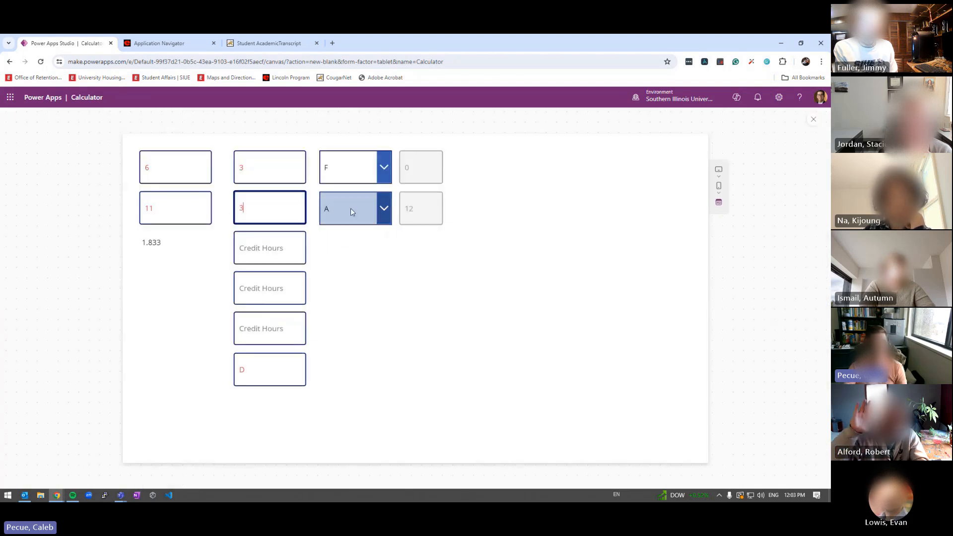
pyautogui.click(370, 210)
pyautogui.click(343, 253)
pyautogui.click(352, 215)
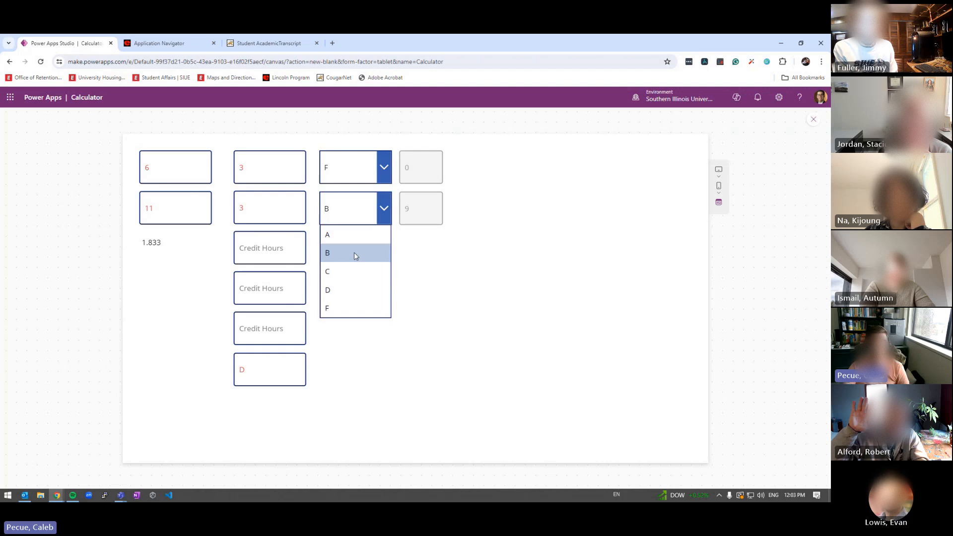
pyautogui.click(357, 265)
pyautogui.click(353, 210)
pyautogui.click(351, 292)
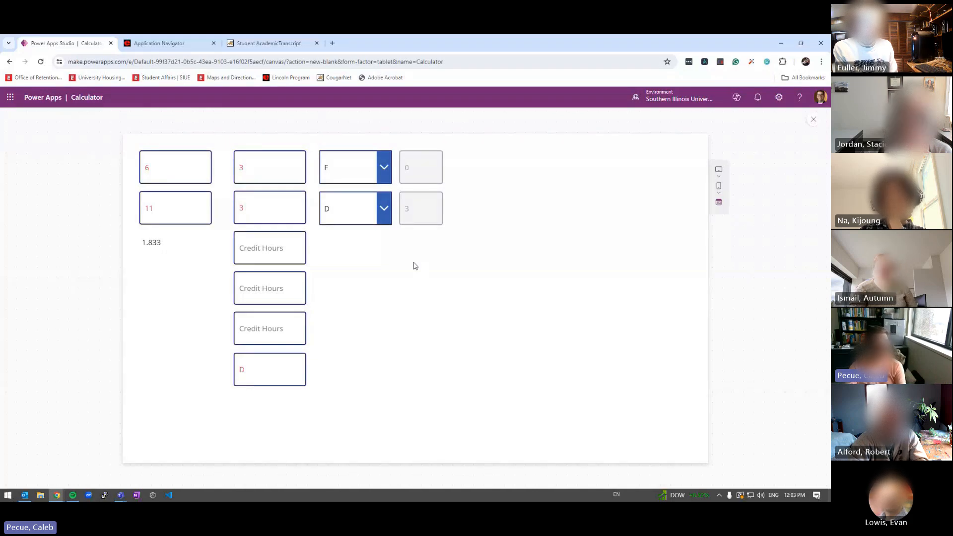
pyautogui.press('Escape')
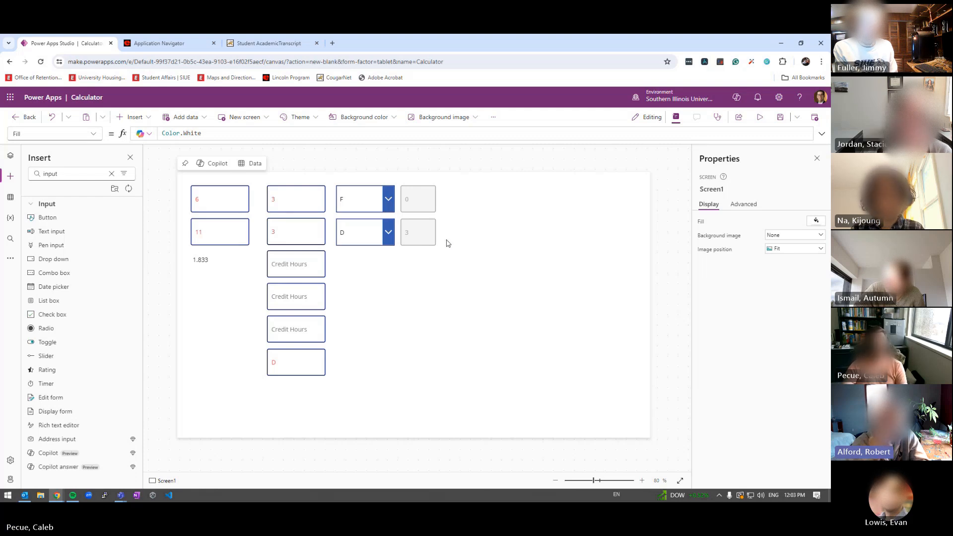
# Delete the four leftover stacked credit-hours boxes, including the one showing D
pyautogui.click(313, 263)
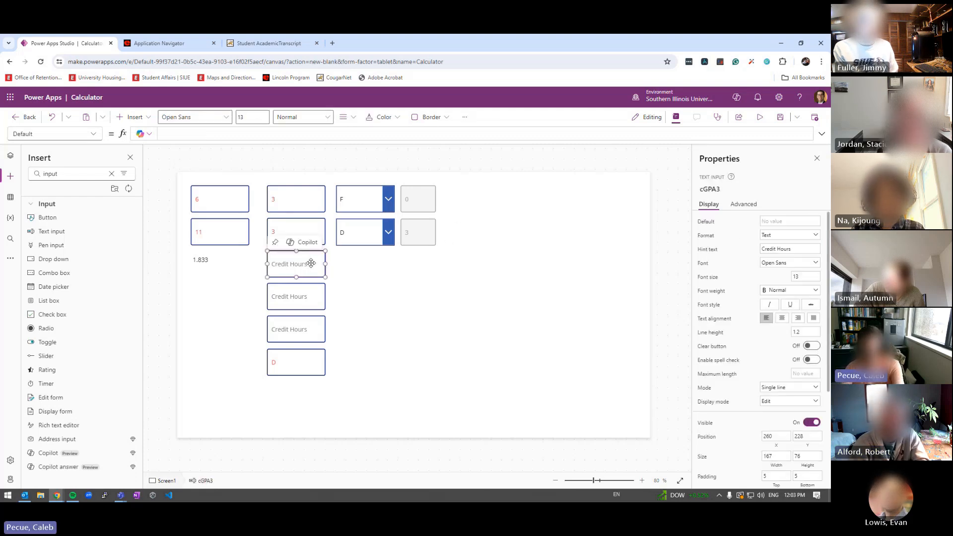
pyautogui.press('Delete')
pyautogui.click(308, 294)
pyautogui.press('Delete')
pyautogui.click(301, 330)
pyautogui.press('Delete')
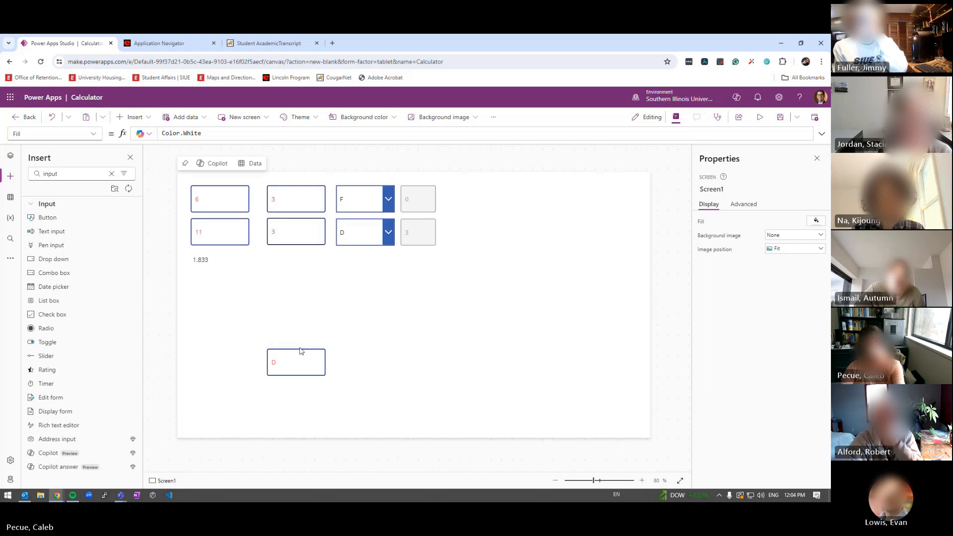
pyautogui.click(301, 351)
pyautogui.press('Delete')
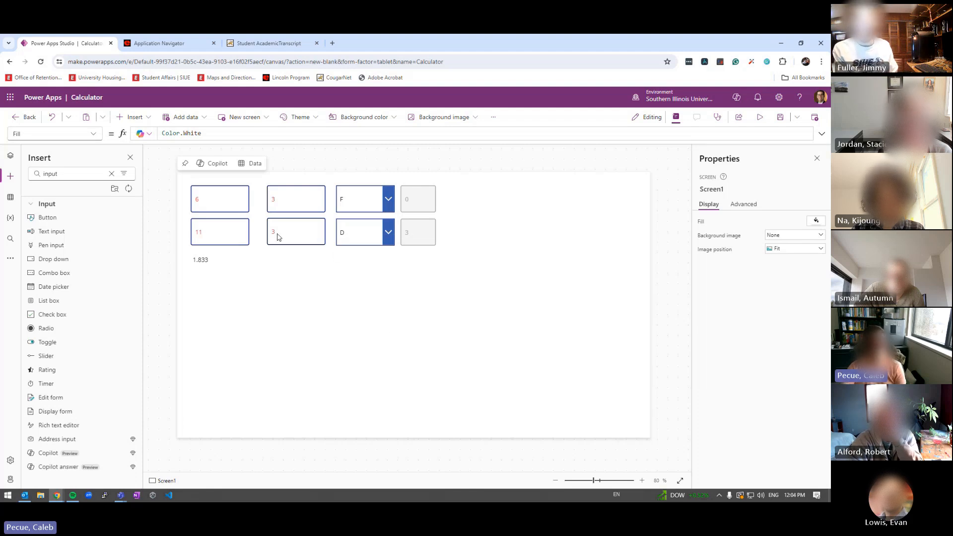
# Copy row two's hours, grade and points controls into a third row below
pyautogui.moveTo(255, 214); pyautogui.dragTo(449, 255)
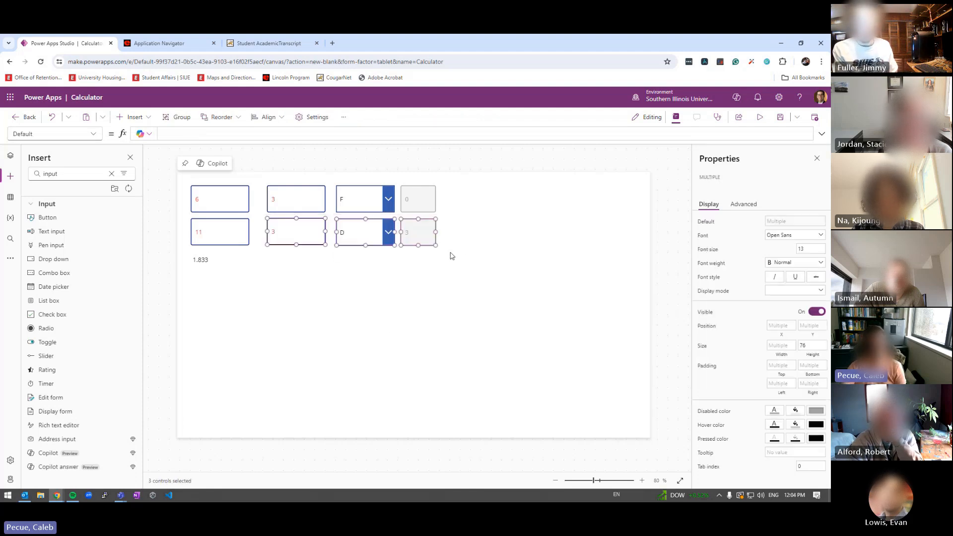
pyautogui.hotkey('ctrl', 'c')
pyautogui.hotkey('ctrl', 'v')
pyautogui.moveTo(304, 238); pyautogui.dragTo(300, 265)
pyautogui.click(322, 300)
pyautogui.click(412, 265)
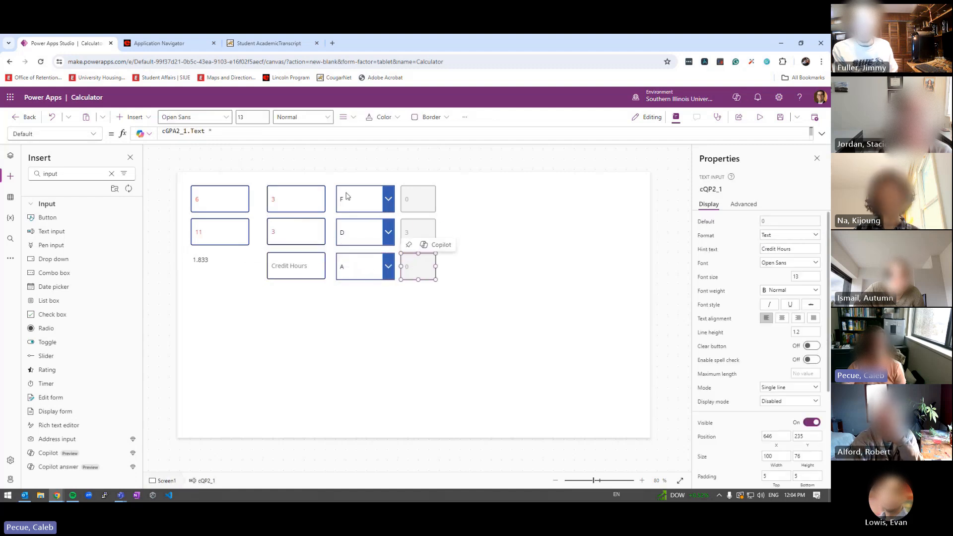
pyautogui.click(176, 134)
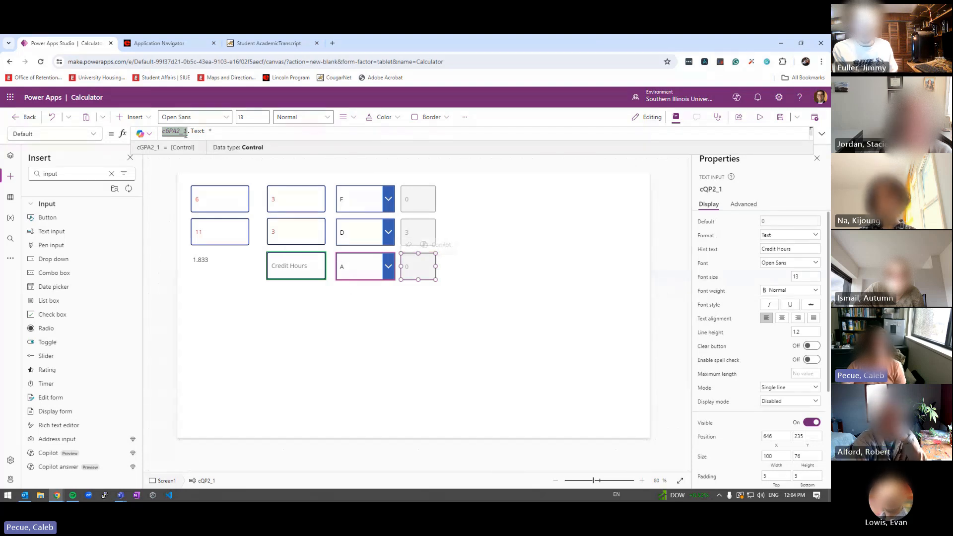
# Rename the third-row credit-hours box to cGPA3 and inspect cQP2_1's formula reference
pyautogui.click(560, 269)
pyautogui.click(298, 268)
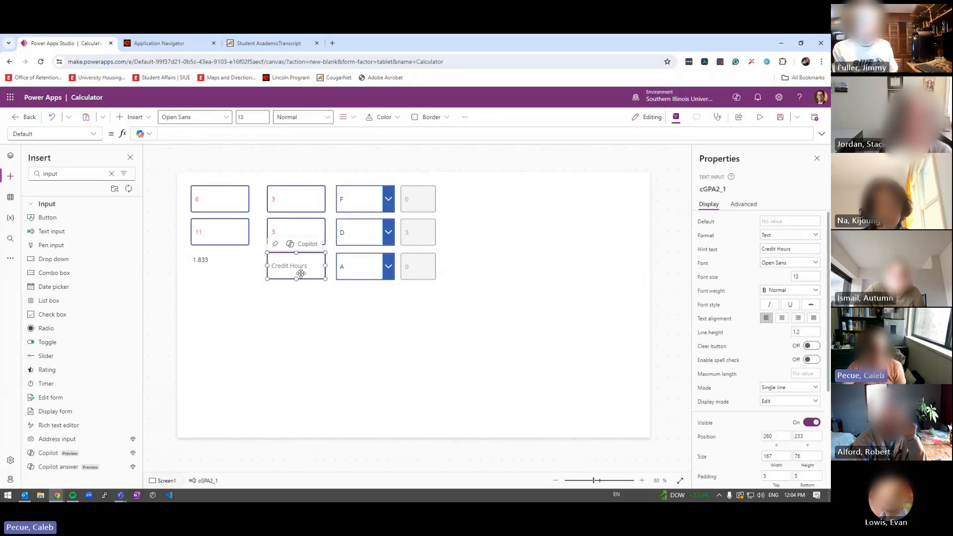
pyautogui.click(709, 188)
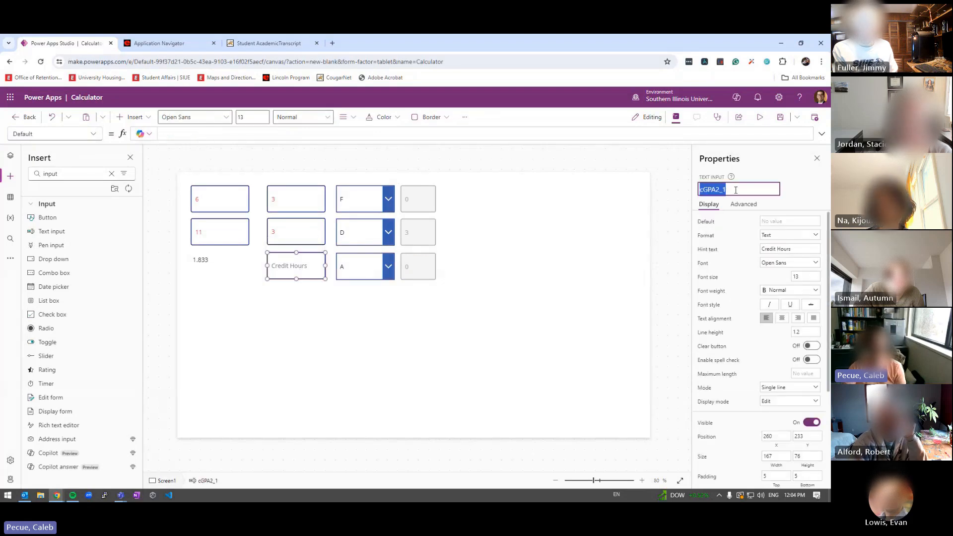
pyautogui.click(736, 190)
pyautogui.press('BackSpace')
pyautogui.press('BackSpace')
pyautogui.press('BackSpace')
pyautogui.write('3')
pyautogui.press('Return')
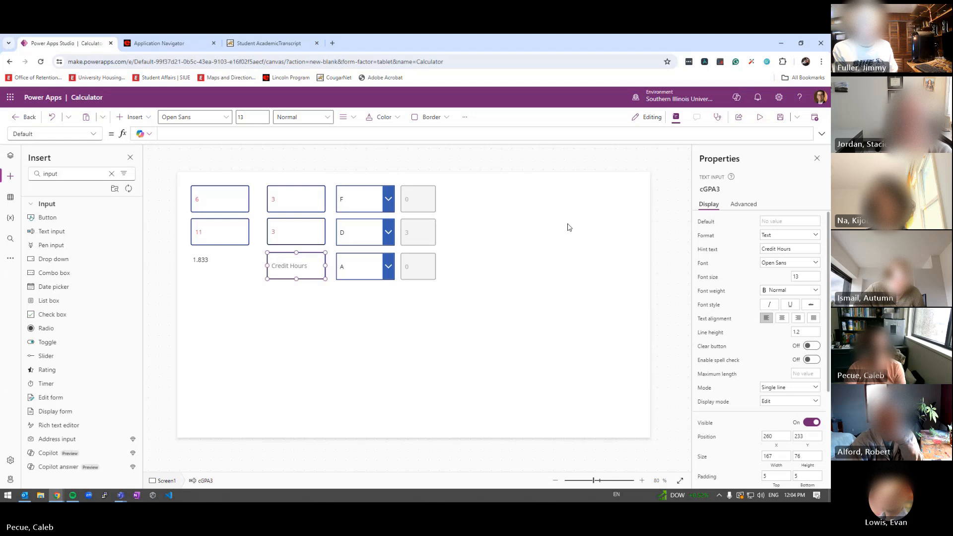
pyautogui.click(419, 264)
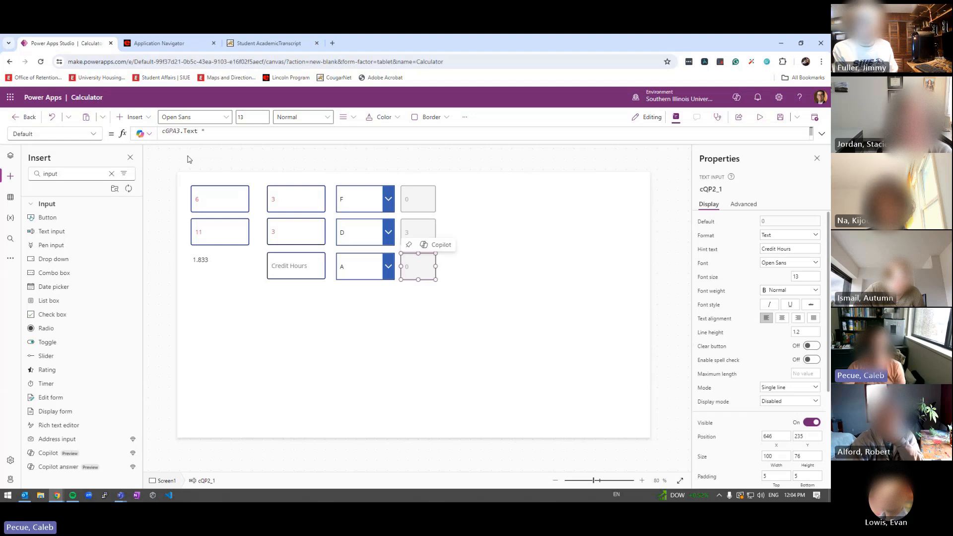
pyautogui.doubleClick(176, 131)
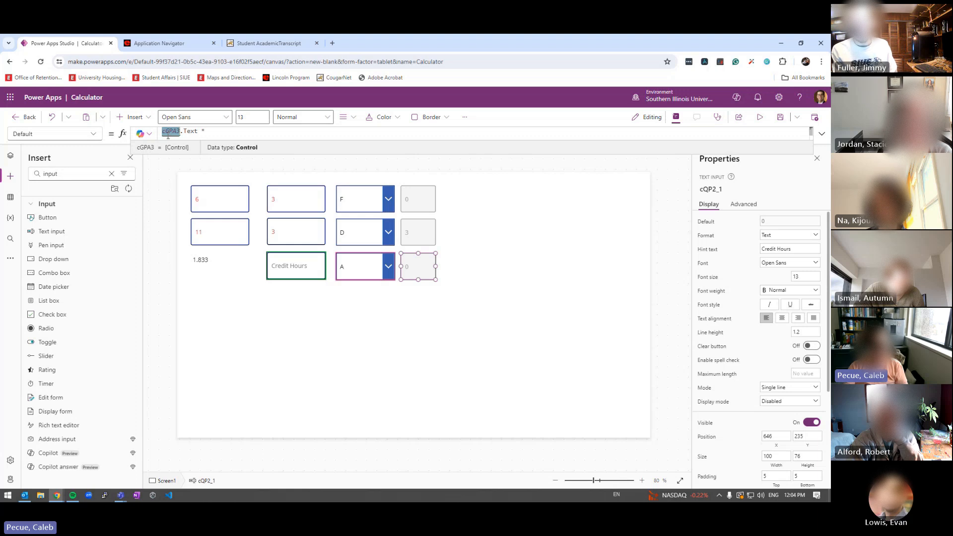
pyautogui.moveTo(164, 155); pyautogui.dragTo(165, 183)
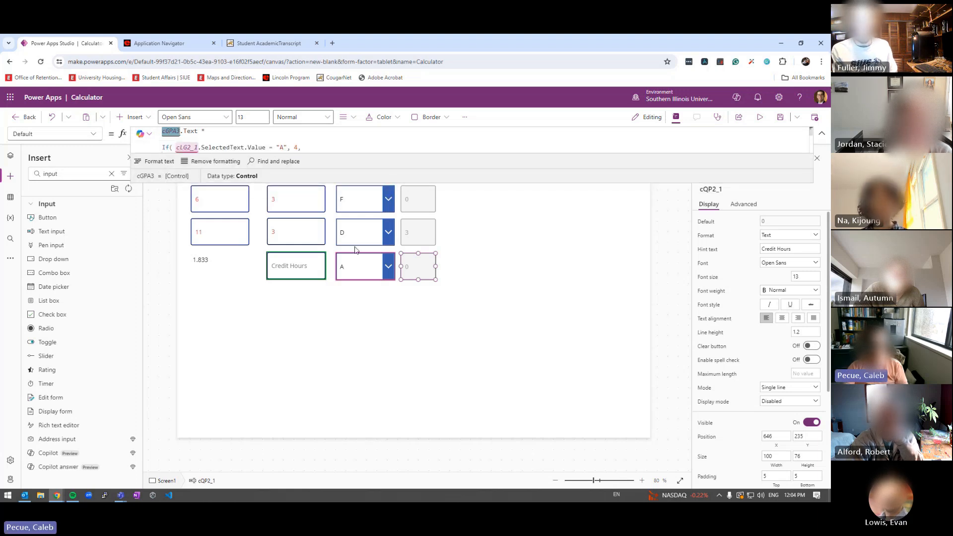
# Rename the third-row grade dropdown from cLG2_1 to cLG3
pyautogui.click(358, 266)
pyautogui.click(729, 189)
pyautogui.click(728, 190)
pyautogui.press('BackSpace')
pyautogui.press('BackSpace')
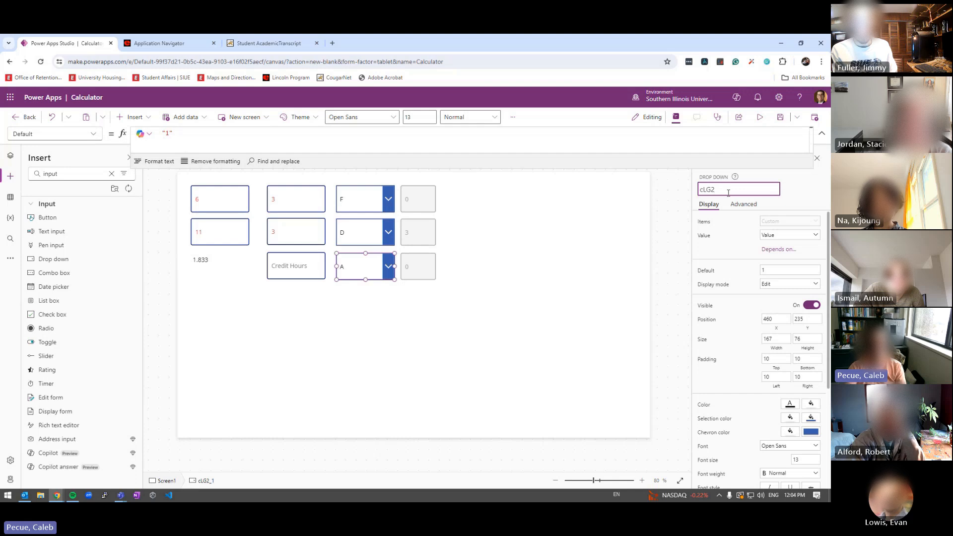
pyautogui.press('Escape')
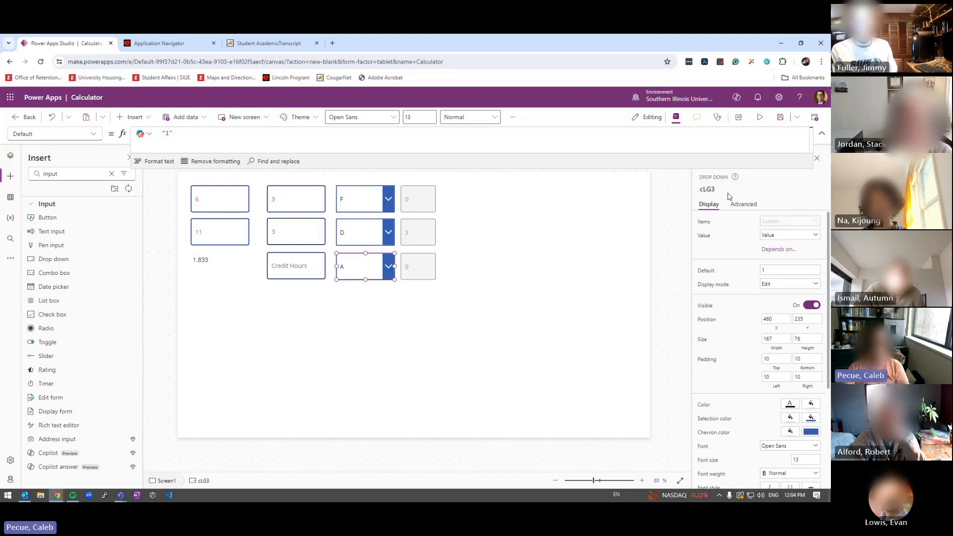
pyautogui.click(614, 281)
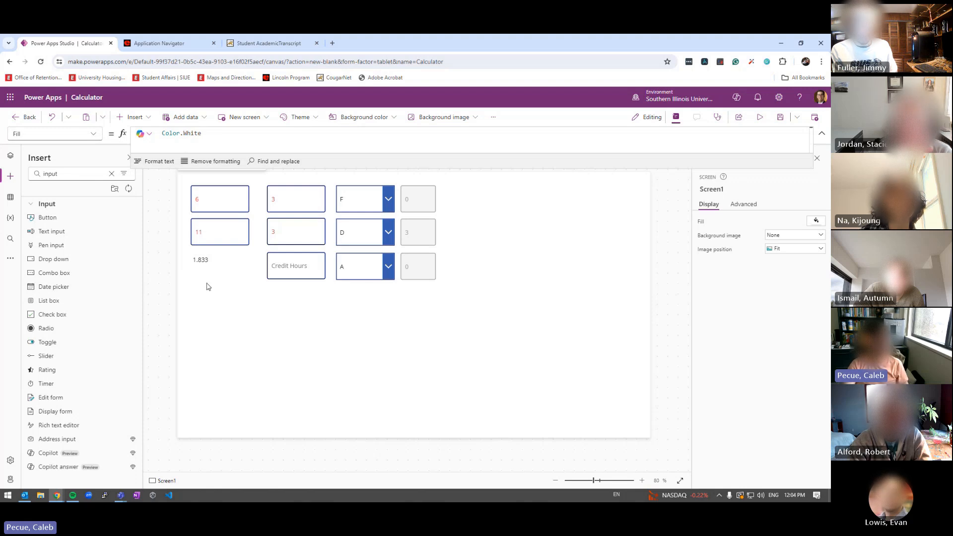
# Verify the third points formula uses cLG3, then save the app
pyautogui.click(414, 274)
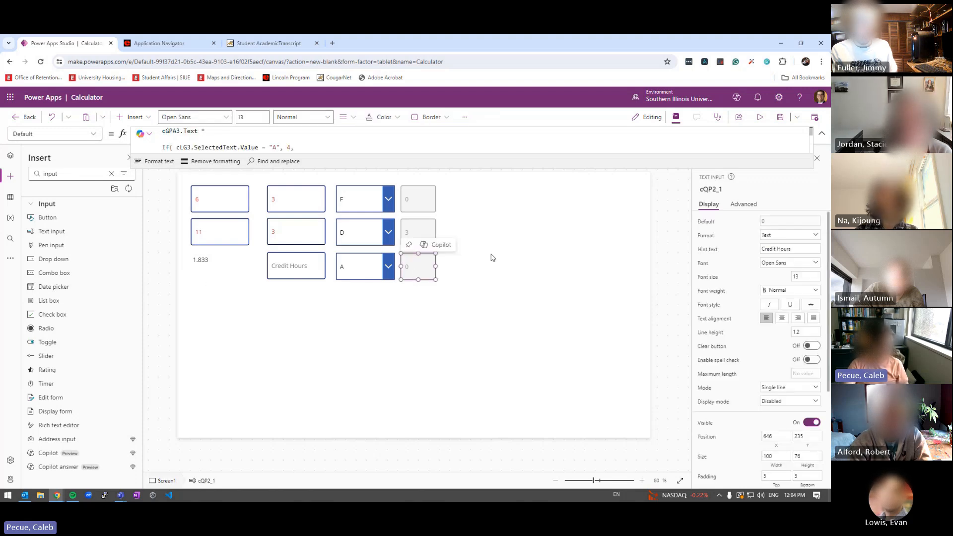
pyautogui.click(491, 257)
pyautogui.click(783, 119)
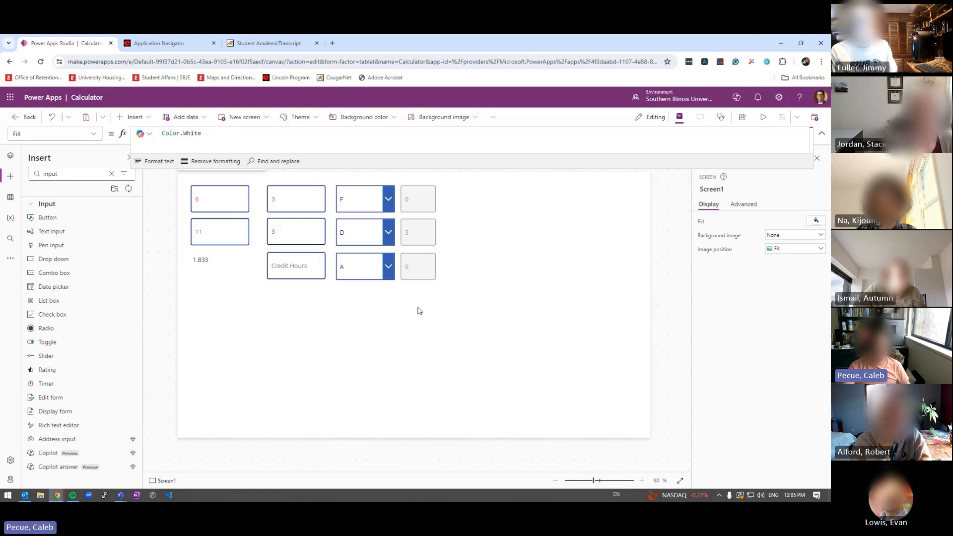
# Marquee-select the credit-hours and quality-points columns to check their alignment
pyautogui.moveTo(401, 181); pyautogui.dragTo(433, 306)
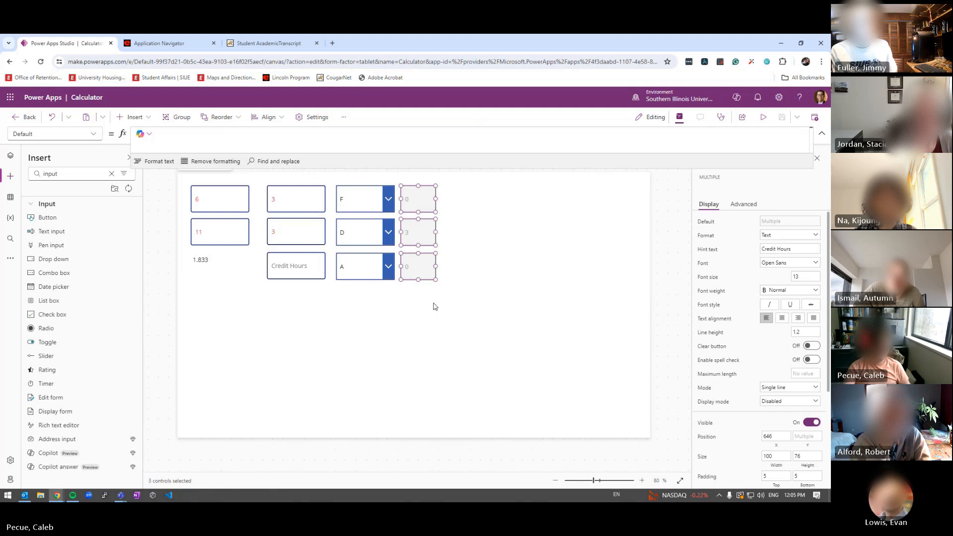
pyautogui.moveTo(258, 180); pyautogui.dragTo(324, 285)
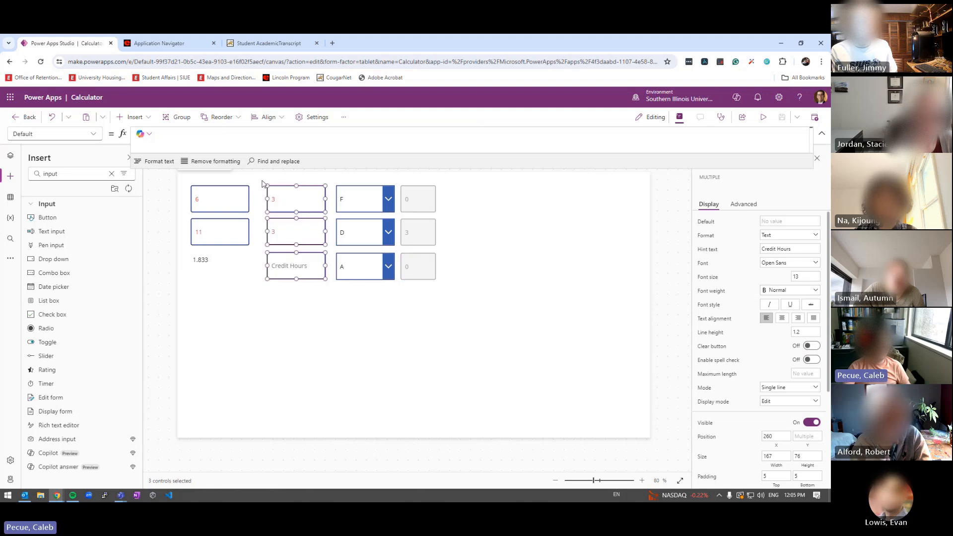
pyautogui.moveTo(264, 187); pyautogui.dragTo(330, 298)
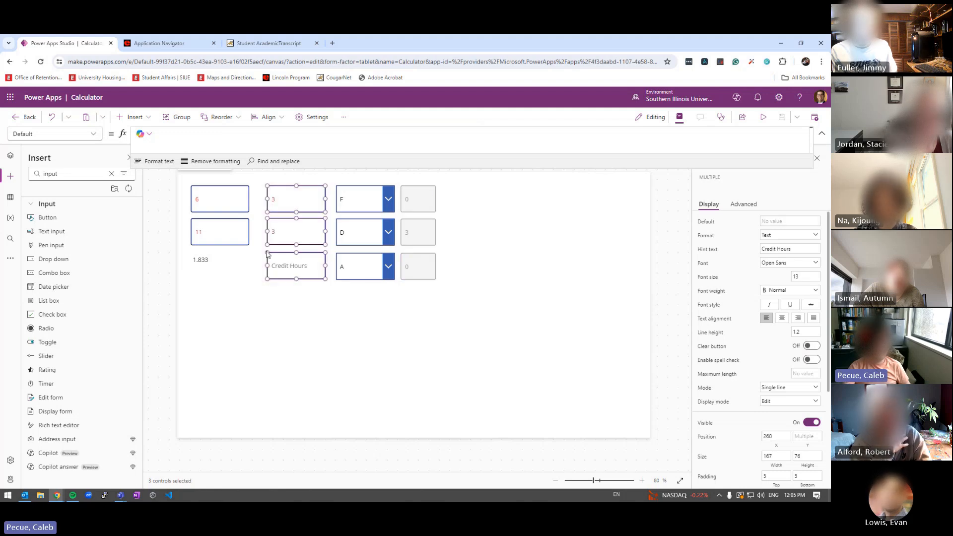
pyautogui.moveTo(449, 183); pyautogui.dragTo(400, 307)
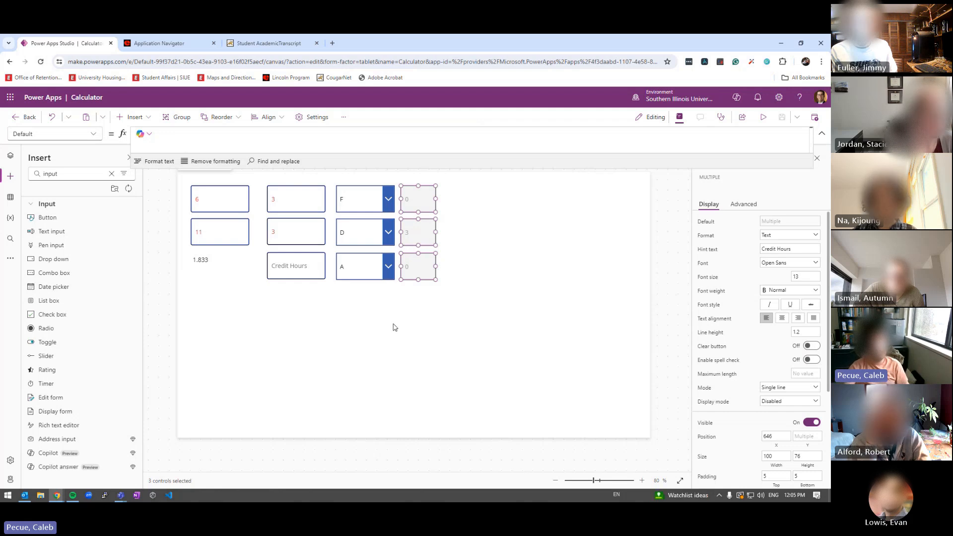
pyautogui.click(403, 326)
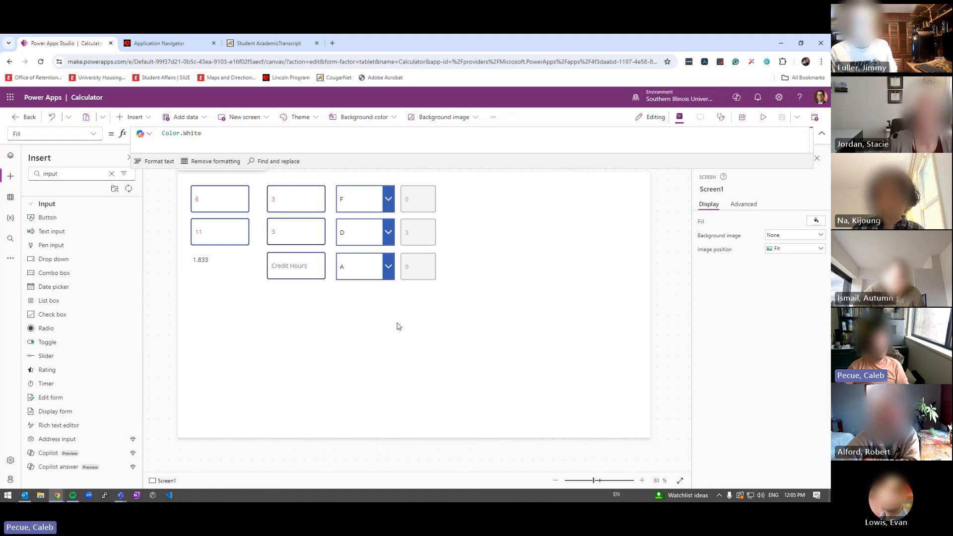
pyautogui.moveTo(621, 287); pyautogui.dragTo(532, 417)
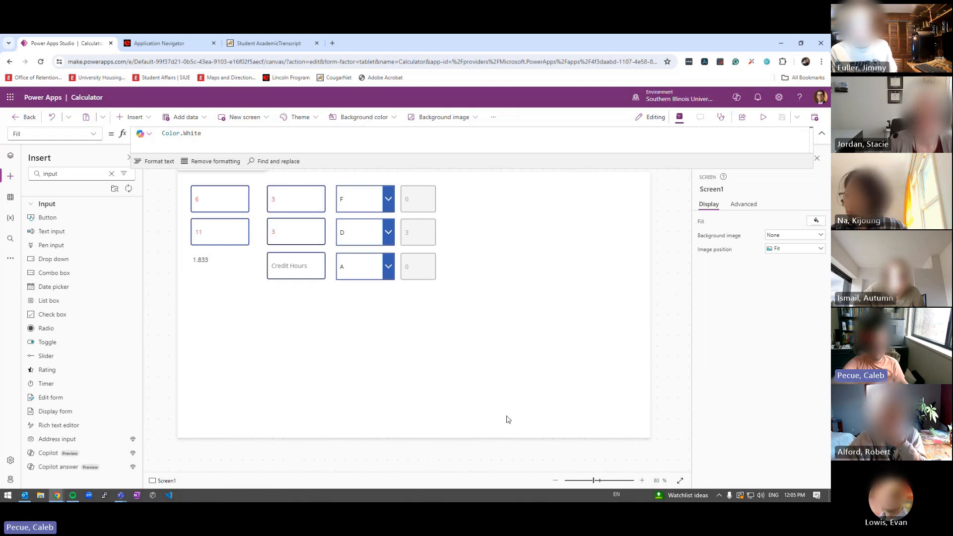